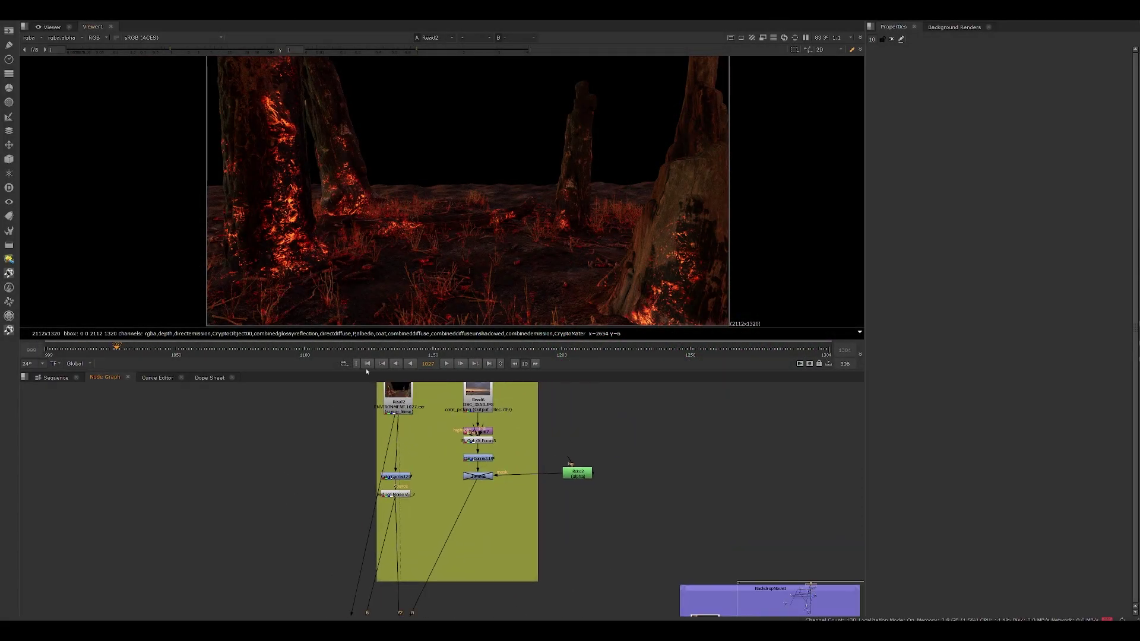
- Give the node graph more height and move ColorCorrect20 and Reduce Noise v5_2 closer to Read2
left_click_drag(366, 370, 366, 314)
middle_click_drag(299, 440, 298, 453)
middle_click_drag(309, 372, 318, 418)
scroll(320, 412, "up", 2)
scroll(321, 413, "down", 2)
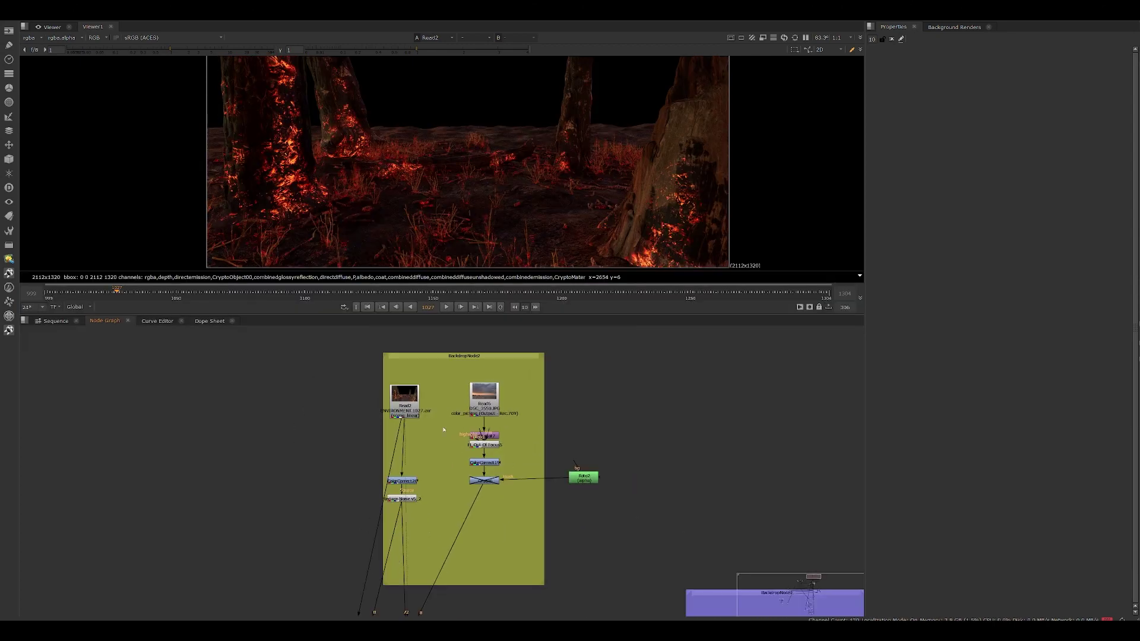
scroll(447, 431, "up", 3)
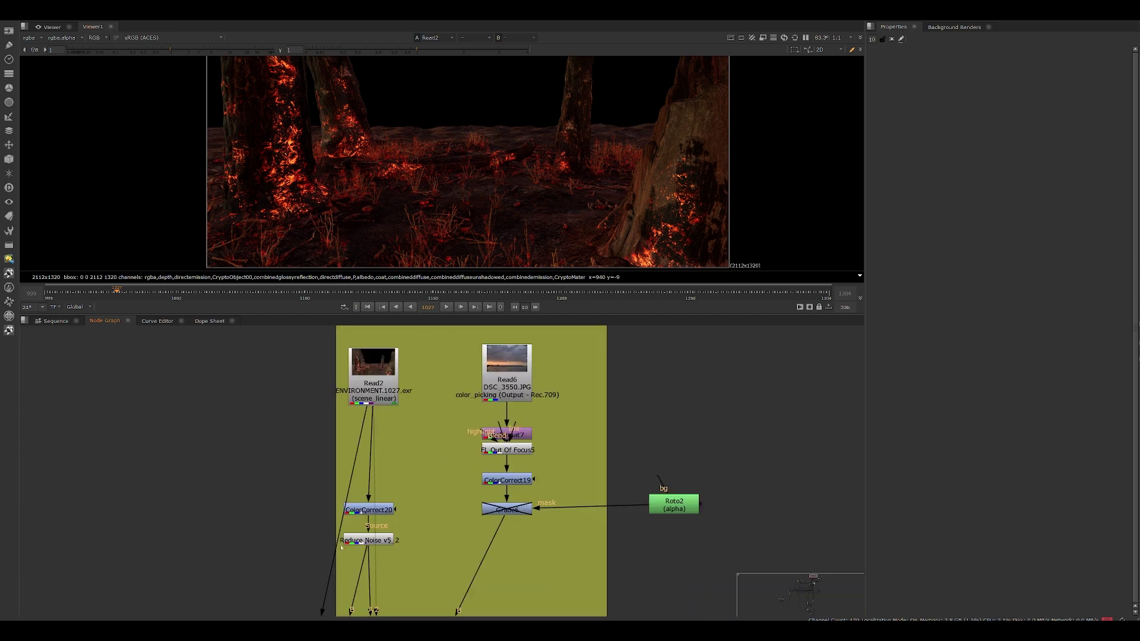
left_click_drag(387, 506, 387, 480)
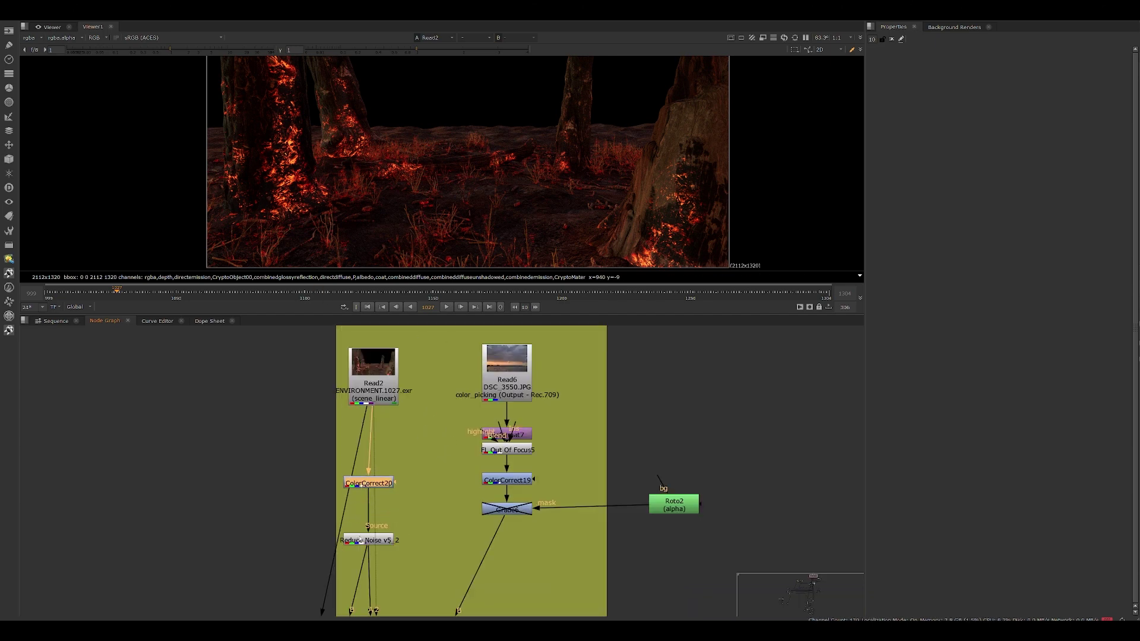
left_click_drag(362, 541, 359, 520)
left_click(434, 495)
middle_click_drag(430, 499, 444, 526)
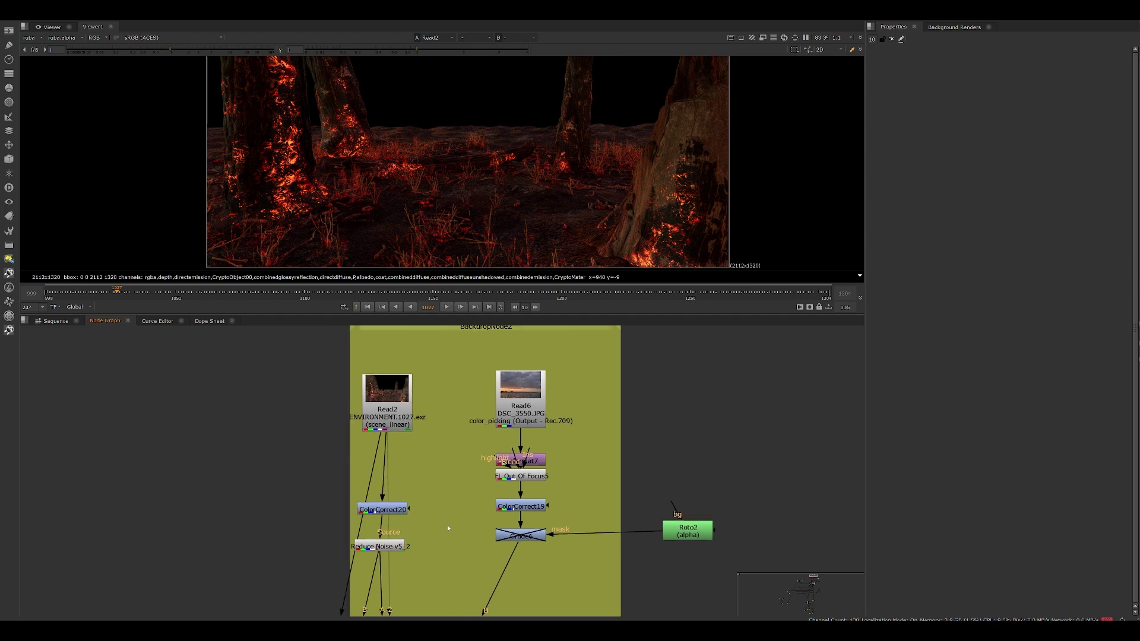
- Reposition Read2, ColorCorrect20 and Reduce Noise v5_2 into a tighter stack inside BackdropNode2
left_click_drag(382, 400, 378, 397)
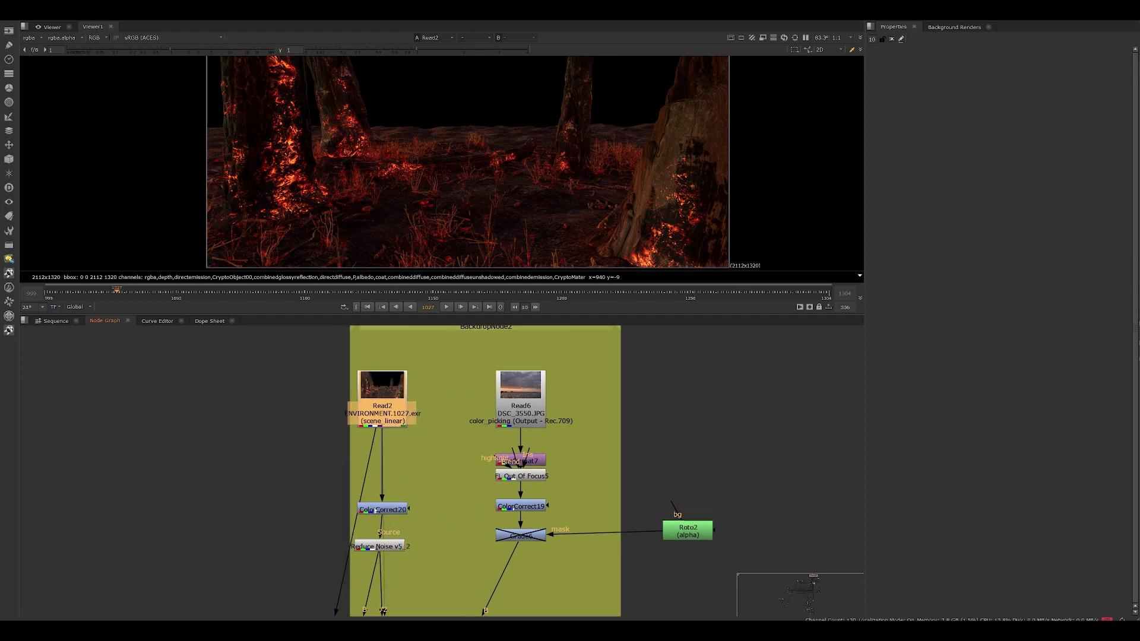
left_click_drag(375, 511, 393, 467)
left_click_drag(377, 548, 397, 497)
scroll(427, 471, "down", 2)
middle_click_drag(469, 588, 499, 505)
scroll(480, 433, "down", 2)
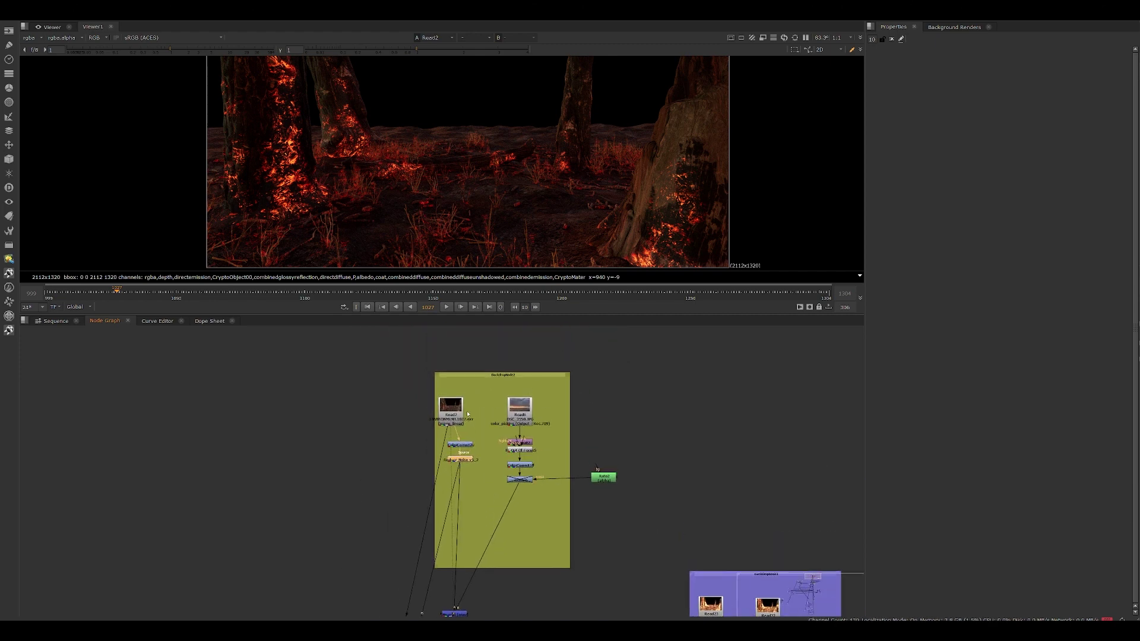
scroll(479, 232, "down", 3)
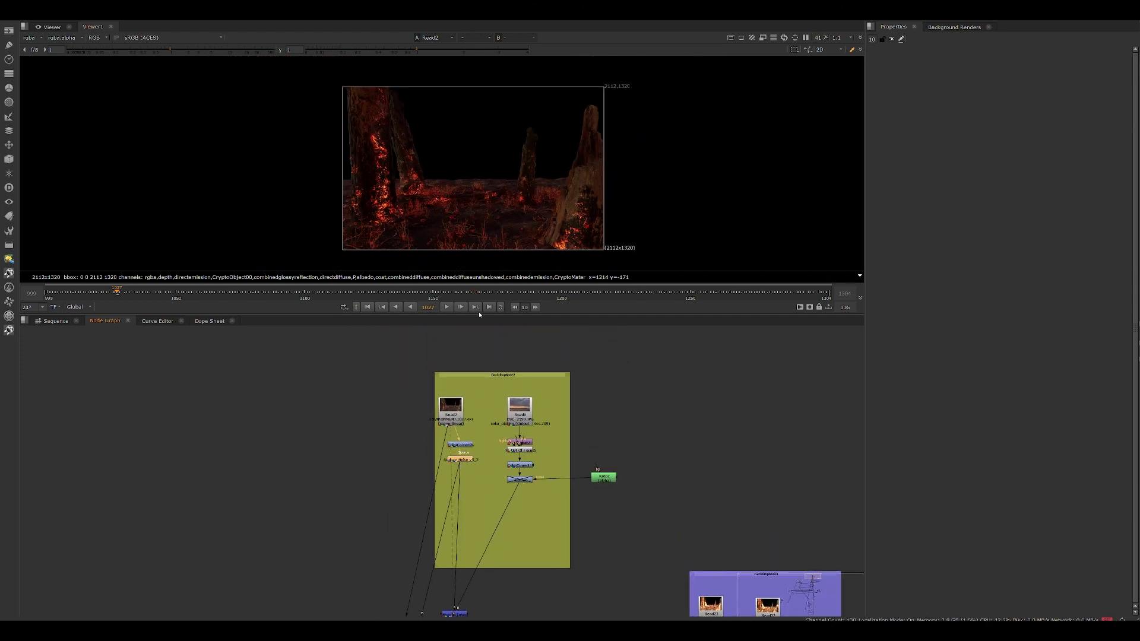
- Make the viewer taller again and align Read2 directly above ColorCorrect20 and Reduce Noise v5_2
left_click_drag(480, 315, 480, 372)
scroll(474, 309, "up", 4)
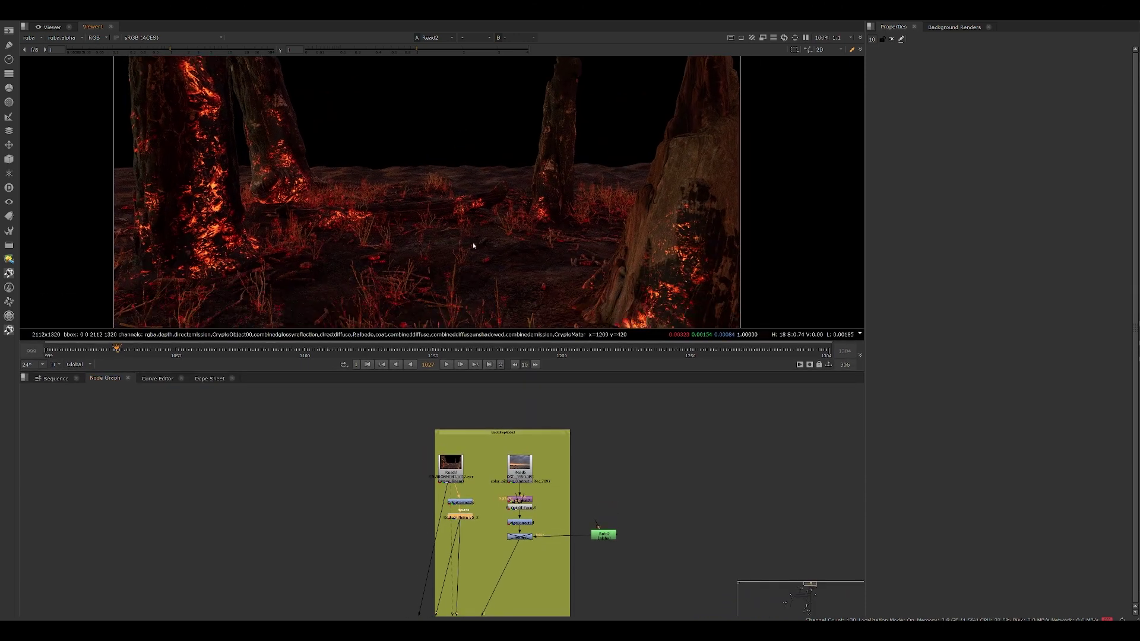
scroll(483, 431, "up", 4)
middle_click_drag(617, 510, 504, 501)
middle_click_drag(344, 510, 477, 534)
scroll(475, 529, "down", 1)
left_click(471, 481)
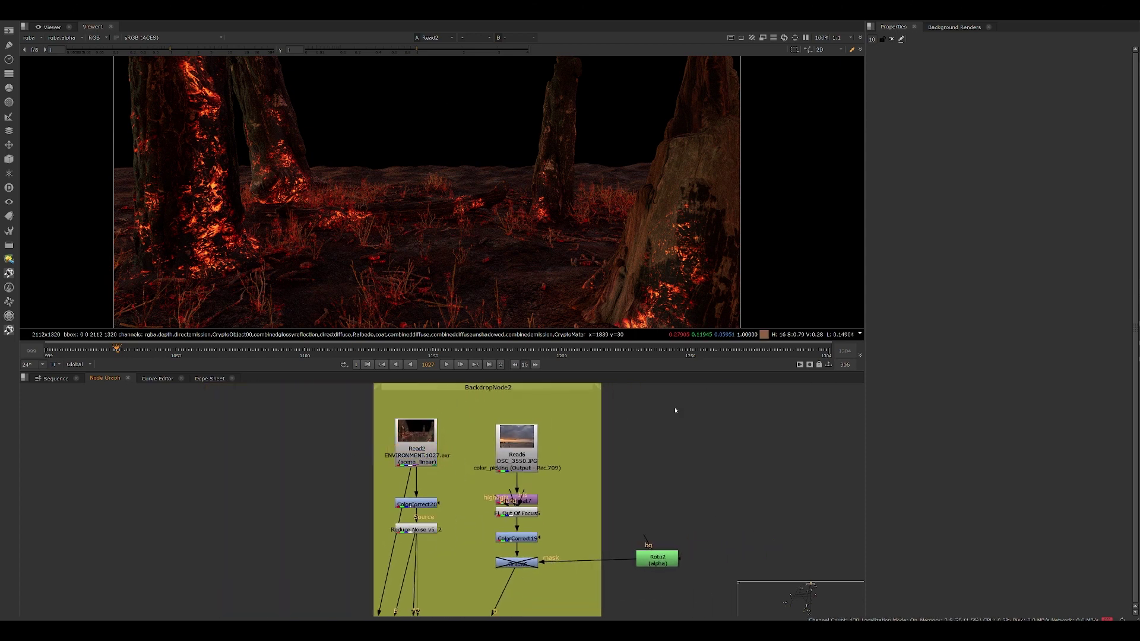
- Open the Read2 node's properties and review its OCIO and read settings
double_click(410, 442)
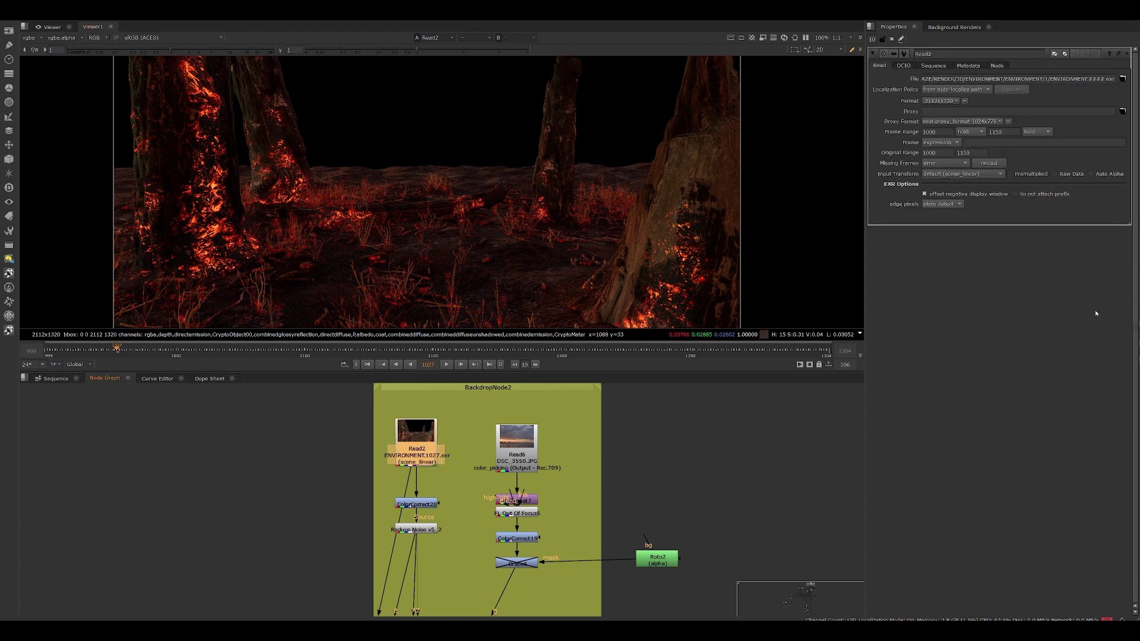
left_click(905, 66)
left_click(879, 65)
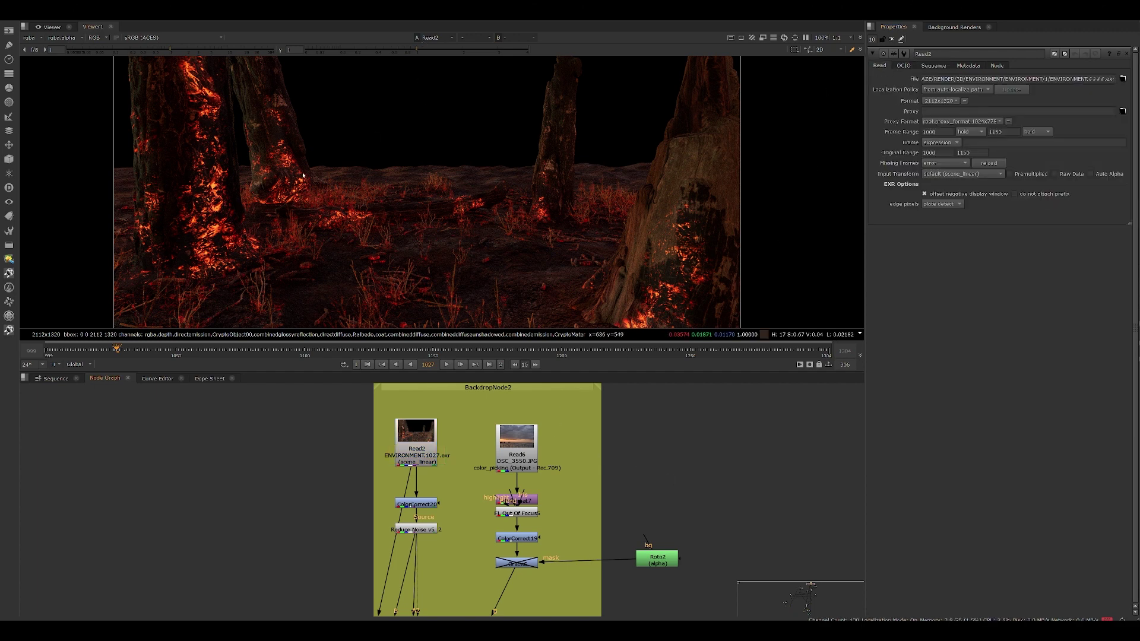
- Check the list of available viewer display transforms, keeping sRGB (ACES)
middle_click_drag(302, 185, 259, 184)
left_click(141, 38)
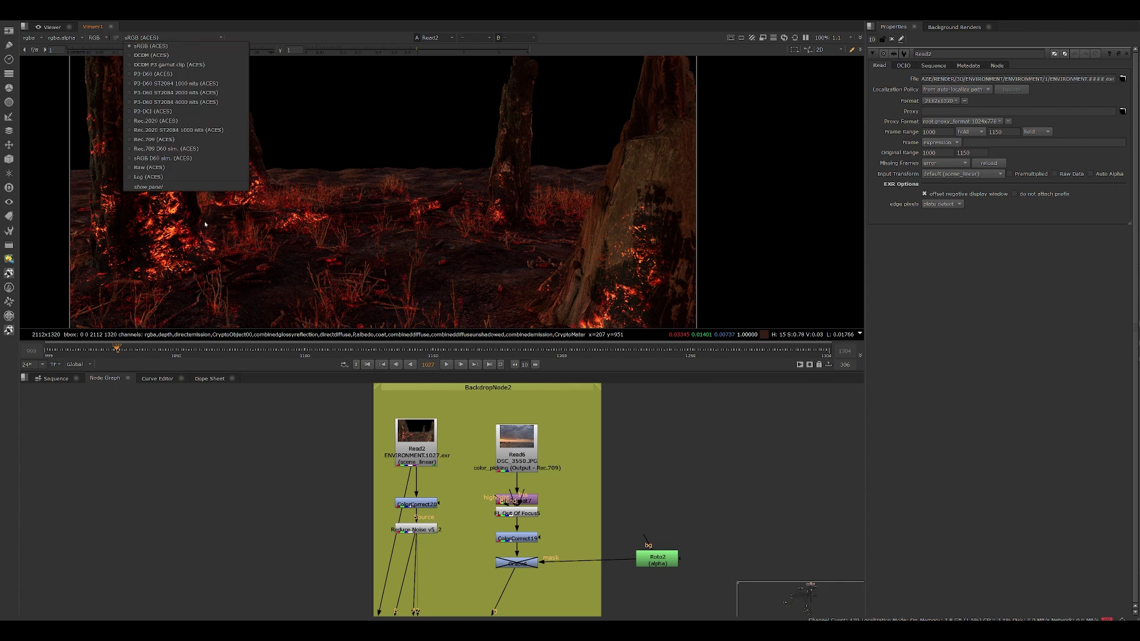
left_click(389, 223)
scroll(389, 223, "down", 4)
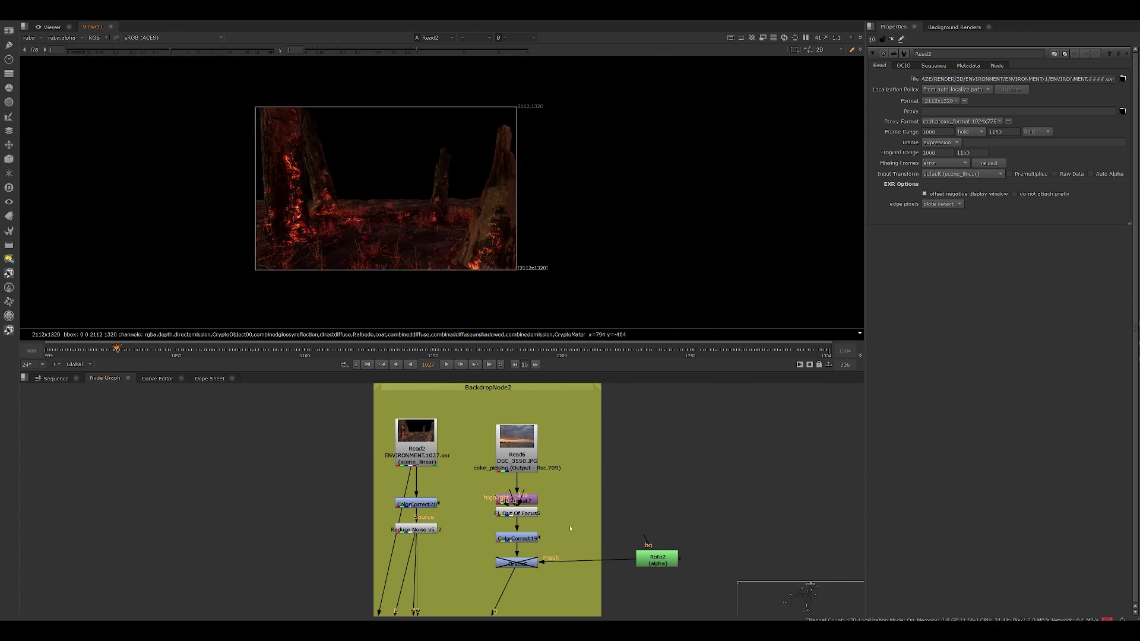
- View the Read6 sky image and review its OCIO settings and input transform options, keeping color_picking (Output - Rec.709)
scroll(565, 525, "up", 5)
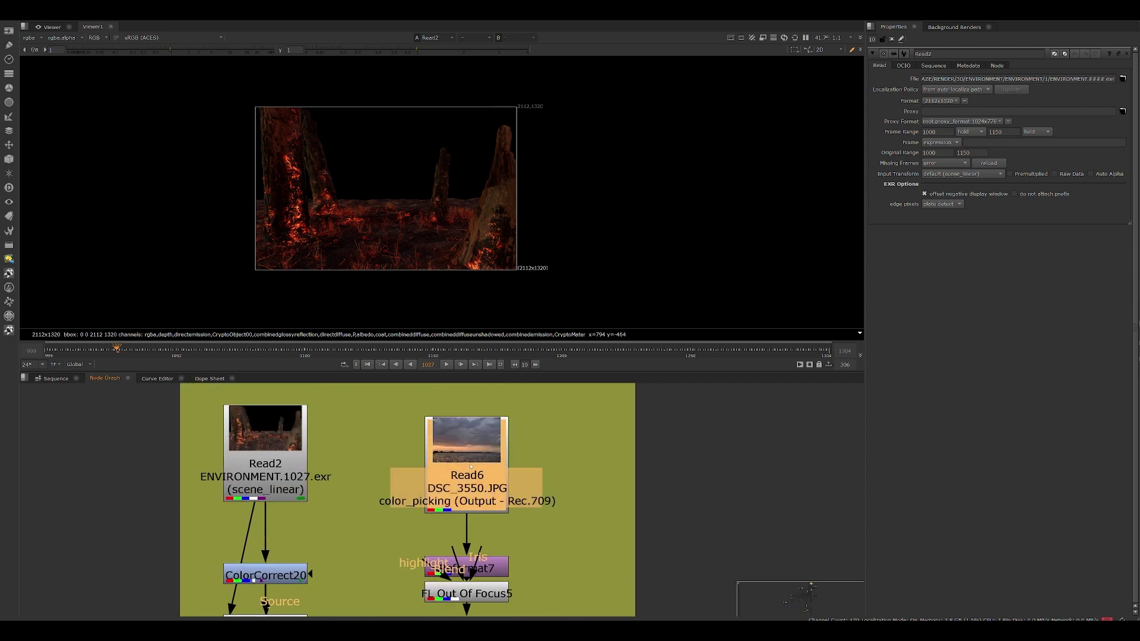
key("1")
double_click(466, 449)
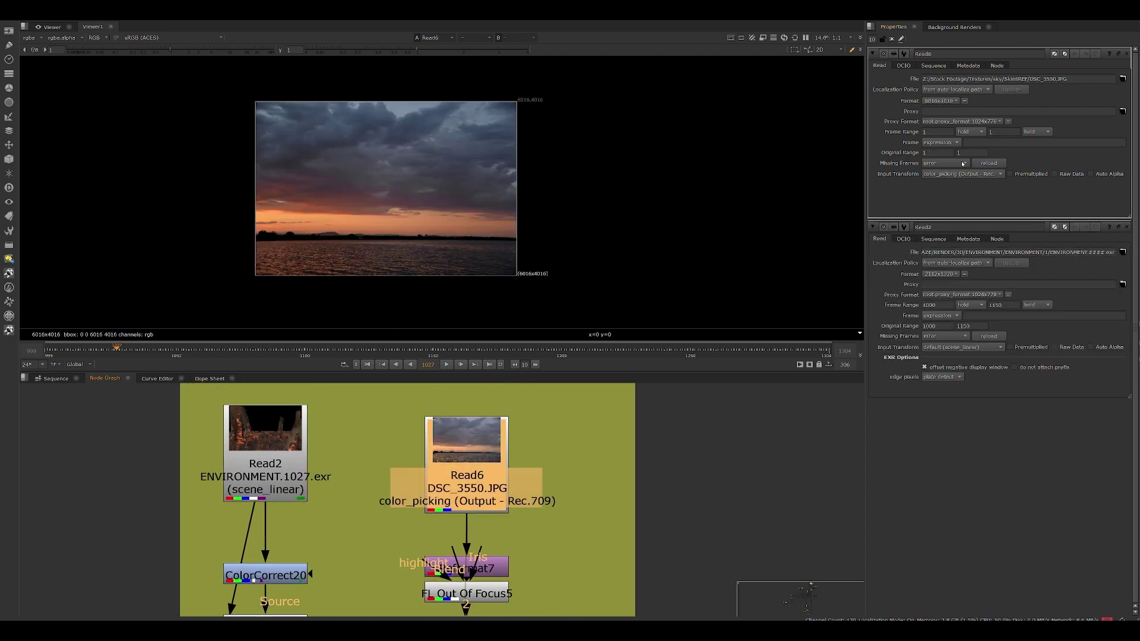
left_click(901, 66)
left_click(880, 66)
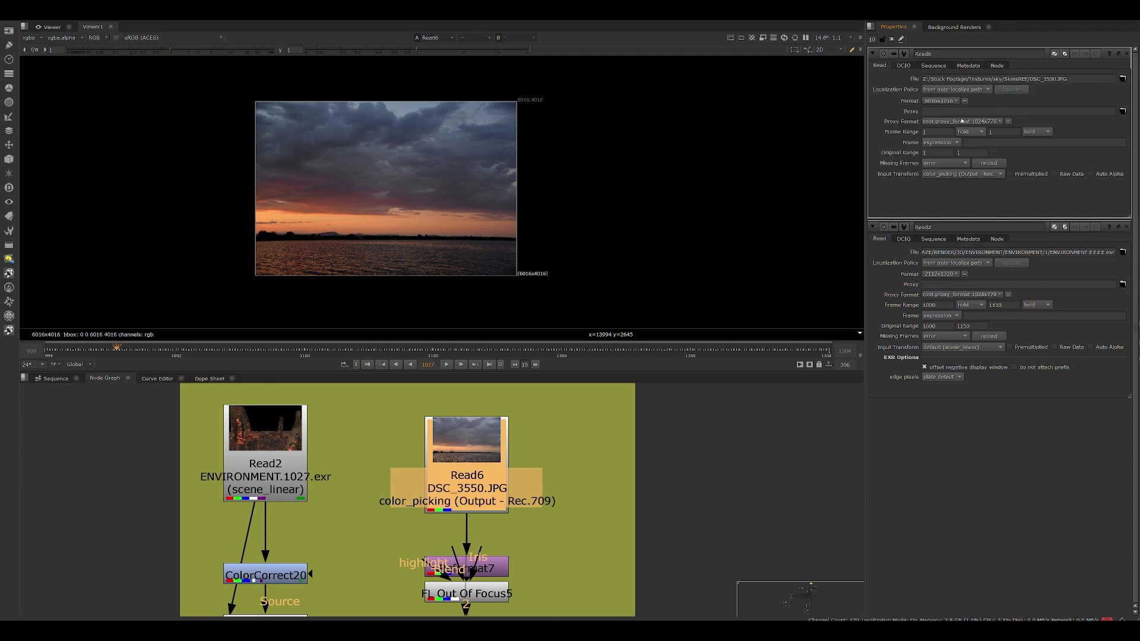
left_click(950, 174)
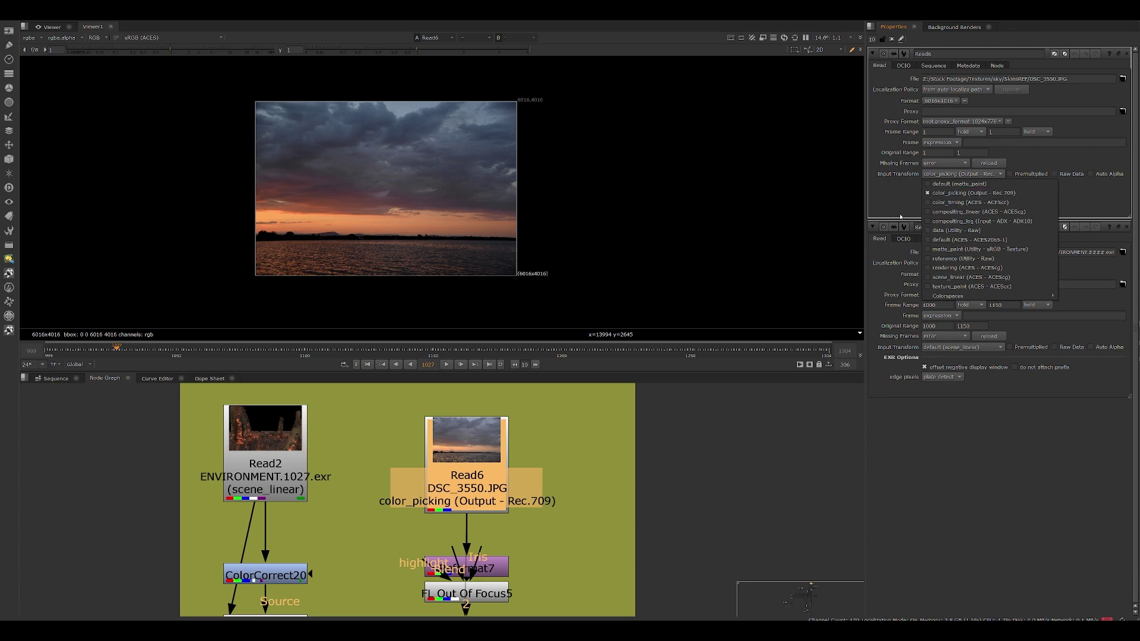
left_click(406, 203)
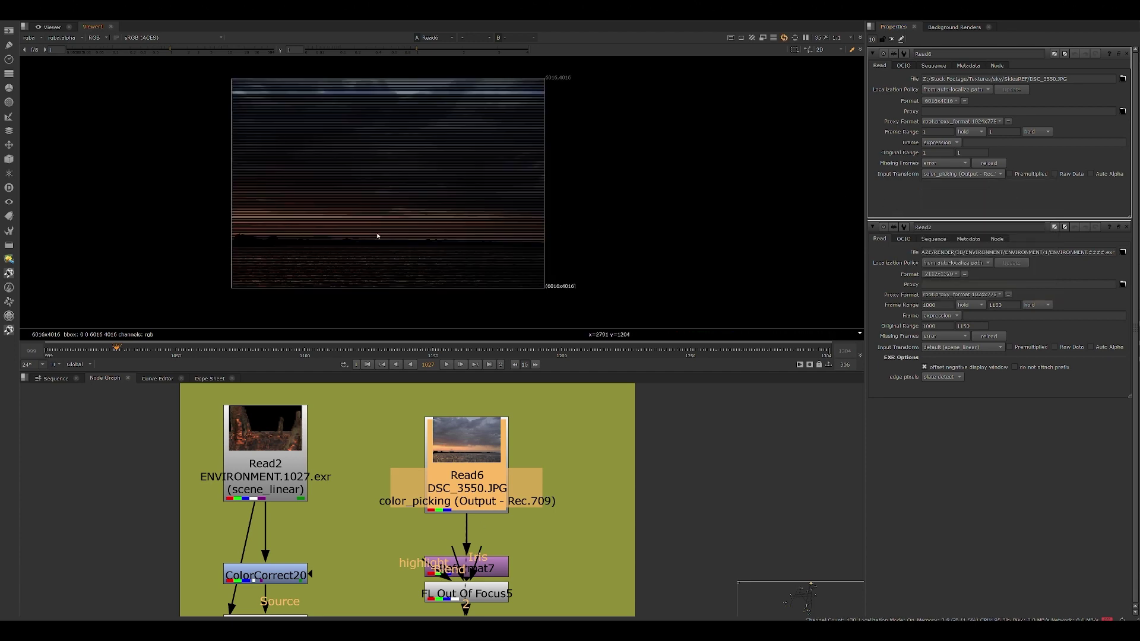
scroll(379, 237, "up", 5)
scroll(416, 249, "down", 5)
scroll(350, 517, "down", 4)
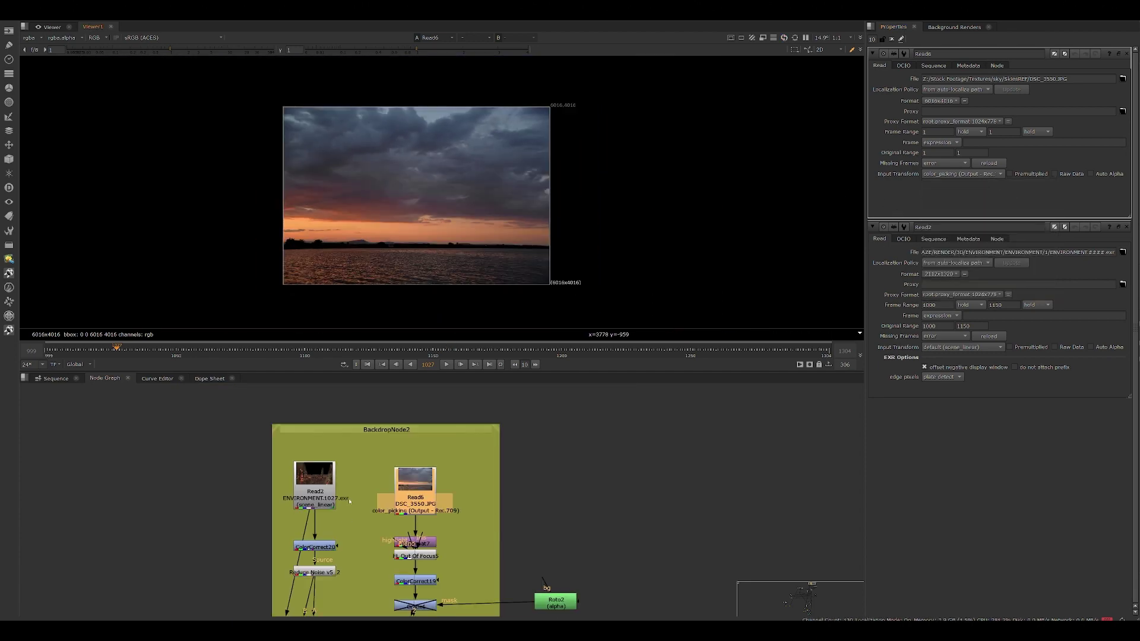
- Survey the rest of the compositing node tree and return to BackdropNode2
scroll(350, 502, "down", 4)
middle_click_drag(310, 598, 378, 512)
scroll(378, 512, "down", 5)
middle_click_drag(367, 613, 415, 528)
scroll(418, 528, "up", 5)
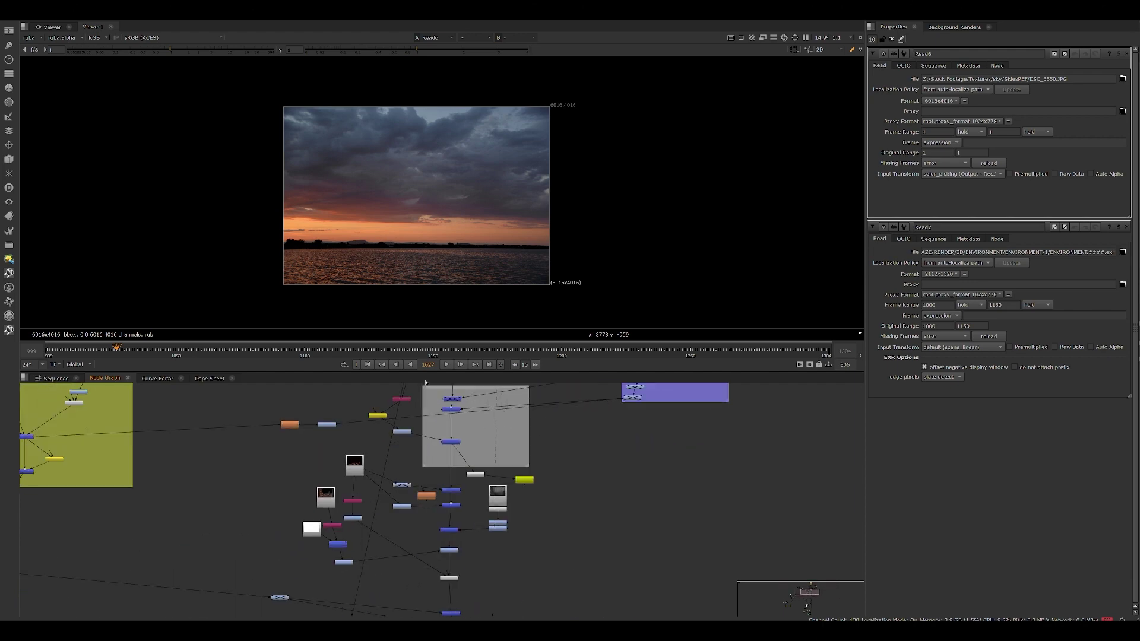
left_click_drag(395, 371, 384, 257)
middle_click_drag(402, 289, 413, 366)
scroll(412, 367, "up", 4)
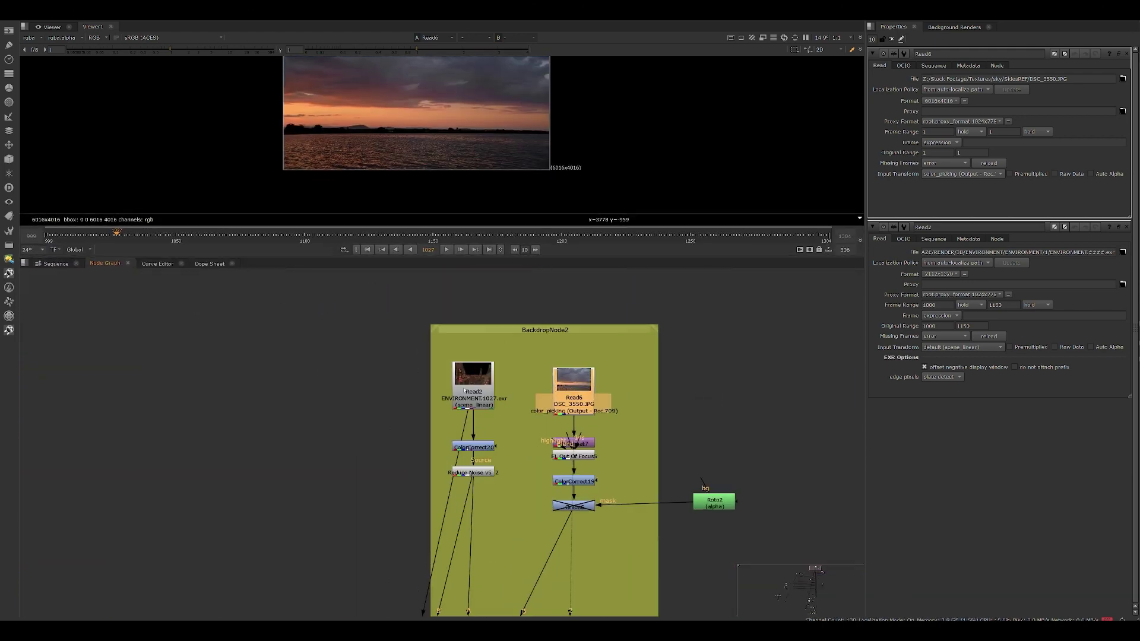
- Examine the Read6 sunset sky in the viewer, both close up and as a whole, beside its processing nodes
middle_click_drag(461, 330, 360, 356)
scroll(361, 356, "up", 1)
left_click_drag(427, 259, 415, 375)
scroll(408, 194, "up", 4)
scroll(407, 234, "down", 3)
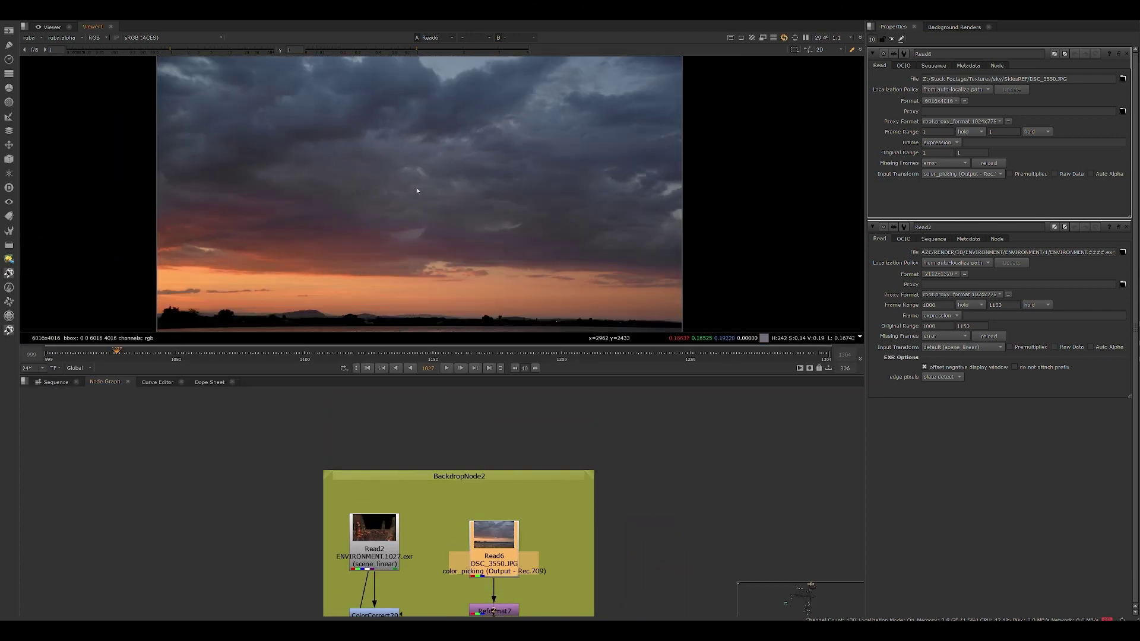
scroll(448, 232, "down", 1)
middle_click_drag(422, 220, 406, 245)
scroll(443, 202, "up", 3)
scroll(406, 245, "down", 2)
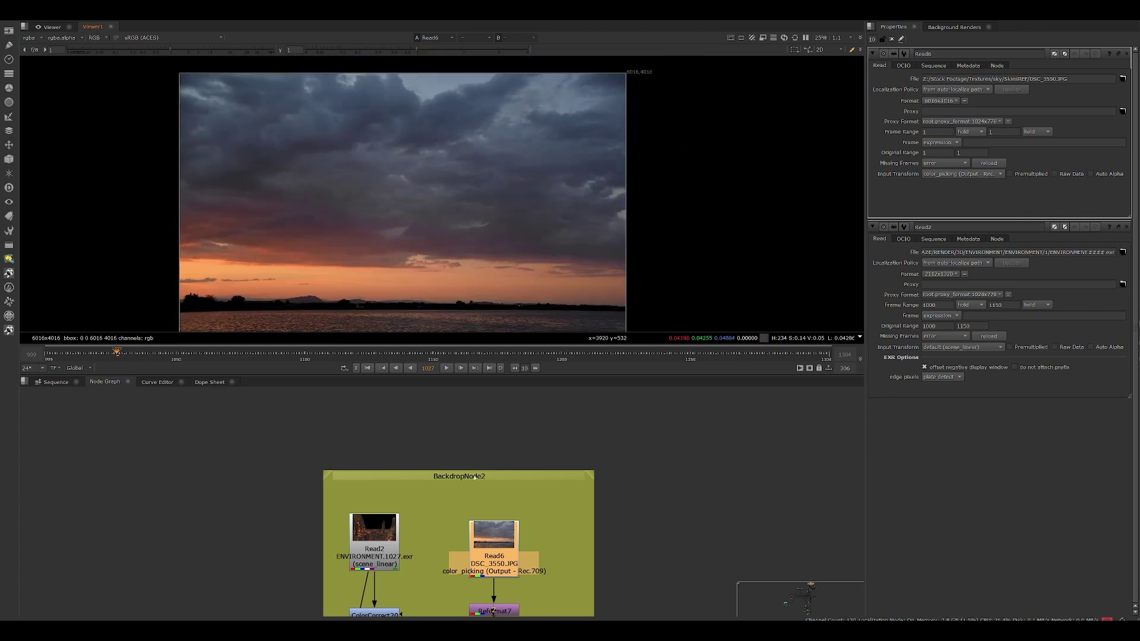
left_click_drag(447, 375, 448, 333)
scroll(423, 427, "down", 1)
left_click_drag(421, 434, 421, 418)
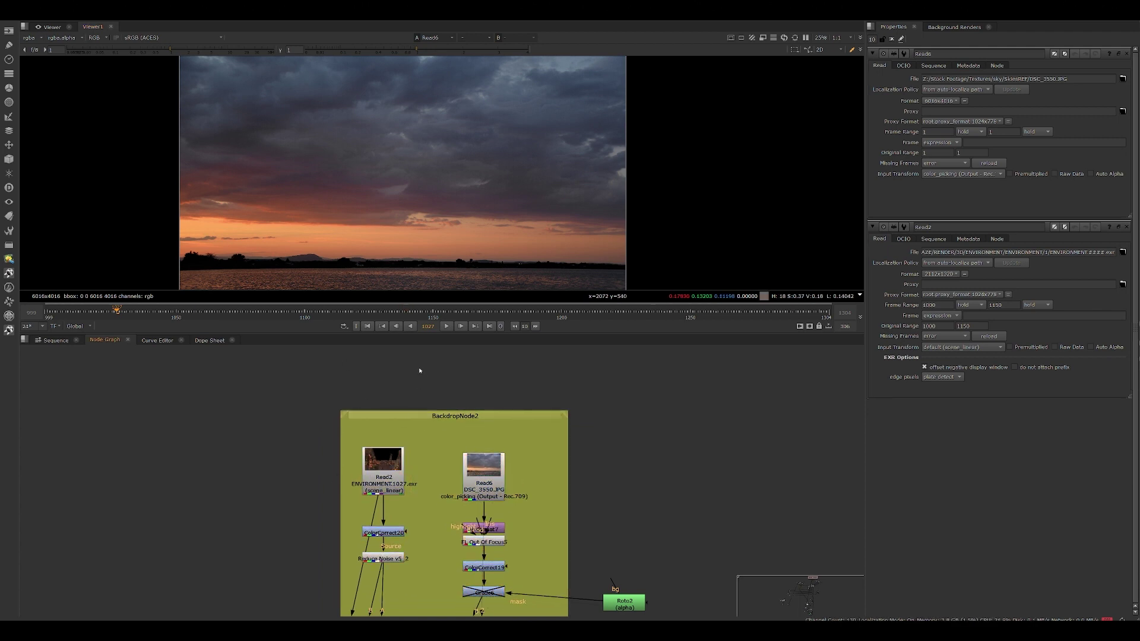
middle_click_drag(675, 506, 728, 409)
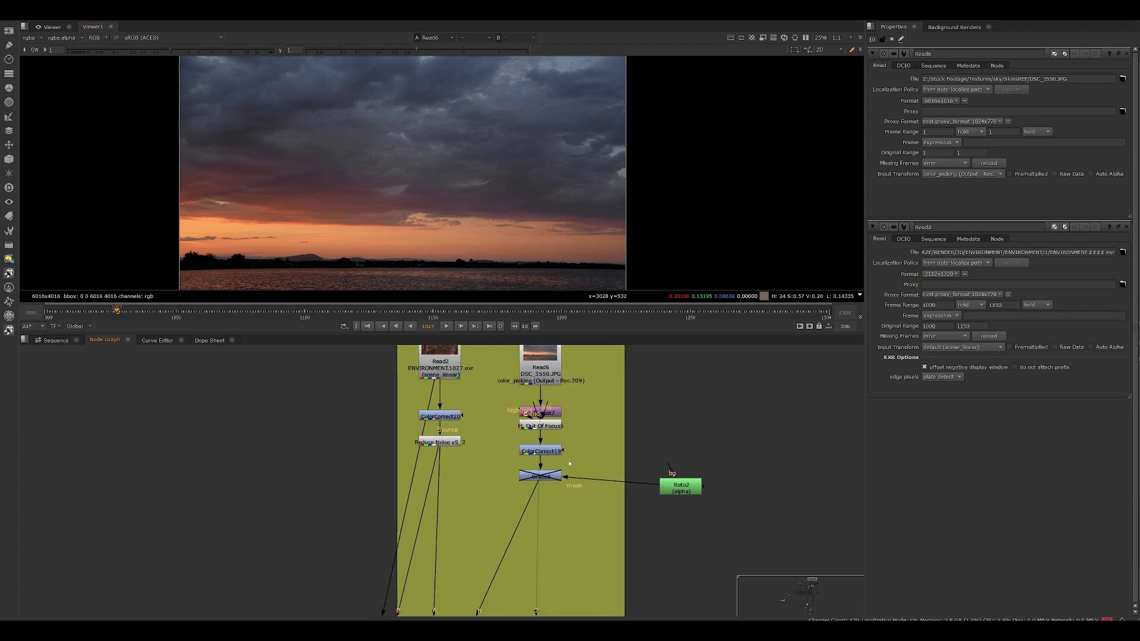
middle_click_drag(346, 420, 287, 454)
scroll(416, 235, "down", 3)
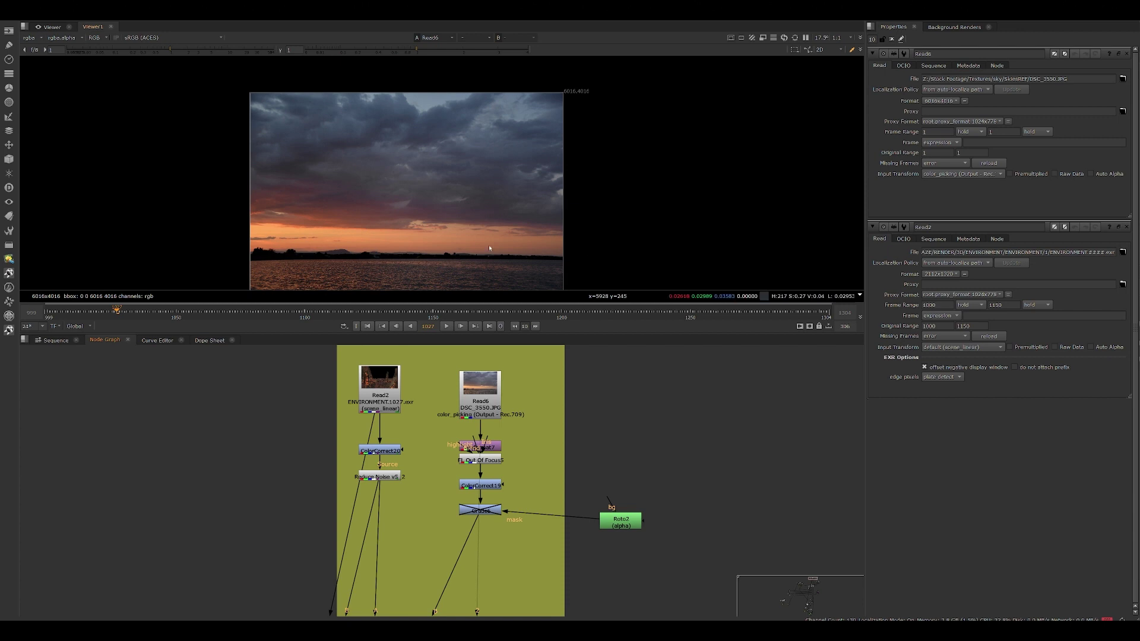
middle_click_drag(445, 260, 467, 232)
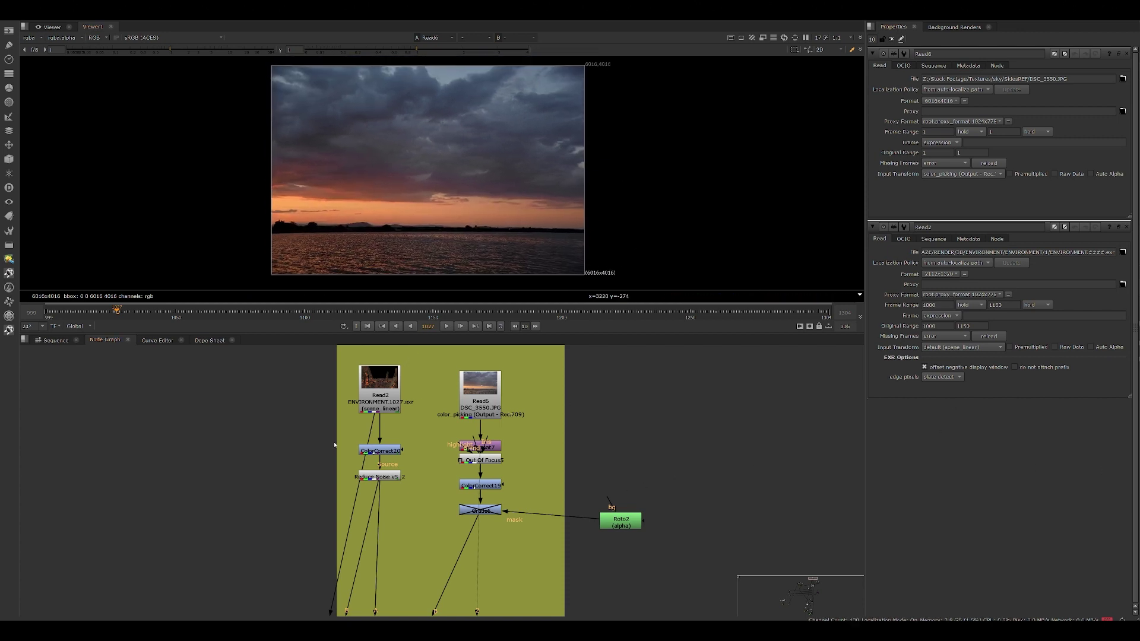
- Compare the raw Read2 environment render with the Reduce Noise v5_2 output in the viewer
middle_click_drag(319, 424, 316, 460)
left_click(375, 438)
key("1")
scroll(406, 232, "down", 3)
scroll(400, 220, "up", 3)
middle_click_drag(369, 167, 364, 122)
left_click(377, 486)
left_click(390, 513)
key("1")
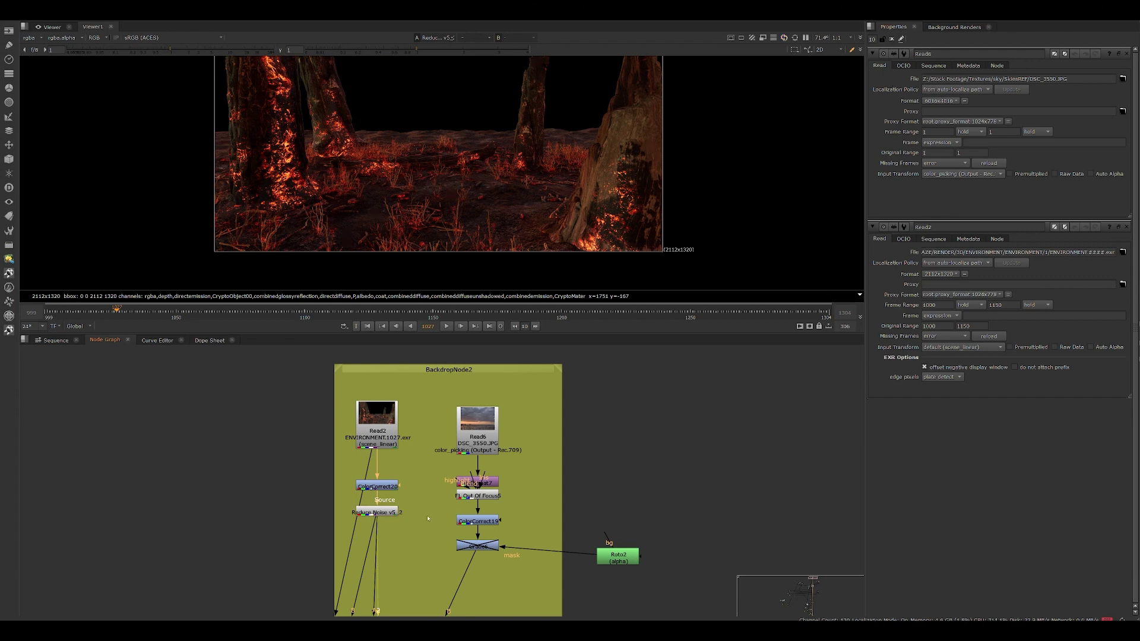
- Open the Reduce Noise v5_2 properties and inspect the denoised render up close
double_click(381, 515)
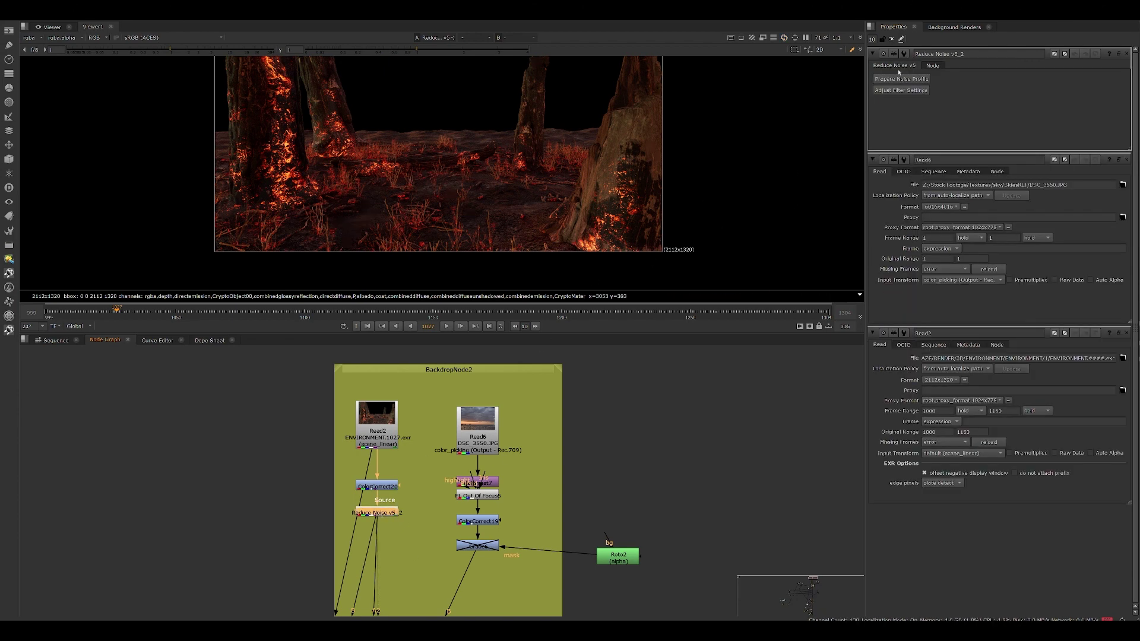
scroll(501, 196, "up", 5)
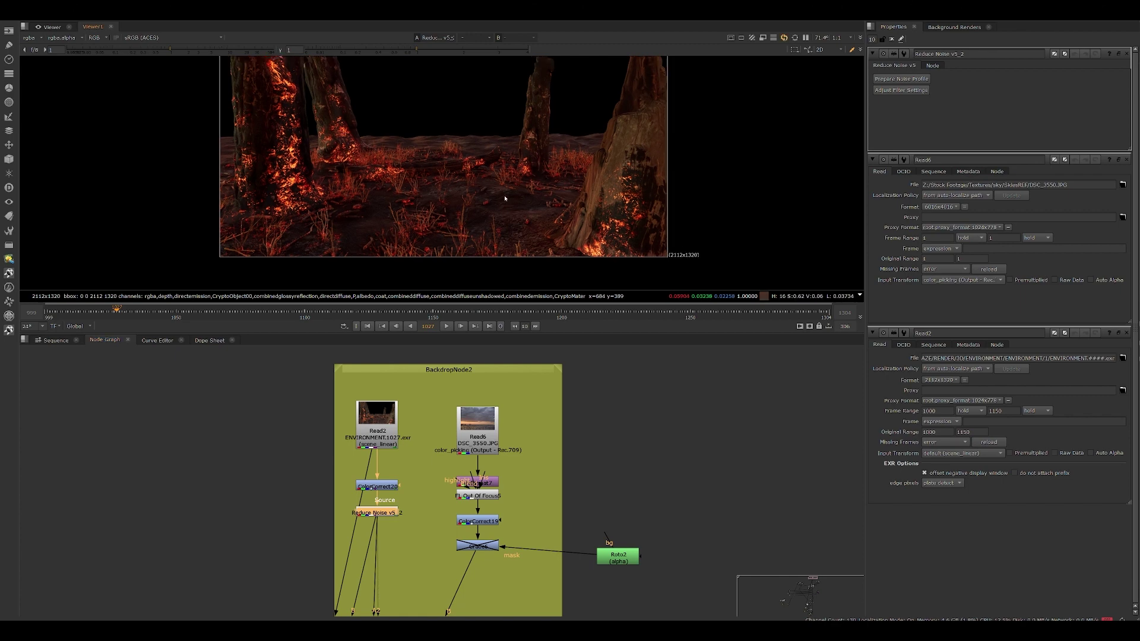
scroll(432, 236, "down", 9)
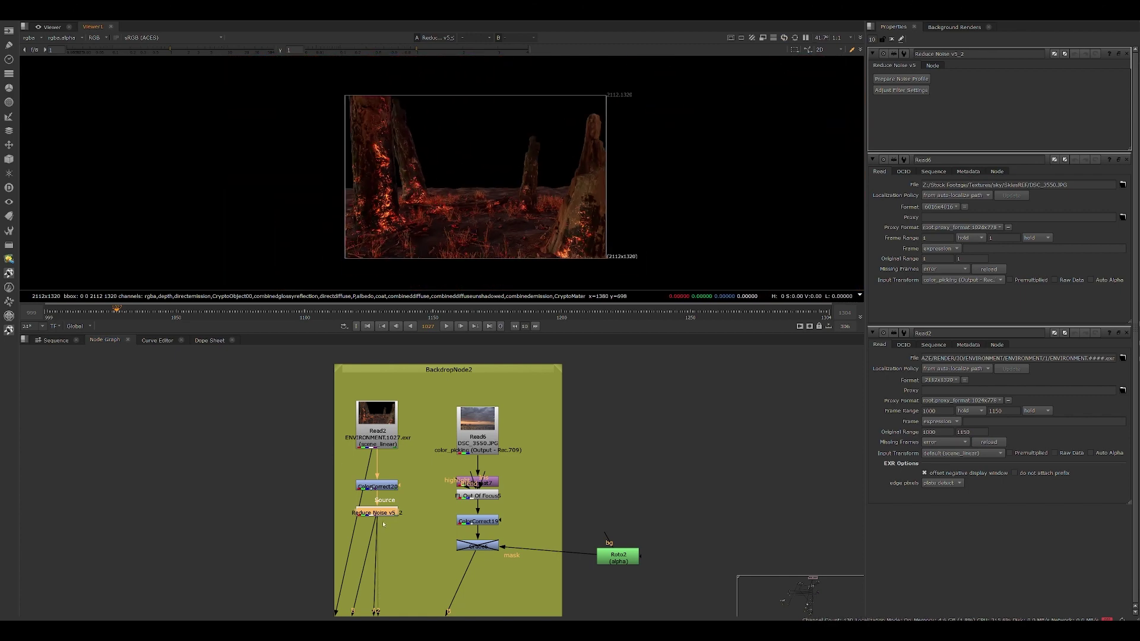
- Space Reduce Noise v5_2 farther below ColorCorrect20 and reposition a downstream node in its branch
left_click_drag(382, 513, 382, 521)
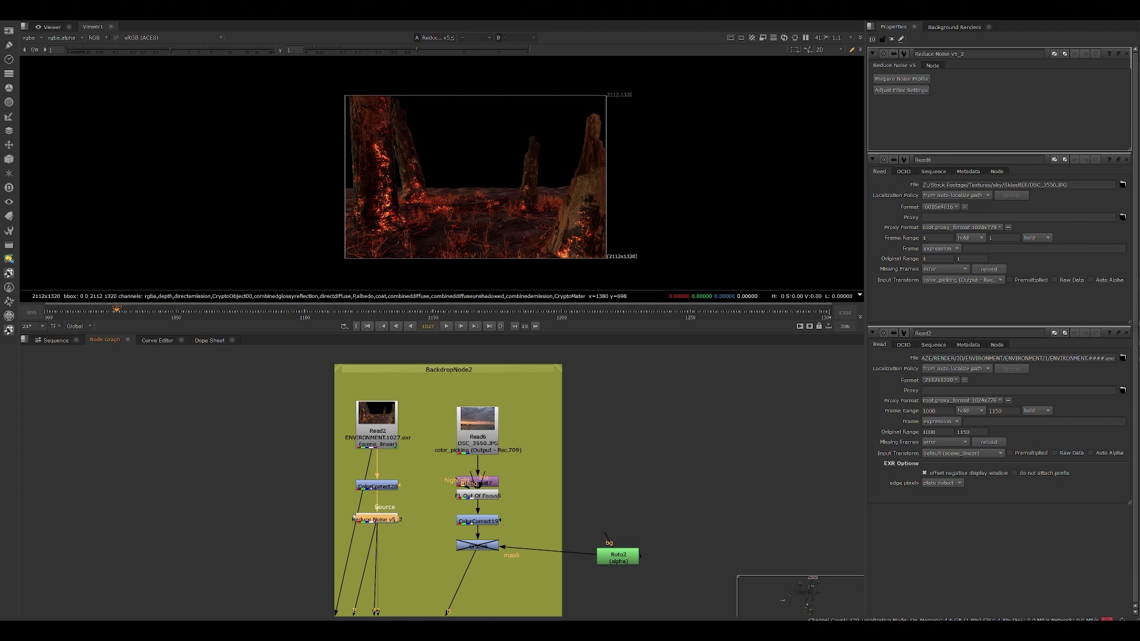
left_click(393, 544)
scroll(404, 522, "up", 2)
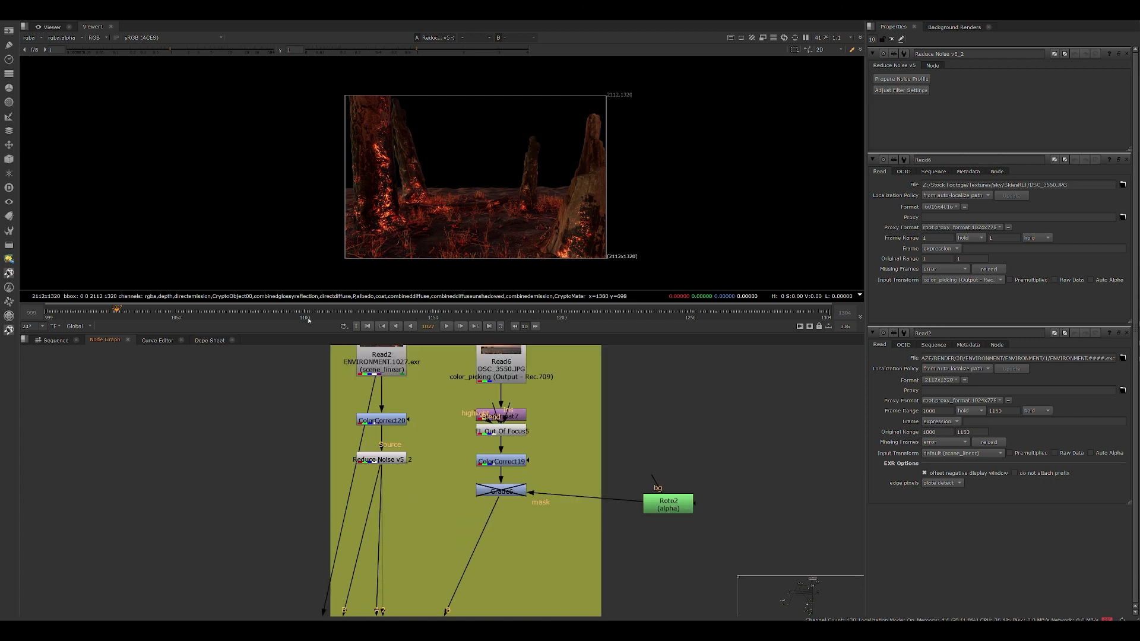
middle_click_drag(454, 467, 394, 466)
left_click_drag(323, 461, 323, 471)
scroll(380, 531, "down", 5)
middle_click_drag(388, 610, 266, 566)
scroll(377, 469, "up", 4)
left_click_drag(253, 571, 305, 526)
middle_click_drag(413, 423, 391, 553)
middle_click_drag(373, 401, 377, 460)
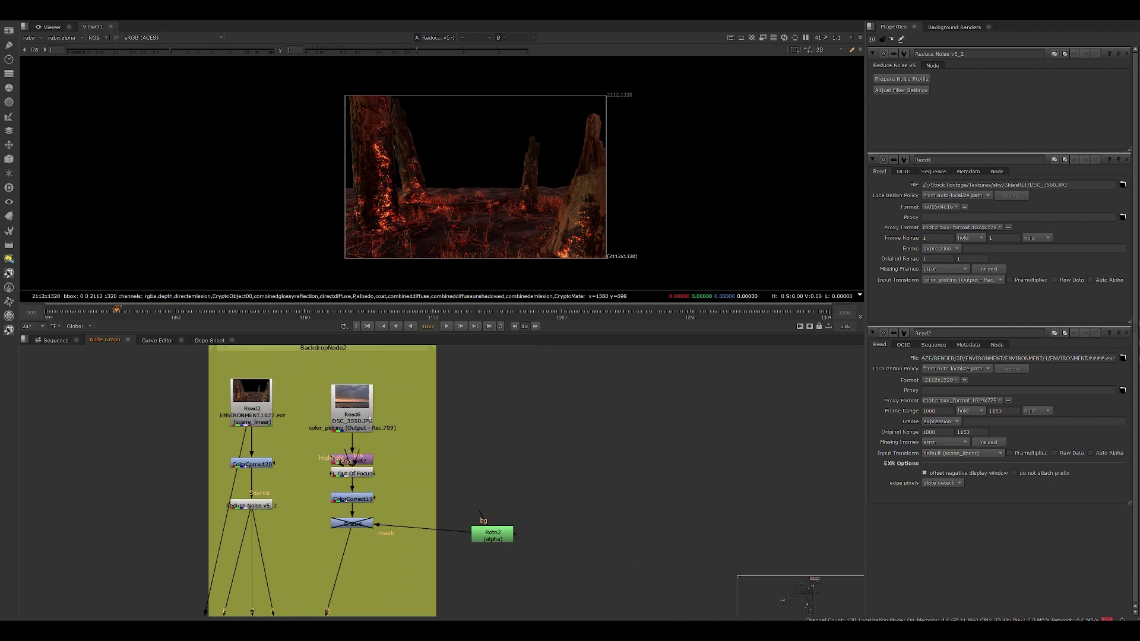
- Display the Read6 image in the viewer and inspect its clouds up close
scroll(369, 417, "up", 3)
left_click(368, 417)
key("2")
middle_click_drag(474, 154, 438, 198)
scroll(435, 193, "up", 4)
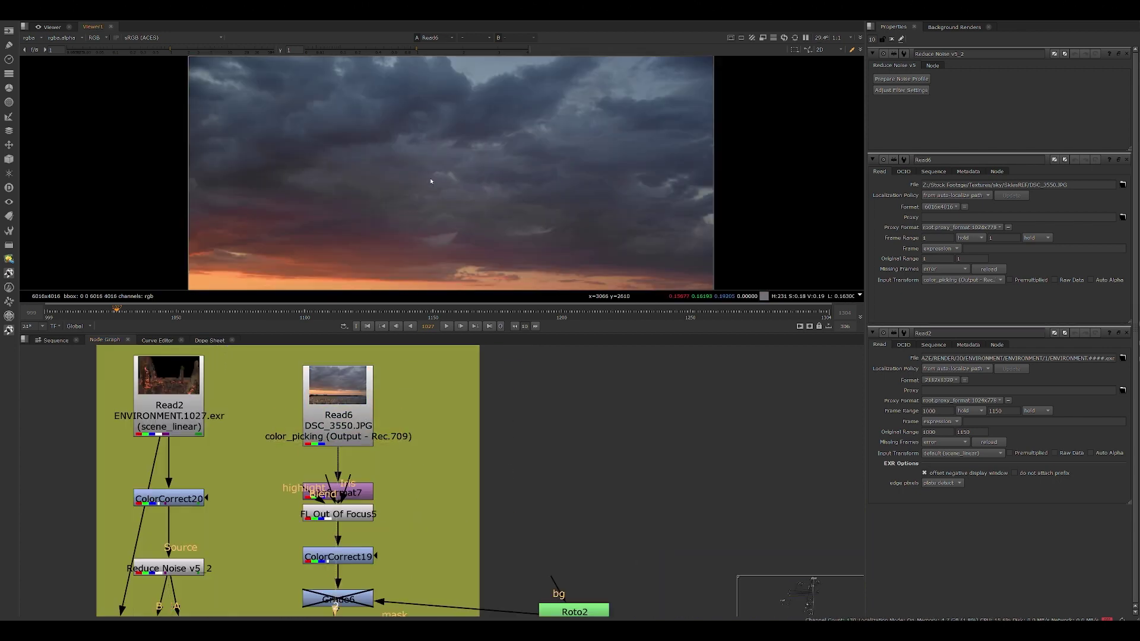
- Space FL Out Of Focus5 farther below Reformat7 and display the Reformat7 output in the viewer
scroll(421, 174, "up", 2)
middle_click_drag(415, 457, 424, 381)
left_click(359, 407)
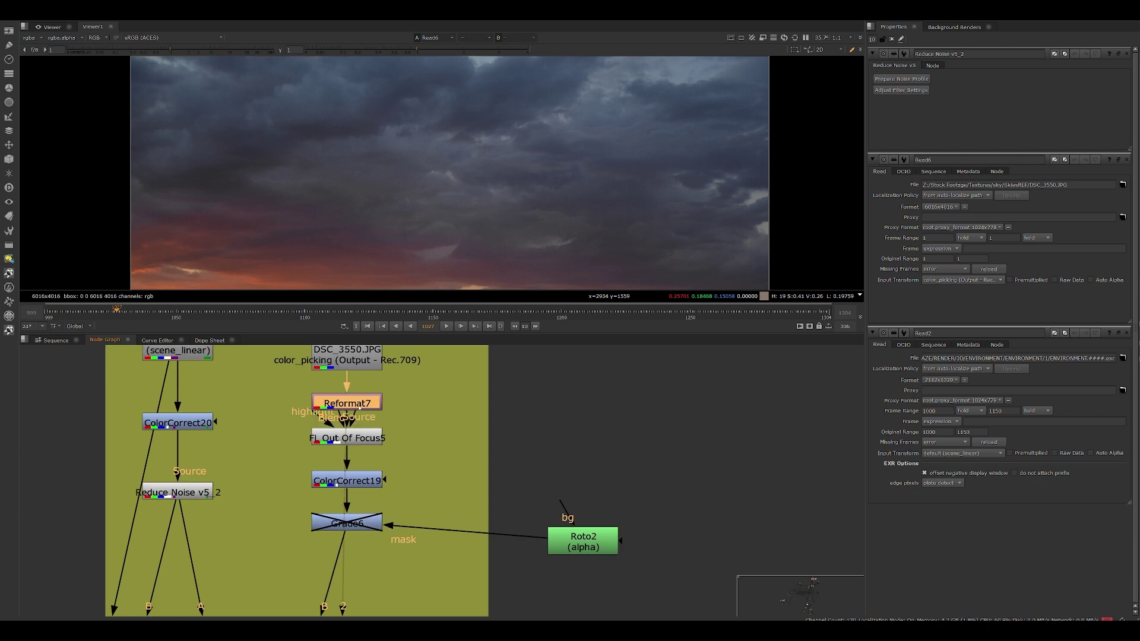
left_click_drag(356, 438, 355, 458)
left_click(354, 406)
key("1")
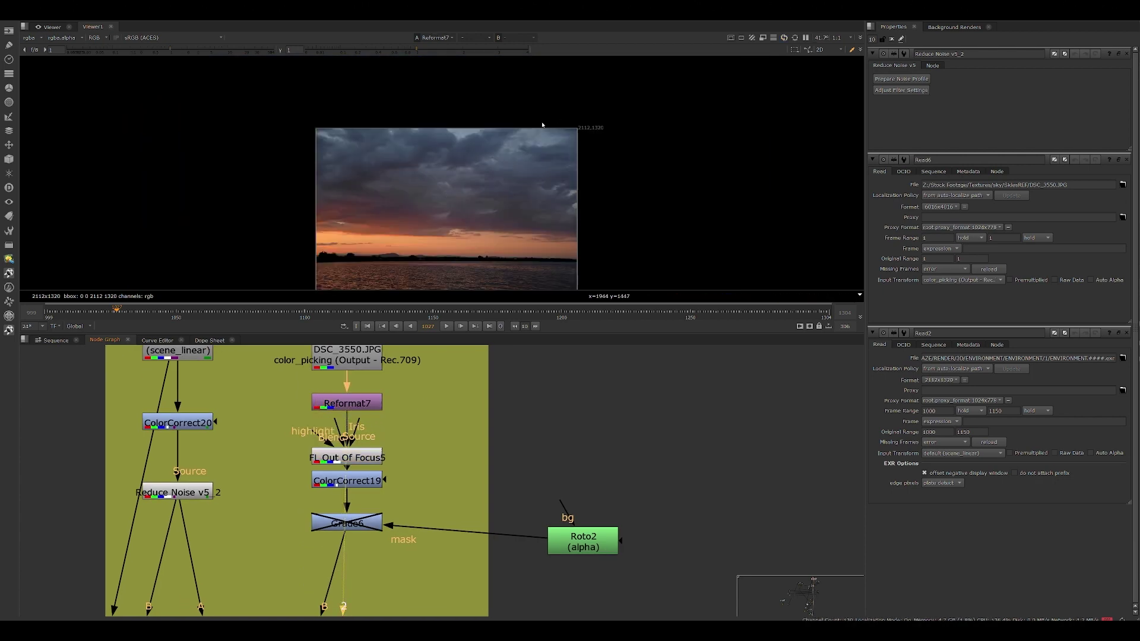
- Open the Reformat7 properties and examine the resized sky's frame bounds and the list of output formats
double_click(358, 404)
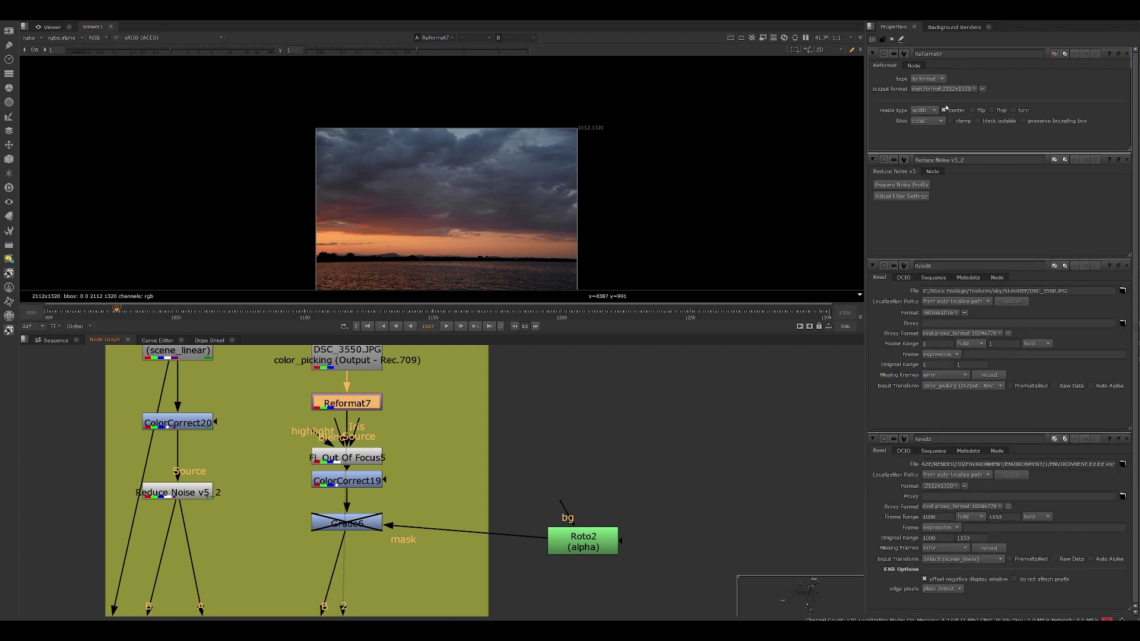
middle_click_drag(336, 181, 368, 148)
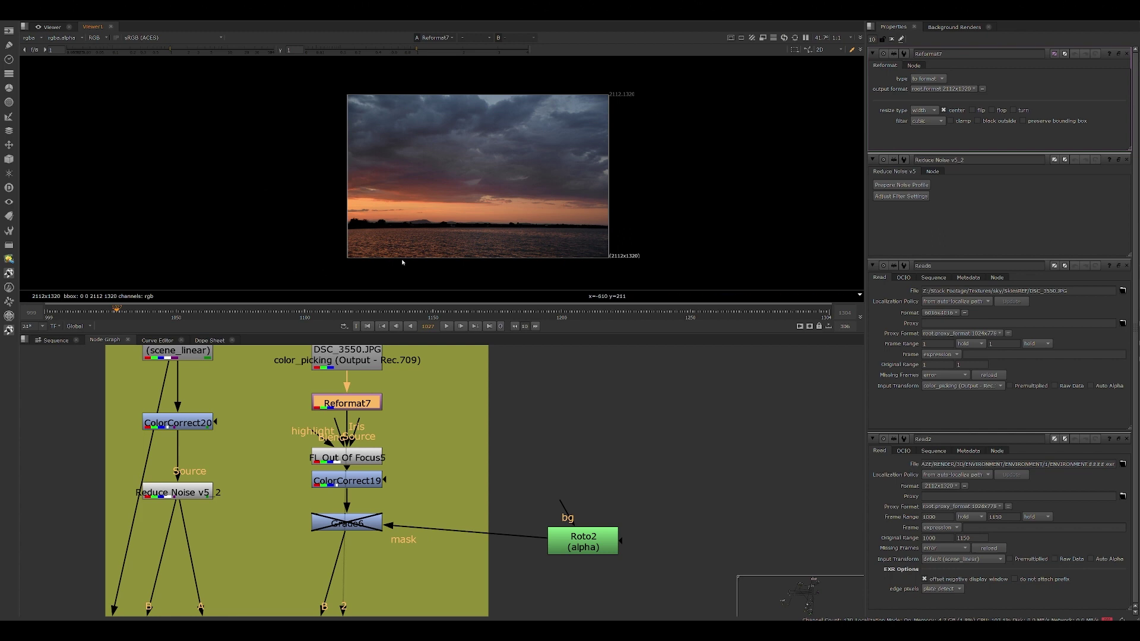
middle_click_drag(547, 168, 488, 205)
middle_click_drag(463, 410, 455, 427)
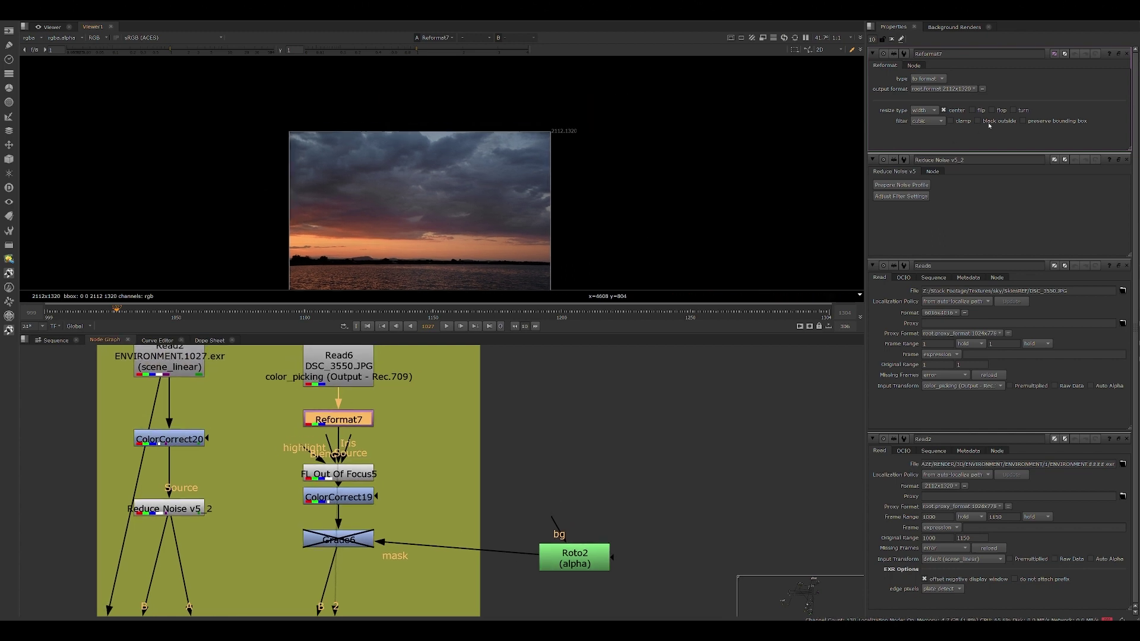
left_click(958, 89)
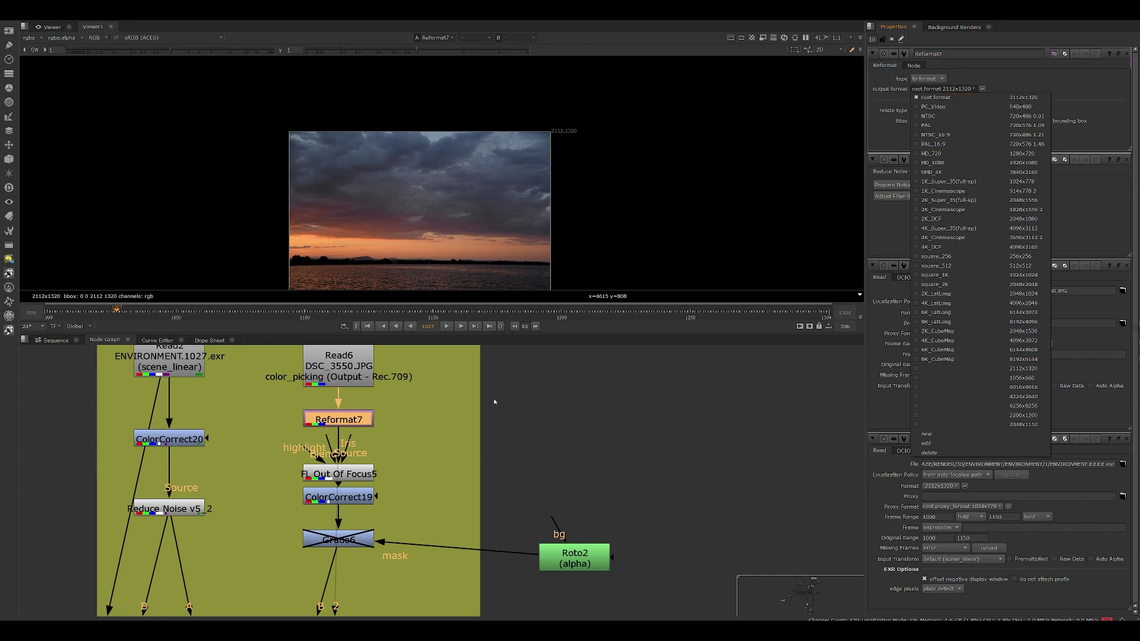
left_click(253, 425)
- Display the Read2 environment render in the viewer and check its frame bounds
middle_click_drag(253, 424, 300, 482)
left_click(214, 387)
key("1")
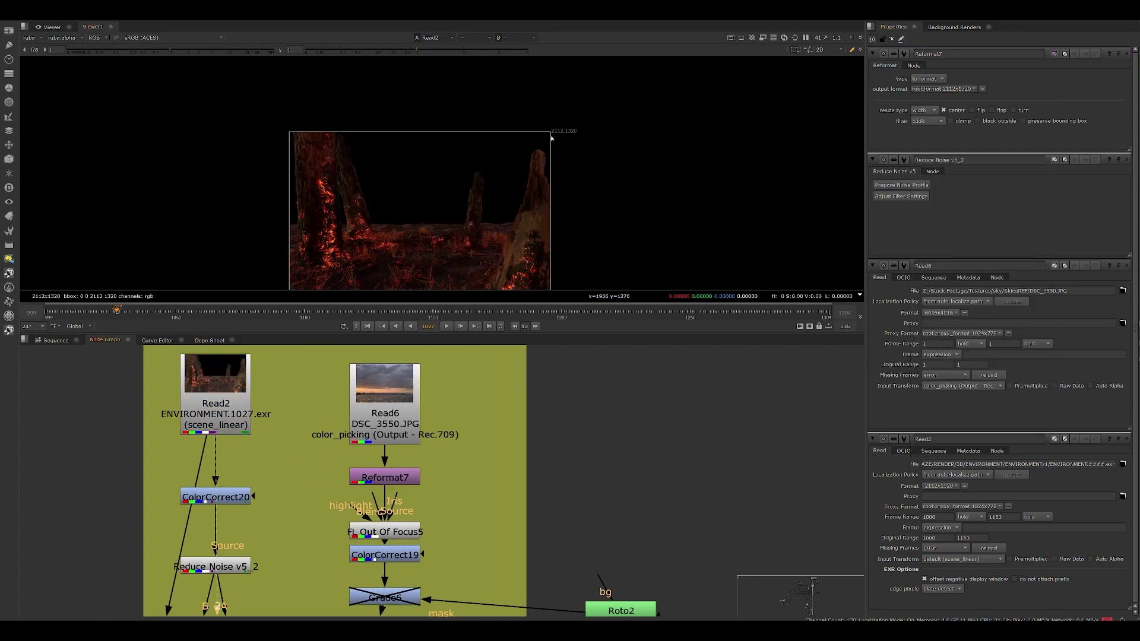
scroll(538, 138, "up", 3)
middle_click_drag(464, 158, 494, 64)
scroll(469, 147, "down", 5)
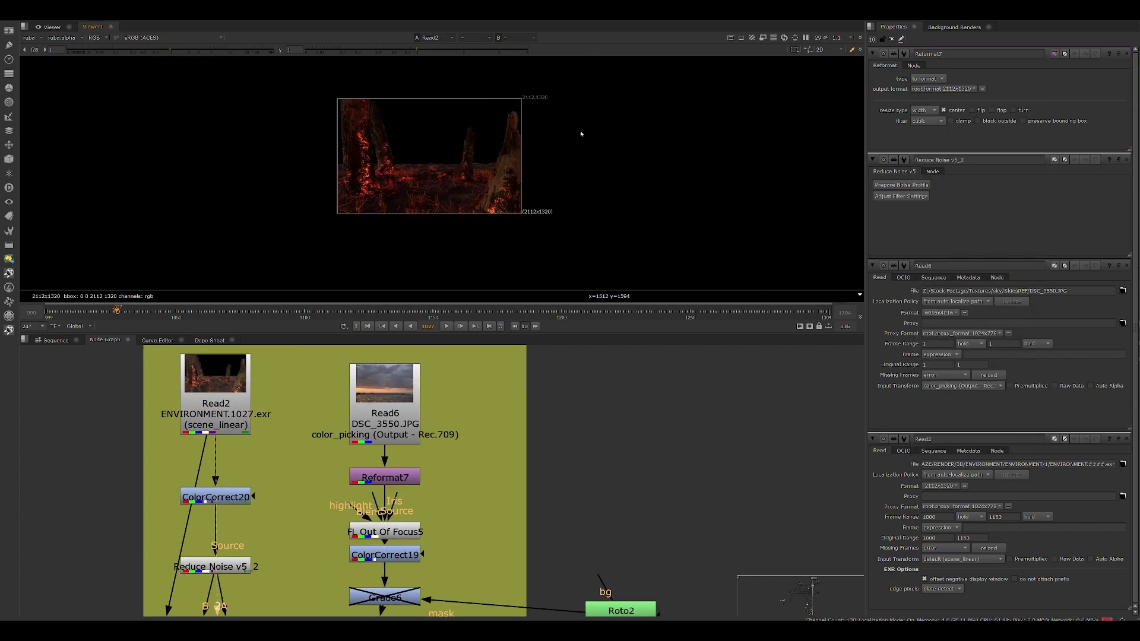
- Select Read6 and examine the upper corner of the displayed Read2 frame up close
left_click(396, 390)
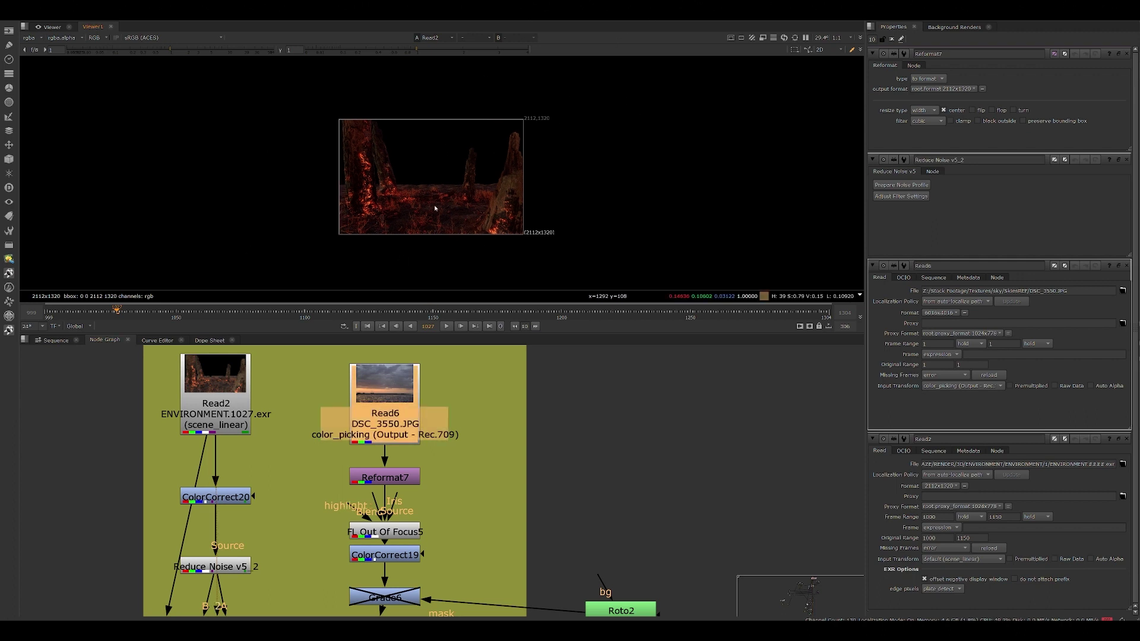
scroll(389, 178, "up", 3)
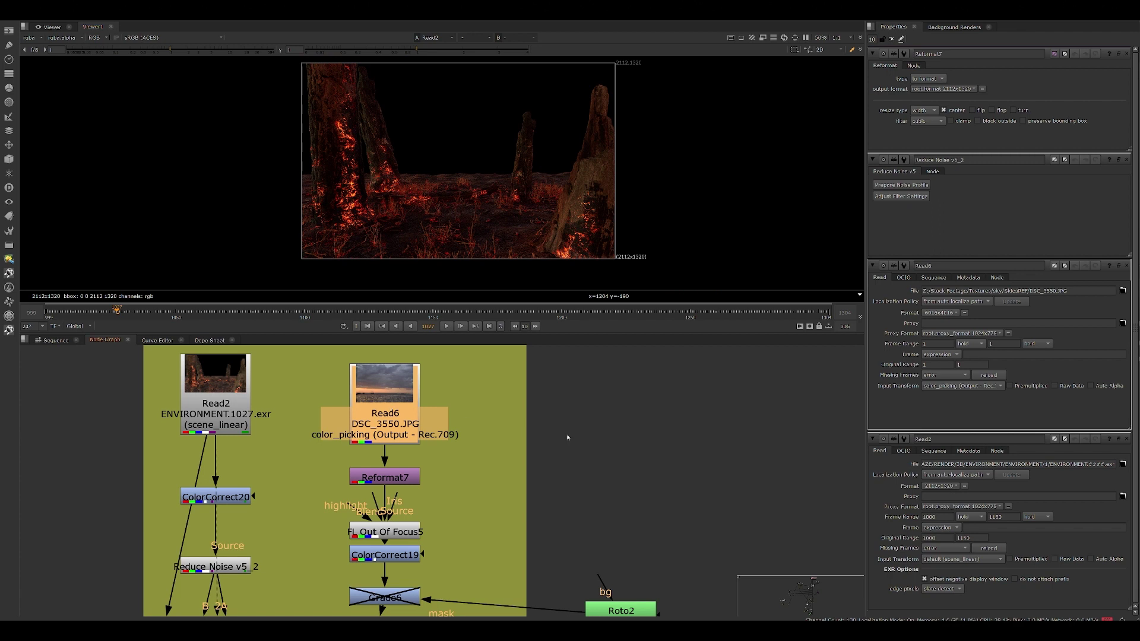
scroll(534, 142, "up", 4)
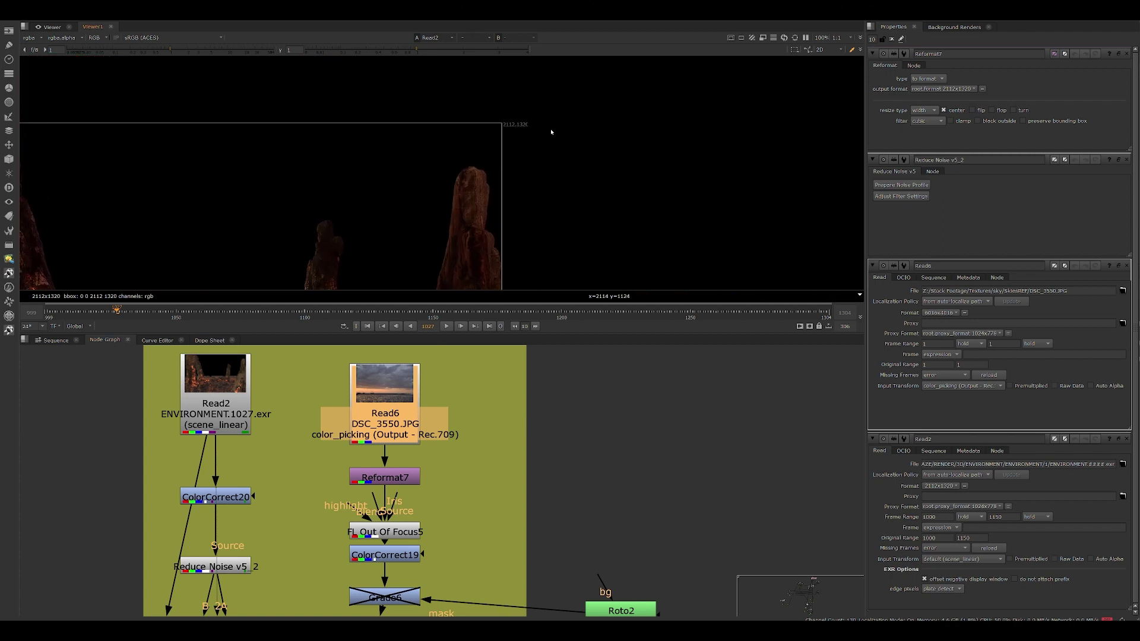
scroll(522, 122, "up", 3)
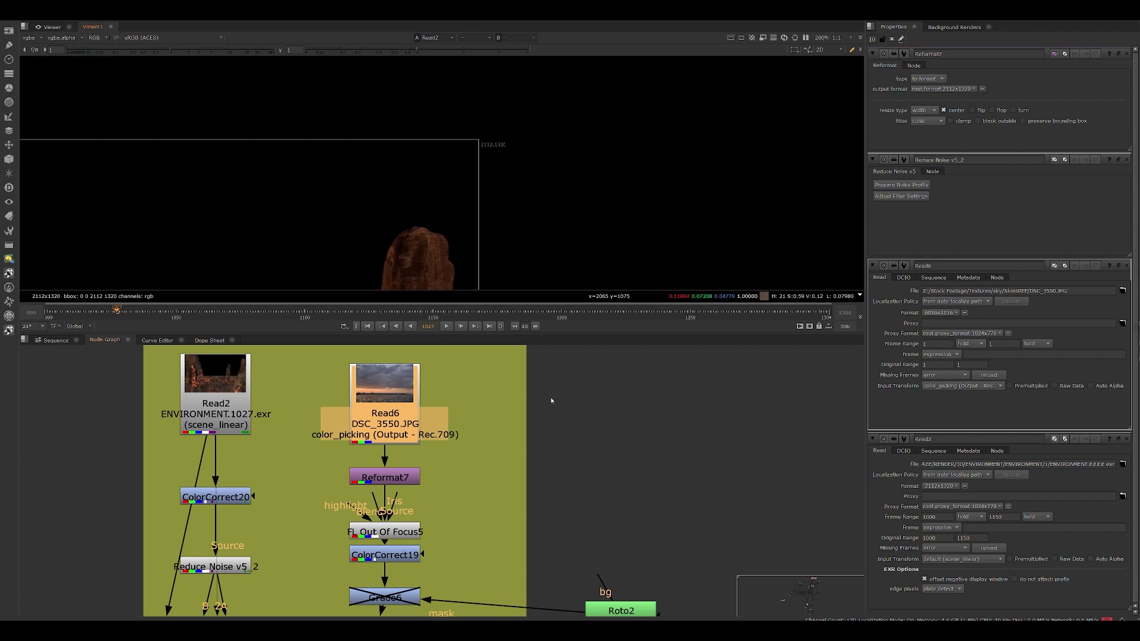
- Launch Topaz Video Enhance AI and shift its window sideways over the Nuke workspace
key("super")
type("t")
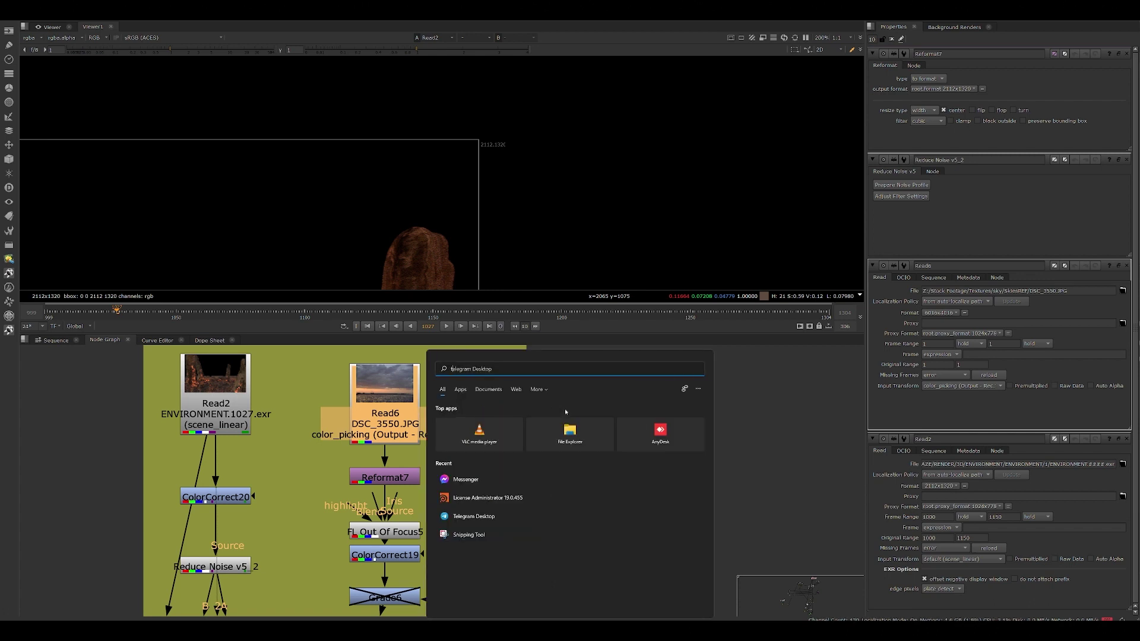
type("opa")
key("Return")
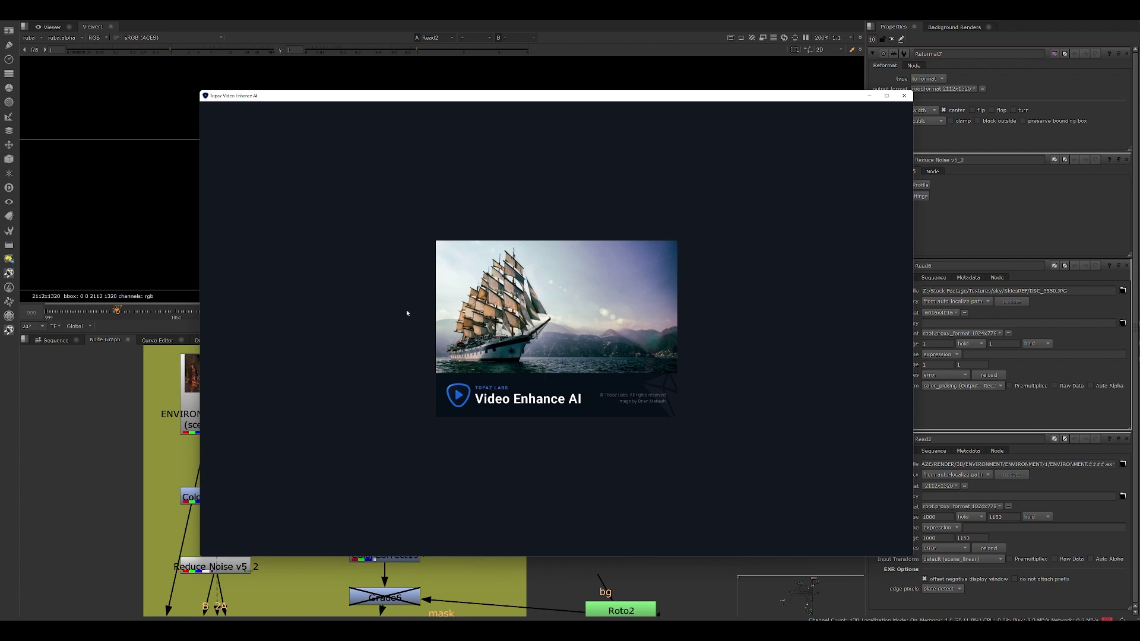
left_click_drag(314, 97, 254, 98)
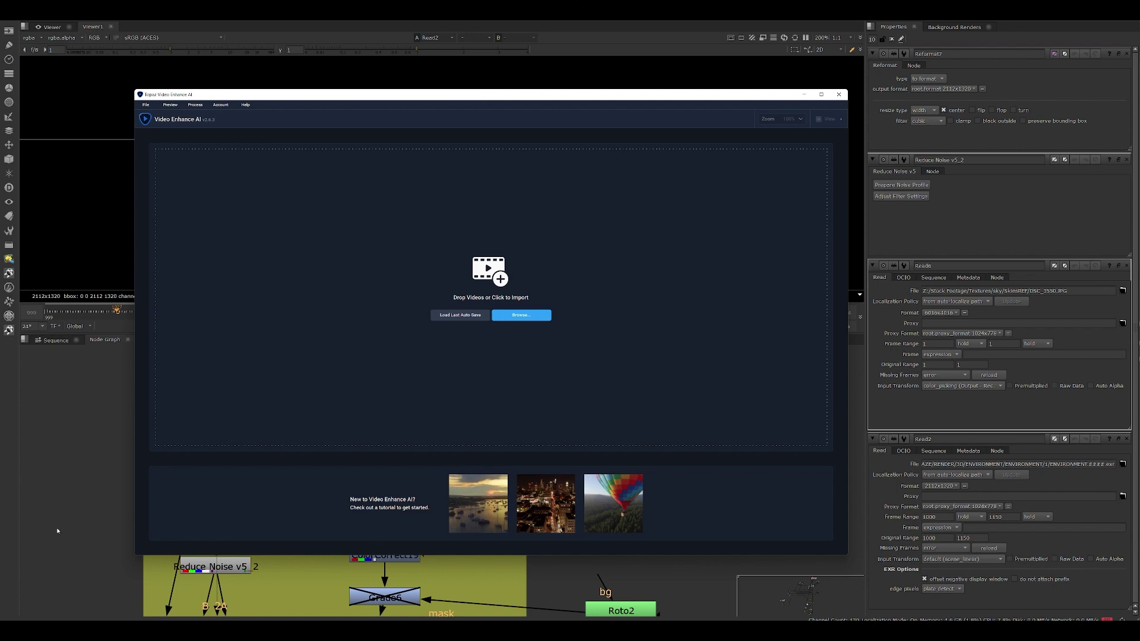
- Return to Nuke and inspect the burning ground and trunks of the Read2 render up close
left_click(105, 504)
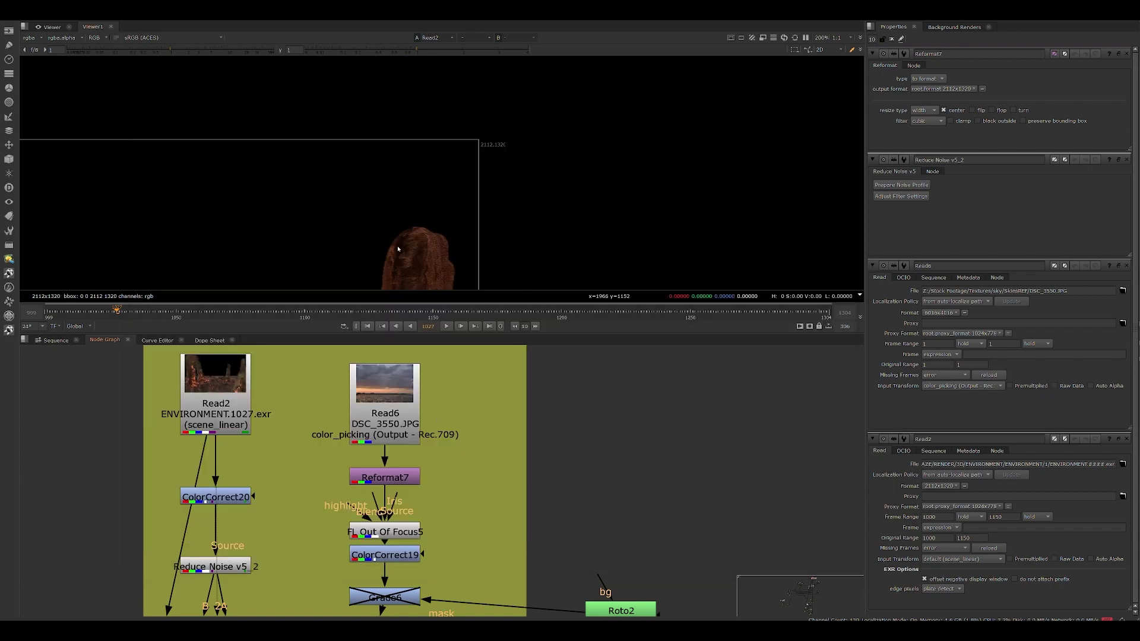
scroll(482, 187, "down", 9)
middle_click_drag(402, 249, 533, 84)
scroll(410, 208, "up", 6)
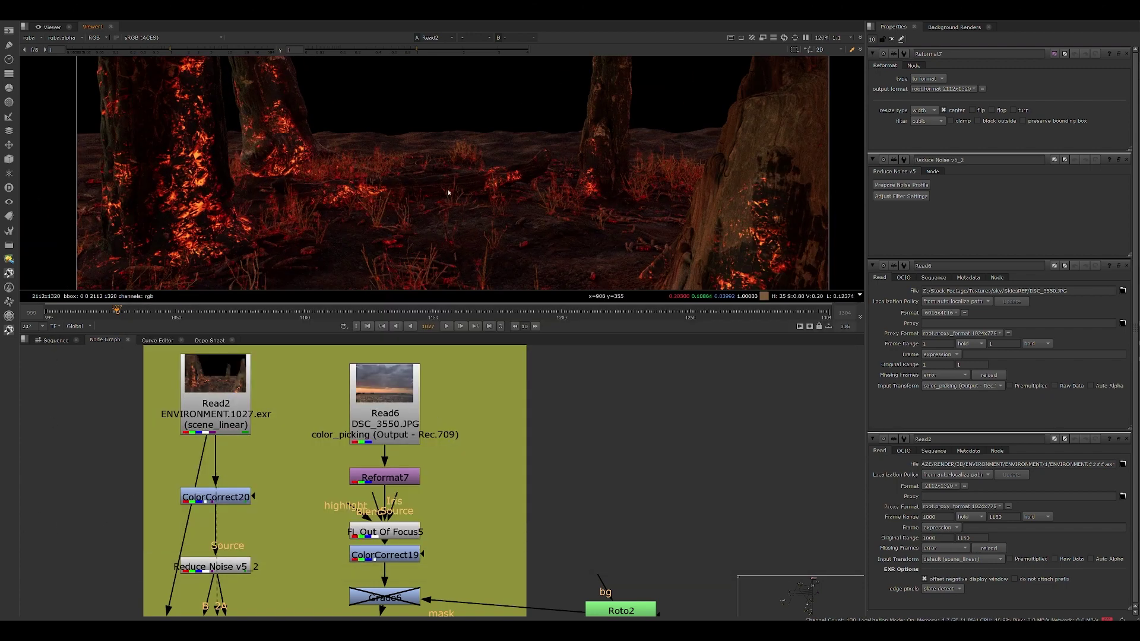
middle_click_drag(488, 159, 511, 202)
scroll(445, 240, "down", 5)
scroll(483, 226, "up", 1)
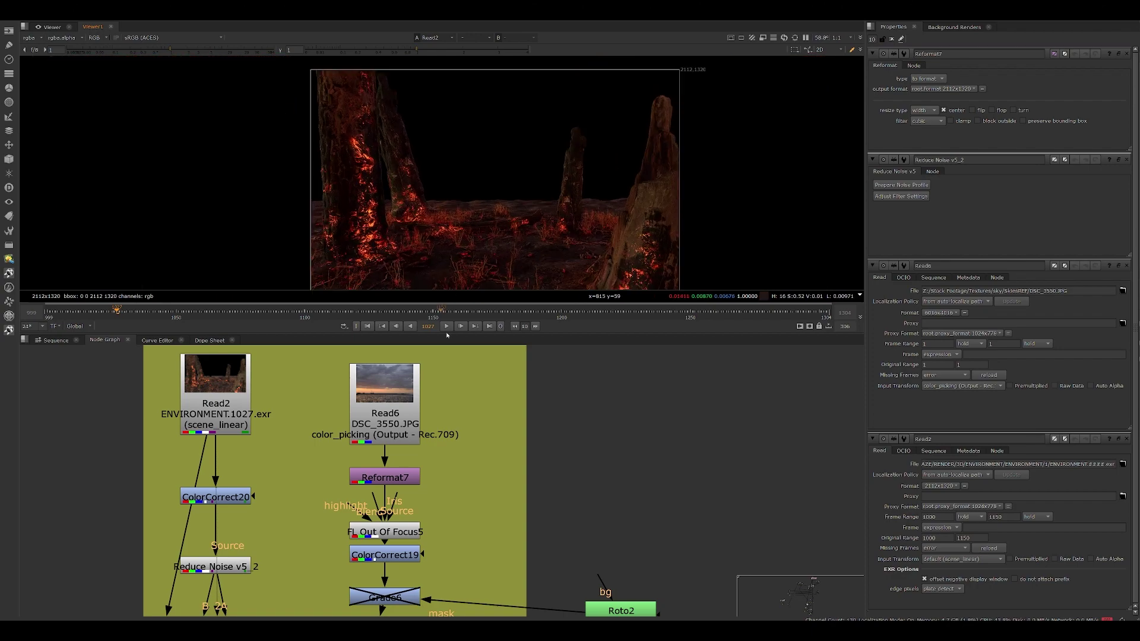
- Enlarge the viewer pane by lowering the border it shares with the node graph, and examine the render there
left_click_drag(446, 333, 446, 363)
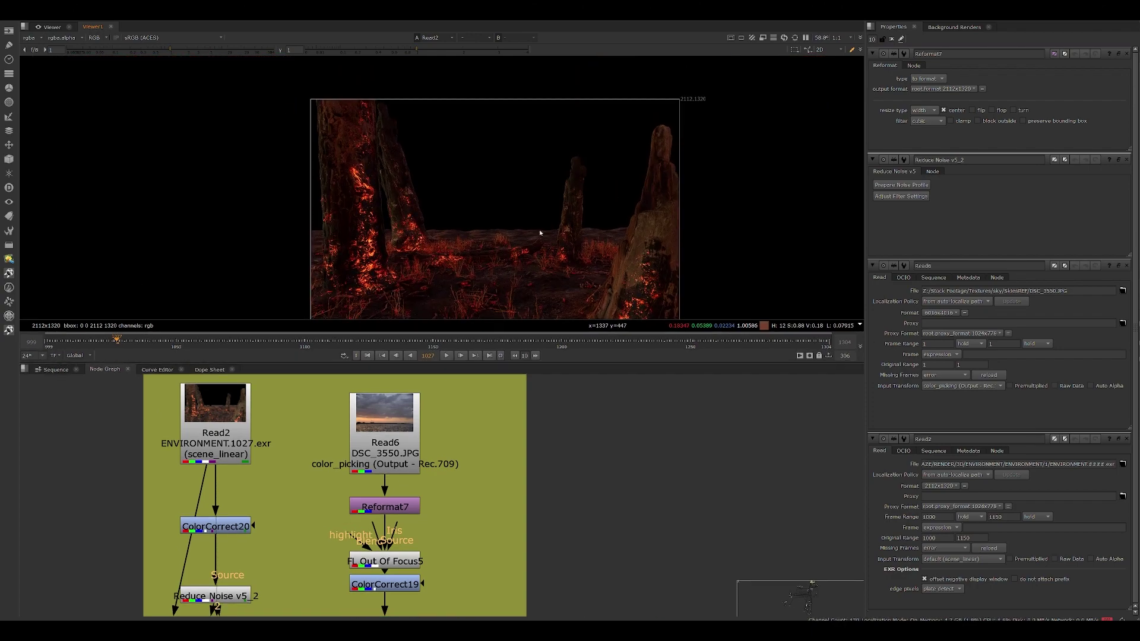
scroll(509, 220, "up", 3)
scroll(510, 220, "down", 1)
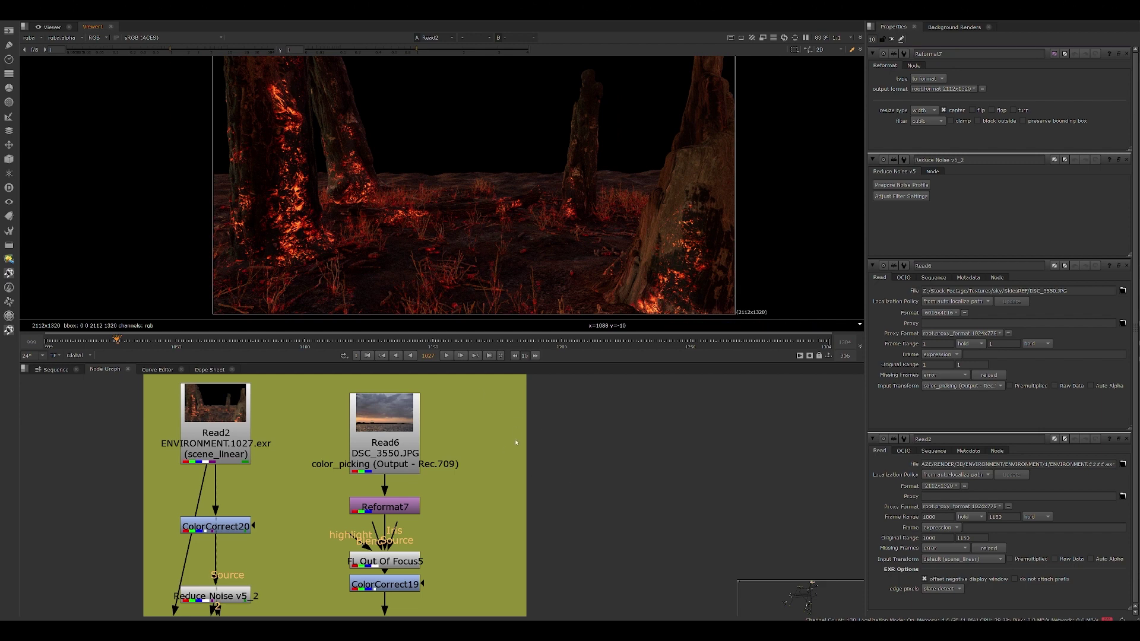
scroll(516, 442, "down", 1)
- Switch to Topaz Video Enhance AI, return to Nuke and examine the Read2 render's detail and full frame
left_click(750, 627)
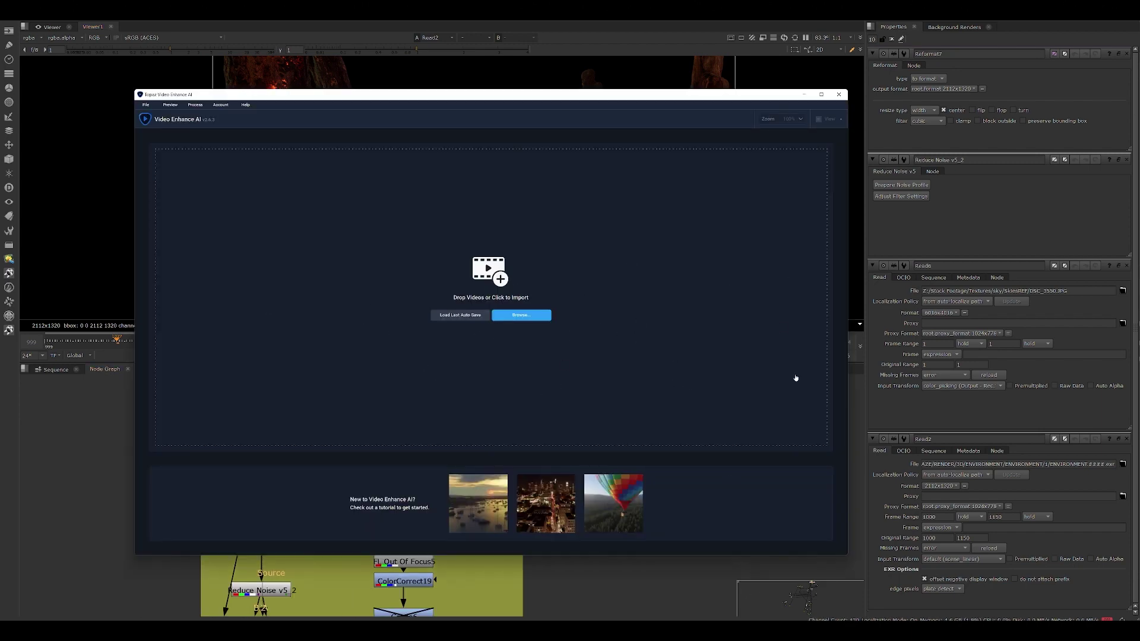
left_click(587, 590)
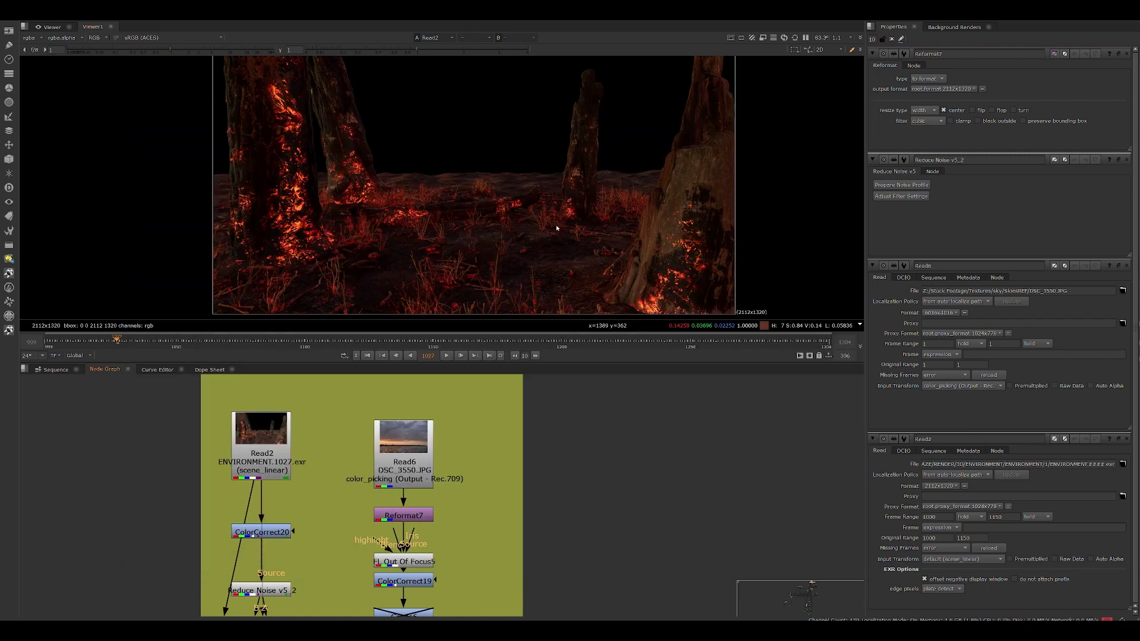
scroll(556, 229, "down", 3)
scroll(538, 214, "up", 6)
middle_click_drag(534, 208, 526, 272)
middle_click_drag(531, 155, 549, 98)
scroll(541, 130, "down", 4)
scroll(456, 221, "down", 1)
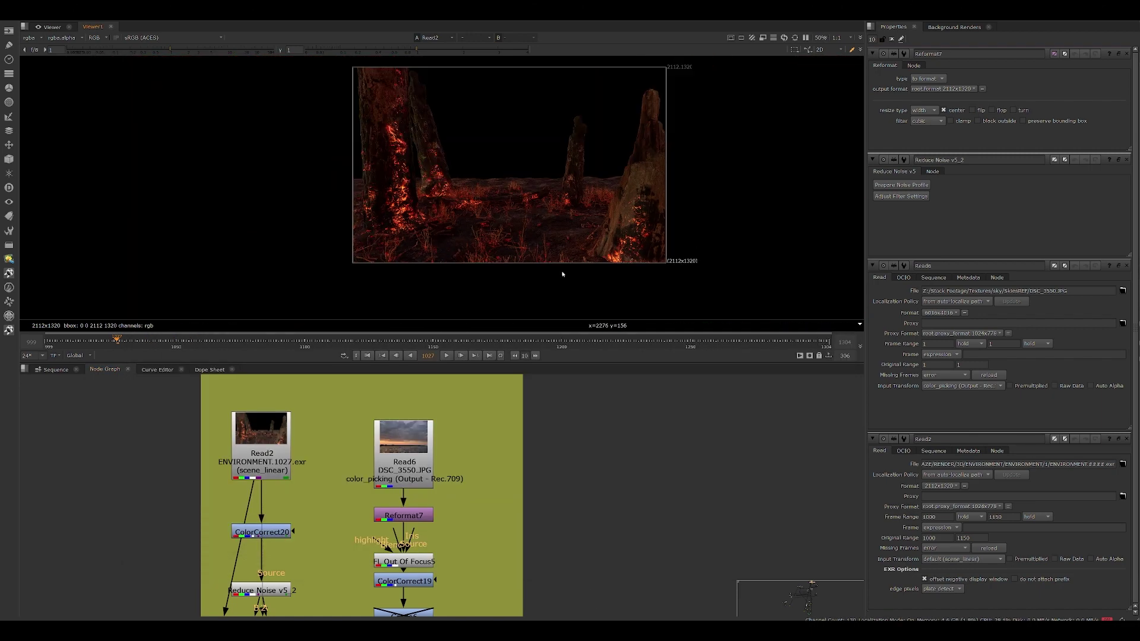
- Toggle the Topaz Video Enhance AI window, return to Nuke and move Read6 slightly higher above Reformat7
key("alt+Tab")
left_click(615, 592)
left_click_drag(398, 453, 397, 440)
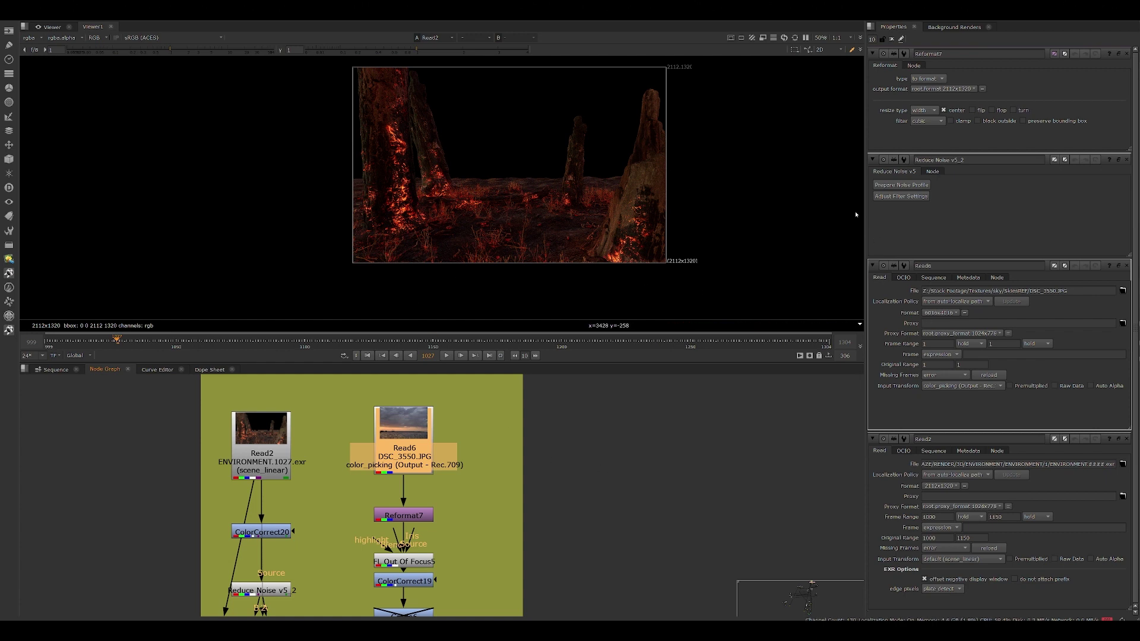
- Examine the glowing grass and burning trunks of the Read2 render in the viewer
middle_click_drag(624, 243, 613, 249)
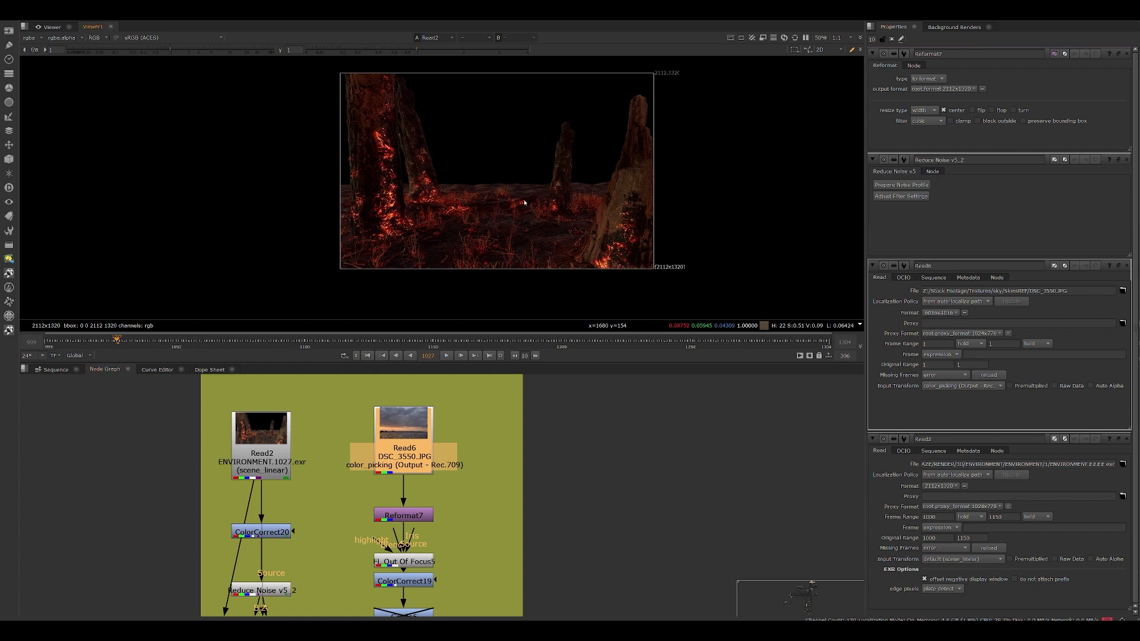
scroll(525, 201, "up", 3)
middle_click_drag(478, 215, 508, 181)
scroll(509, 181, "down", 1)
scroll(509, 181, "down", 1)
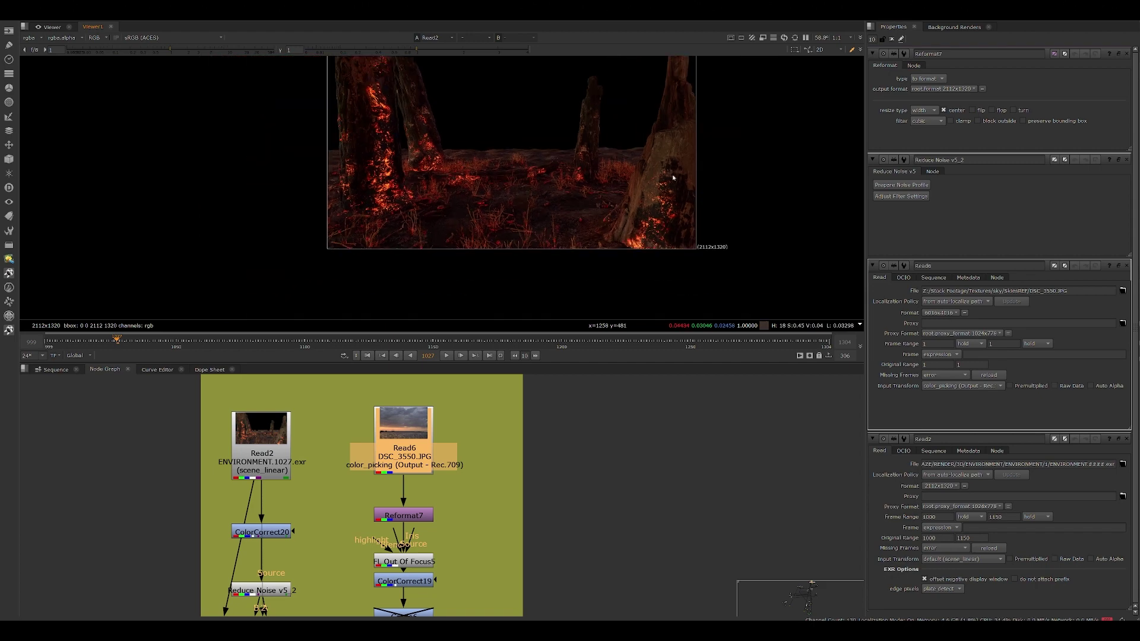
middle_click_drag(584, 198, 544, 240)
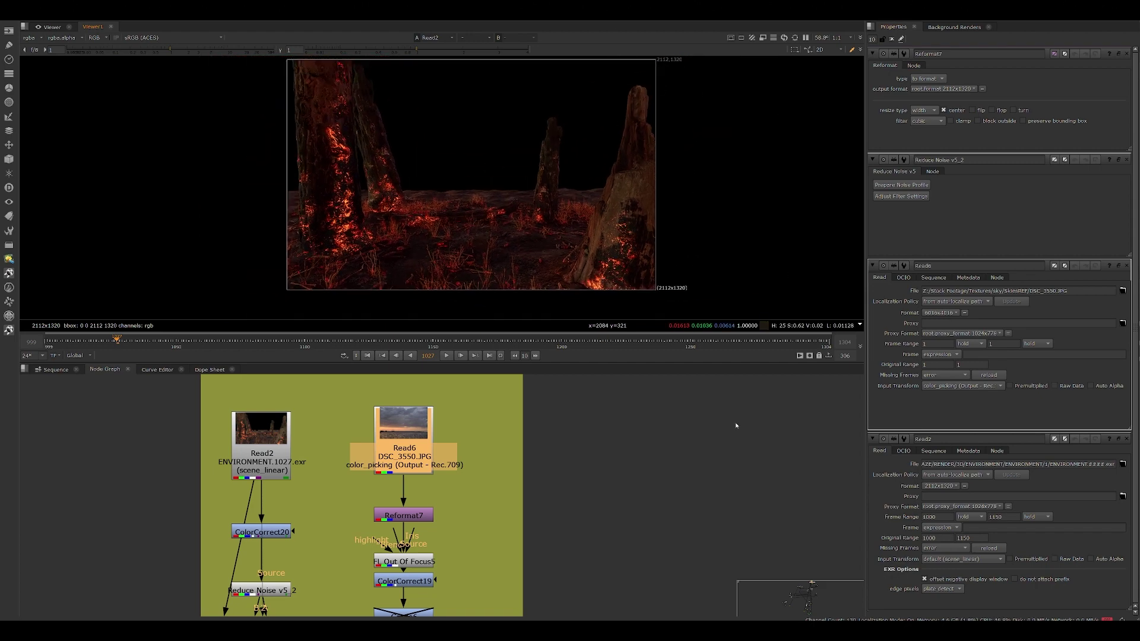
- Bring up Topaz Video Enhance AI once more, go back to Nuke and inspect the lower part of the render
left_click(740, 626)
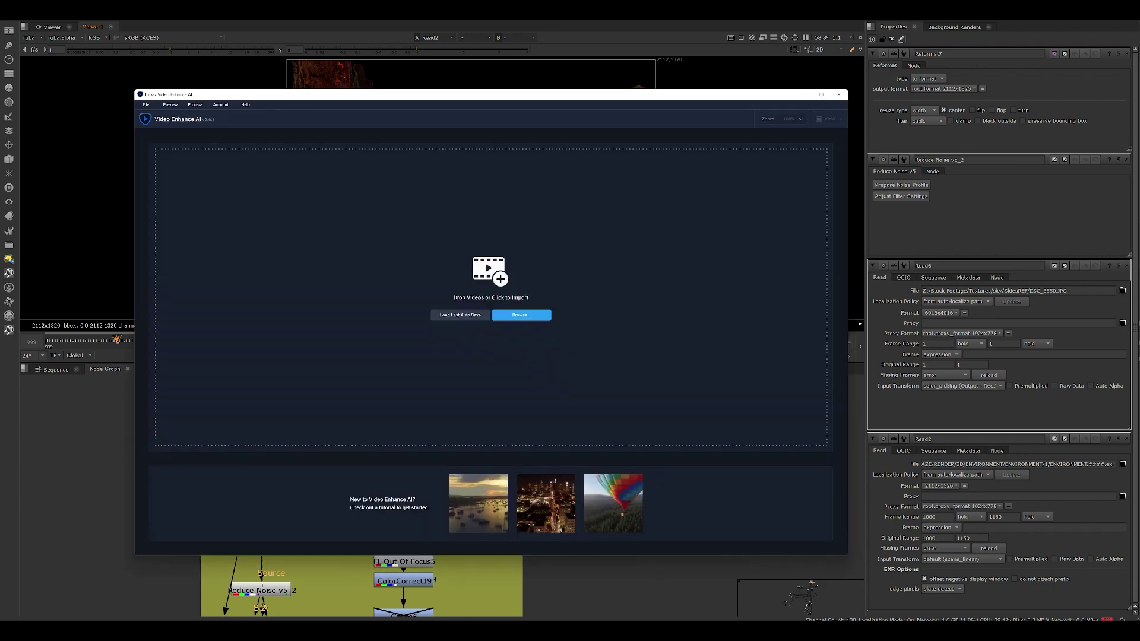
left_click(598, 612)
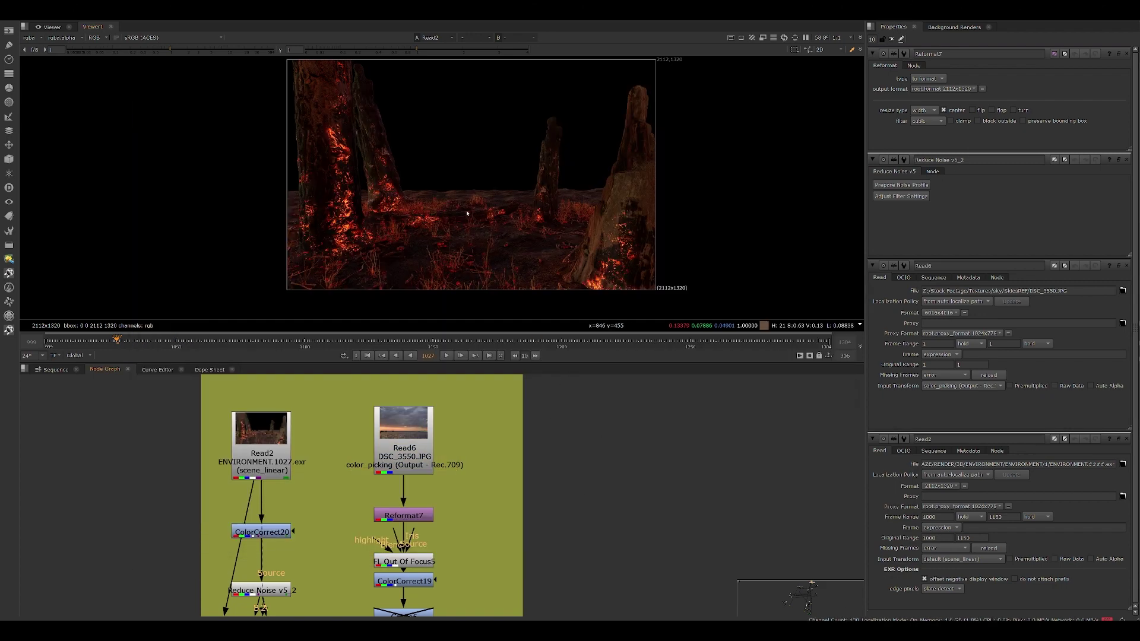
scroll(485, 217, "up", 2)
middle_click_drag(480, 248, 481, 190)
scroll(596, 219, "down", 2)
scroll(456, 277, "up", 1)
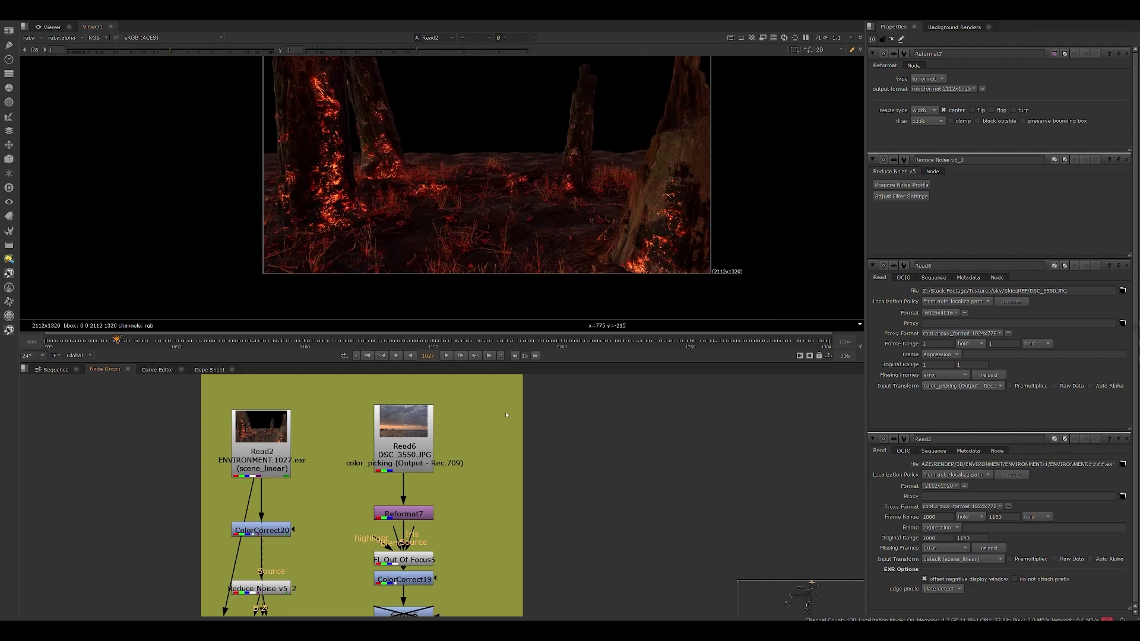
- Display the ColorCorrect19 output of the sky branch in the viewer
middle_click_drag(428, 549, 440, 487)
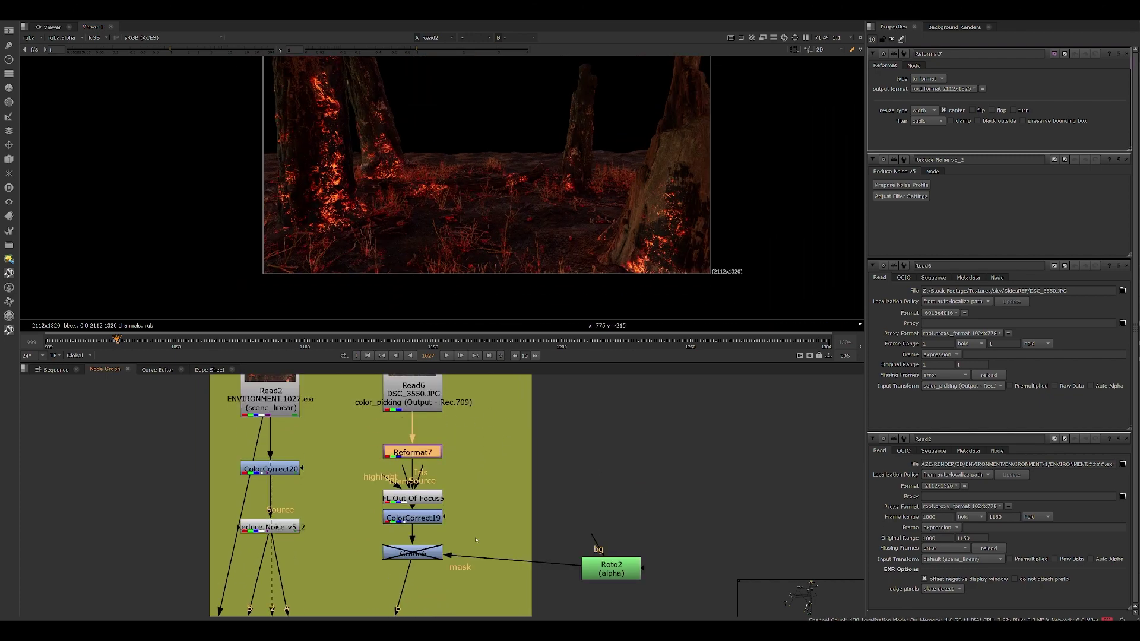
key("1")
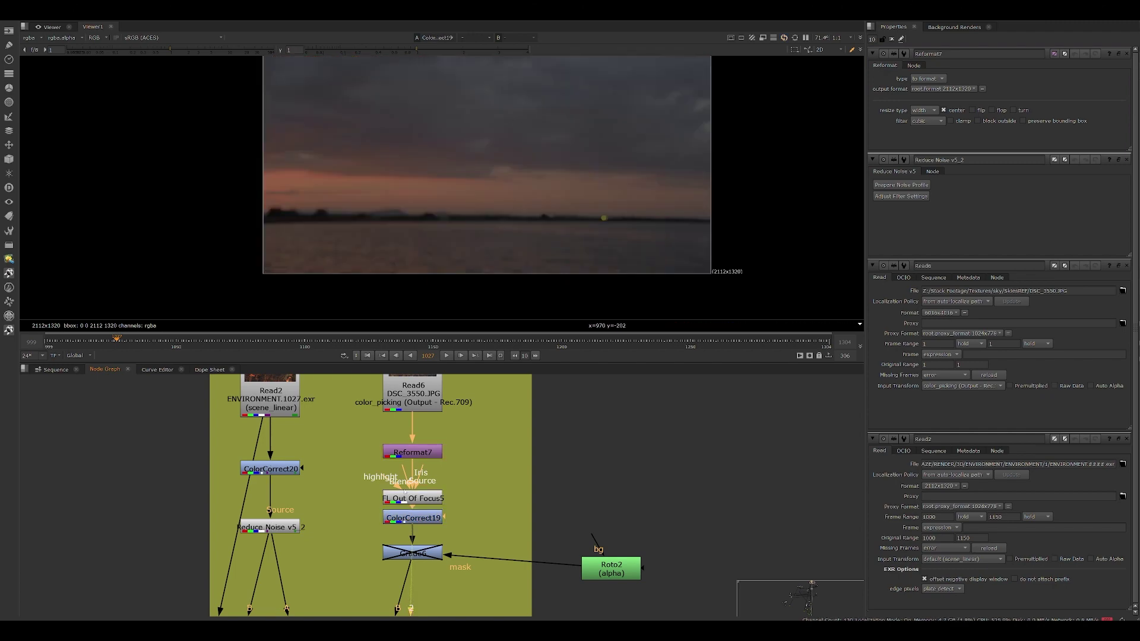
- Move Merge4 below the backdrop slightly toward the render branch and display its output in the viewer
middle_click_drag(482, 547, 545, 426)
scroll(463, 574, "down", 1)
middle_click_drag(463, 573, 494, 425)
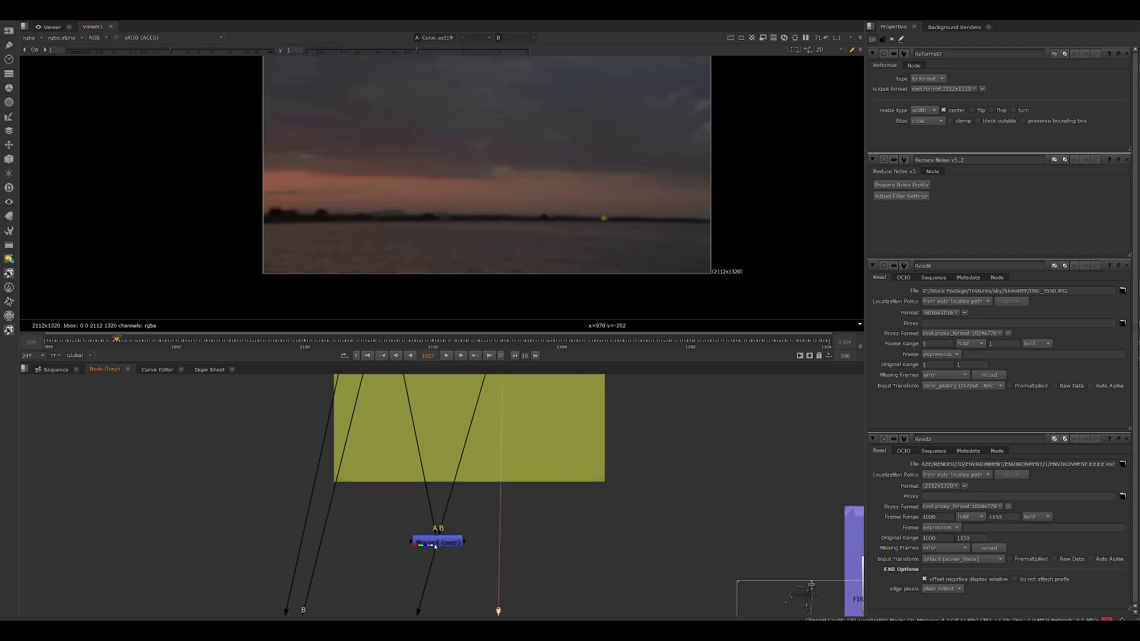
left_click_drag(434, 545, 404, 544)
key("1")
- Review the merged forest and sky in full frame and check the composite at frame 1158
middle_click_drag(505, 229, 485, 307)
scroll(470, 165, "down", 1)
middle_click_drag(517, 483, 514, 595)
middle_click_drag(434, 377, 428, 436)
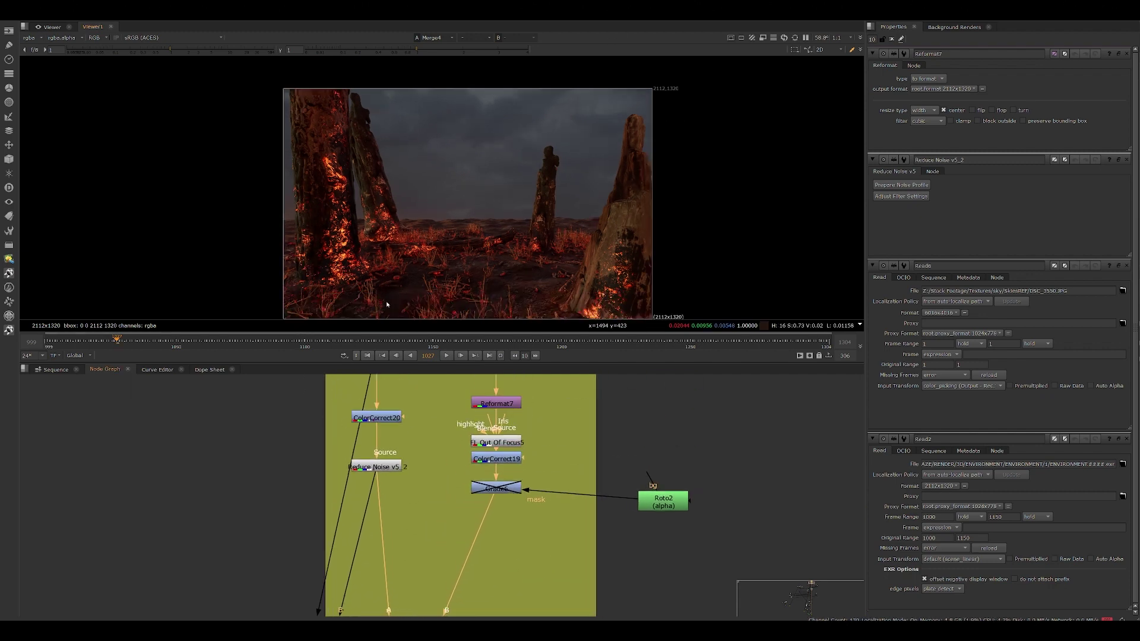
left_click(364, 343)
left_click(454, 342)
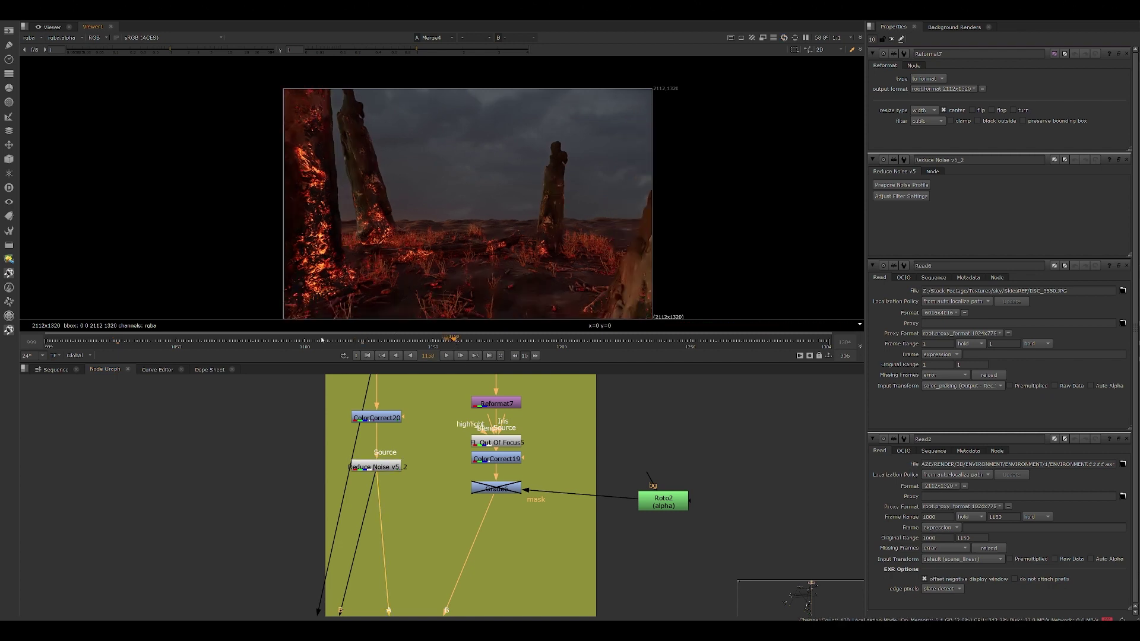
- Play back the merged composite and toggle the masked node below ColorCorrect19 off and on to compare the sky
left_click(449, 356)
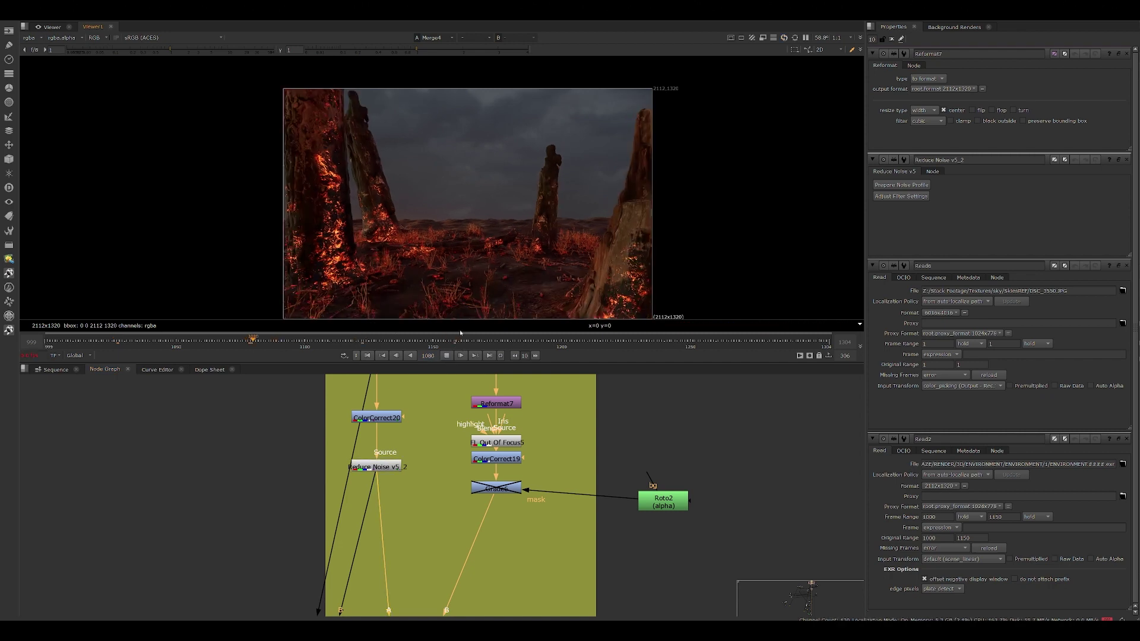
left_click(446, 358)
scroll(482, 461, "down", 3)
middle_click_drag(525, 511, 485, 555)
left_click(494, 458)
key("d")
key("d")
key("d")
key("d")
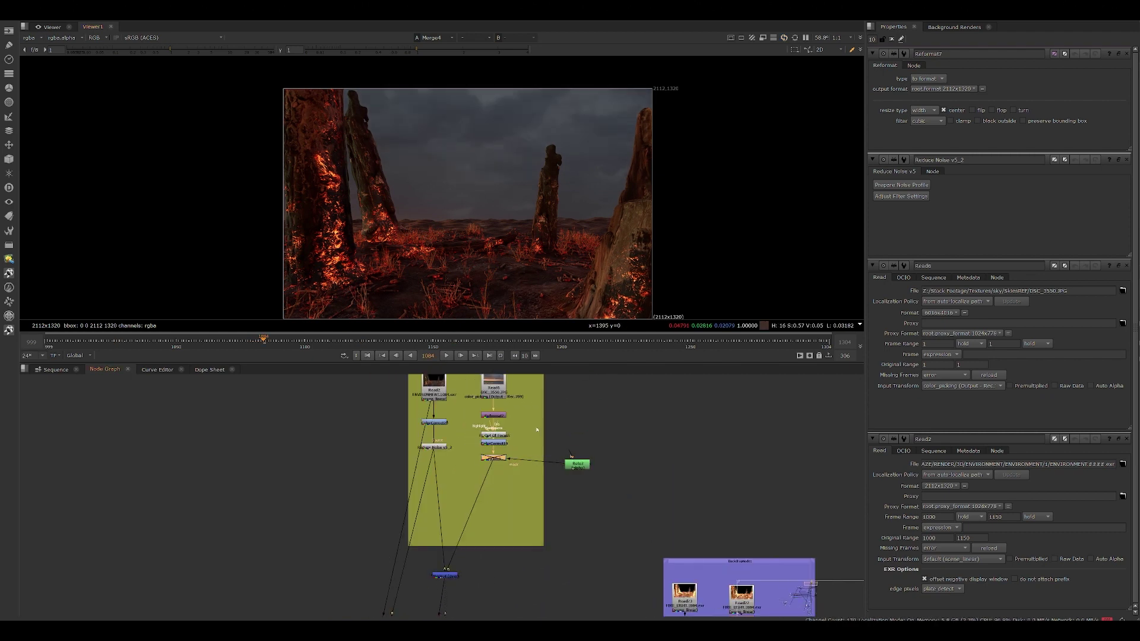
left_click(524, 528)
- Bring a frame from COMP render folder 1 into the empty area beside the main branch and display it in the viewer
middle_click_drag(524, 529, 566, 436)
middle_click_drag(504, 487, 496, 430)
mouse_move(579, 565)
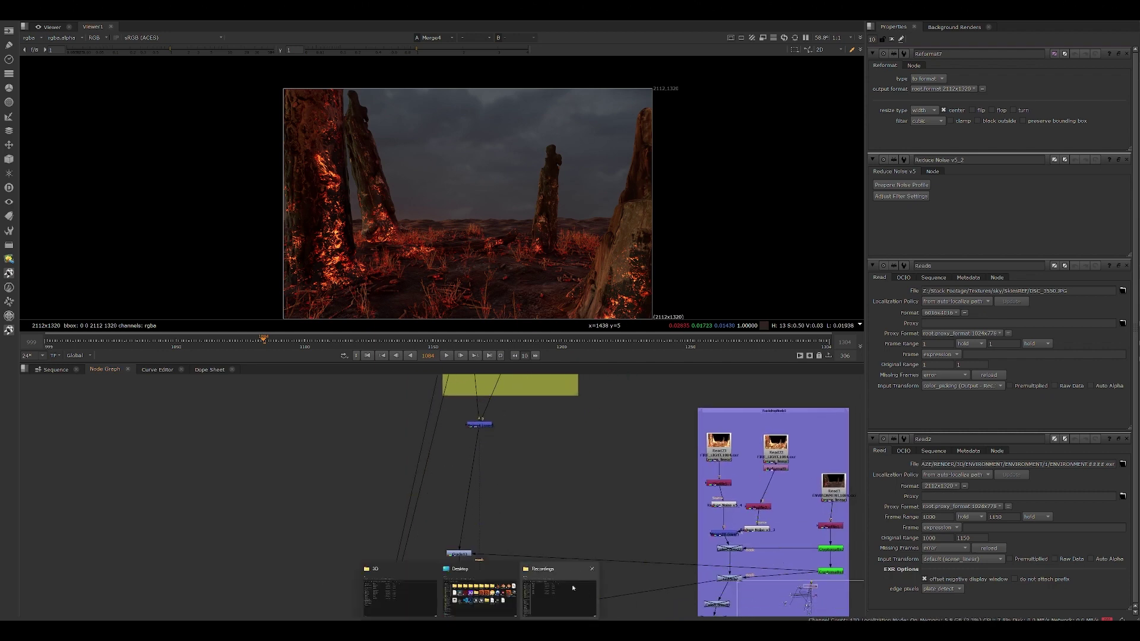
middle_click_drag(524, 539, 510, 556)
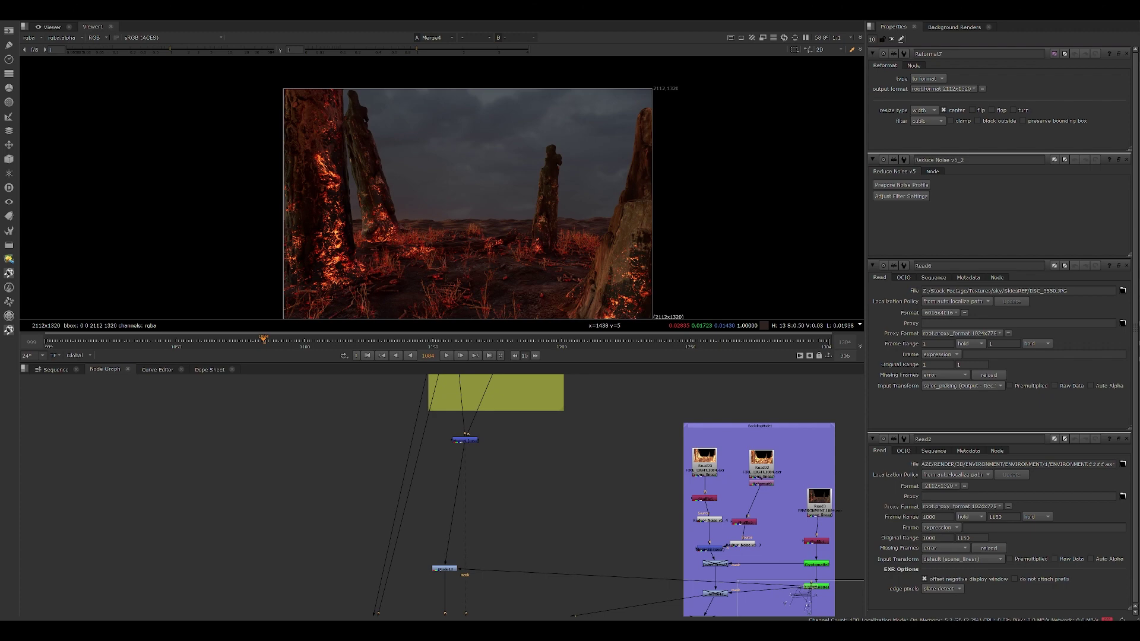
left_click_drag(1139, 262, 673, 256)
double_click(647, 331)
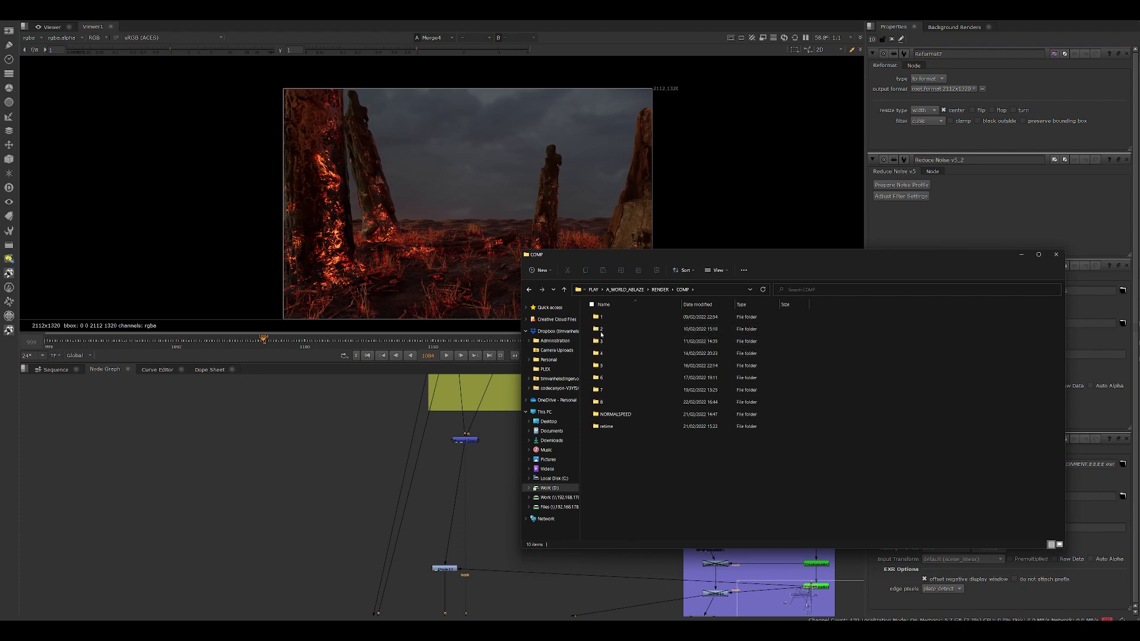
double_click(618, 317)
left_click_drag(605, 323, 278, 432)
key("1")
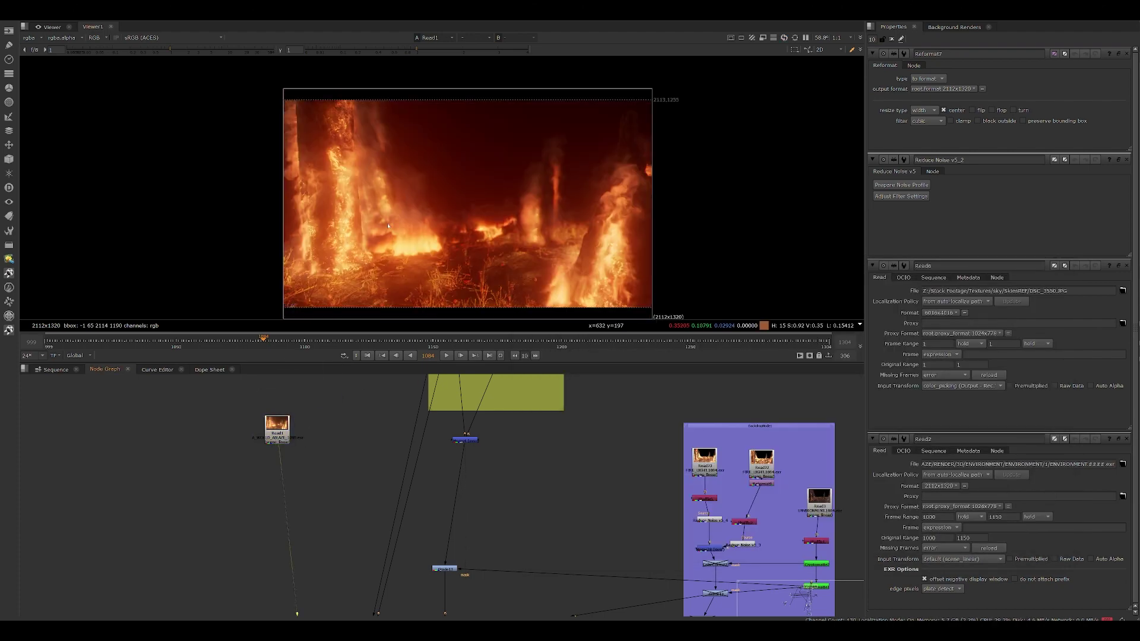
scroll(391, 224, "up", 3)
scroll(433, 152, "down", 5)
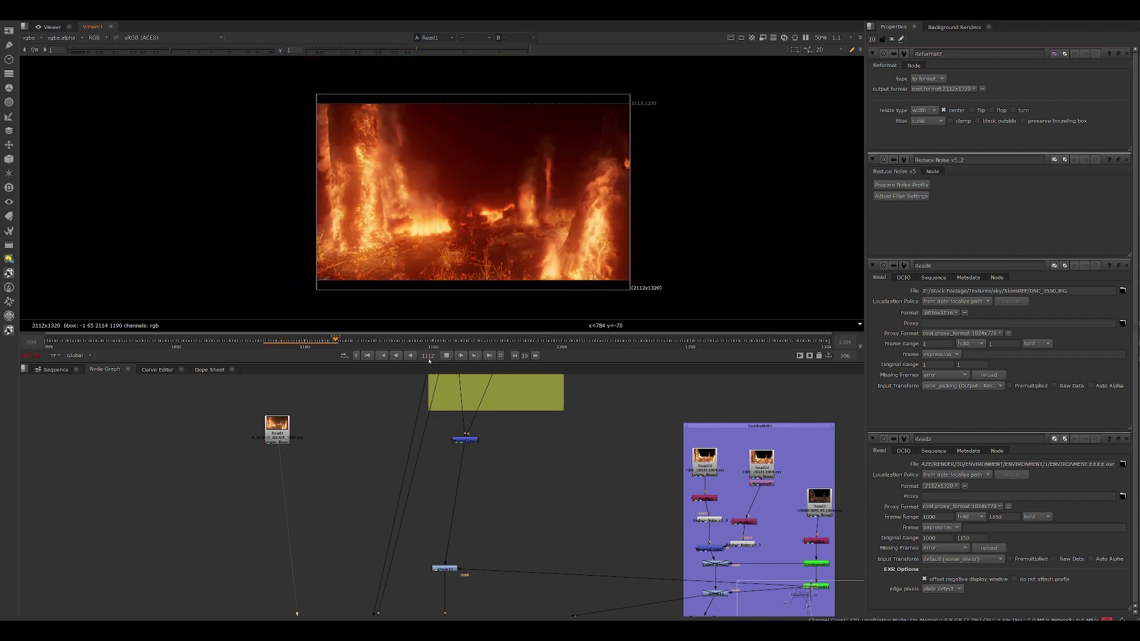
- Reload the new Read node as the full A_WORLD_ABLAZE_####.exr sequence, frames 1000 to 1100
double_click(278, 439)
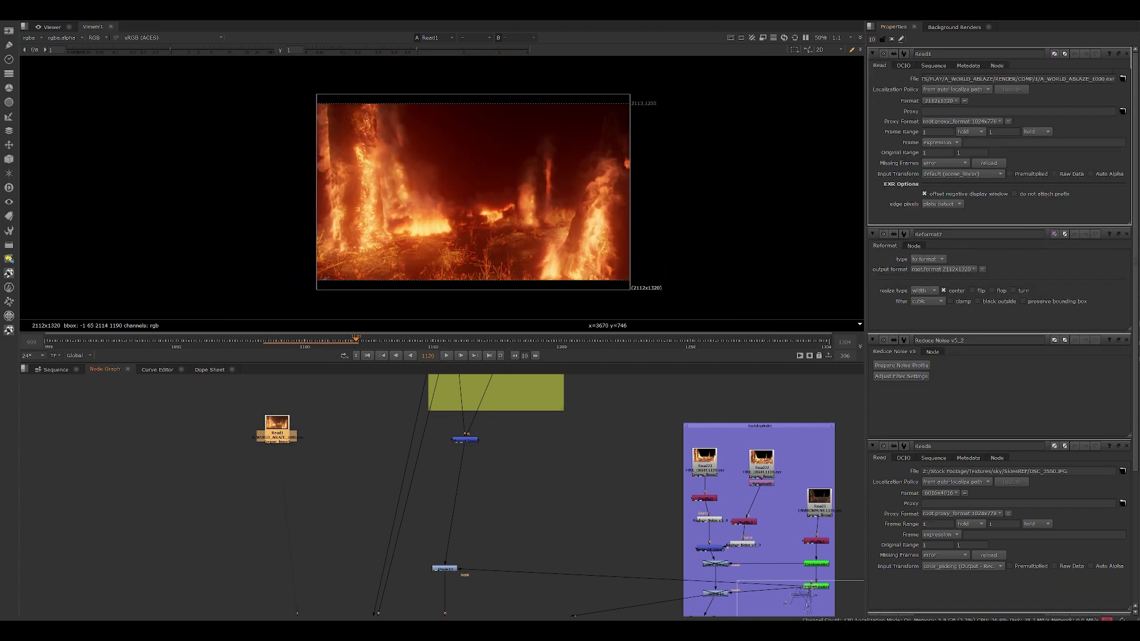
left_click(1123, 78)
left_click(438, 221)
double_click(434, 223)
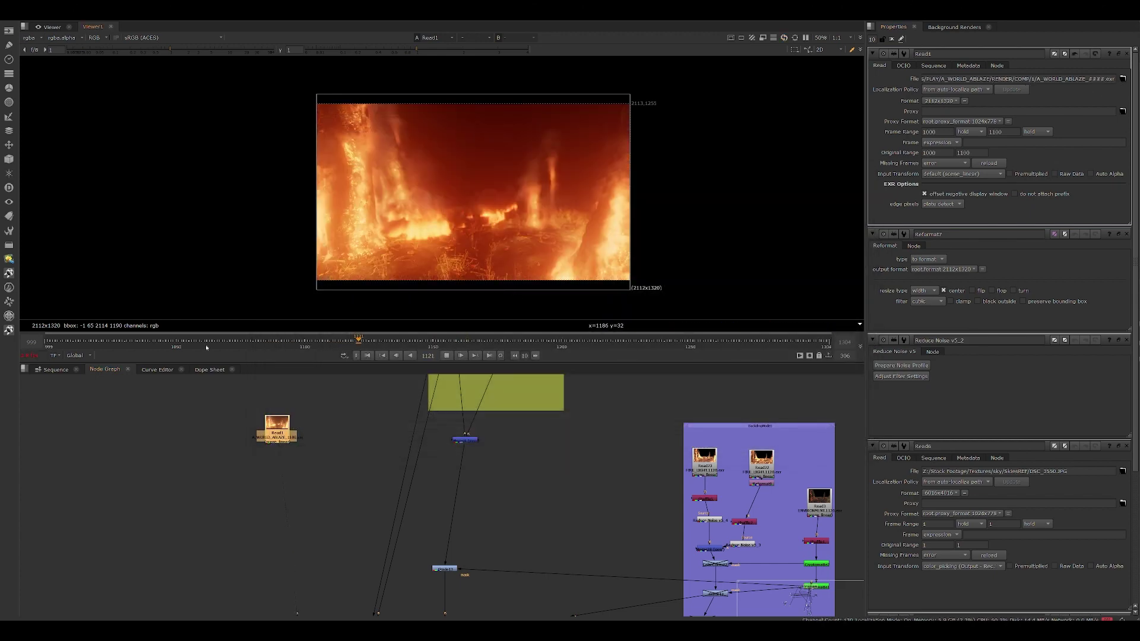
- Play the version 1 sequence from its beginning and inspect the flames and ground up close
left_click_drag(128, 346, 55, 347)
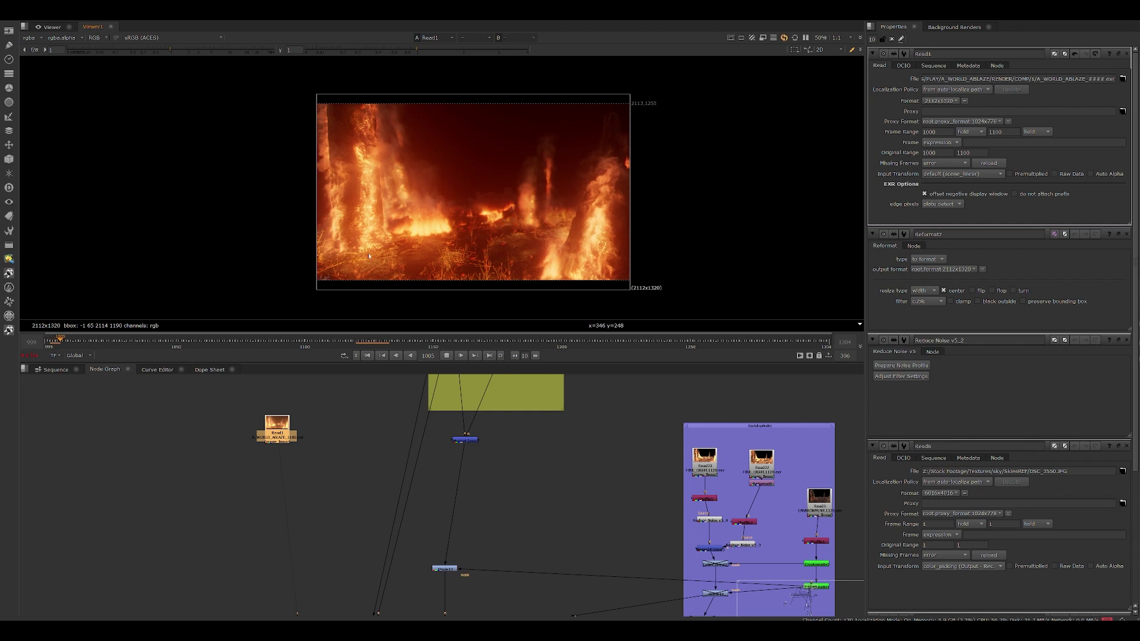
scroll(454, 279, "up", 4)
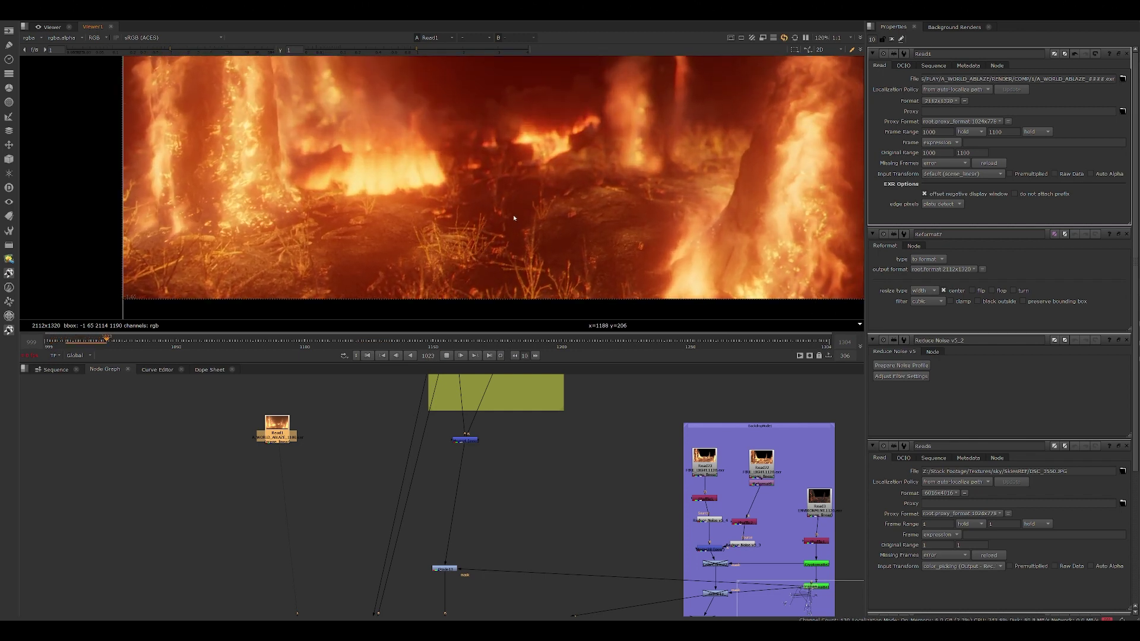
scroll(411, 267, "down", 1)
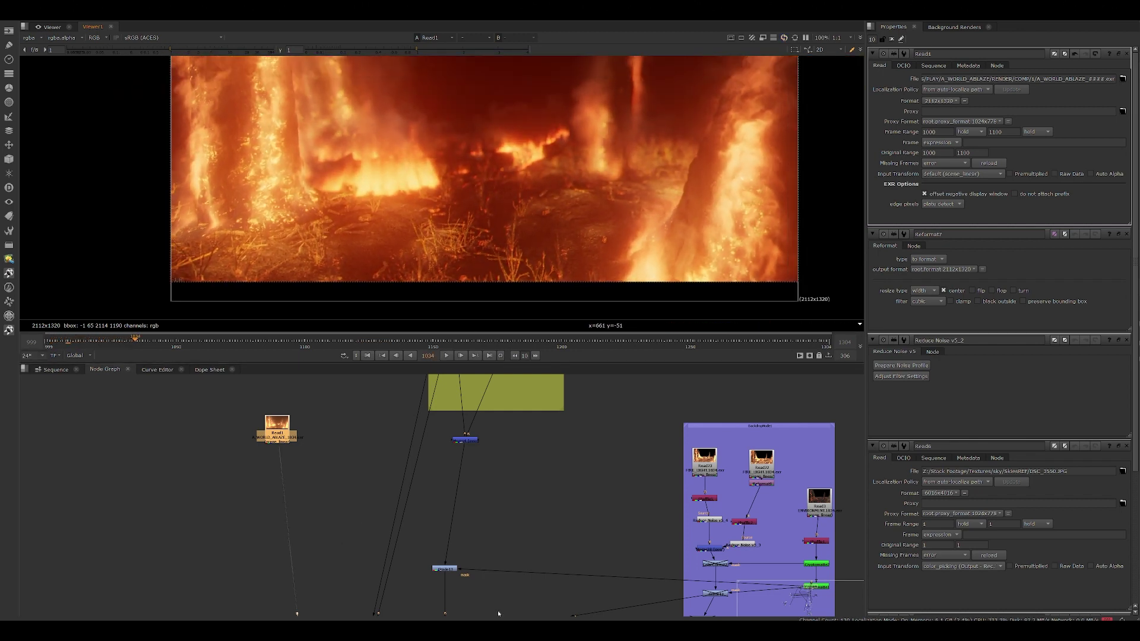
mouse_move(480, 630)
left_click(400, 595)
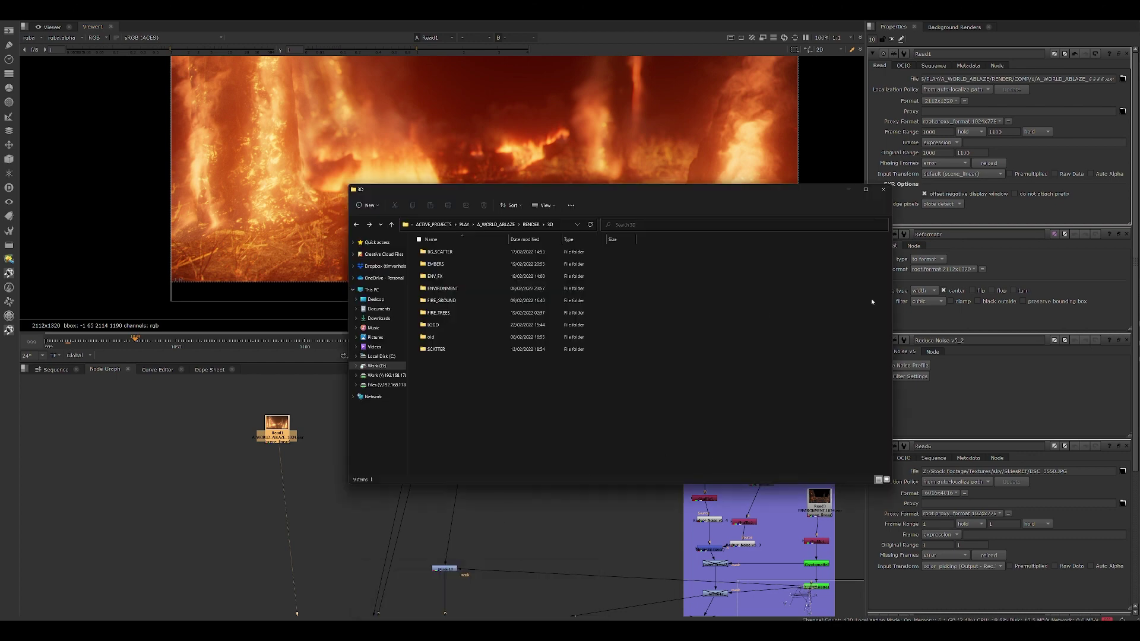
left_click(364, 577)
- Add frame A_WORLD_ABLAZE_1000 from COMP folder 2 next to the first version and show it full frame in the viewer
mouse_move(480, 631)
left_click(545, 592)
key("alt+Left")
double_click(604, 329)
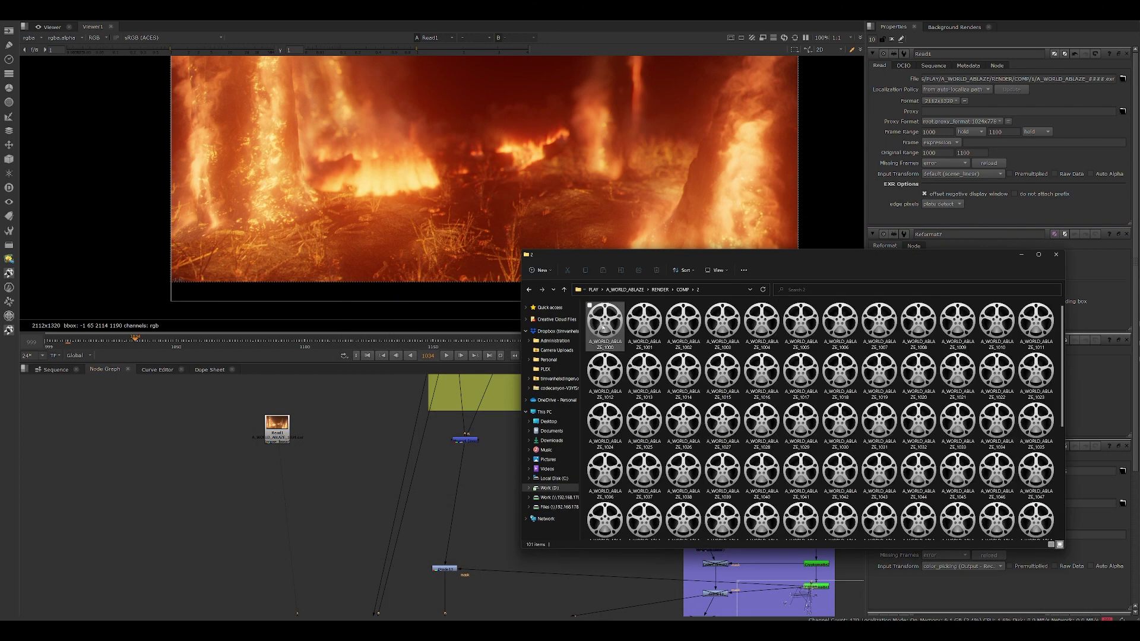
left_click_drag(606, 329, 328, 435)
key("1")
left_click(356, 418)
scroll(429, 161, "down", 3)
middle_click_drag(432, 152, 434, 186)
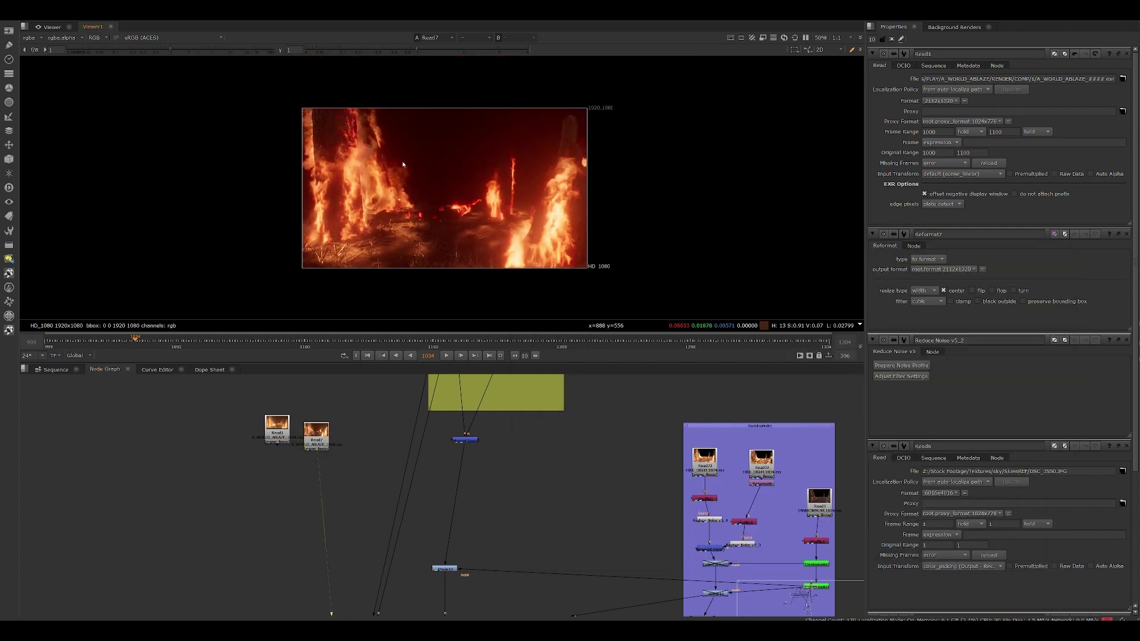
key("f")
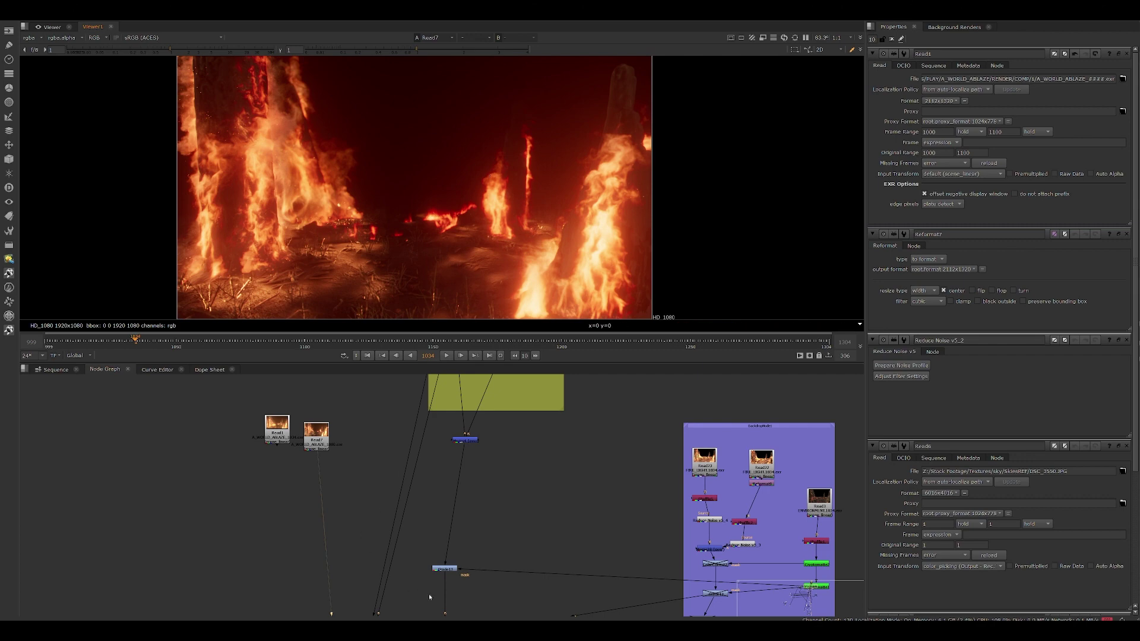
- Add the first frame from COMP folder 3 below the first version and display it in the viewer
mouse_move(481, 630)
left_click(559, 594)
key("alt+Left")
double_click(607, 341)
left_click_drag(605, 324, 277, 469)
left_click(285, 477)
key("1")
middle_click_drag(347, 243, 371, 206)
scroll(371, 201, "down", 2)
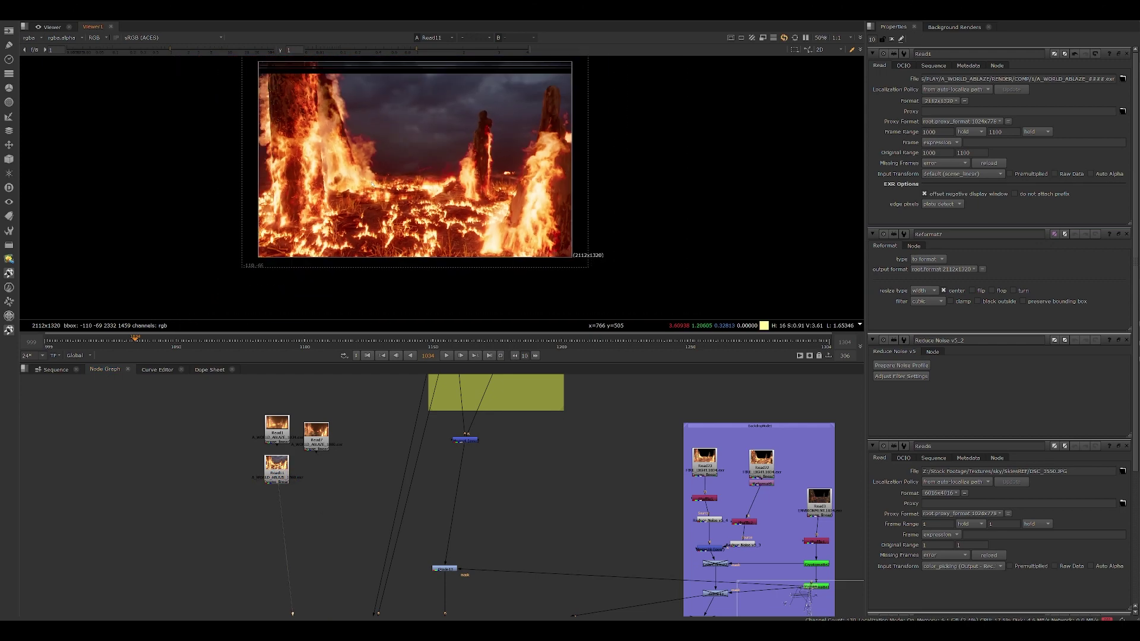
- Examine the version 3 render's sky, ground fire and burning trees up close, then in full frame
scroll(375, 170, "up", 2)
middle_click_drag(446, 90, 400, 136)
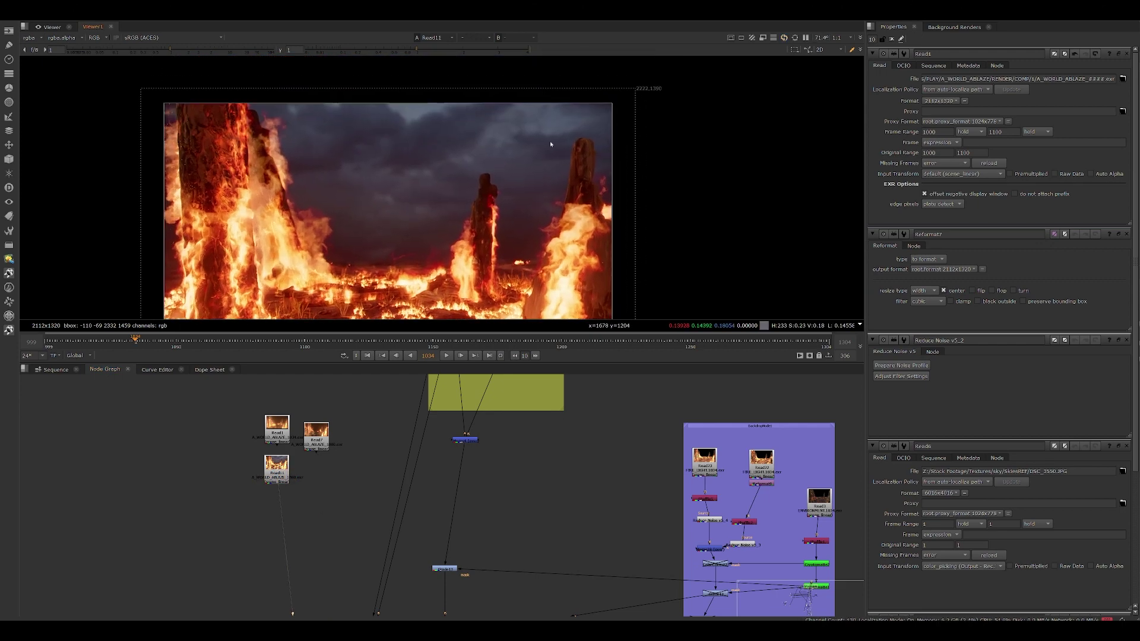
middle_click_drag(532, 170, 546, 114)
scroll(515, 131, "down", 3)
scroll(399, 228, "up", 7)
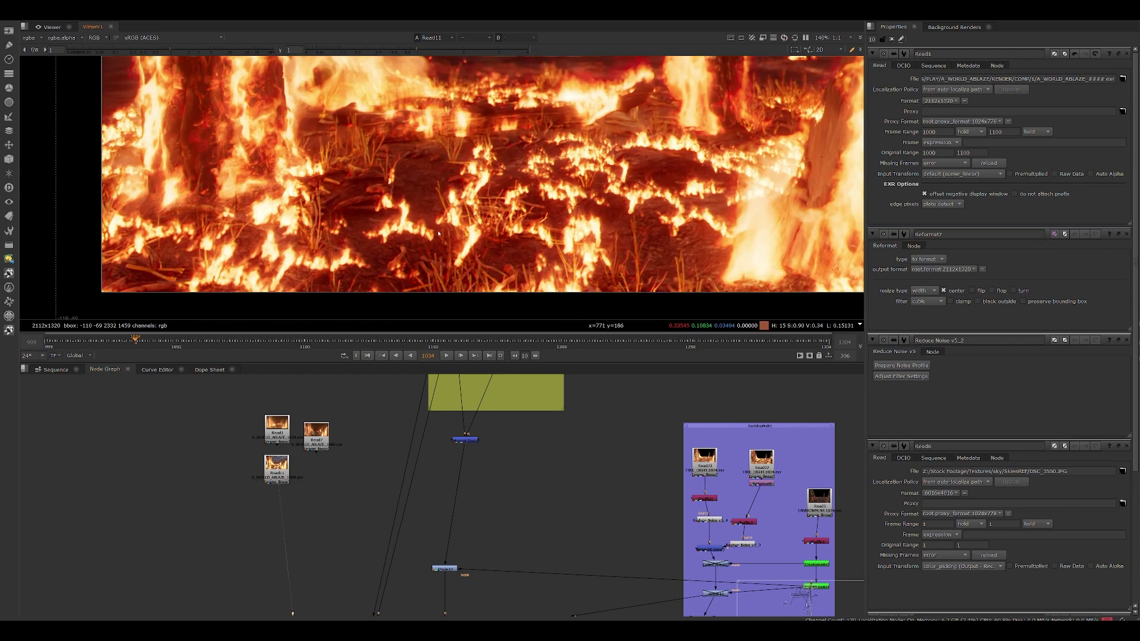
middle_click_drag(555, 189, 414, 200)
middle_click_drag(639, 196, 534, 302)
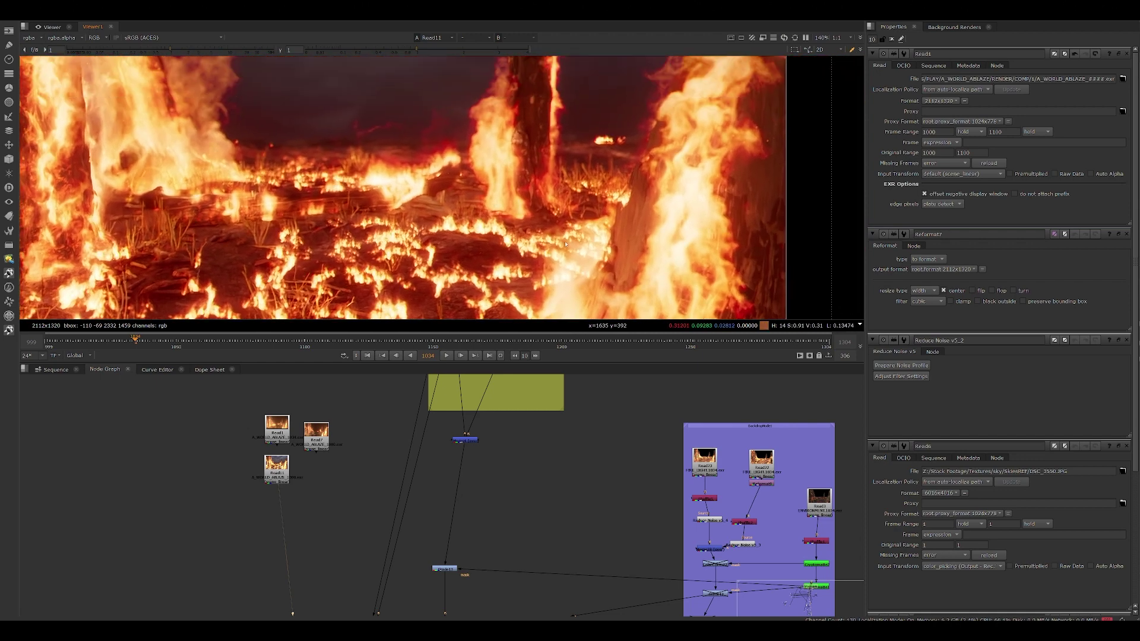
scroll(513, 181, "down", 10)
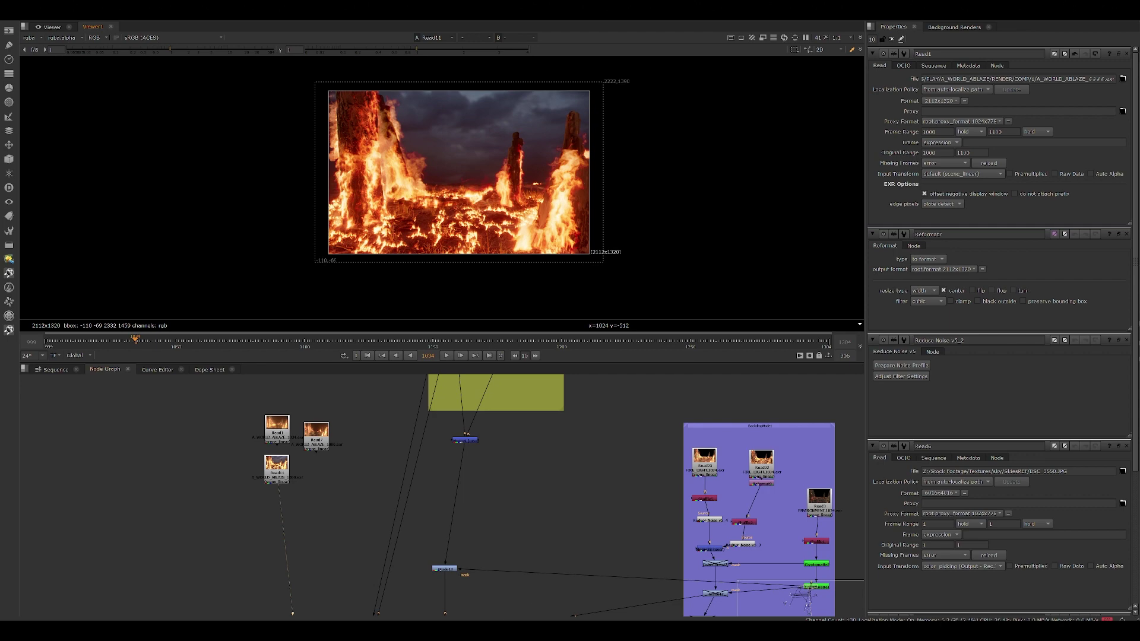
- Add a frame from COMP folder 4 beside the version 3 node and display it in the viewer
mouse_move(478, 629)
left_click(573, 587)
key("alt+Left")
double_click(610, 353)
left_click_drag(644, 324, 327, 472)
left_click(316, 463)
key("1")
scroll(436, 189, "up", 2)
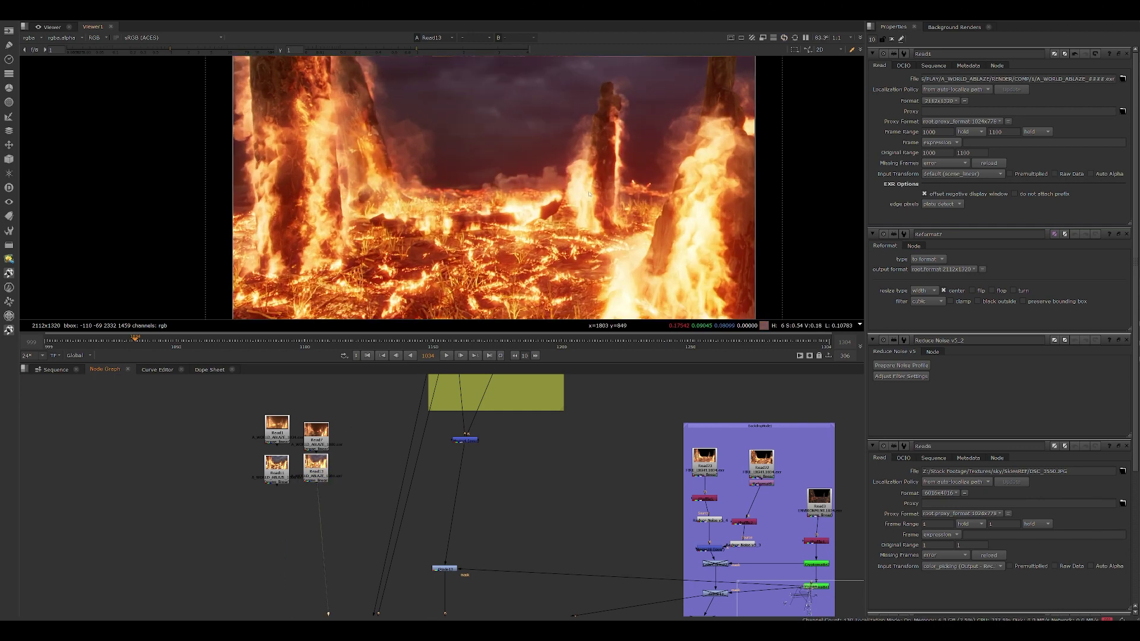
- Compare the version 3 and version 4 renders by alternating between their Read nodes in the viewer
scroll(465, 183, "down", 1)
left_click(284, 466)
key("1")
left_click(313, 469)
key("1")
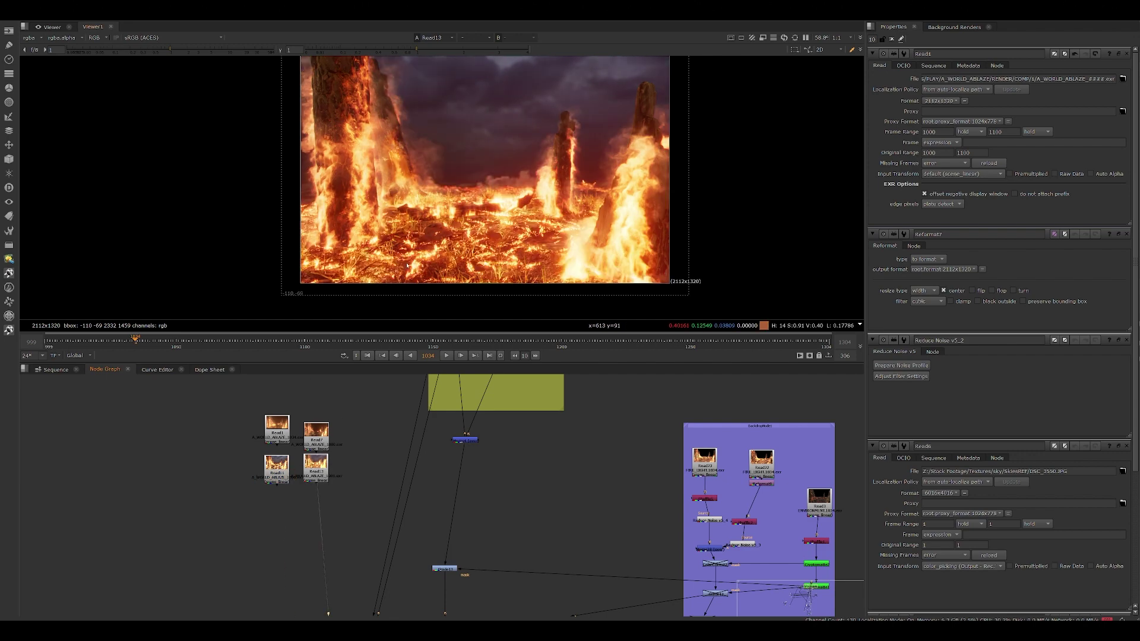
scroll(610, 264, "up", 1)
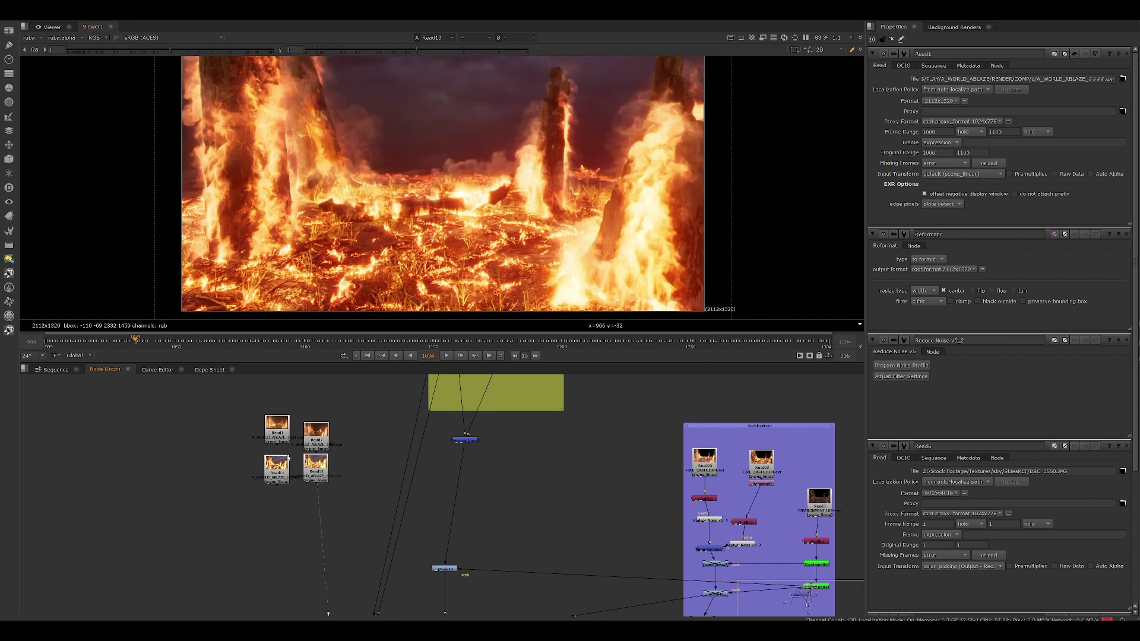
left_click(277, 465)
key("1")
left_click(316, 467)
key("1")
- Add frame A_WORLD_ABLAZE_1000 from COMP folder 5 below the earlier versions and display it in the viewer
mouse_move(481, 629)
left_click(560, 593)
key("alt+Left")
double_click(601, 366)
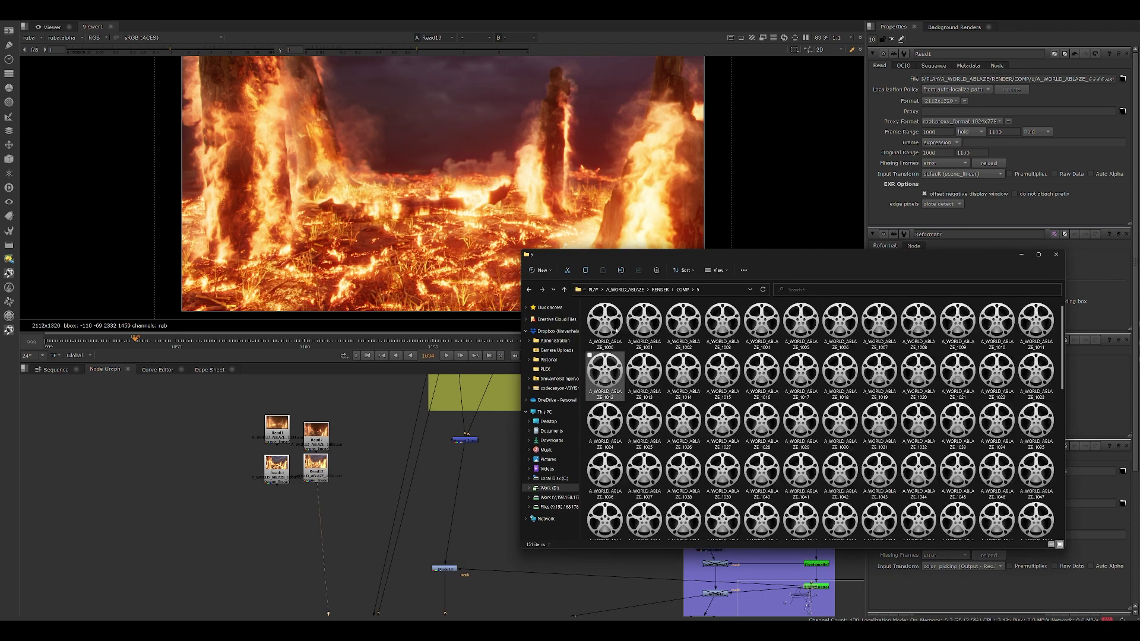
left_click_drag(603, 321, 270, 521)
key("1")
left_click(318, 511)
scroll(503, 201, "down", 3)
middle_click_drag(439, 163, 444, 180)
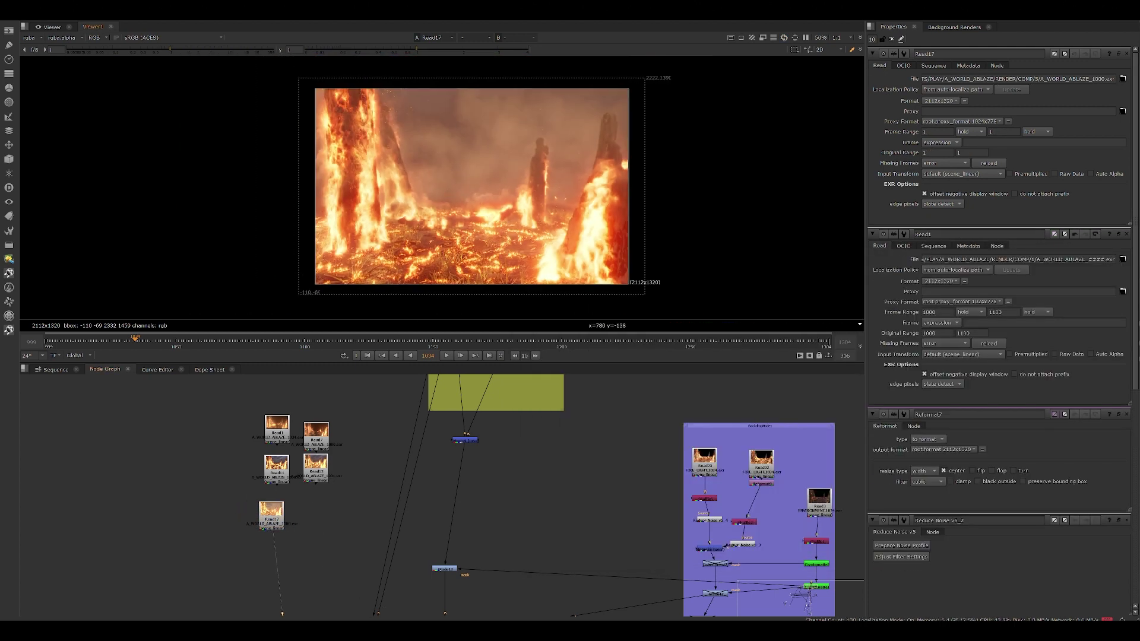
- Add a frame from COMP folder 6 beside the version 5 node and review it in the viewer
mouse_move(481, 630)
left_click(560, 592)
key("alt+Left")
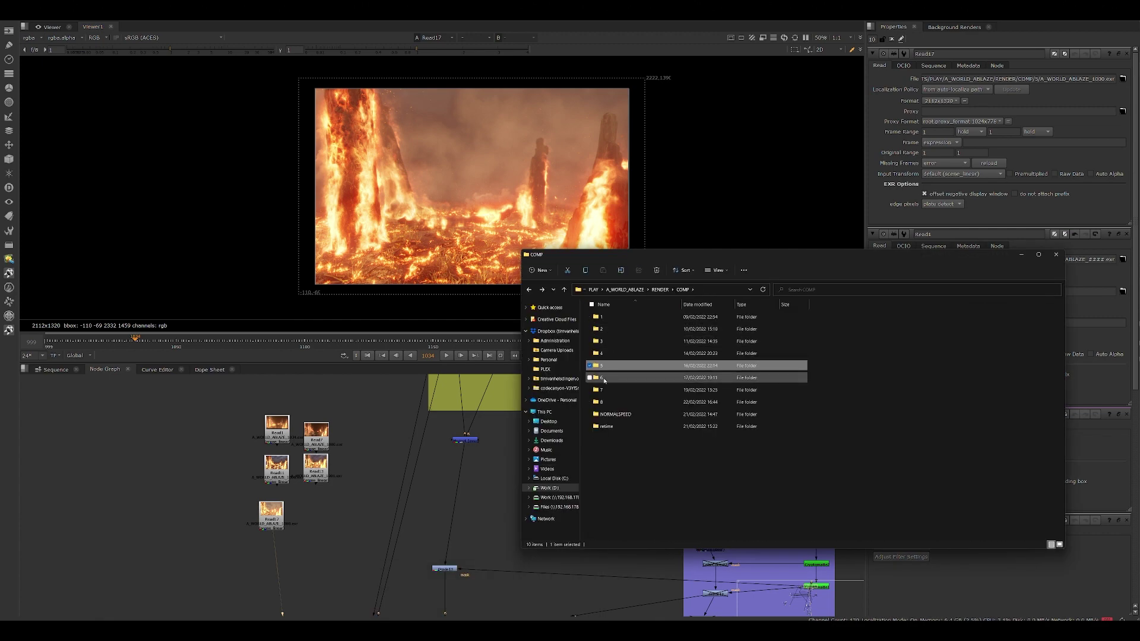
double_click(604, 380)
left_click_drag(604, 324, 313, 515)
key("1")
key("f")
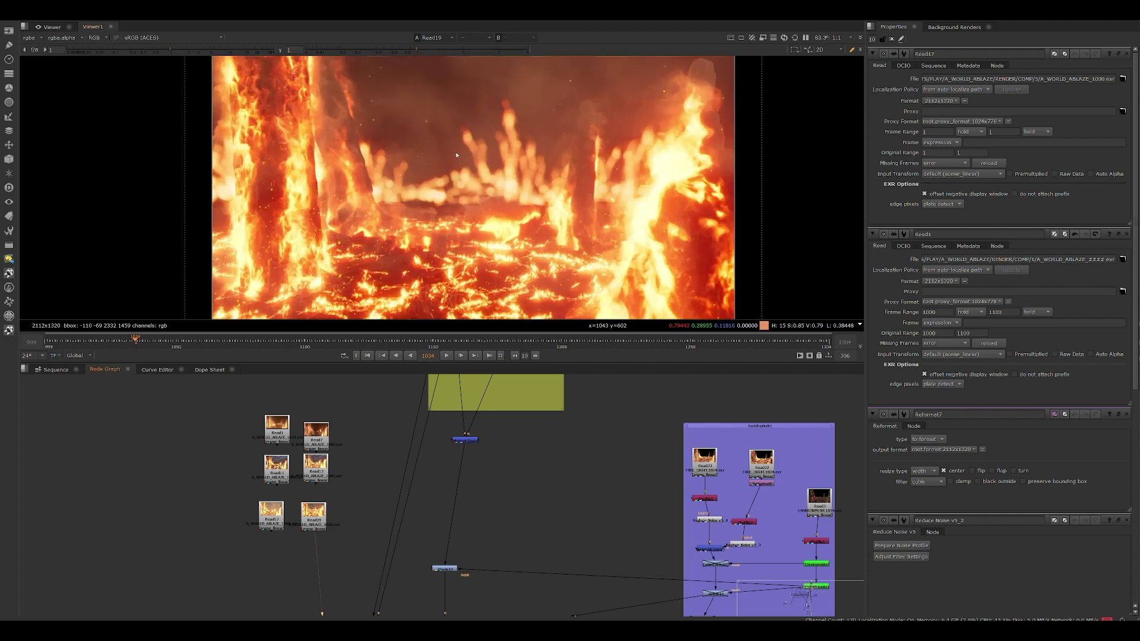
scroll(451, 156, "up", 3)
scroll(441, 242, "down", 5)
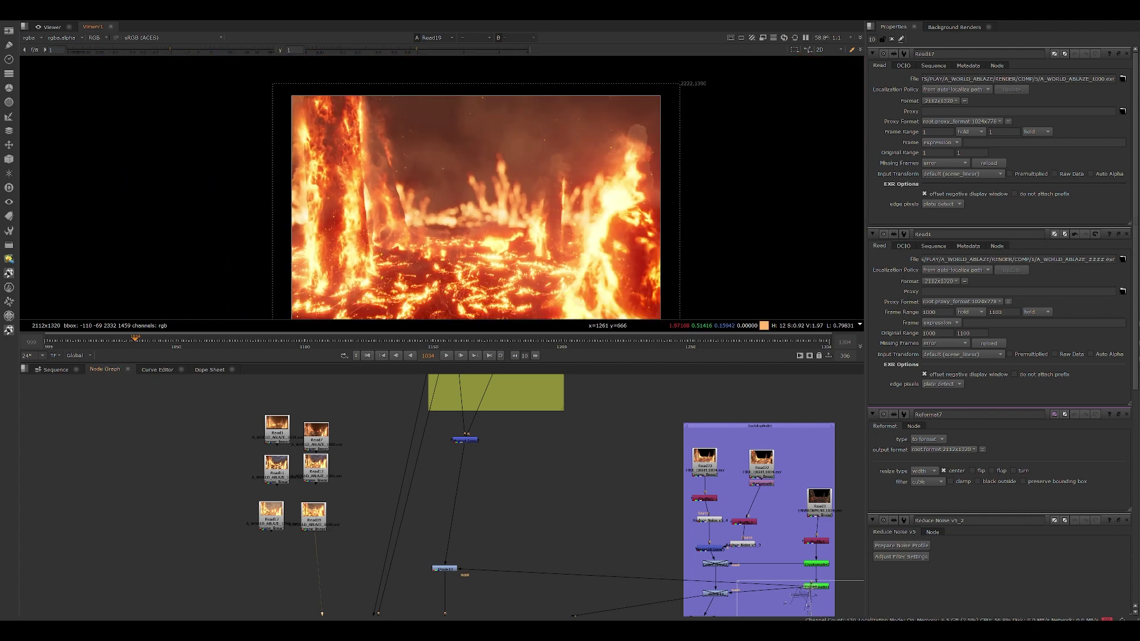
- Add frame A_WORLD_ABLAZE_1000 from COMP folder 7 below the version 5 node and inspect it in the viewer
left_click(558, 594)
key("alt+Left")
left_click(604, 392)
double_click(604, 390)
left_click_drag(603, 321, 265, 549)
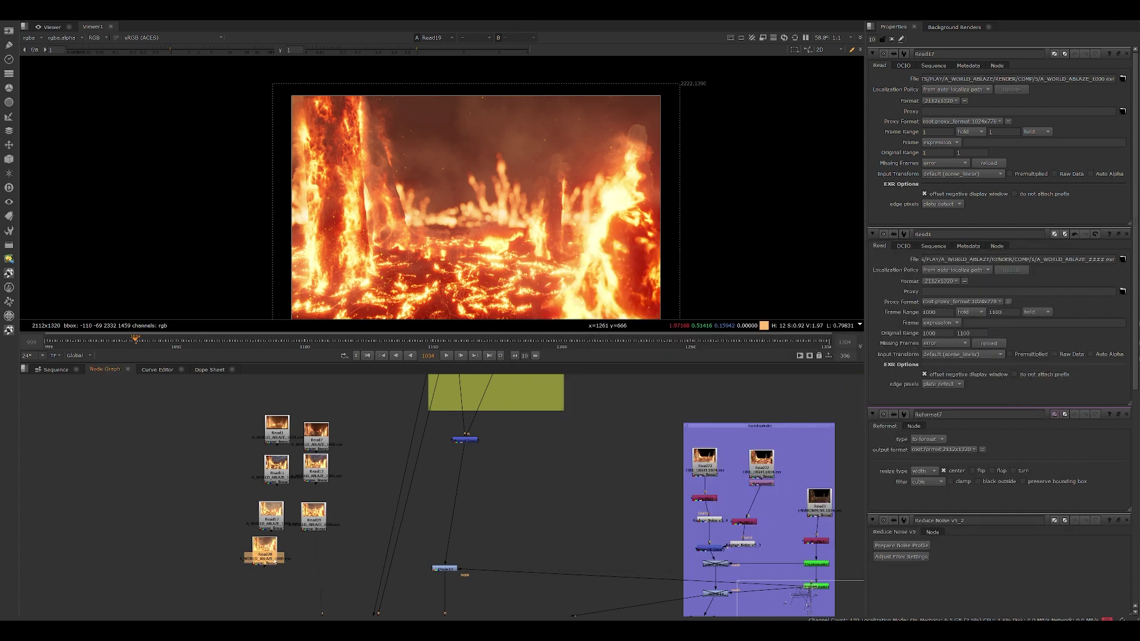
key("2")
middle_click_drag(460, 230, 472, 203)
scroll(557, 217, "up", 2)
middle_click_drag(554, 216, 572, 261)
- Add a frame from COMP folder 8 beside the version 7 node and review its embers and full frame in the viewer
mouse_move(481, 630)
left_click(559, 594)
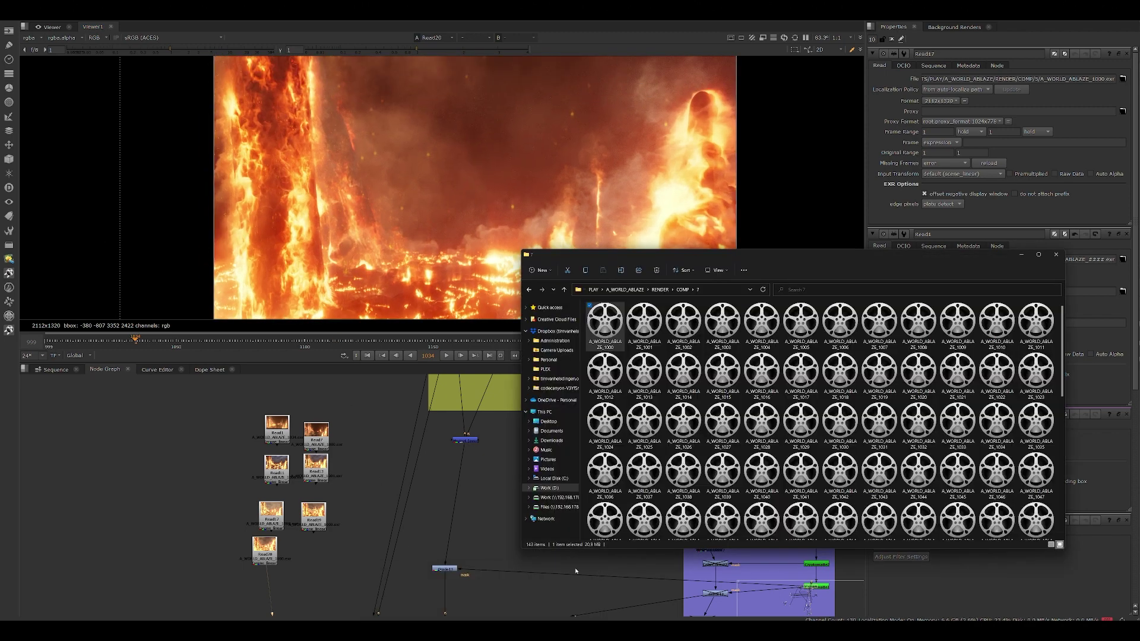
key("alt+Left")
double_click(606, 401)
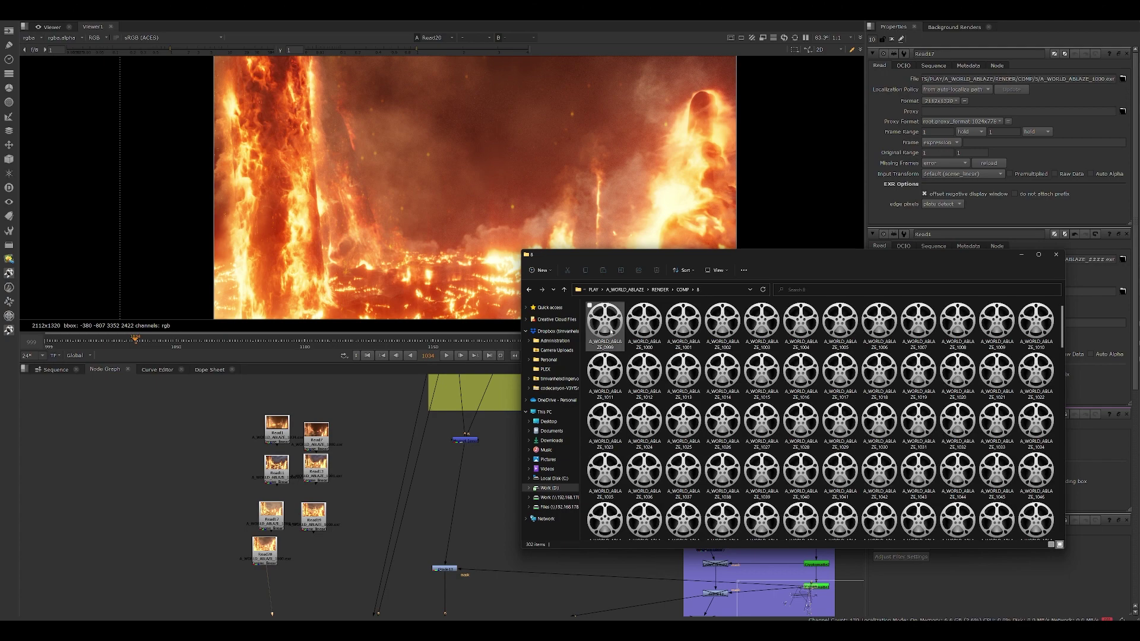
left_click_drag(316, 551, 314, 560)
left_click(313, 559)
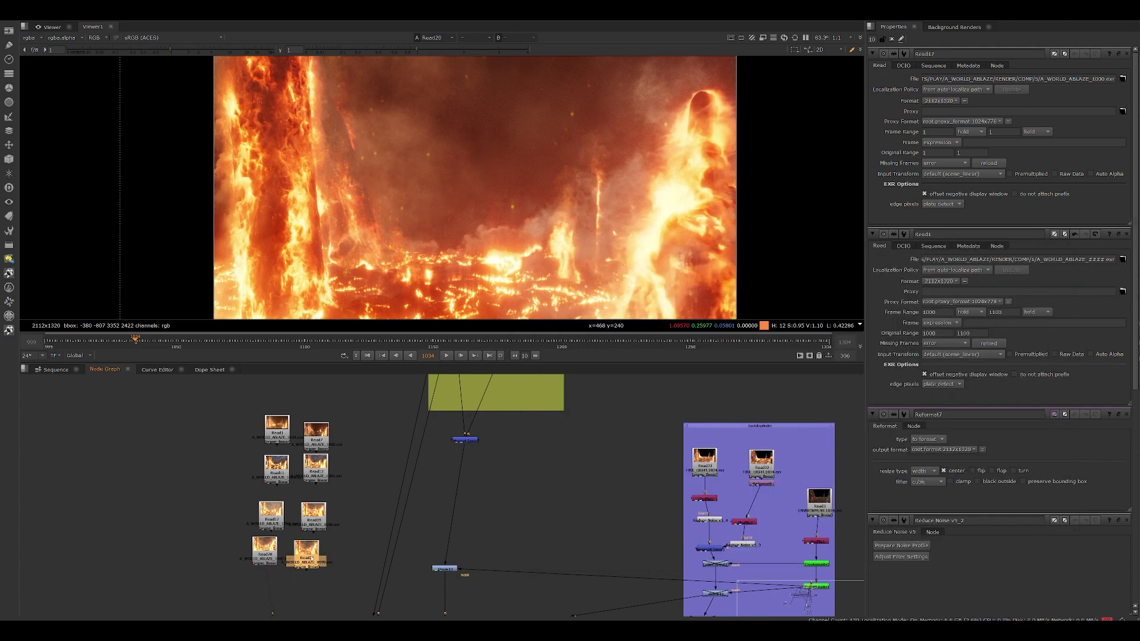
key("1")
scroll(408, 220, "down", 4)
scroll(408, 220, "up", 4)
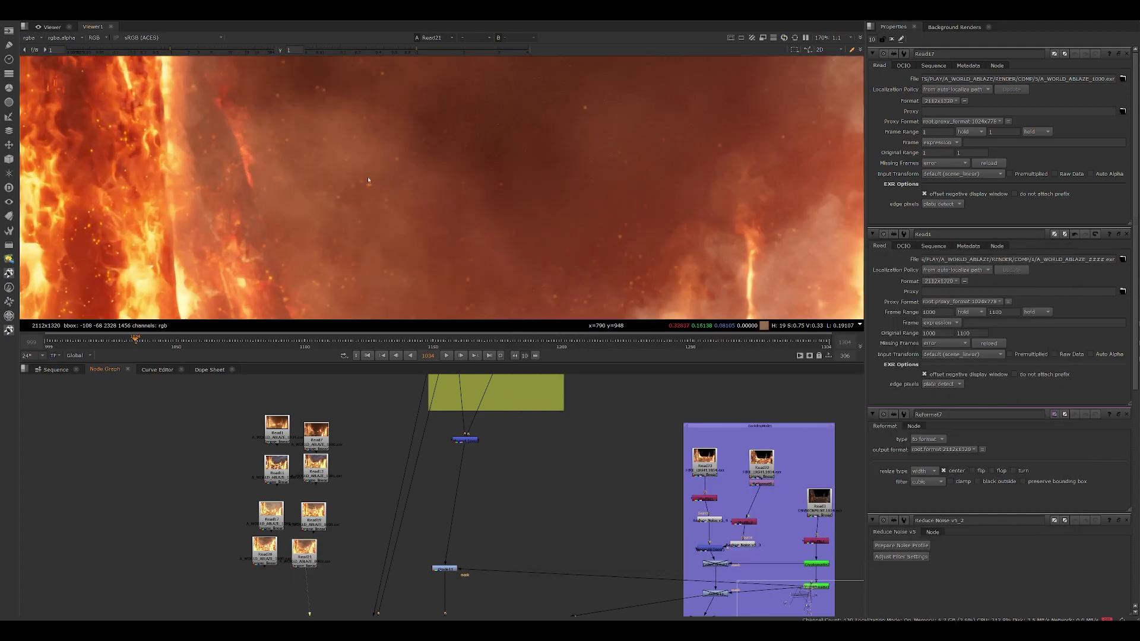
scroll(545, 237, "down", 5)
middle_click_drag(544, 246, 542, 166)
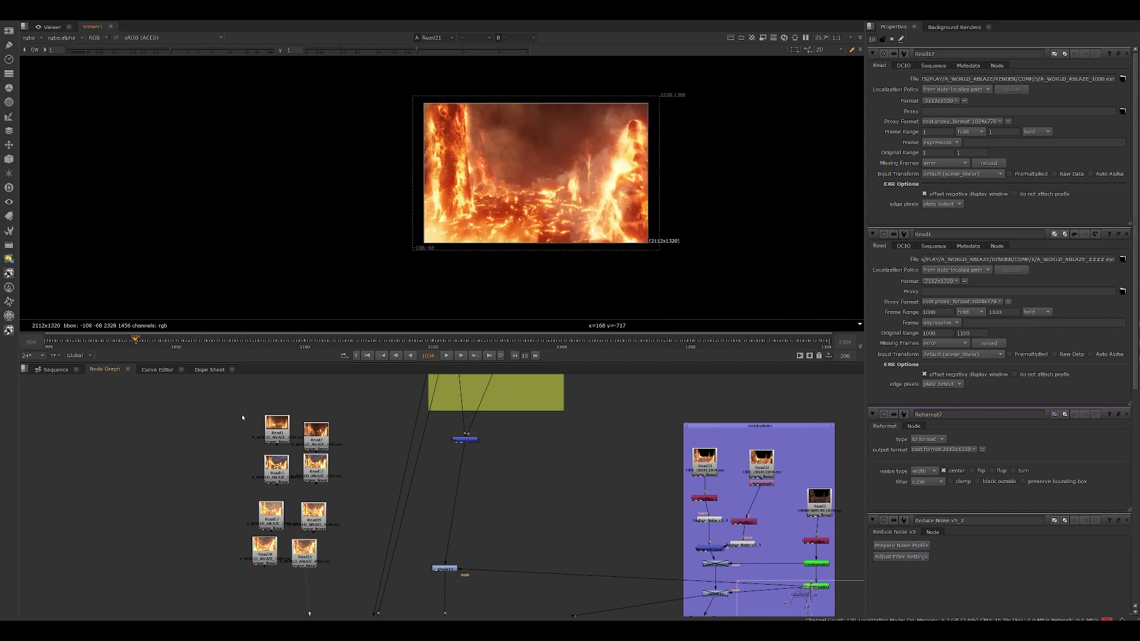
- Delete the eight imported comp version Read nodes from the node graph
left_click_drag(217, 410, 342, 593)
key("Delete")
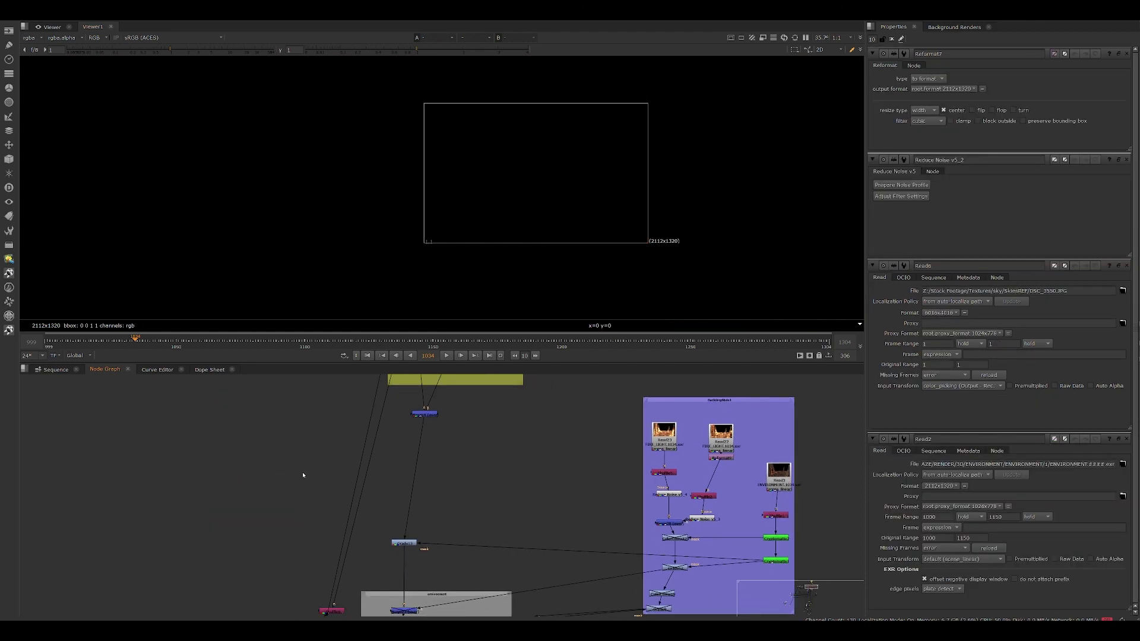
- Display the FIRE_LIGHT render from Read23 in the viewer
scroll(320, 505, "down", 5)
middle_click_drag(333, 519, 389, 503)
middle_click_drag(373, 592, 384, 565)
scroll(384, 565, "up", 5)
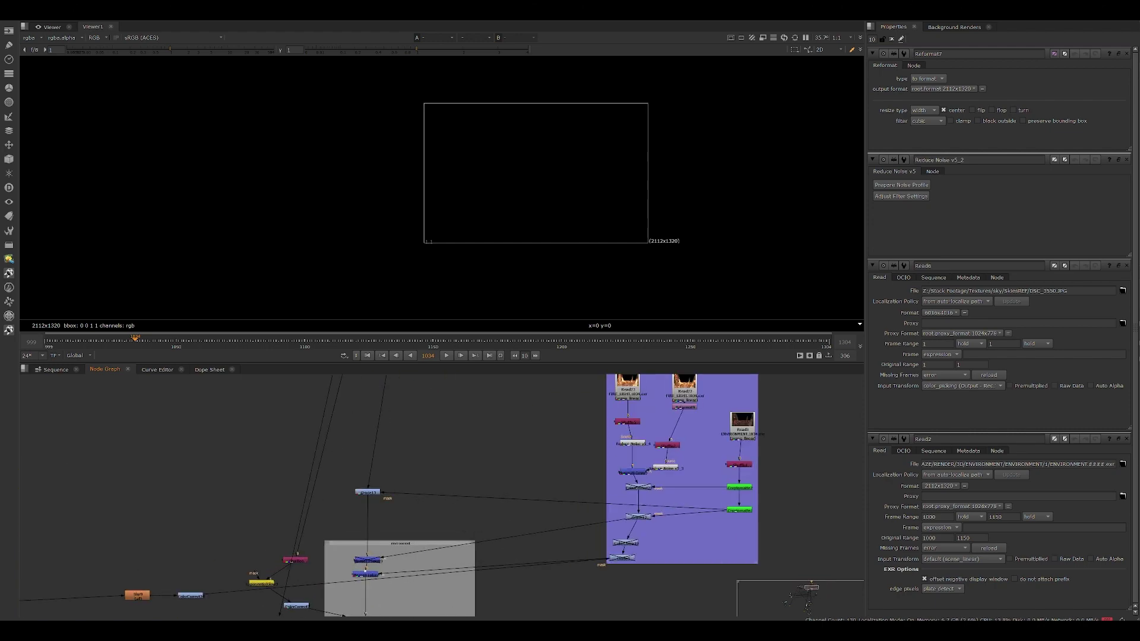
middle_click_drag(631, 390, 560, 458)
scroll(560, 458, "up", 3)
left_click(558, 456)
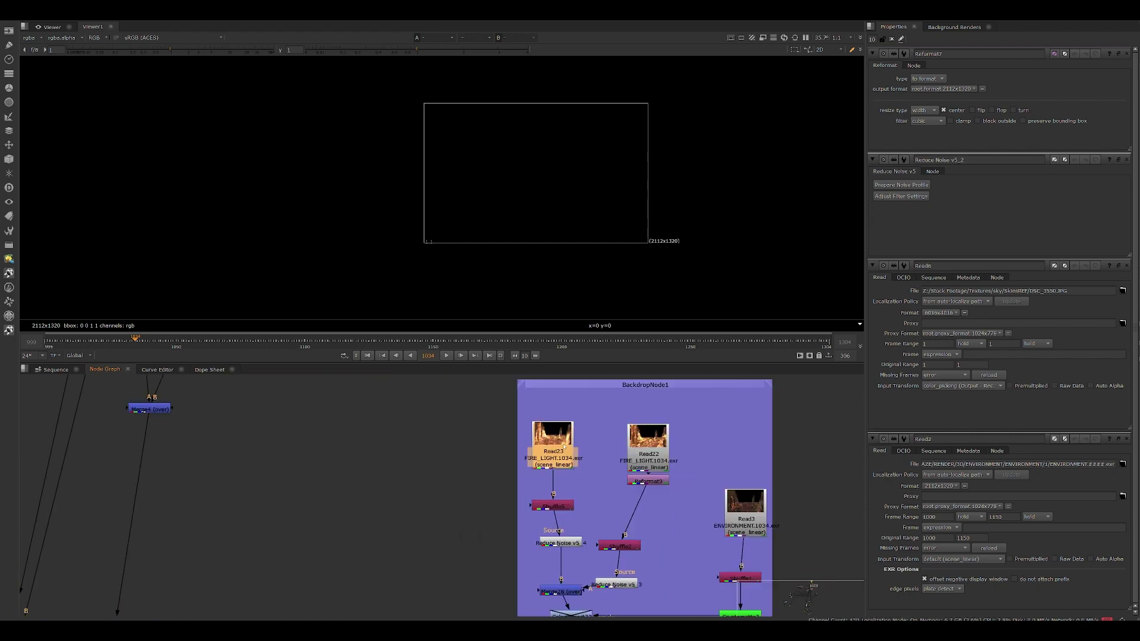
key("2")
scroll(500, 182, "up", 5)
- Play part of the FIRE_LIGHT sequence, stop it and move to frame 1046
left_click(446, 355)
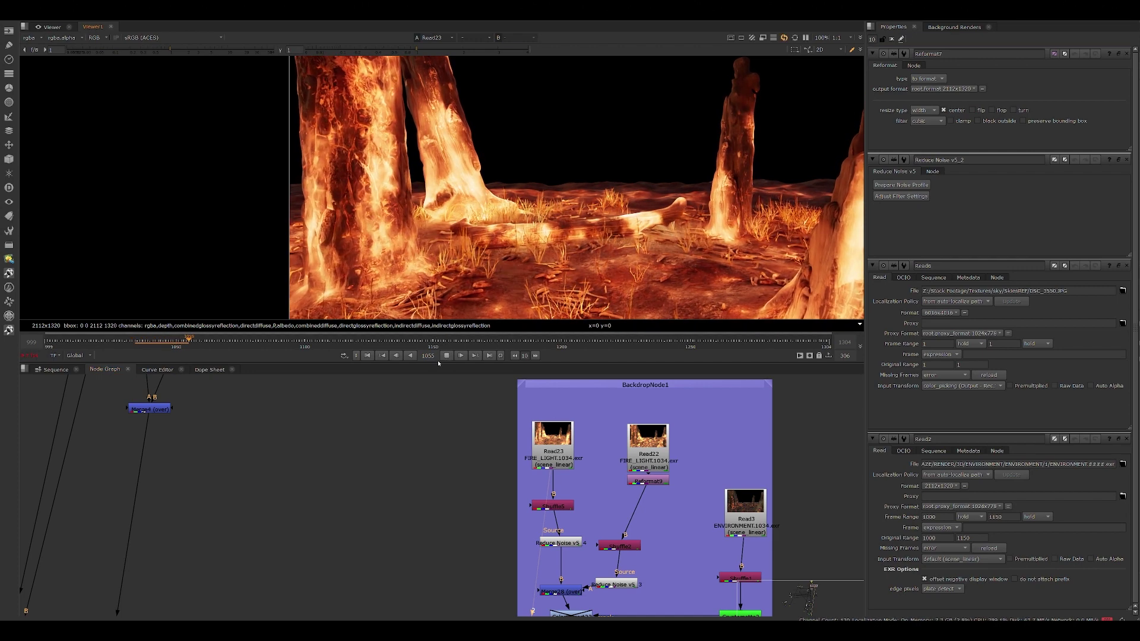
left_click(446, 356)
middle_click_drag(443, 310, 368, 302)
left_click(165, 340)
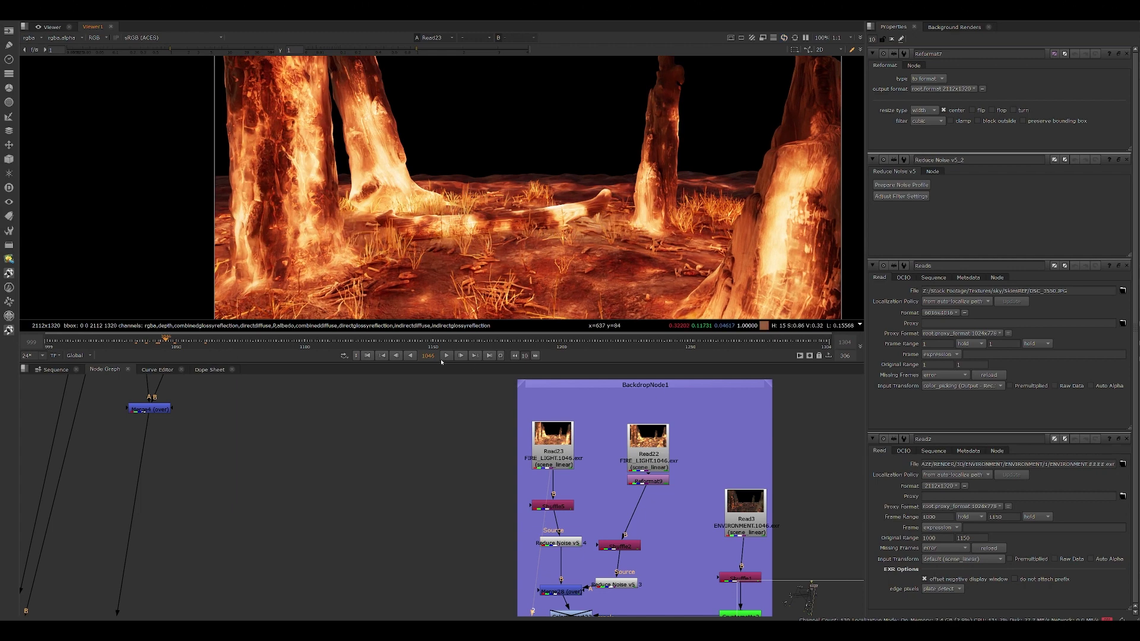
- Enlarge the viewer pane and examine the fire-lit trunks and ground in the Read23 render
left_click_drag(444, 363, 446, 387)
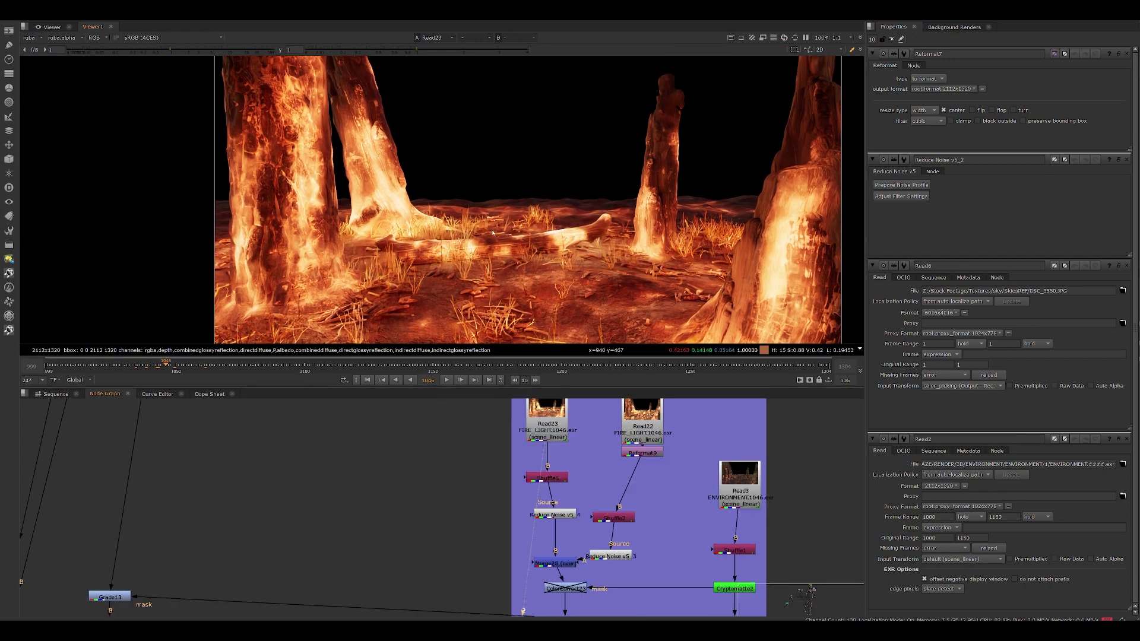
scroll(442, 291, "down", 4)
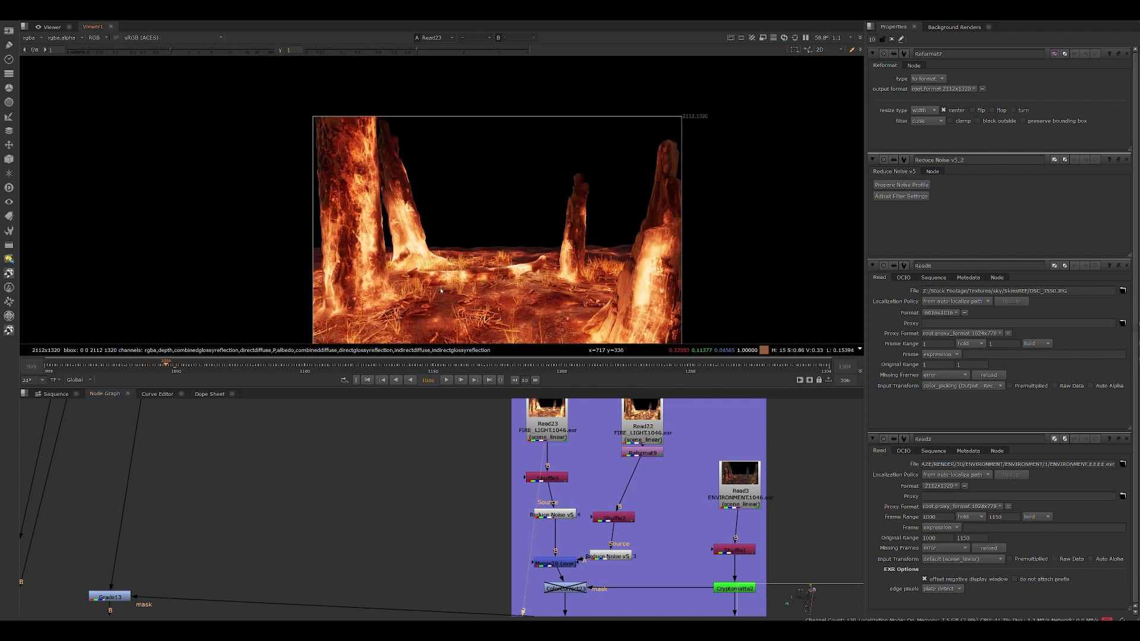
scroll(443, 291, "up", 5)
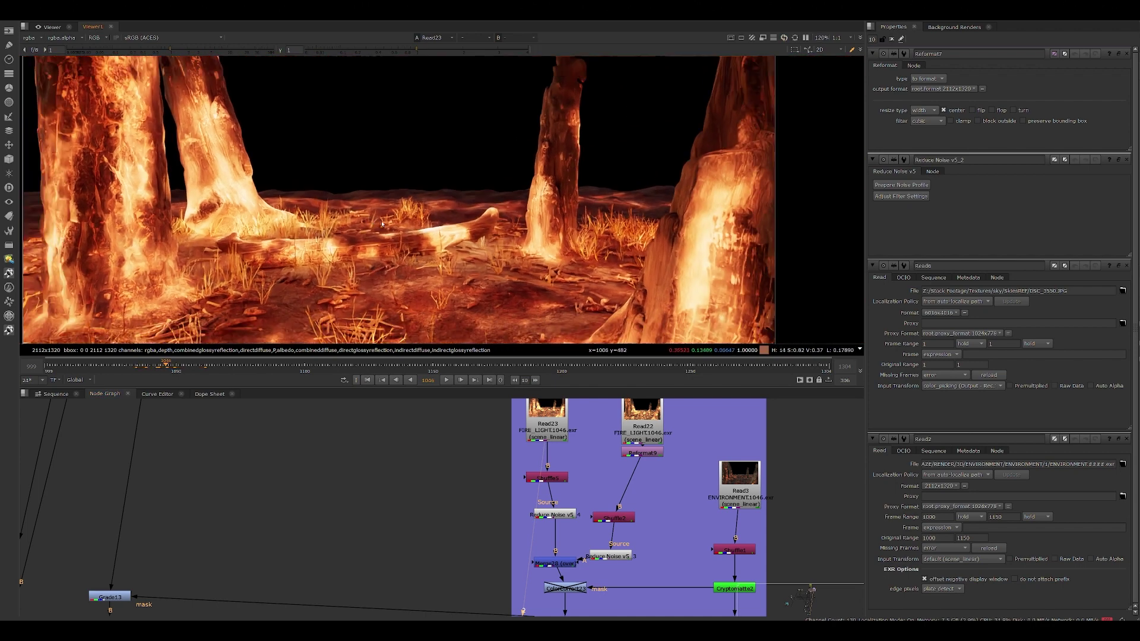
scroll(382, 223, "down", 5)
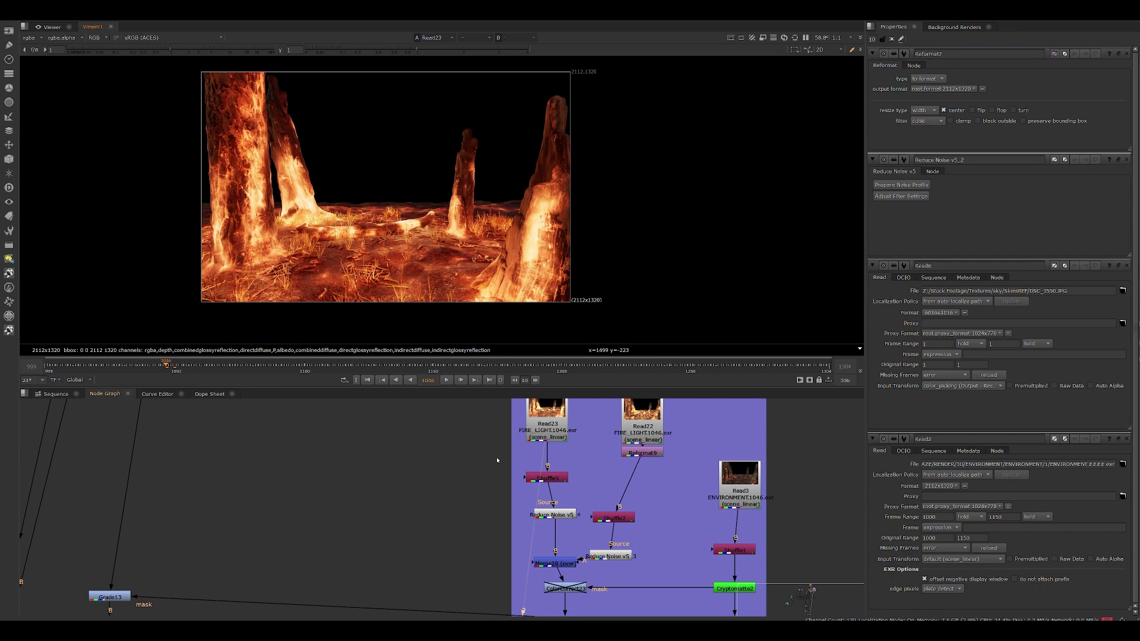
scroll(425, 272, "up", 2)
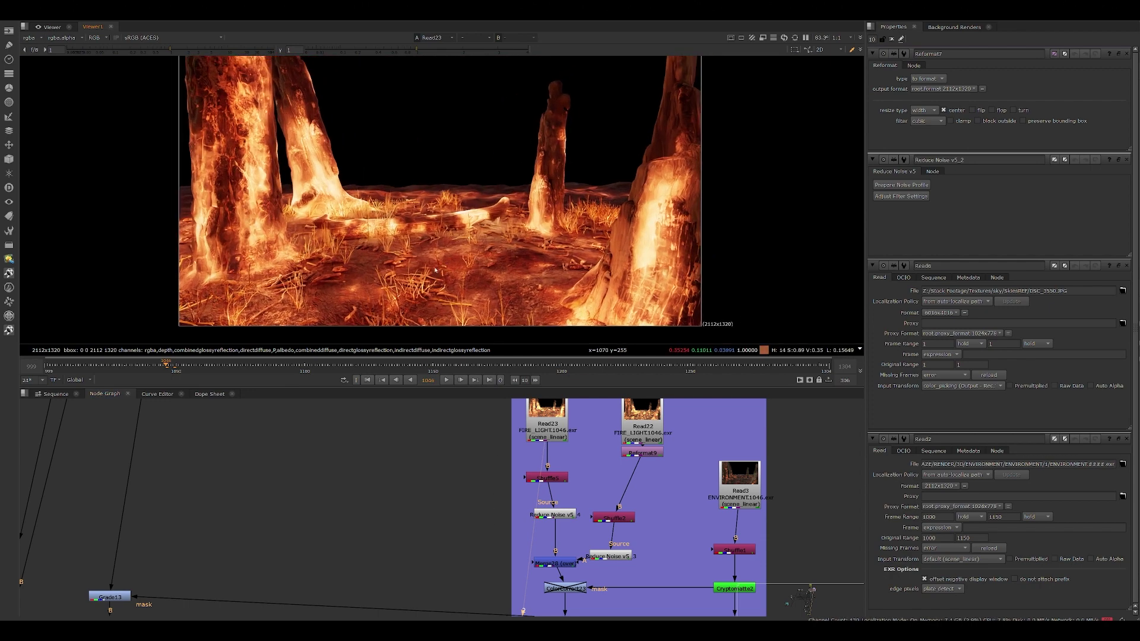
middle_click_drag(425, 273, 431, 250)
- Tidy the Shuffle and Reduce Noise nodes beneath Read23 and display each one's output in the viewer
left_click_drag(549, 479, 549, 476)
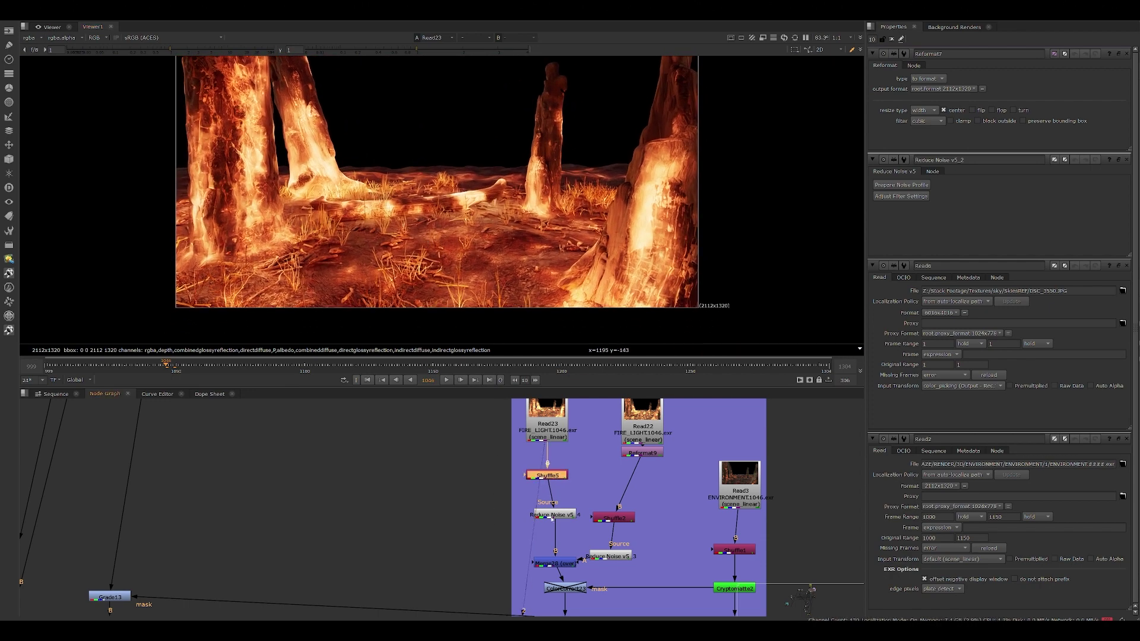
left_click_drag(552, 519, 542, 507)
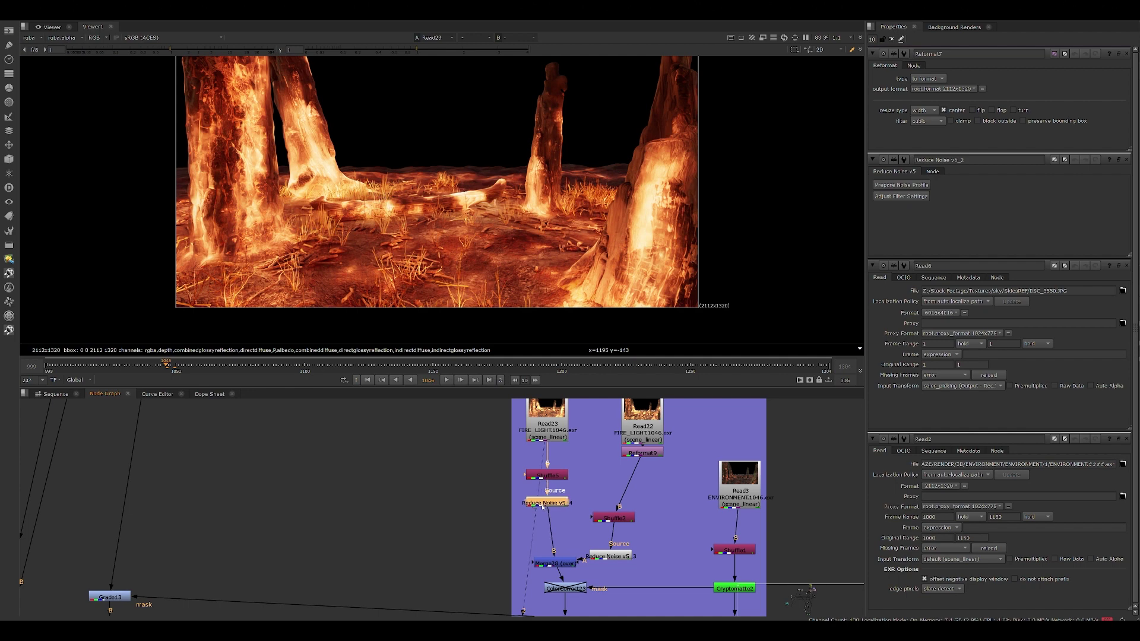
left_click(547, 475)
key("1")
left_click(557, 504)
key("1")
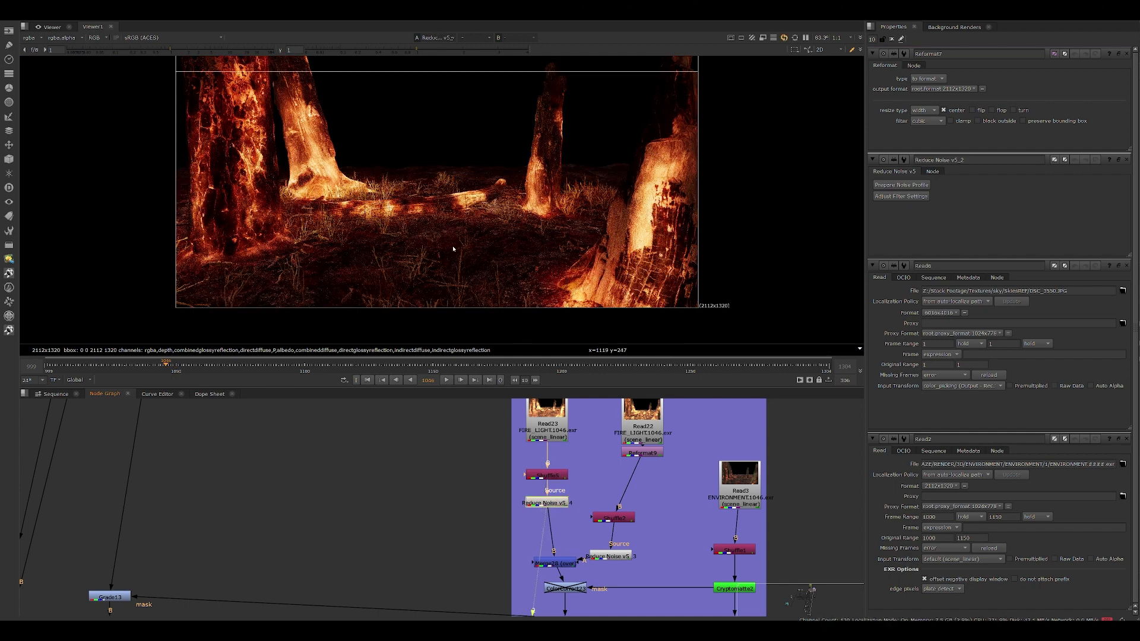
- Compare the shuffled passes of Read22 and Read23 in the viewer, moving the Read22 branch's Shuffle node slightly away from the Read23 branch
middle_click_drag(538, 462, 517, 426)
left_click(593, 482)
key("1")
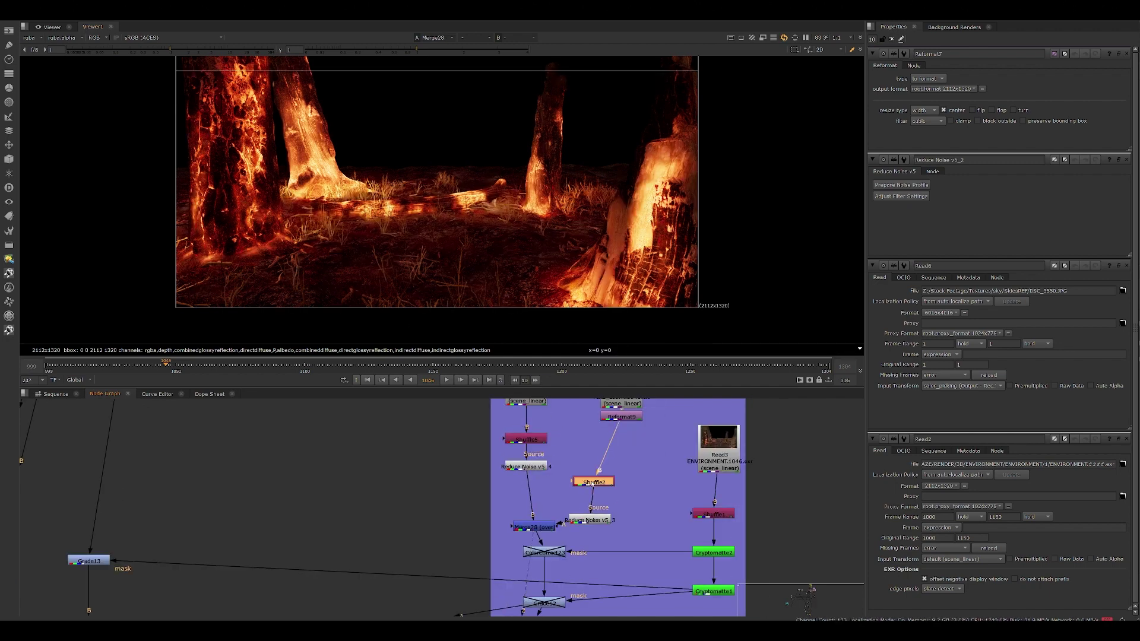
middle_click_drag(486, 432, 478, 509)
left_click(518, 516)
key("1")
left_click_drag(595, 556, 616, 546)
key("1")
middle_click_drag(616, 546, 616, 562)
- Examine the glowing ground light up close and display the denoised output of the Read22 branch
middle_click_drag(321, 279, 287, 312)
scroll(362, 202, "up", 3)
middle_click_drag(404, 335, 496, 184)
scroll(496, 184, "down", 1)
middle_click_drag(362, 127, 253, 225)
middle_click_drag(608, 563, 620, 485)
left_click(592, 535)
key("1")
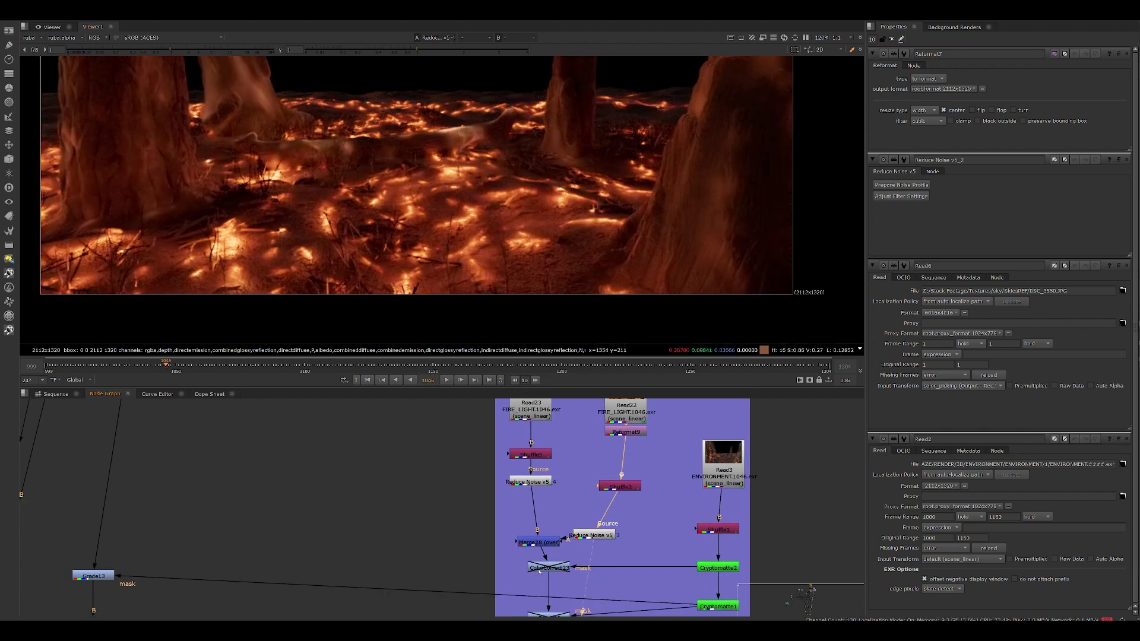
- Display Merge28, which combines both fire-light branches, and review the disabled correction nodes below it
left_click(537, 542)
key("1")
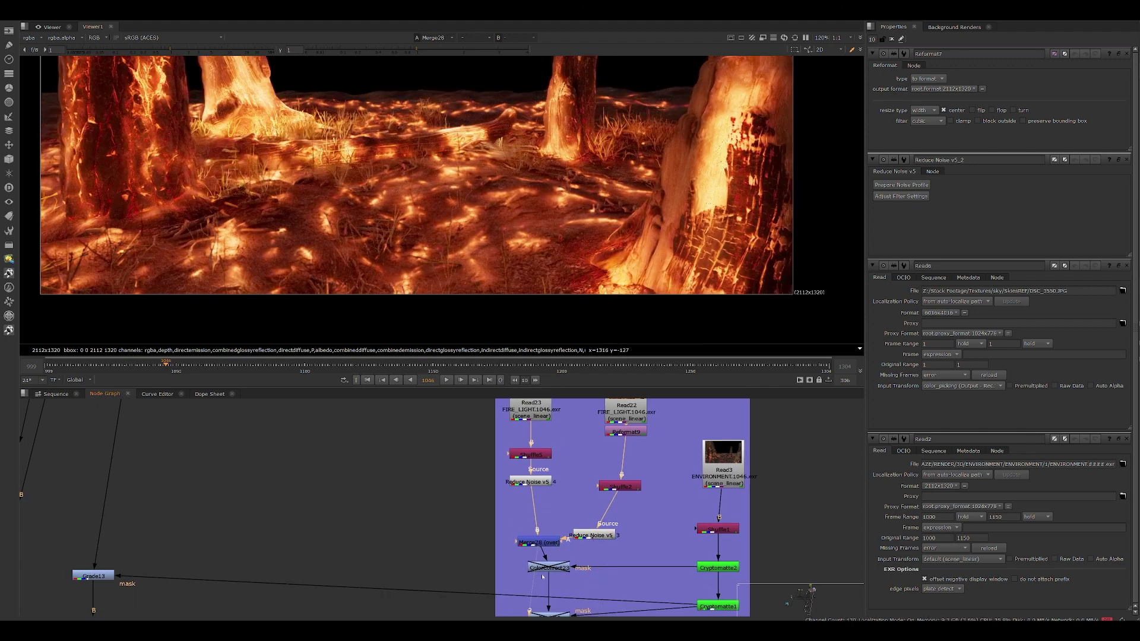
left_click(548, 568)
middle_click_drag(621, 568, 622, 481)
middle_click_drag(529, 576, 614, 527)
left_click(593, 514)
scroll(612, 527, "down", 3)
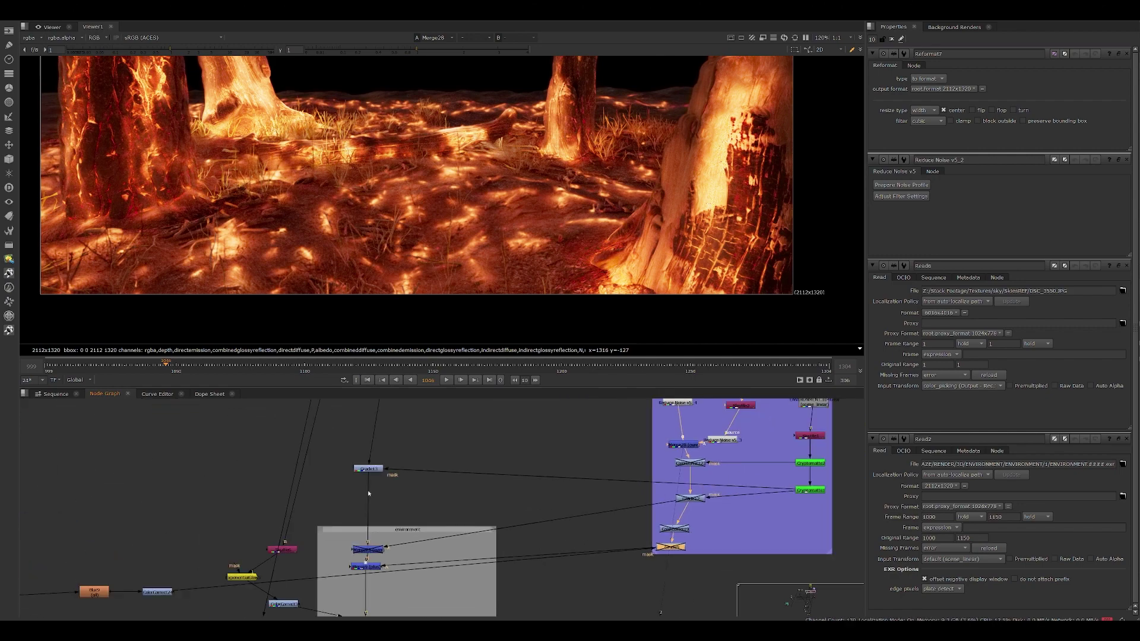
- Display the environment render at Grade13 and view its full frame
left_click(380, 471)
key("1")
left_click(478, 442)
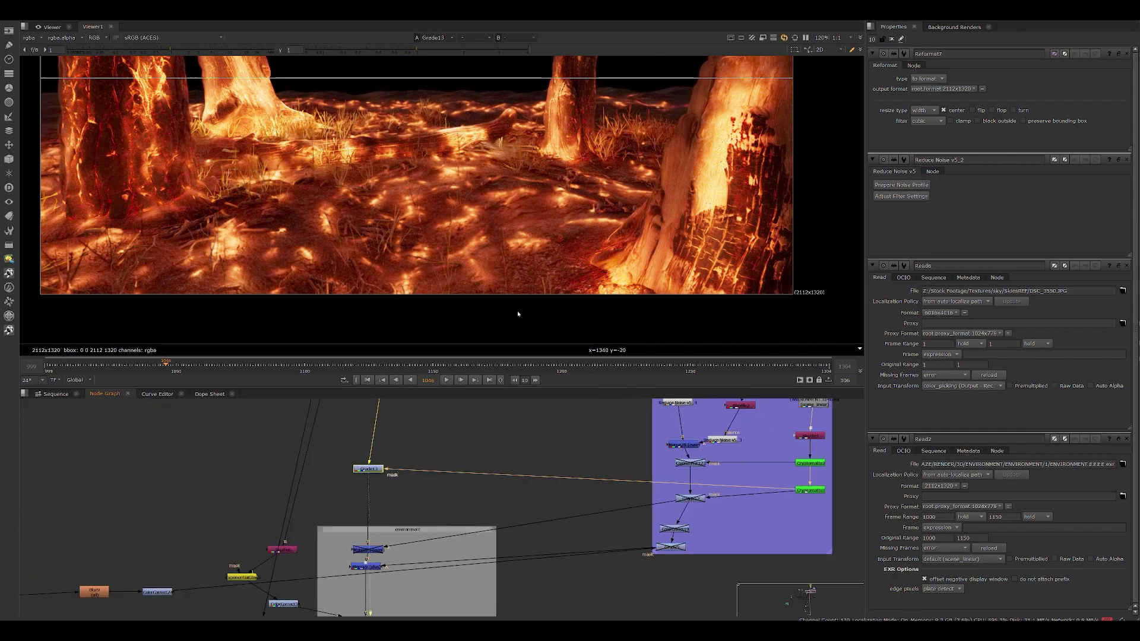
middle_click_drag(478, 442, 479, 468)
scroll(451, 240, "down", 5)
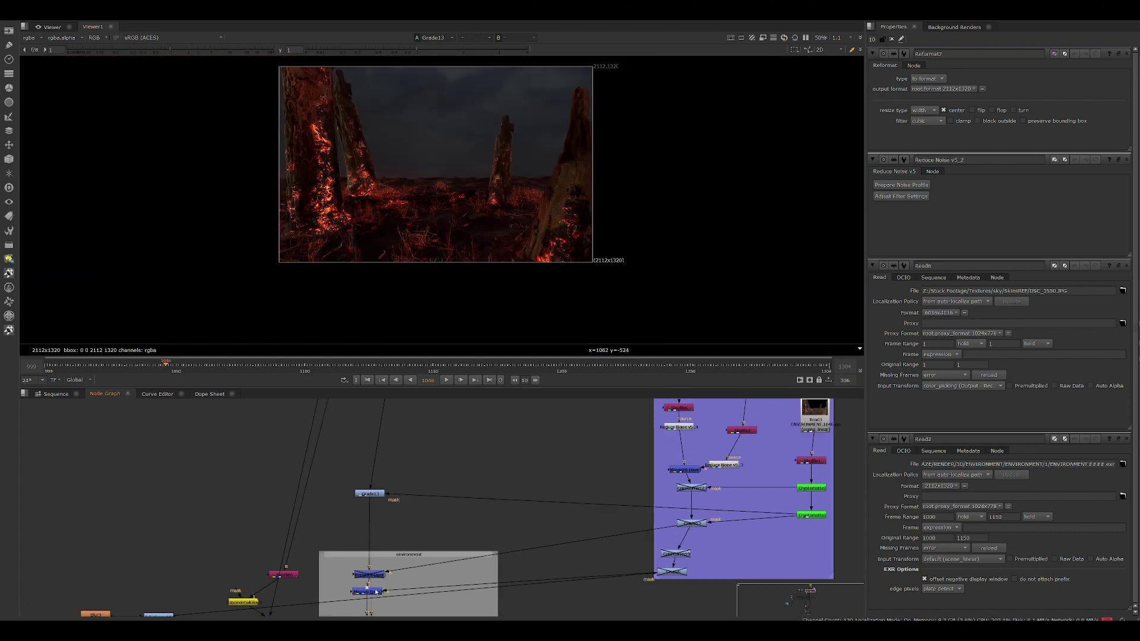
- Display the plus merge that adds the fire light in the environment backdrop and inspect the ground and full frame
left_click(368, 592)
key("1")
scroll(454, 253, "up", 5)
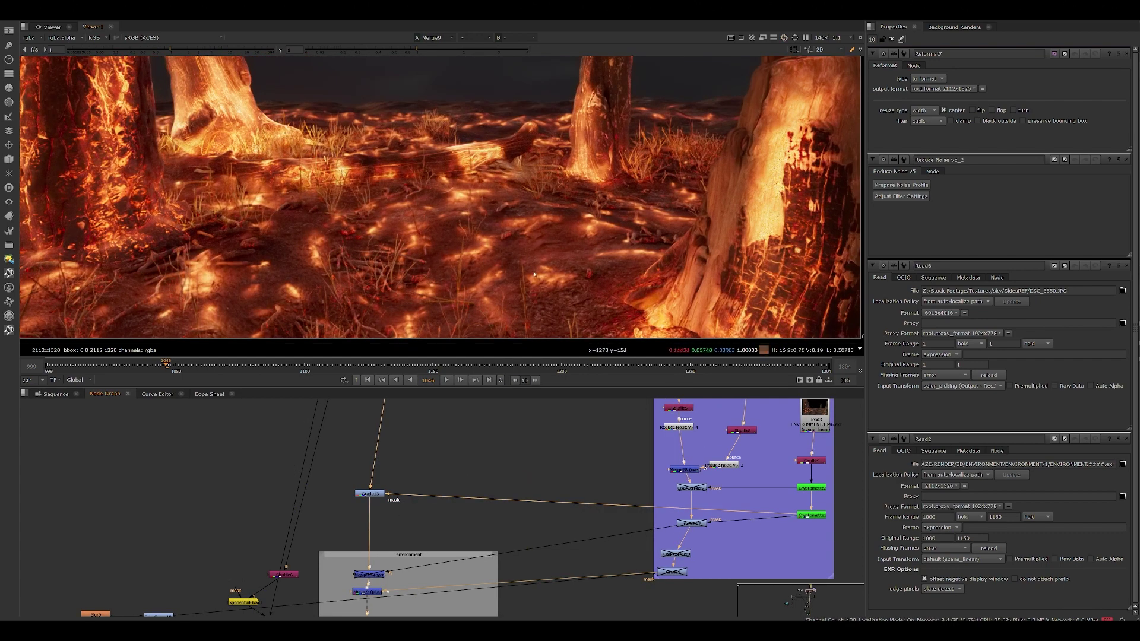
scroll(431, 278, "down", 5)
middle_click_drag(431, 278, 430, 220)
- Display Merge13, the plus merge that adds the glow to the environment
middle_click_drag(396, 485, 462, 388)
middle_click_drag(434, 520, 464, 451)
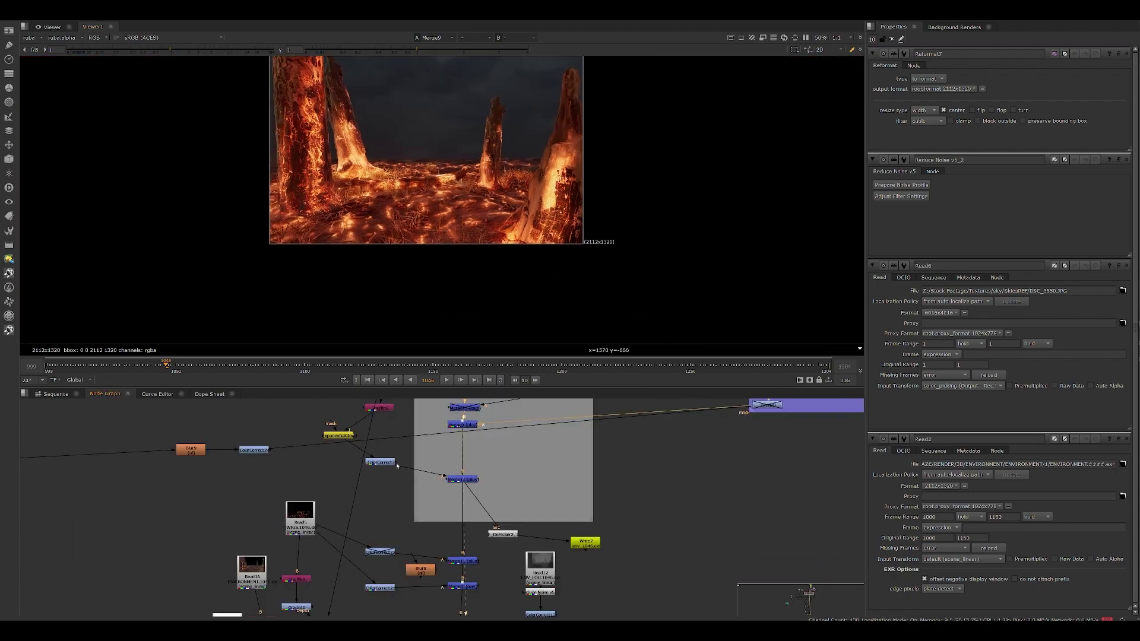
left_click(462, 480)
key("1")
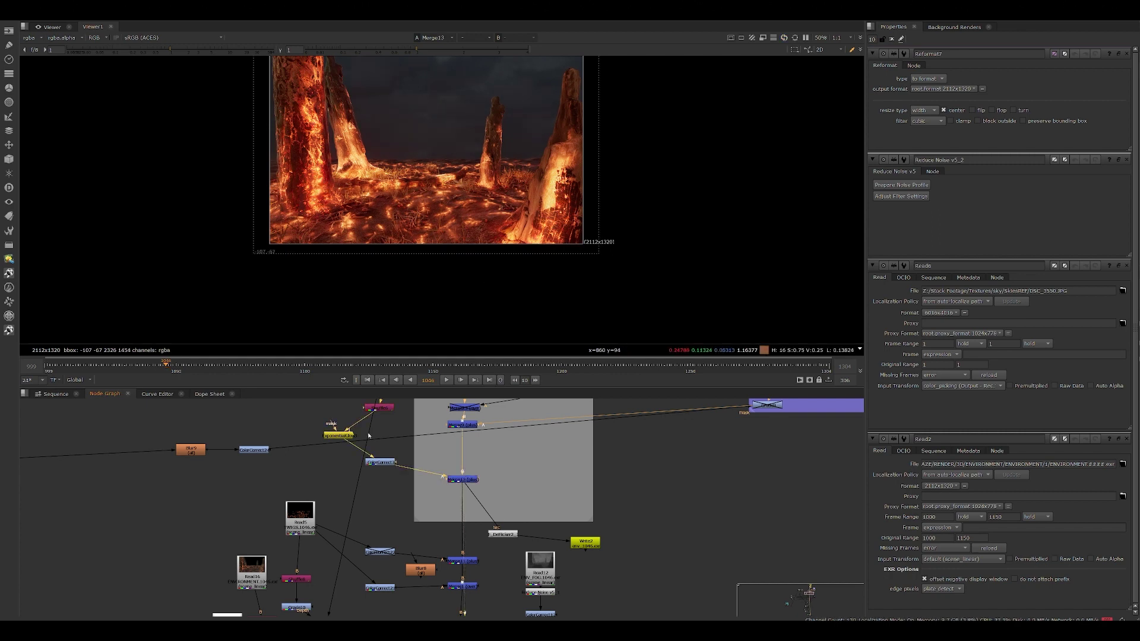
- Reposition the Shuffle node that feeds the exponential glow and display its emission pass
middle_click_drag(386, 422, 407, 483)
left_click_drag(407, 471, 356, 456)
key("1")
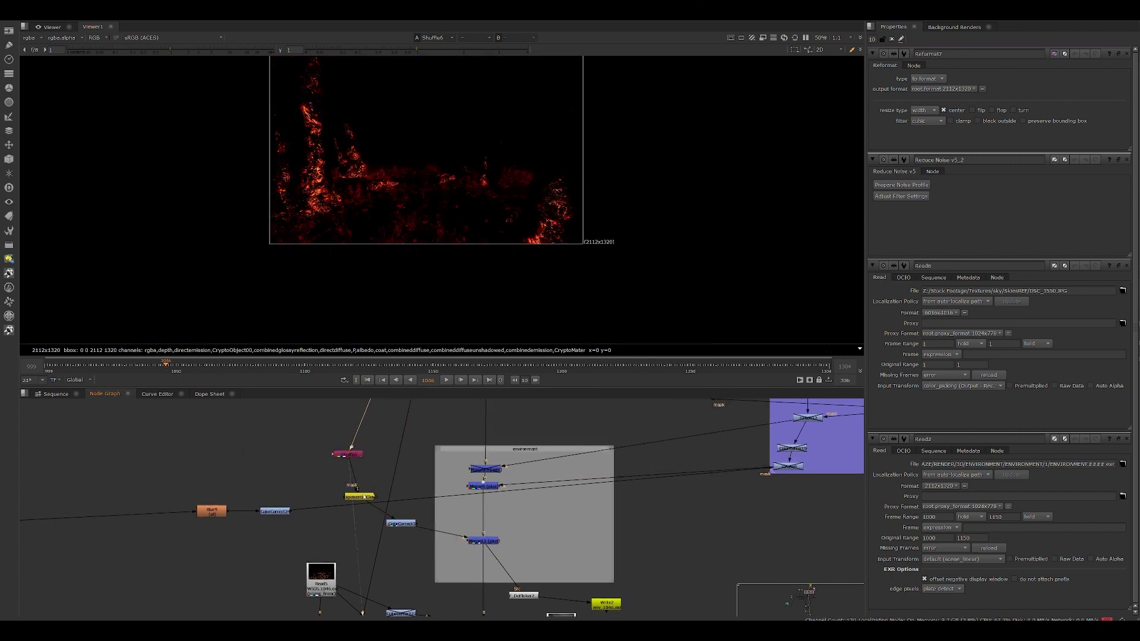
- Display the ExponentialGlow output up close and place the node directly beneath its Shuffle node
left_click(363, 496)
key("1")
scroll(339, 237, "up", 5)
mouse_move(360, 497)
left_mouse_down()
mouse_move(375, 494)
mouse_move(350, 480)
left_mouse_up()
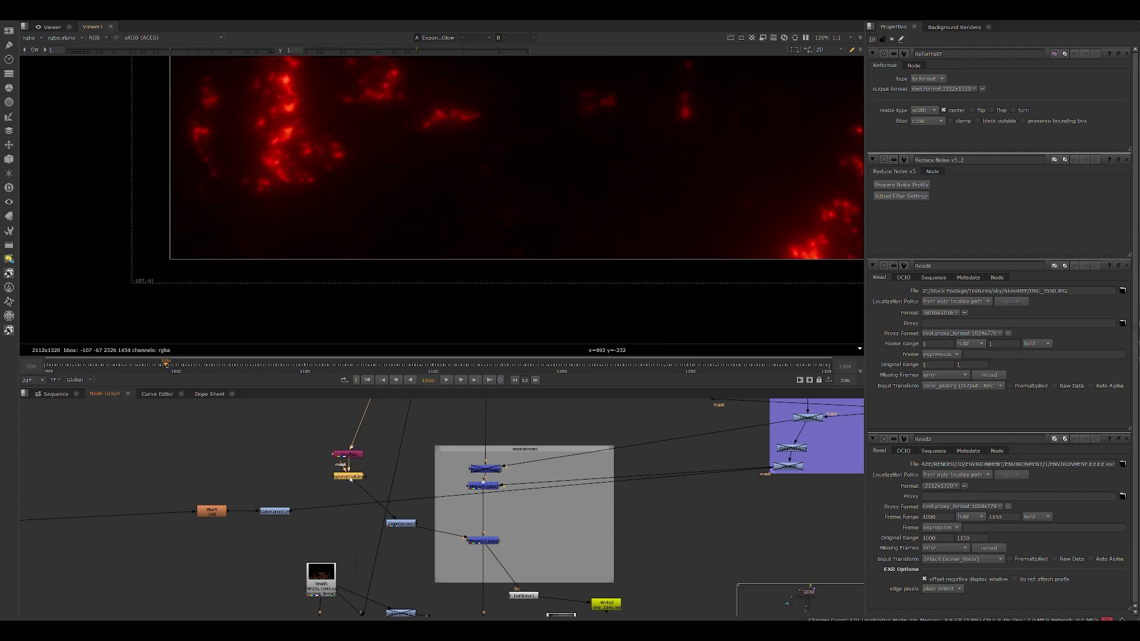
middle_click_drag(372, 488, 387, 505)
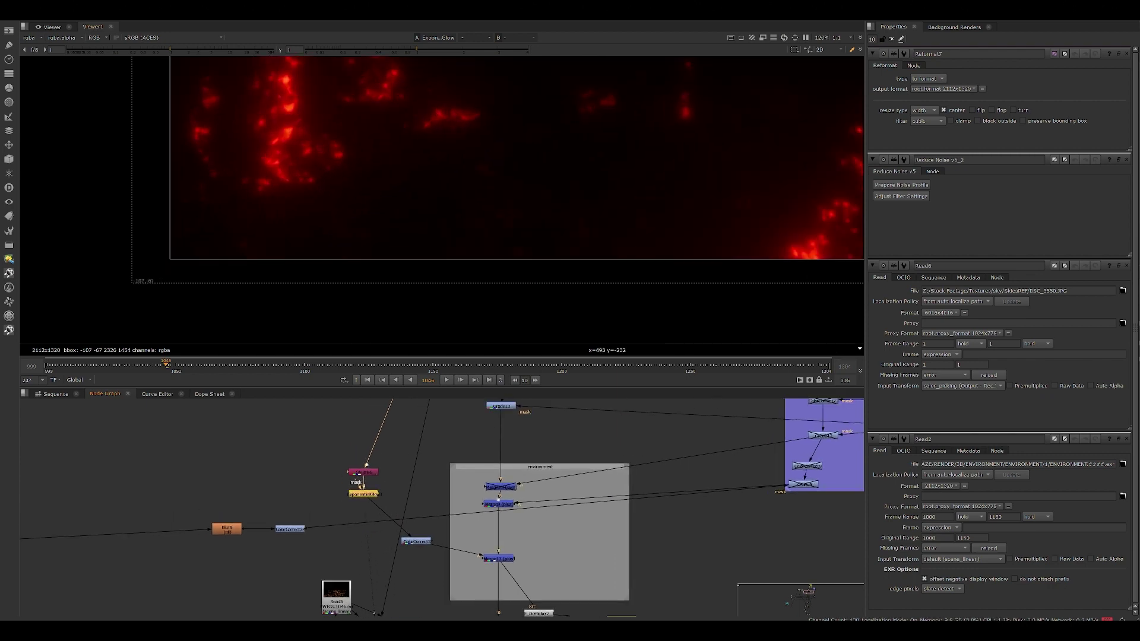
- Switch to the browser and search Nukepedia for "exponential glow"
key("alt+Tab")
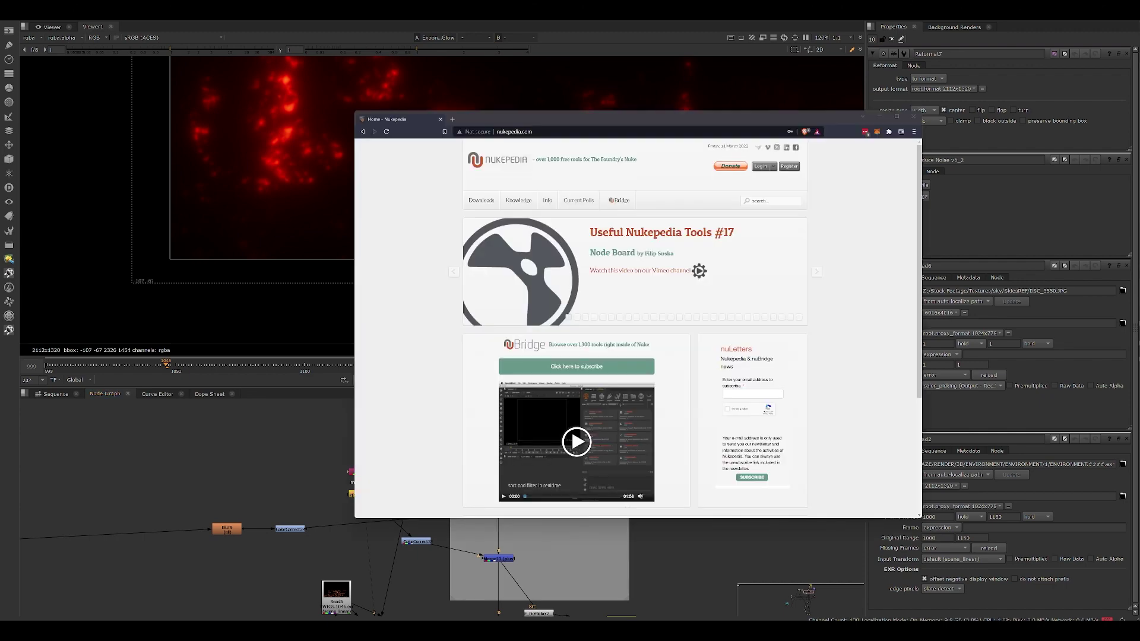
scroll(567, 408, "down", 5)
scroll(705, 229, "up", 3)
left_click(771, 199)
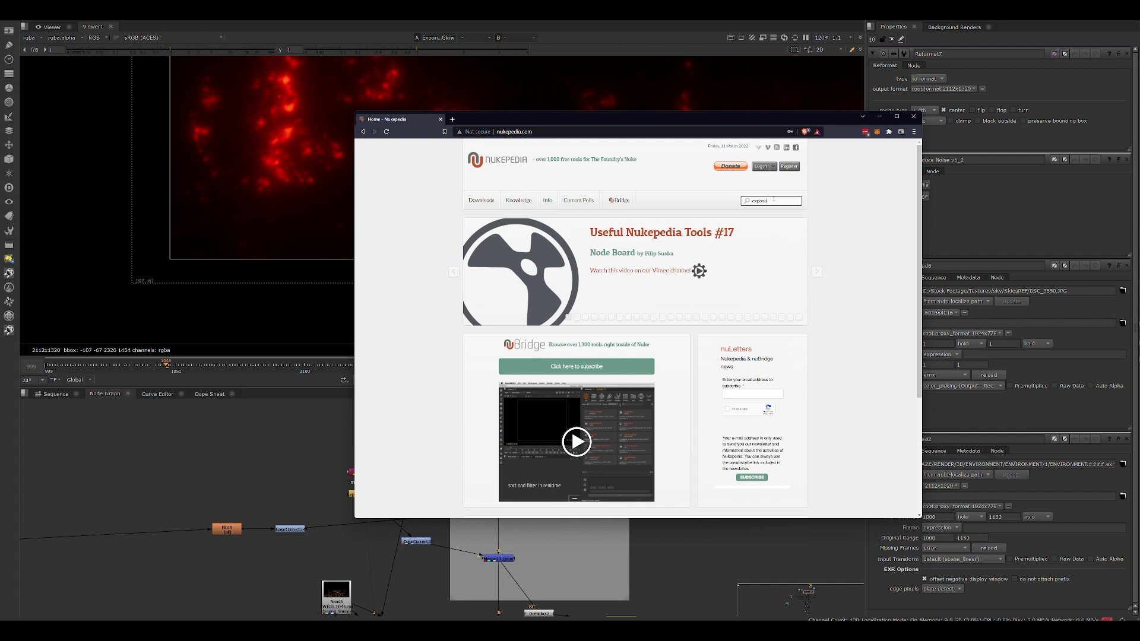
type("exponential glow")
key("Return")
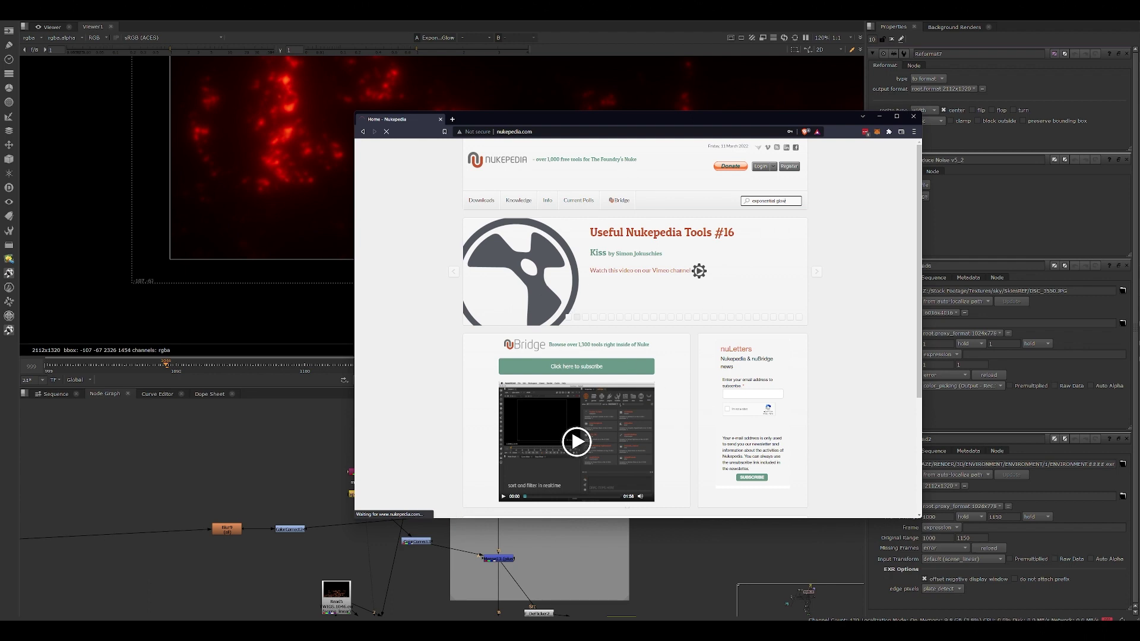
- Return to Nuke, view the whole glow pass and open the ExponentialGlow node's properties
left_click(213, 462)
scroll(538, 208, "down", 6)
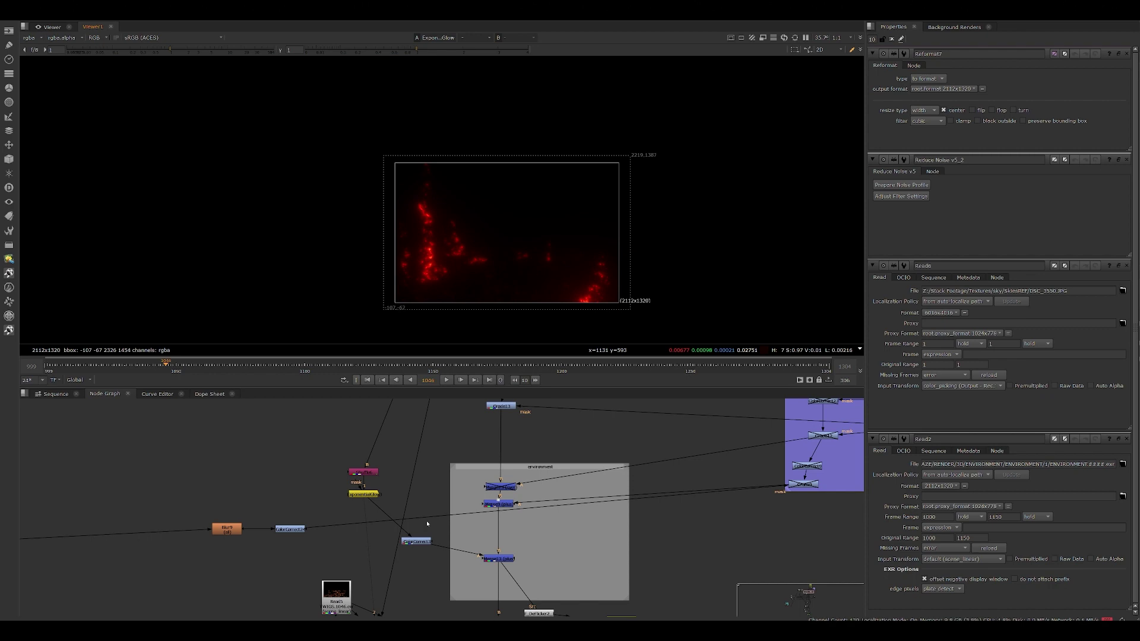
scroll(375, 505, "up", 3)
double_click(353, 490)
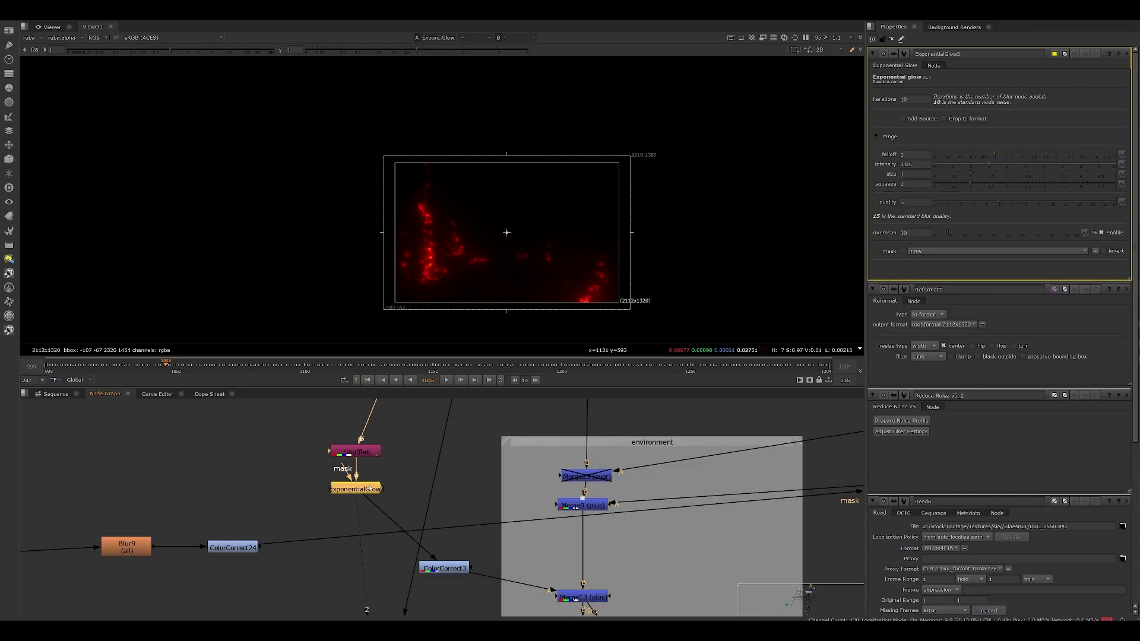
left_click(452, 504)
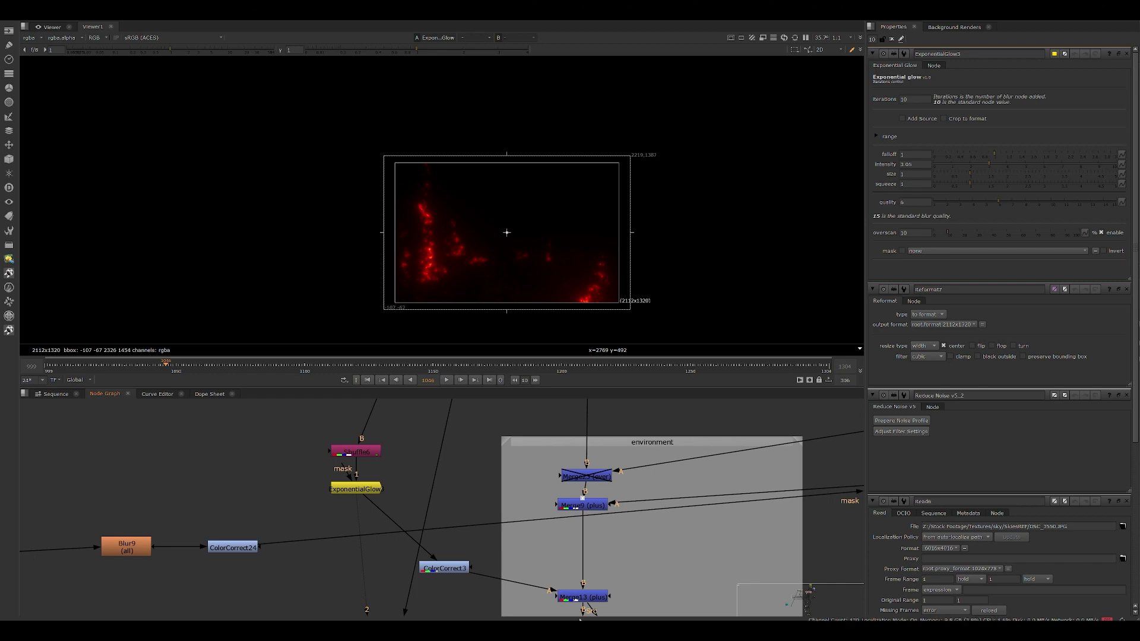
- Switch back to Nukepedia, open the Exponential Glow iterations v1.2 page and proceed to its download licence page
key("alt+Tab")
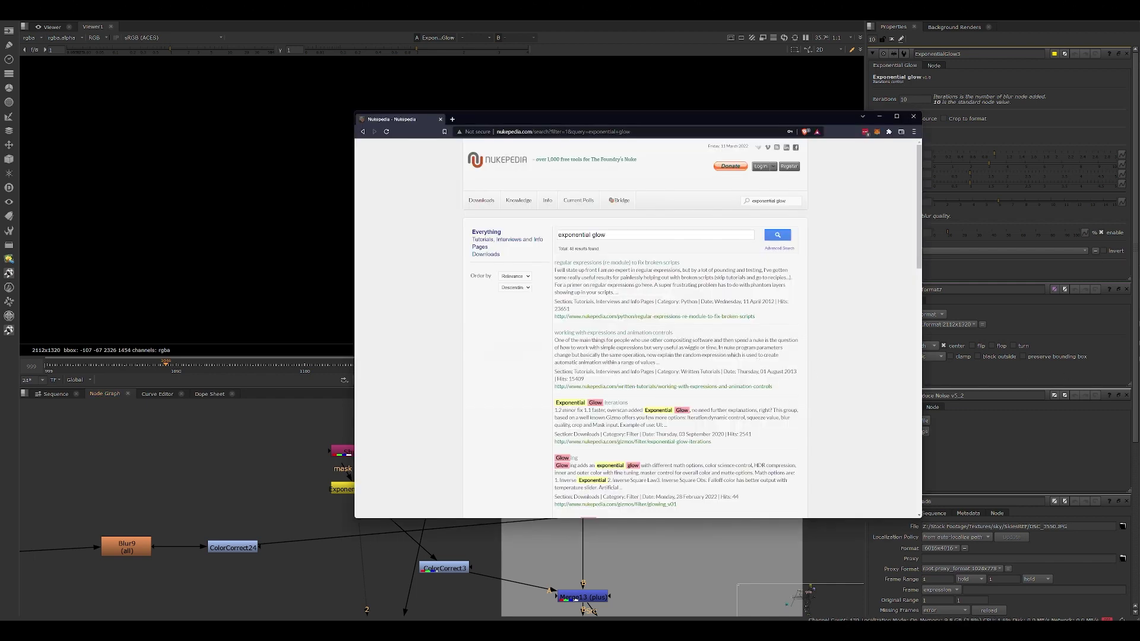
left_click(594, 403)
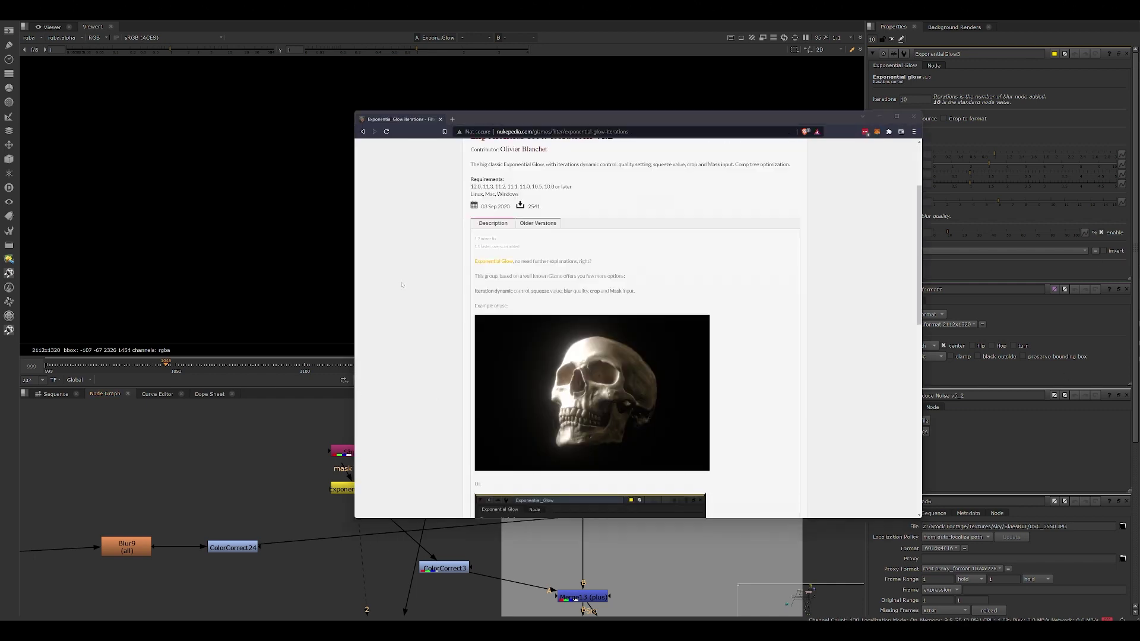
left_click(538, 281)
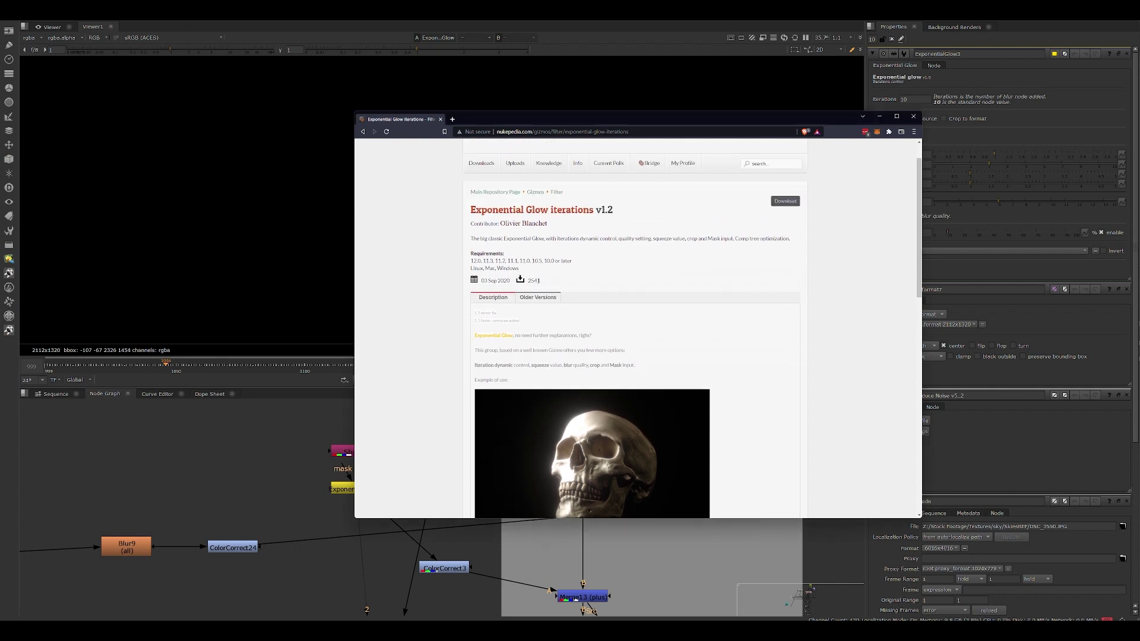
left_click(785, 201)
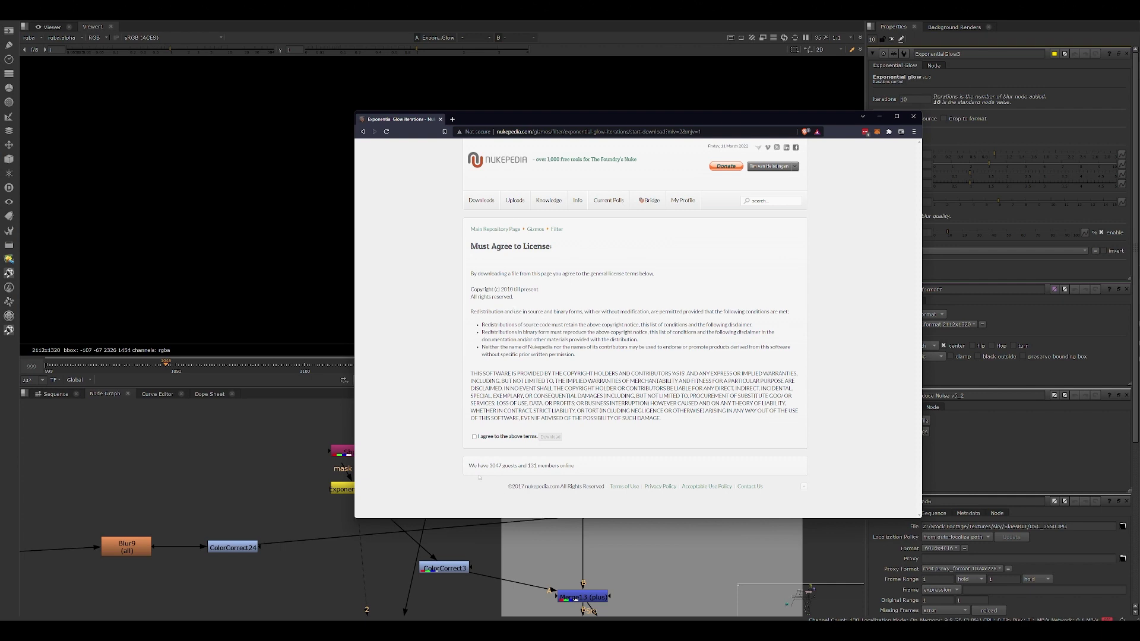
- Agree to the licence terms, download the ExponentialGlow script and show the file in the Downloads folder
left_click(475, 437)
left_click(550, 436)
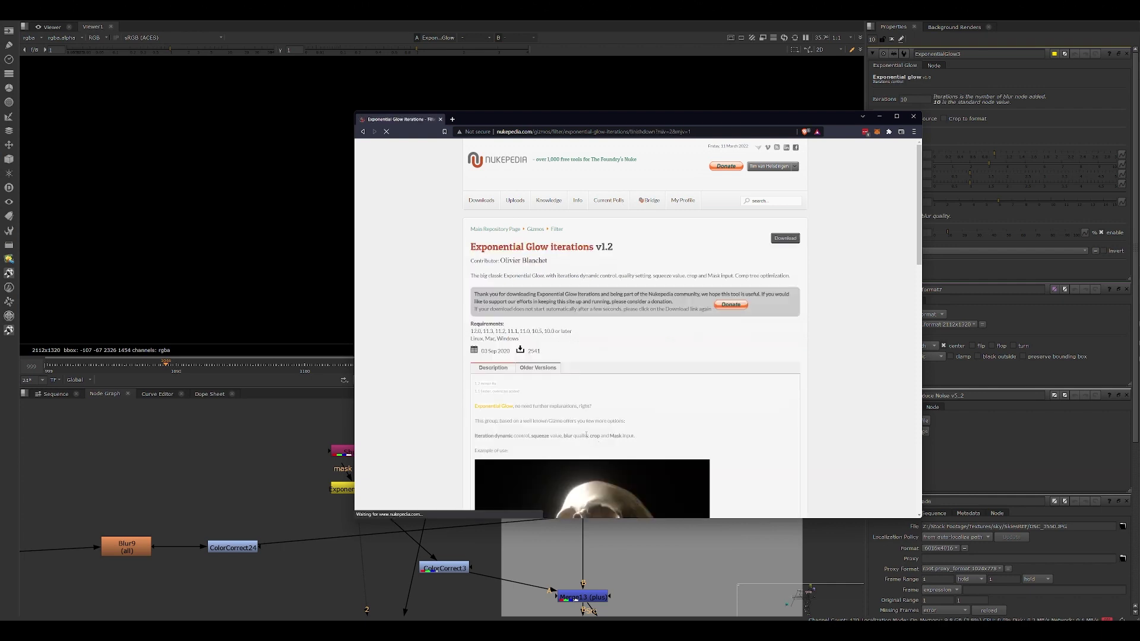
key("Return")
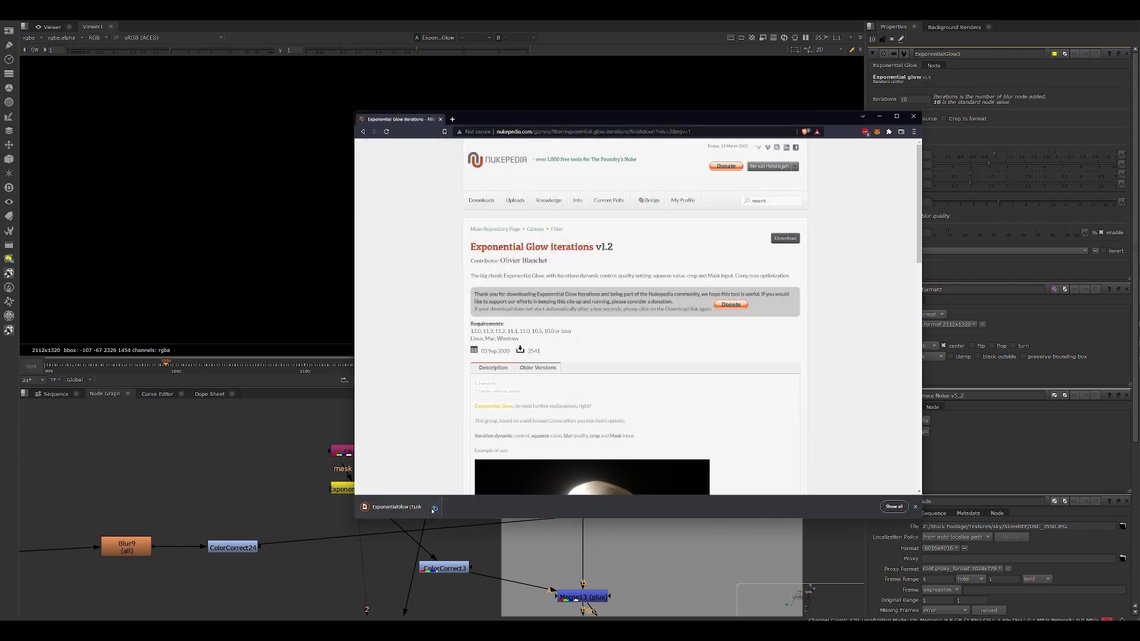
left_click(433, 507)
left_click(452, 543)
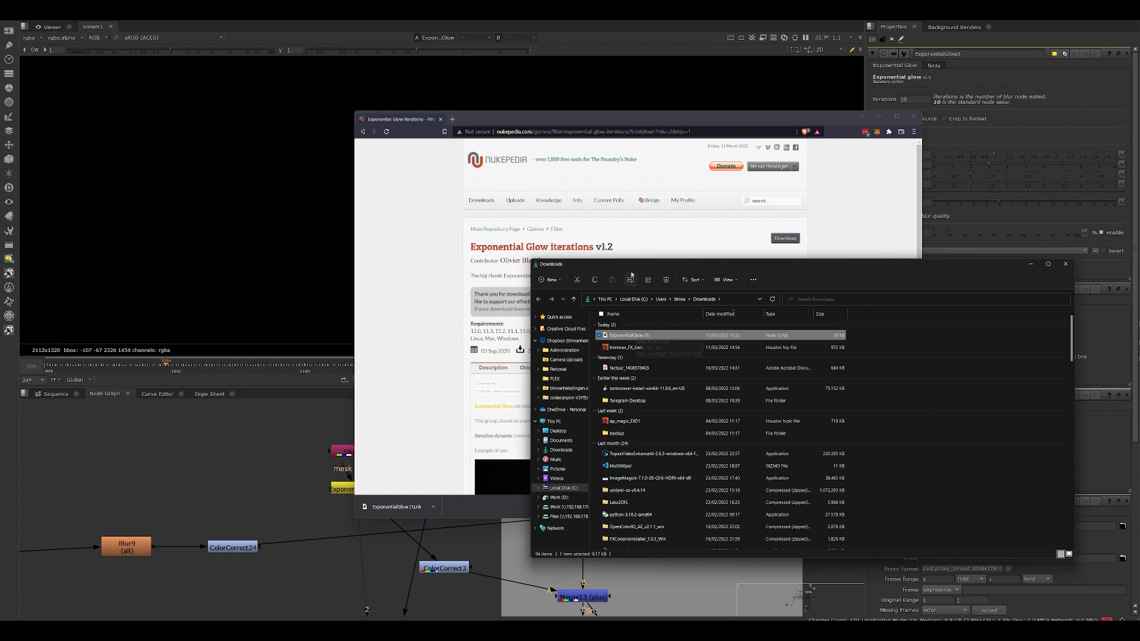
left_click_drag(632, 271, 0, 255)
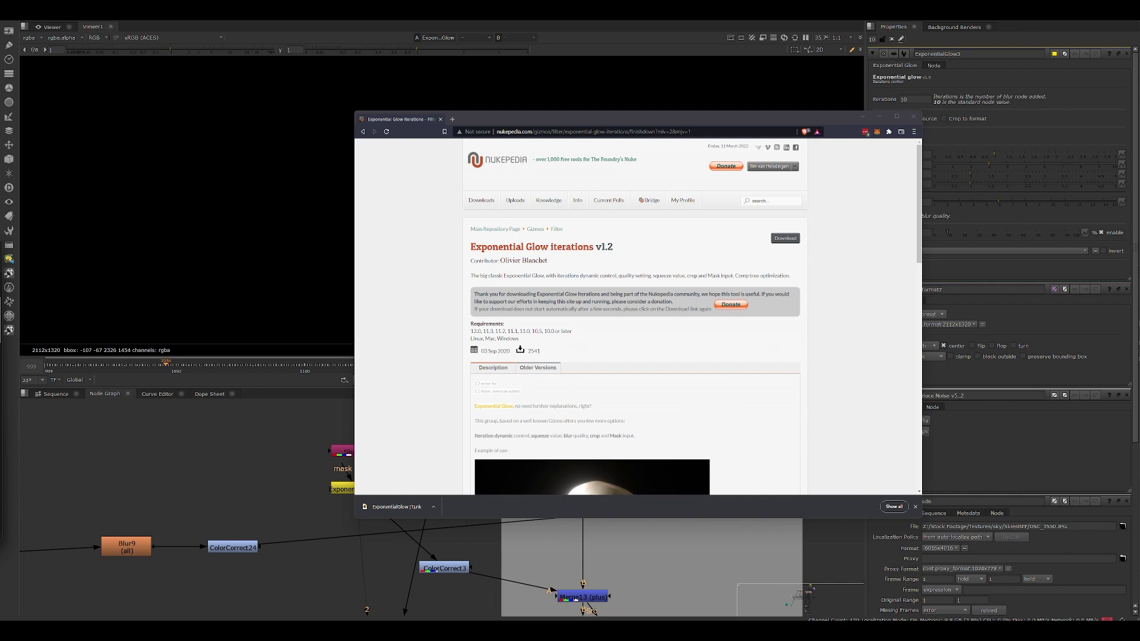
- Load the downloaded ExponentialGlow script into empty node graph space, open the node's properties and look up the installed gizmos
left_click_drag(0, 469, 231, 467)
left_click(229, 470)
double_click(241, 460)
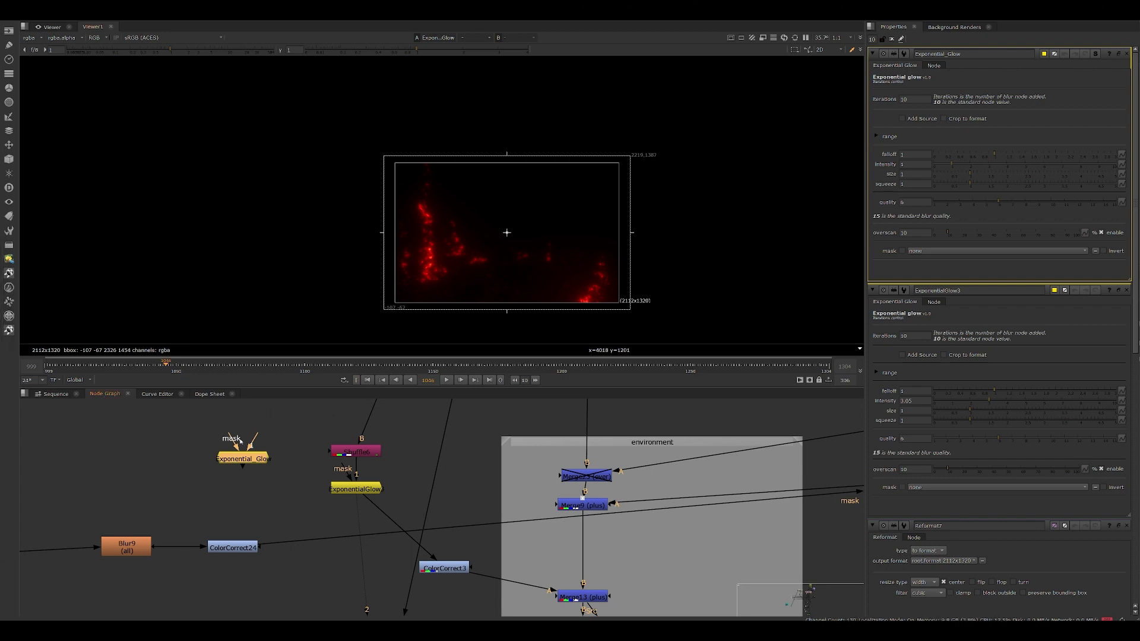
right_click(284, 337)
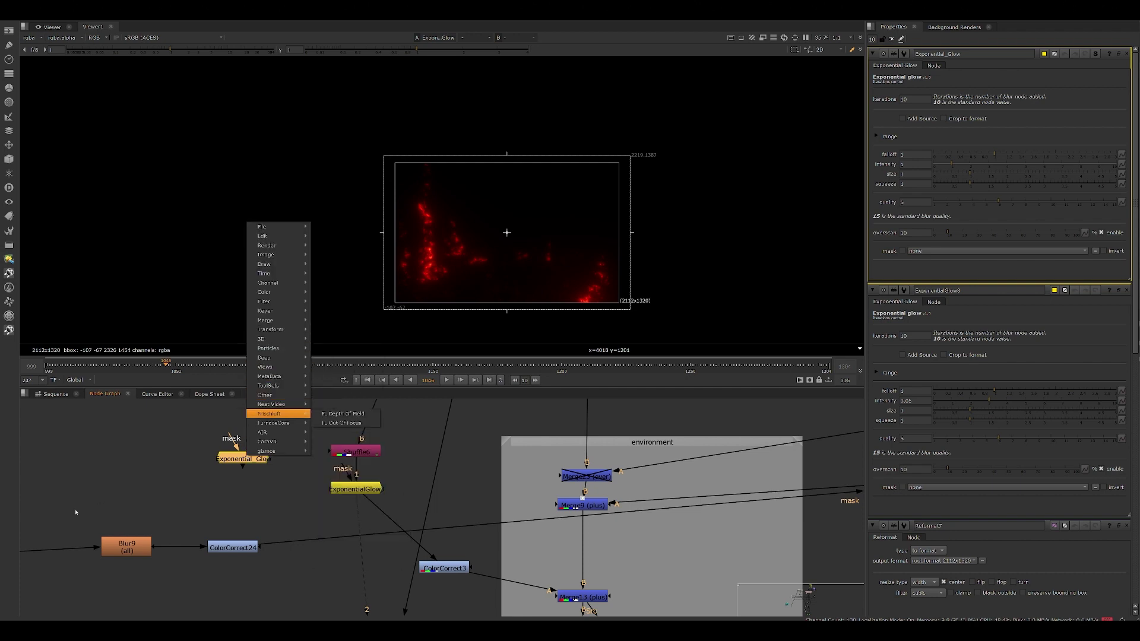
mouse_move(275, 455)
left_click(217, 481)
- Open the export-as-gizmo dialog for the Exponential_Glow node, cancel it and delete the node
left_click(242, 460)
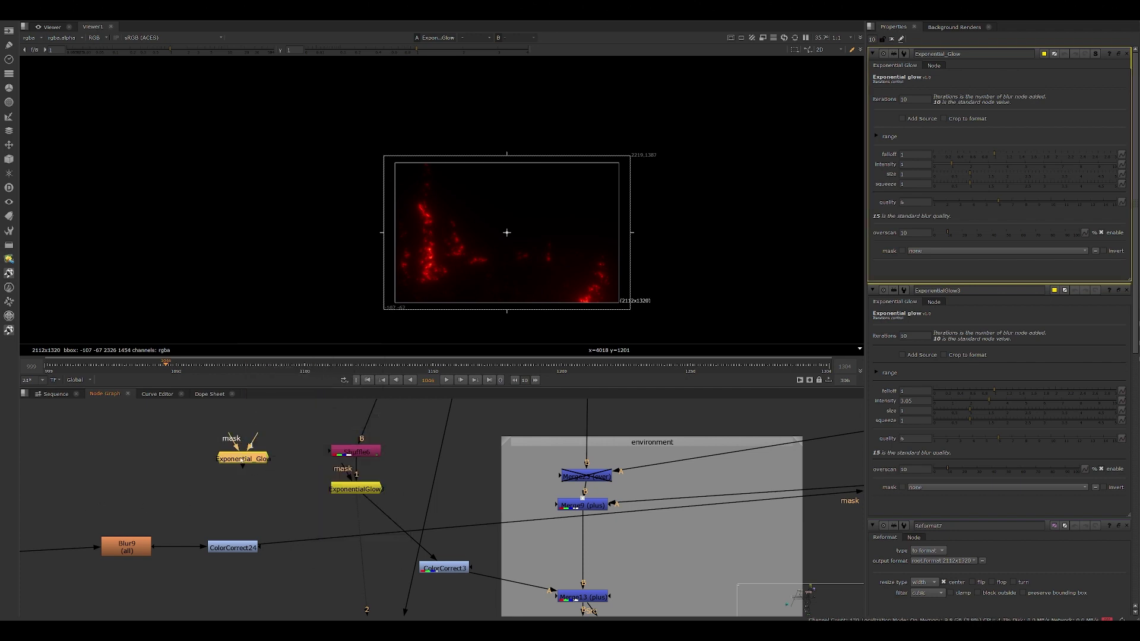
left_click(931, 66)
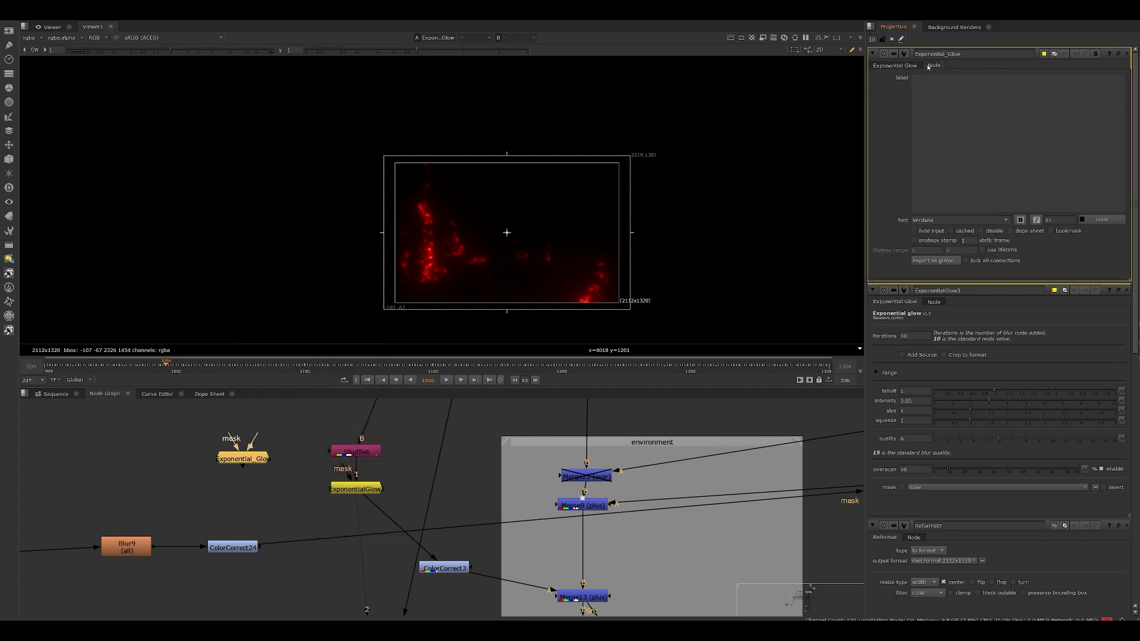
left_click(936, 261)
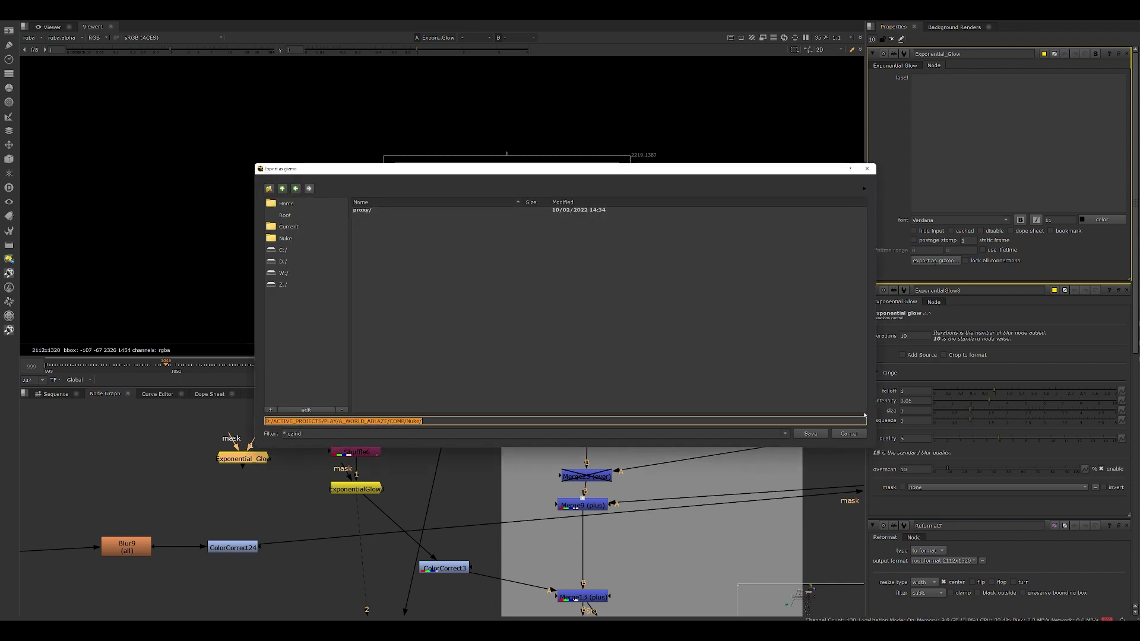
left_click(849, 434)
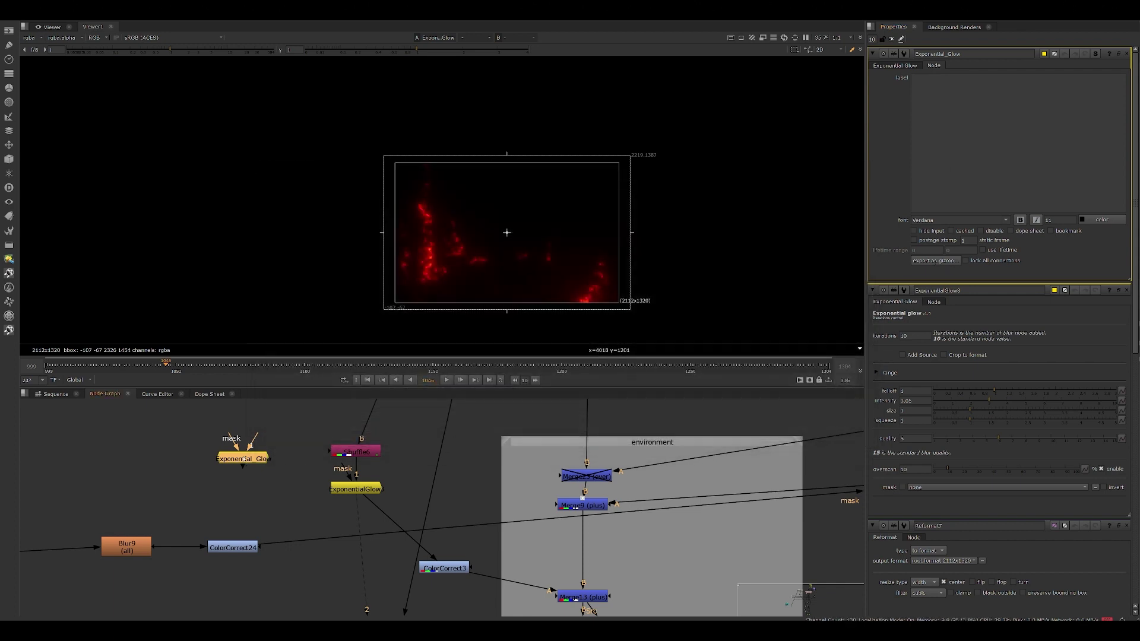
key("Delete")
mouse_move(284, 462)
middle_mouse_down()
mouse_move(254, 471)
mouse_move(289, 484)
middle_mouse_up()
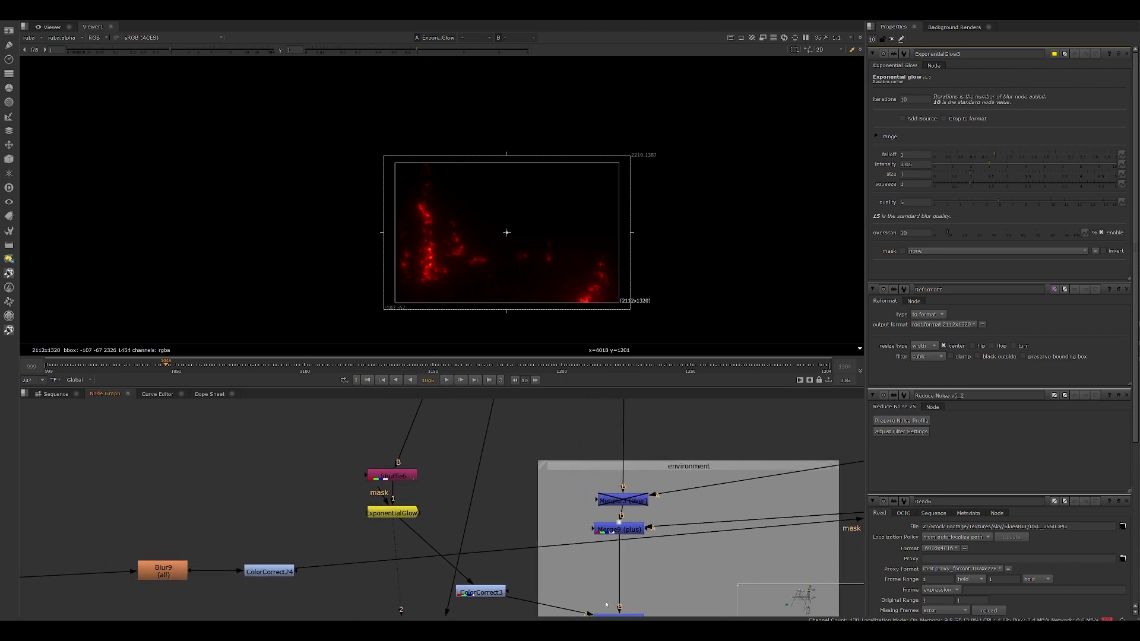
- Switch to Nukepedia and look through the Exponential Glow page's description, example images and comments
key("alt+Tab")
scroll(603, 377, "down", 3)
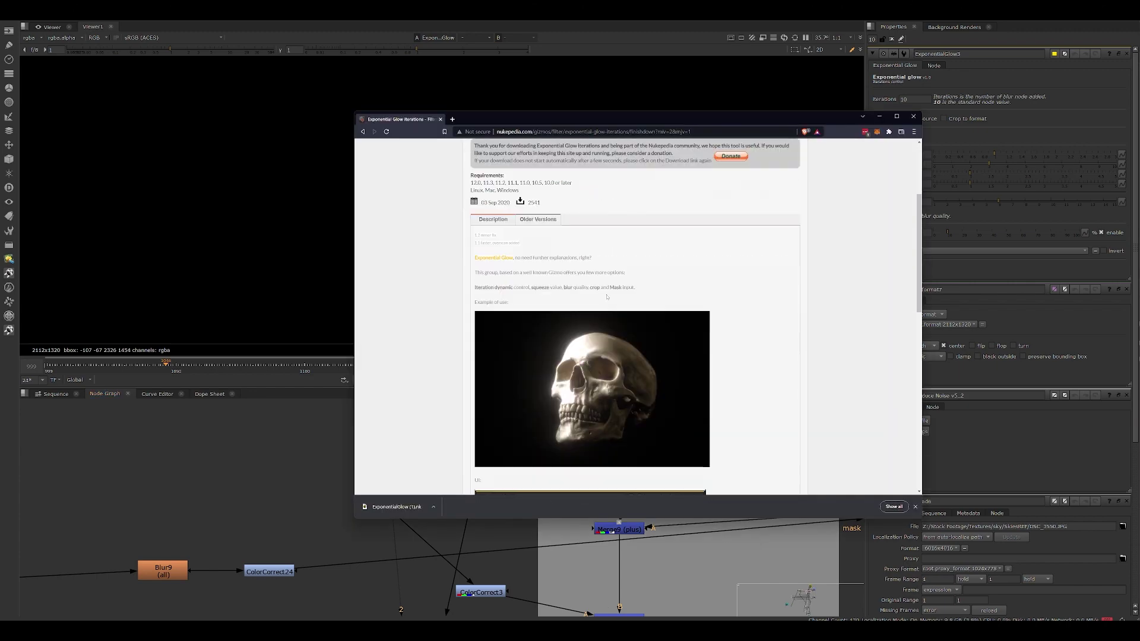
scroll(705, 383, "down", 5)
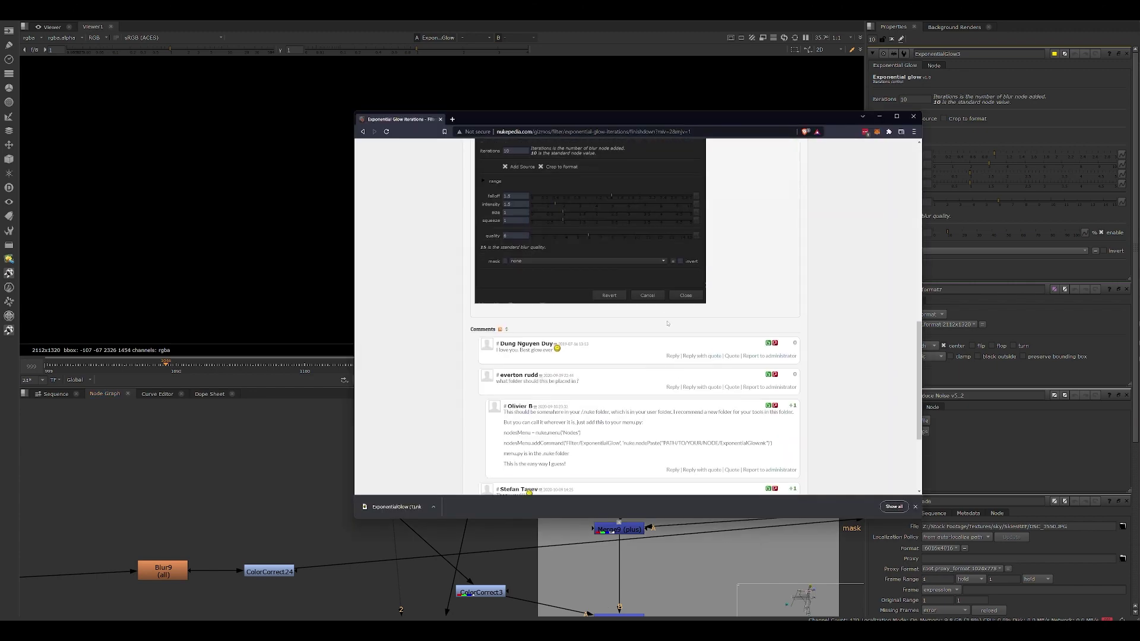
scroll(668, 312, "up", 10)
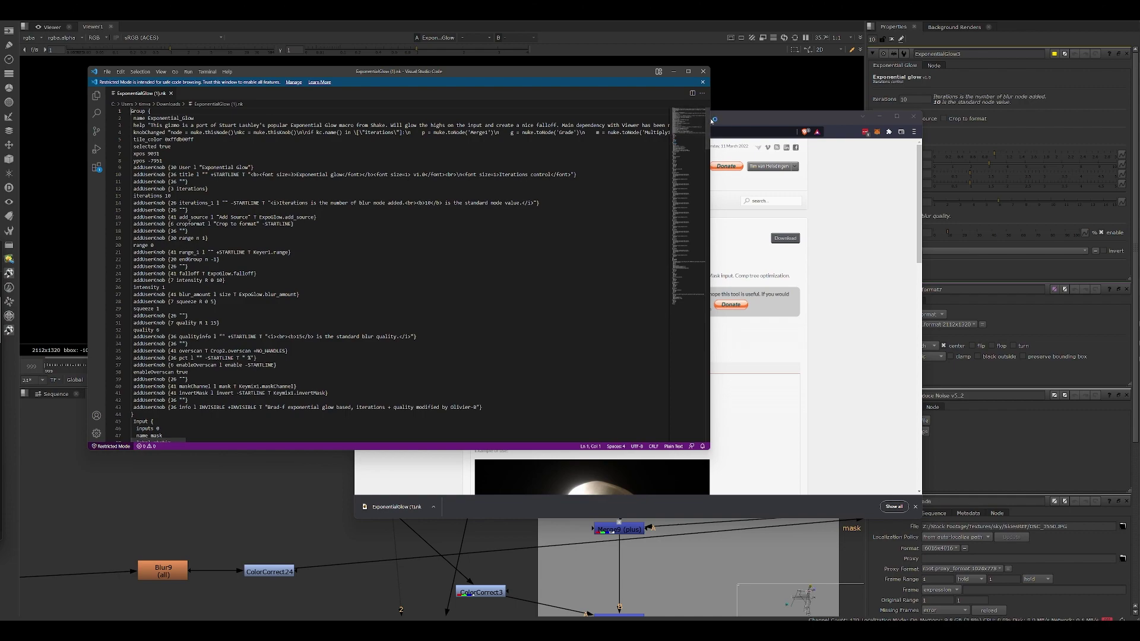
- Copy the entire ExponentialGlow script from Visual Studio Code and paste it into Nuke's node graph
left_click_drag(706, 128, 670, 370)
left_click(440, 292)
key("ctrl+a")
key("ctrl+c")
left_click(208, 488)
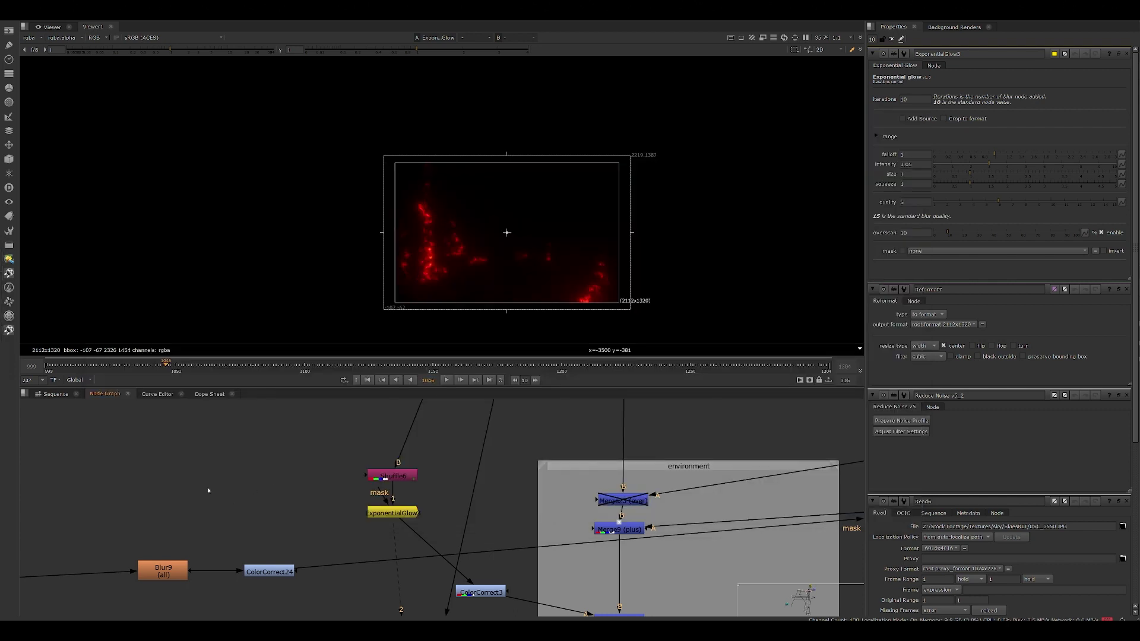
key("ctrl+v")
- Reposition the pasted Exponential_Glow node in empty space and delete it
left_click_drag(221, 500, 295, 466)
left_click_drag(220, 425, 310, 487)
left_click(295, 466)
key("Delete")
middle_click_drag(314, 467, 283, 485)
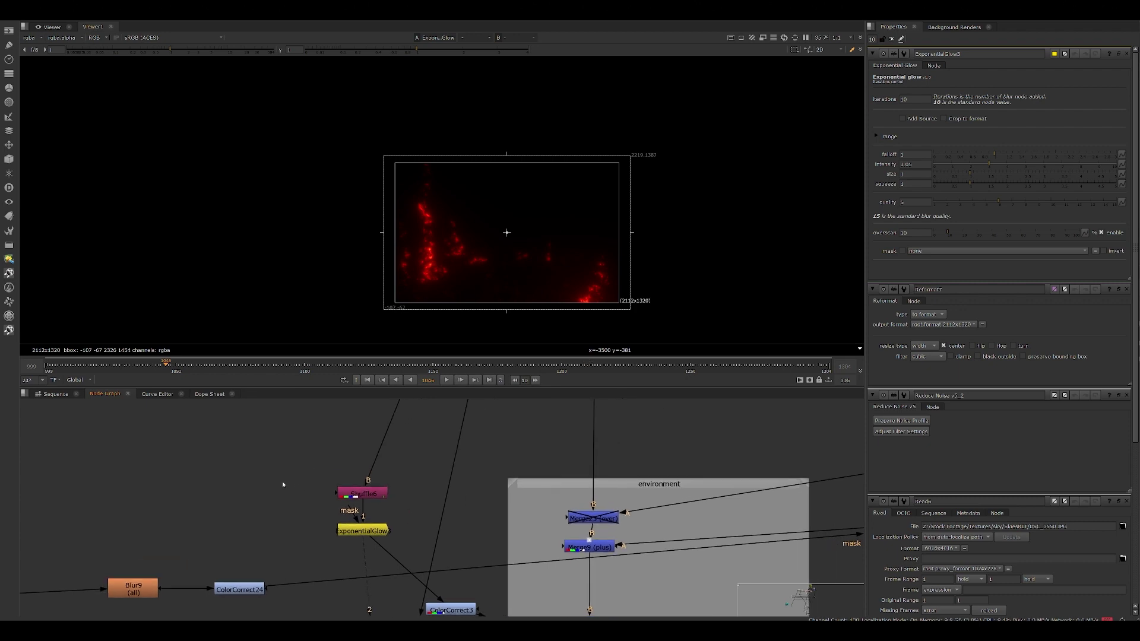
scroll(376, 481, "up", 1)
middle_click_drag(376, 482, 275, 483)
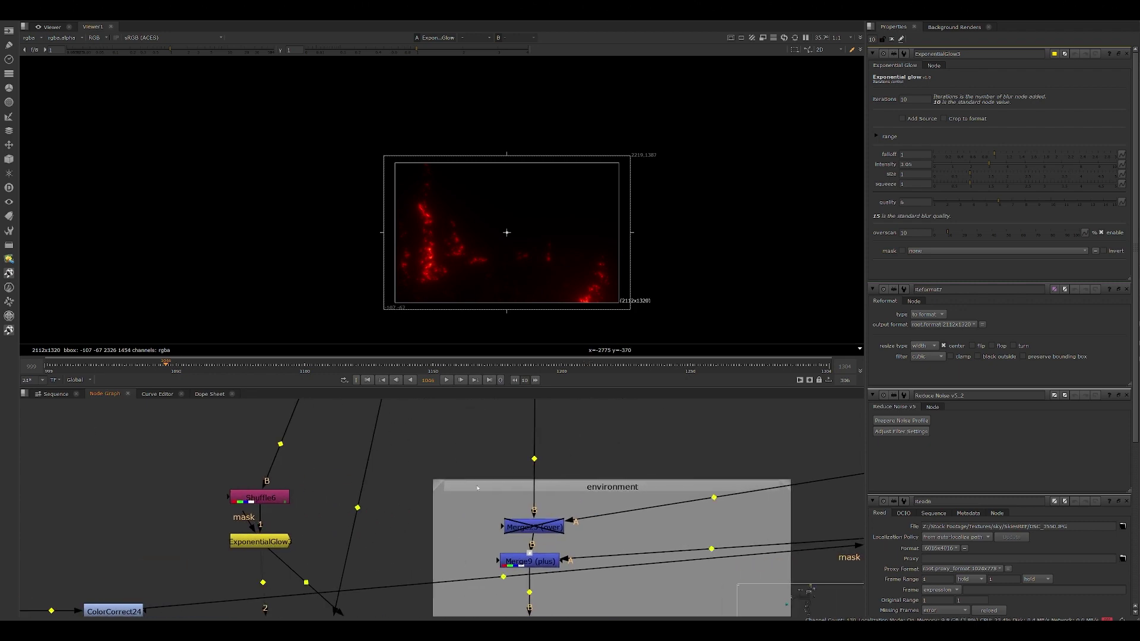
scroll(525, 535, "down", 4)
middle_click_drag(590, 453, 483, 568)
scroll(526, 535, "down", 3)
middle_click_drag(483, 458, 532, 465)
scroll(505, 521, "up", 4)
scroll(511, 472, "down", 4)
scroll(461, 549, "up", 3)
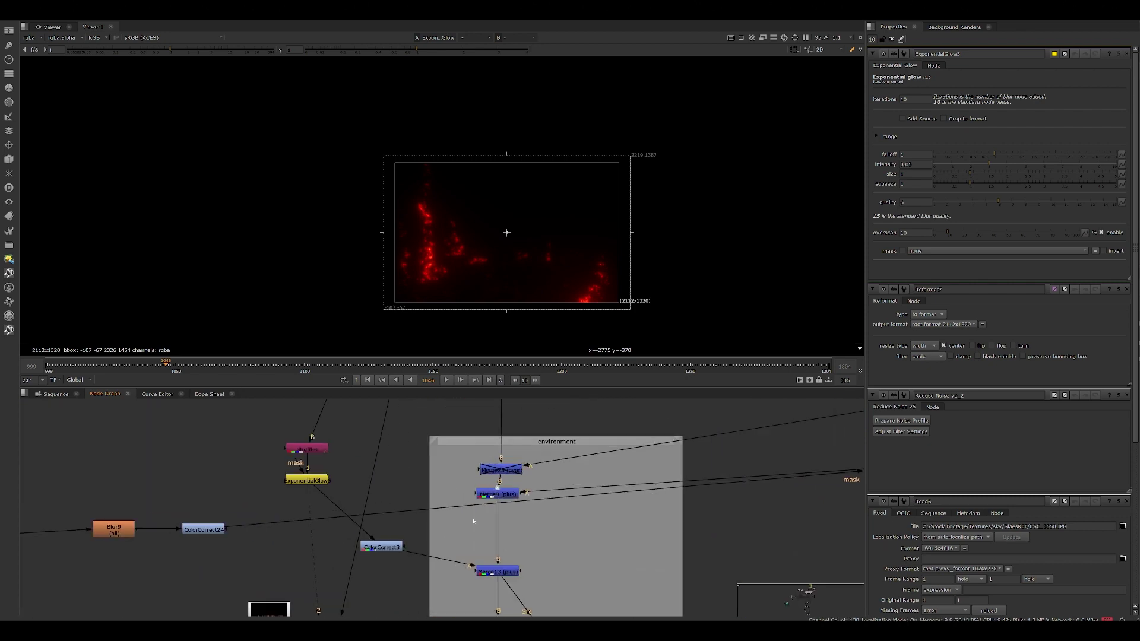
- Paste the Exponential_Glow node into empty space, open its export-as-gizmo dialog and cancel it
middle_click_drag(471, 565, 478, 472)
middle_click_drag(386, 415, 535, 607)
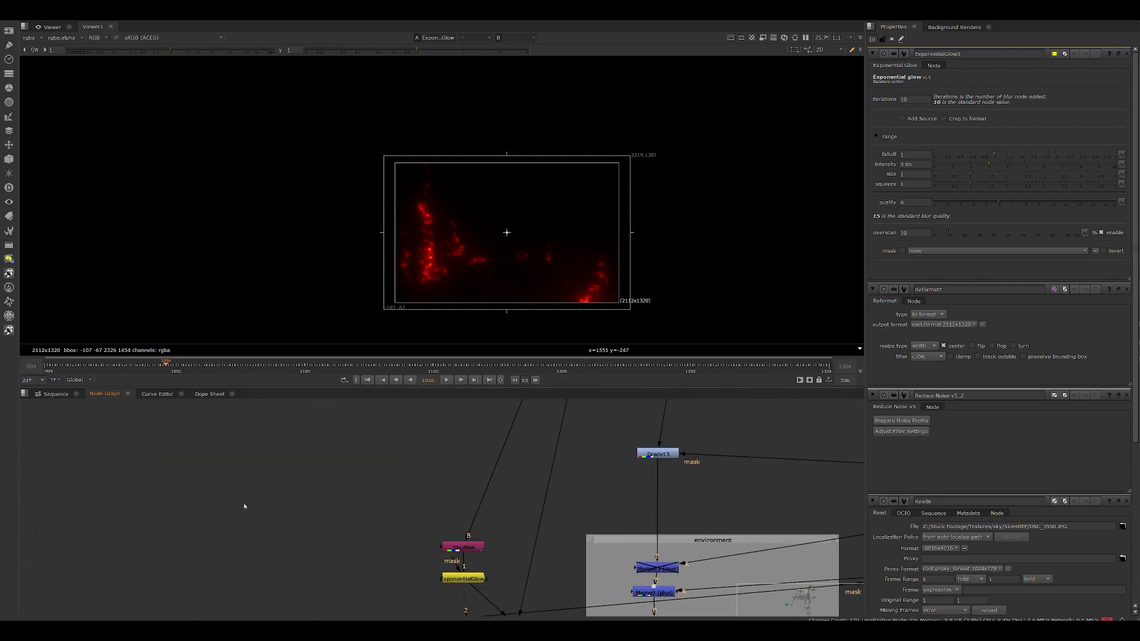
key("ctrl+v")
double_click(243, 491)
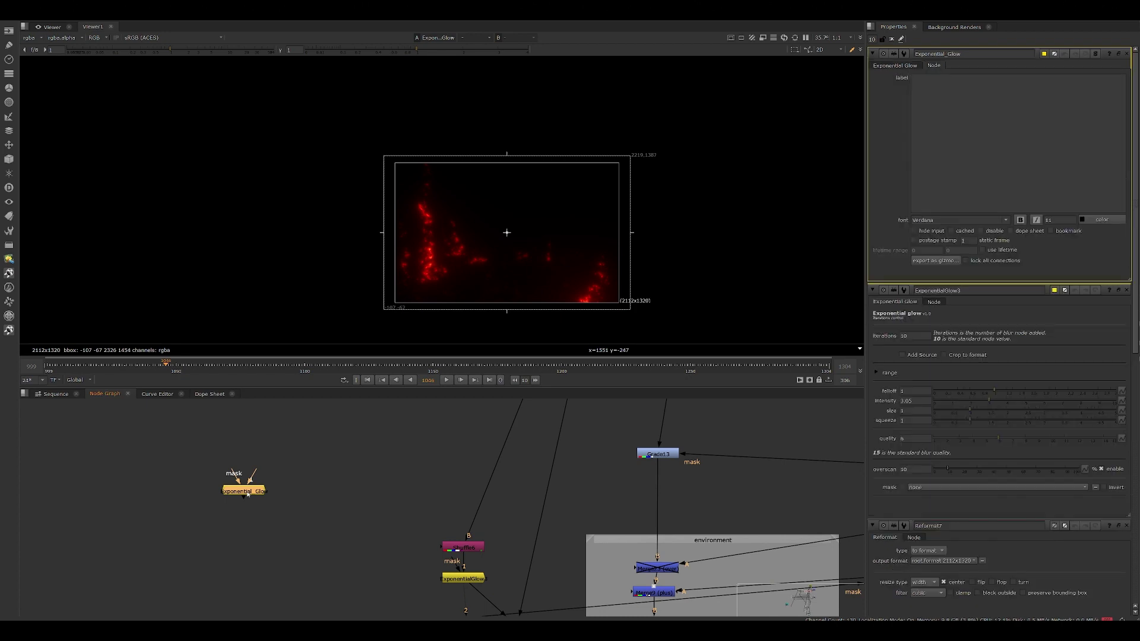
left_click(933, 264)
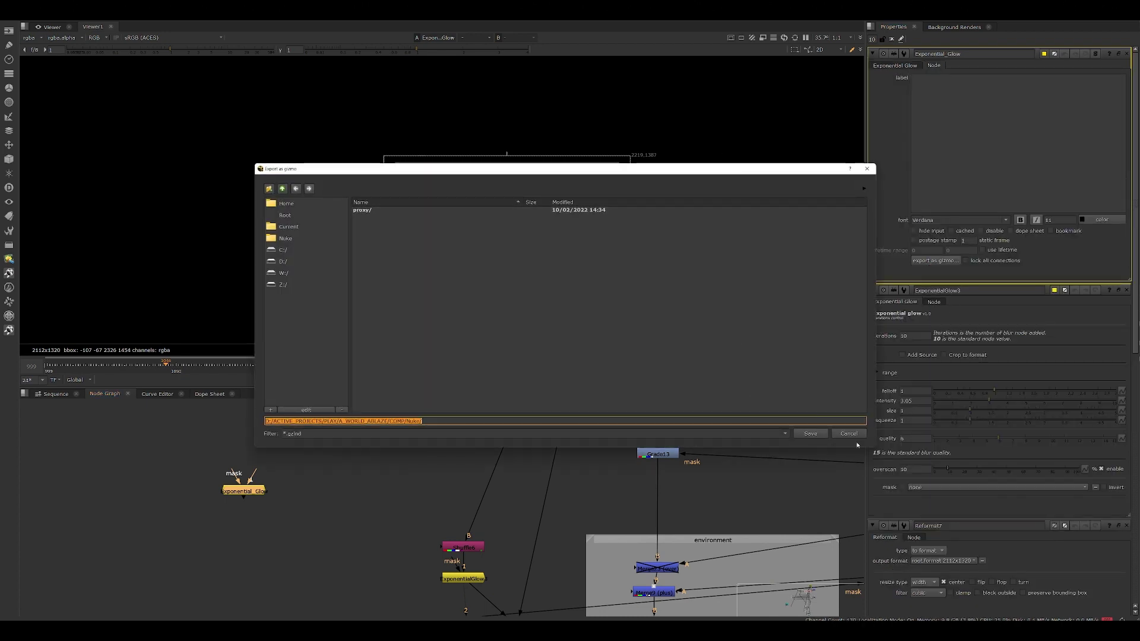
key("Escape")
- Search for "ex" to add the ExponentialGlow gizmo, and delete both it and the pasted Exponential_Glow node
left_click(298, 500)
key("Tab")
type("ex")
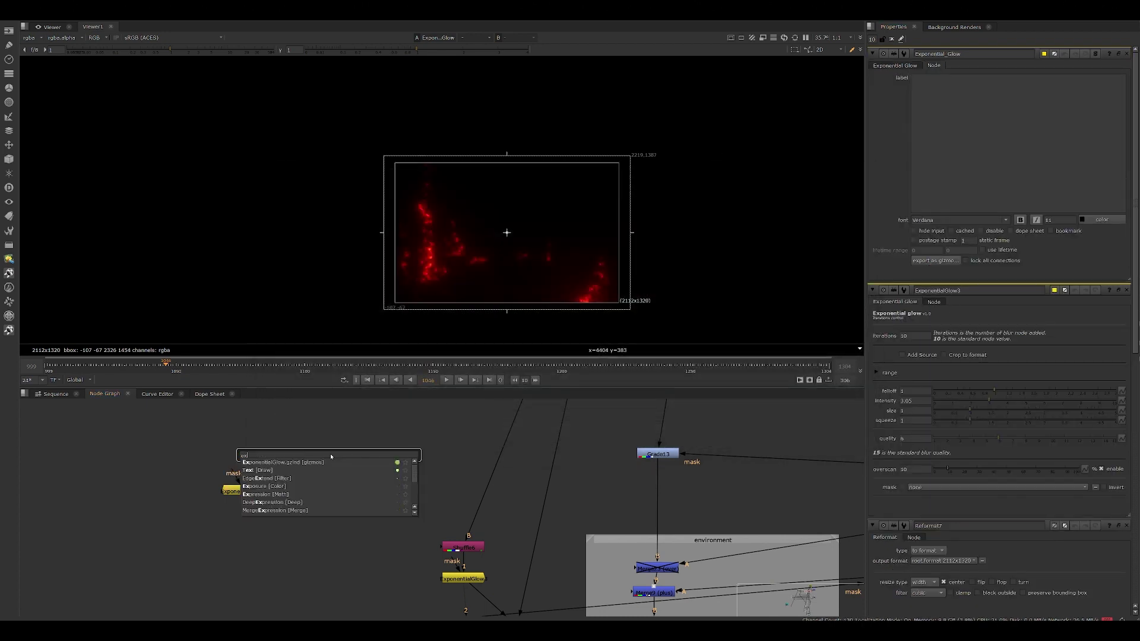
key("Return")
left_click_drag(214, 442, 315, 518)
key("Delete")
- Display the Merge13 (plus) output in the environment backdrop and view the whole frame
scroll(396, 551, "down", 1)
middle_click_drag(517, 603, 494, 523)
middle_click_drag(638, 566, 507, 490)
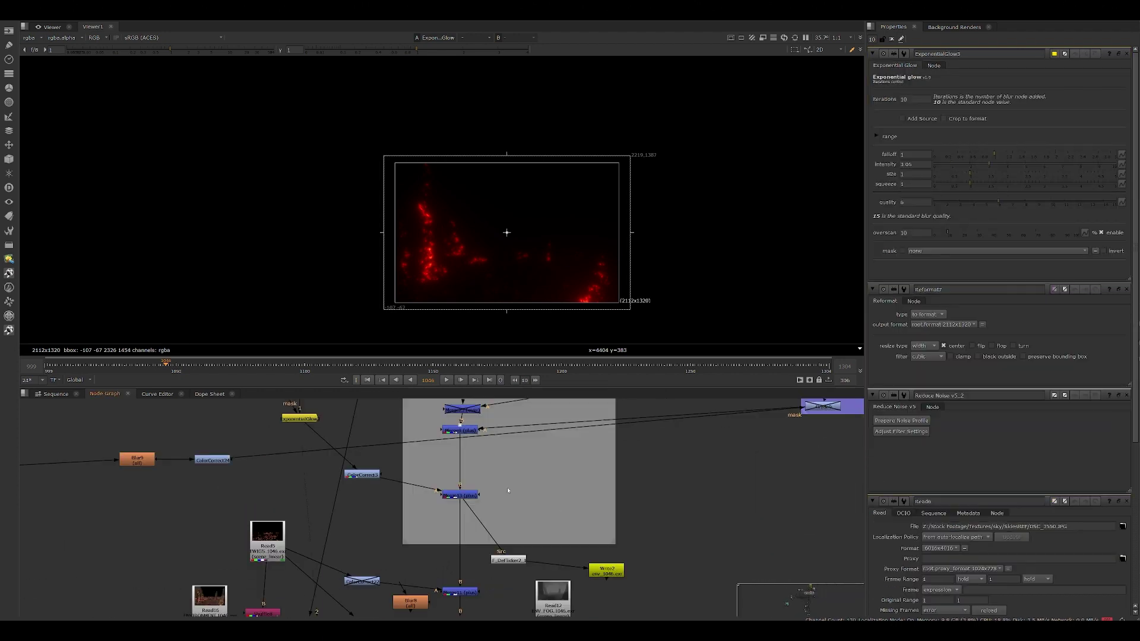
left_click(455, 496)
key("1")
middle_click_drag(436, 254, 475, 205)
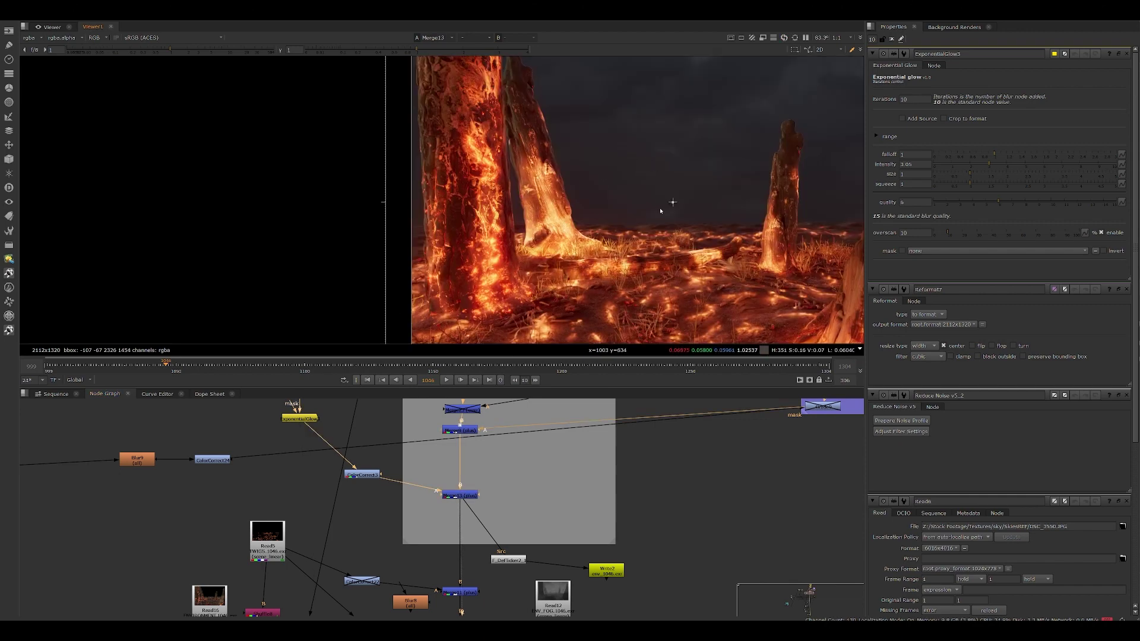
middle_click_drag(604, 207, 496, 213)
scroll(493, 218, "down", 4)
scroll(624, 525, "down", 3)
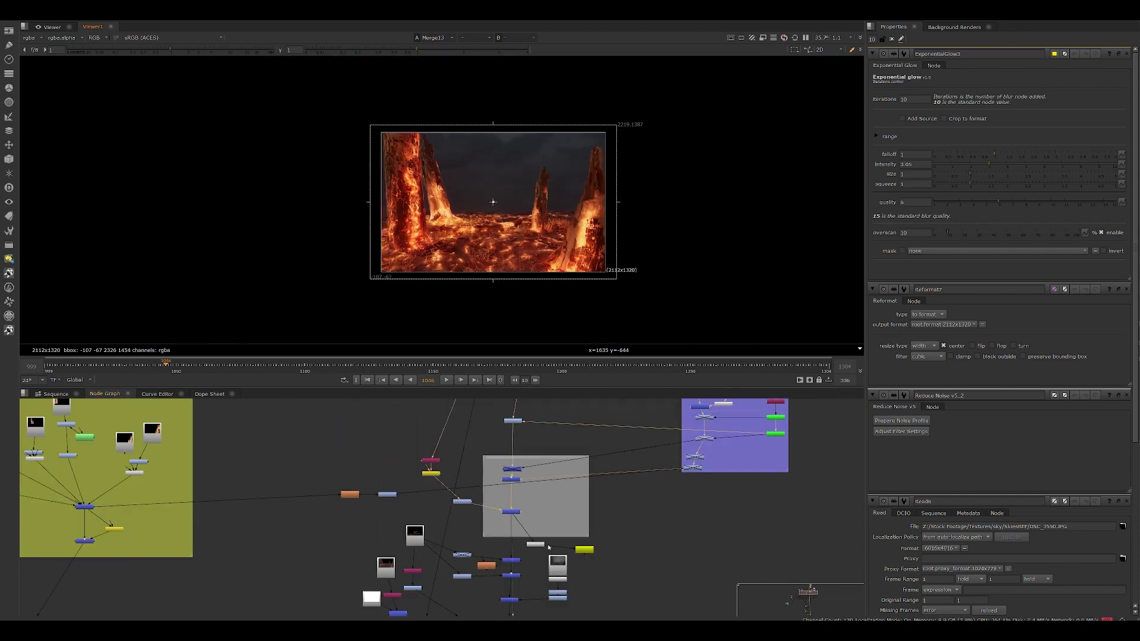
- Display the output of the Merge11 node below Merge13 and examine the burning ground up close
scroll(522, 478, "up", 5)
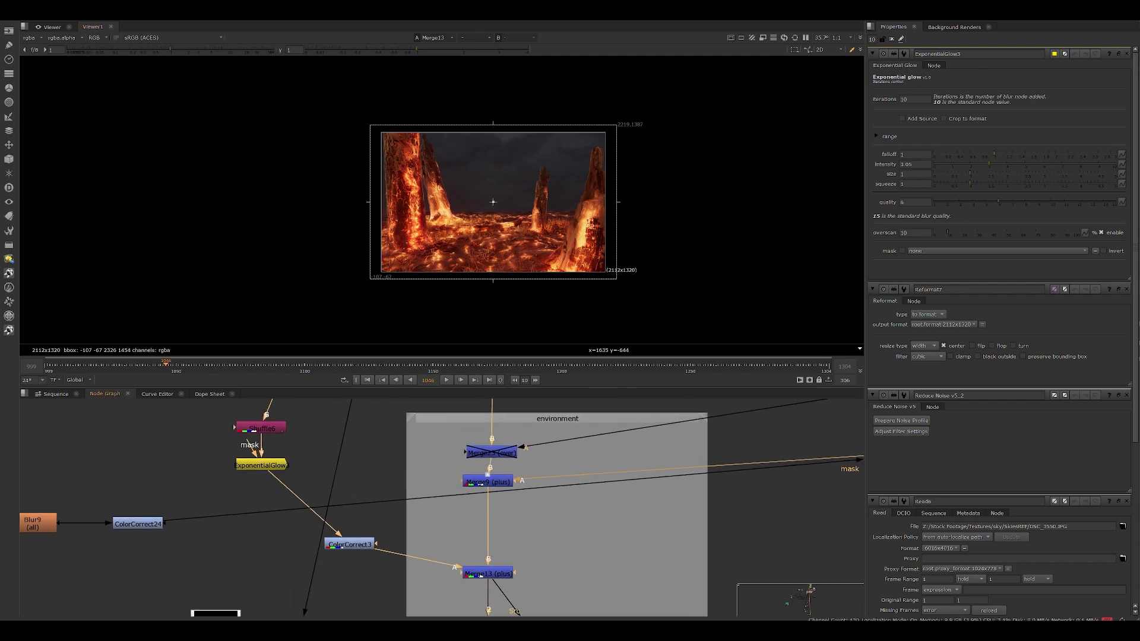
left_click(489, 574)
left_click(619, 573)
middle_click_drag(619, 575, 584, 431)
left_click(454, 568)
key("1")
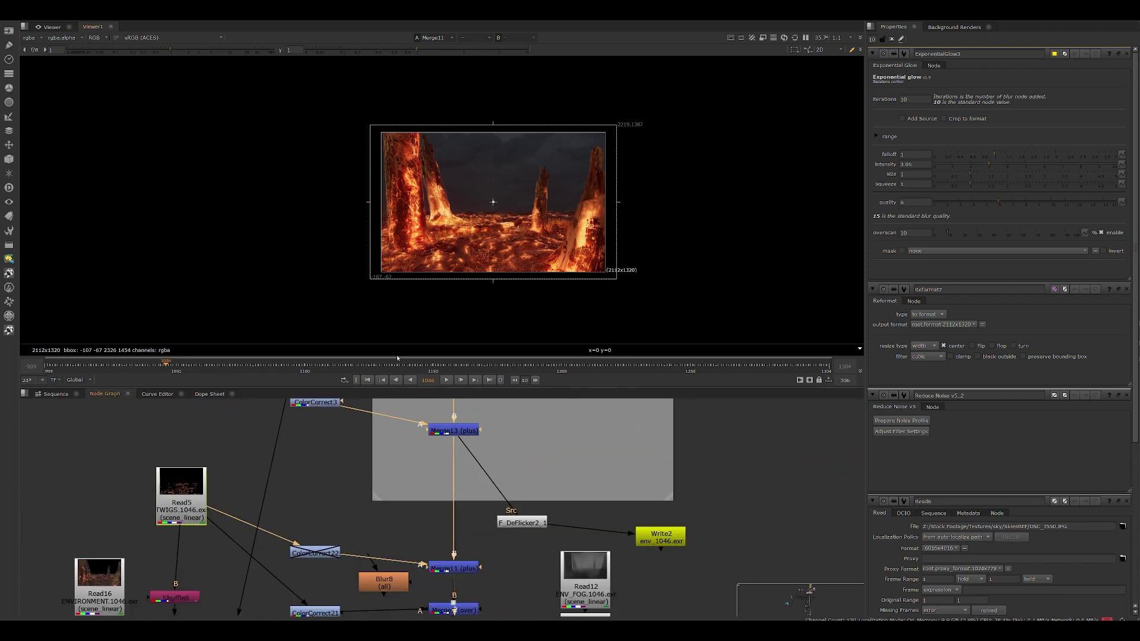
scroll(480, 228, "up", 4)
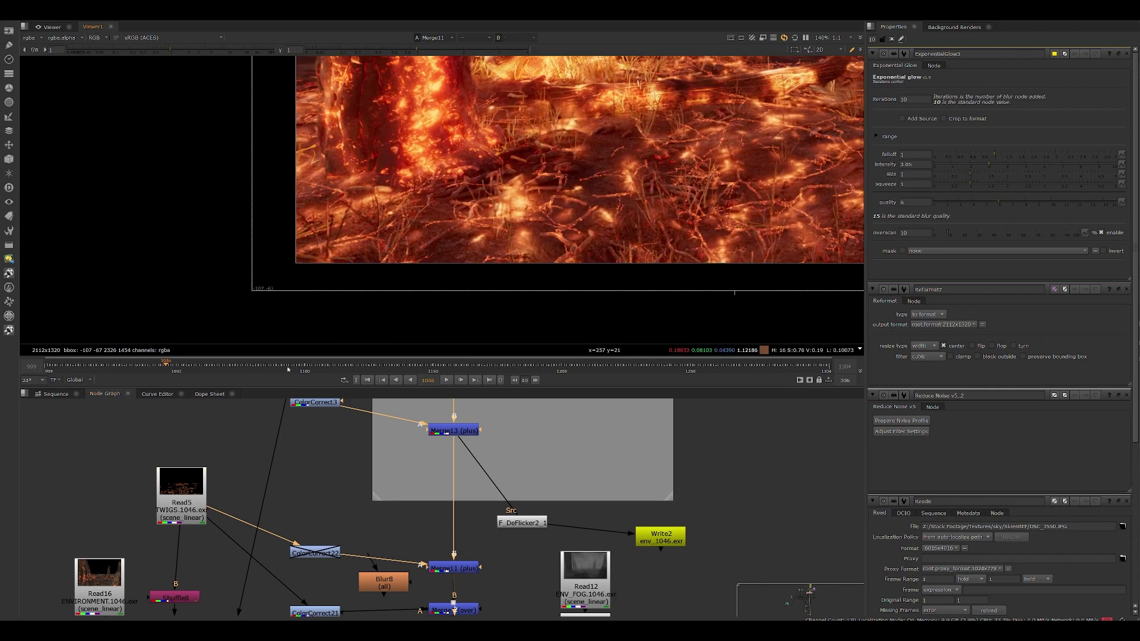
- Display the Read5 TWIGS render on its own and examine the glowing twigs
left_click_drag(181, 484, 179, 484)
key("1")
middle_click_drag(491, 263, 402, 319)
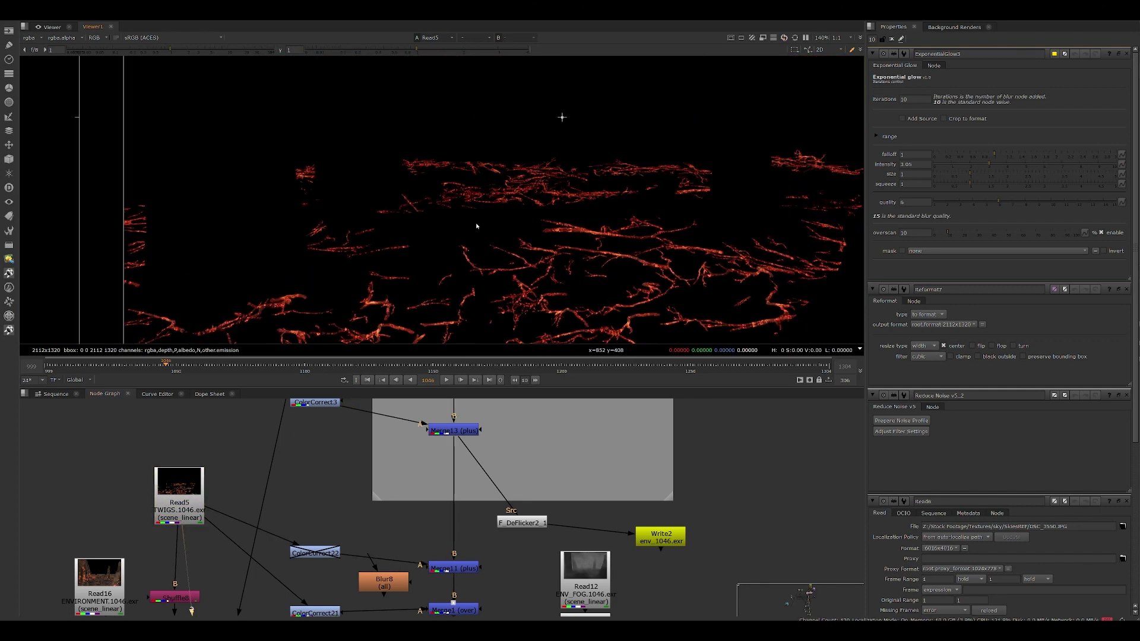
- Compare the Merge11 output with Merge13 and examine the foreground ground without the twigs
left_click(447, 569)
key("1")
middle_click_drag(452, 433, 425, 500)
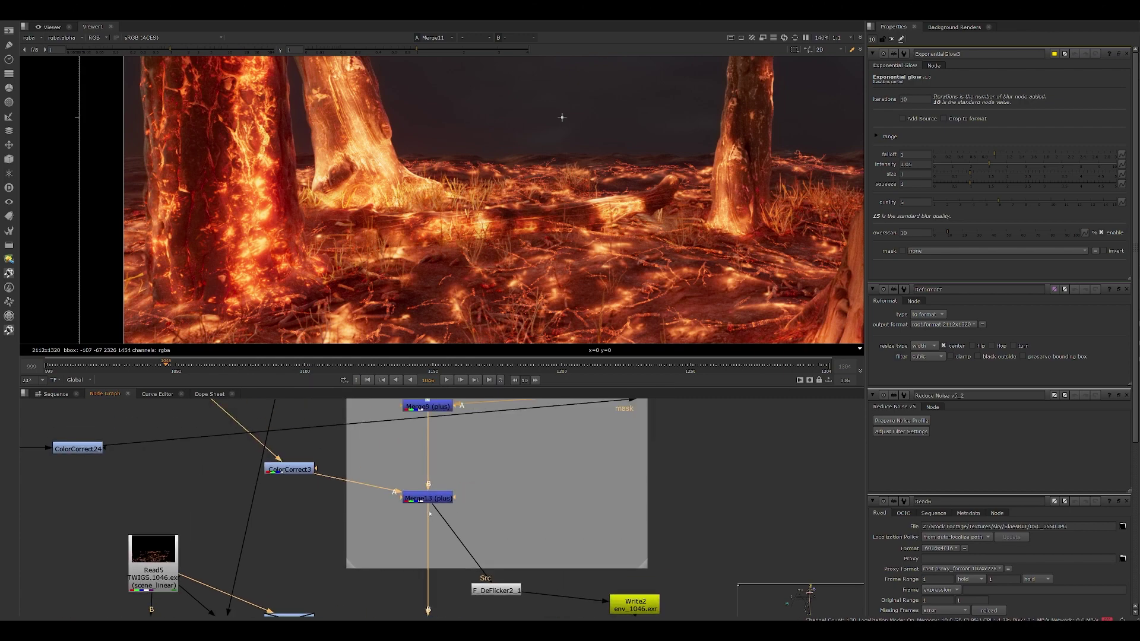
left_click(425, 501)
key("1")
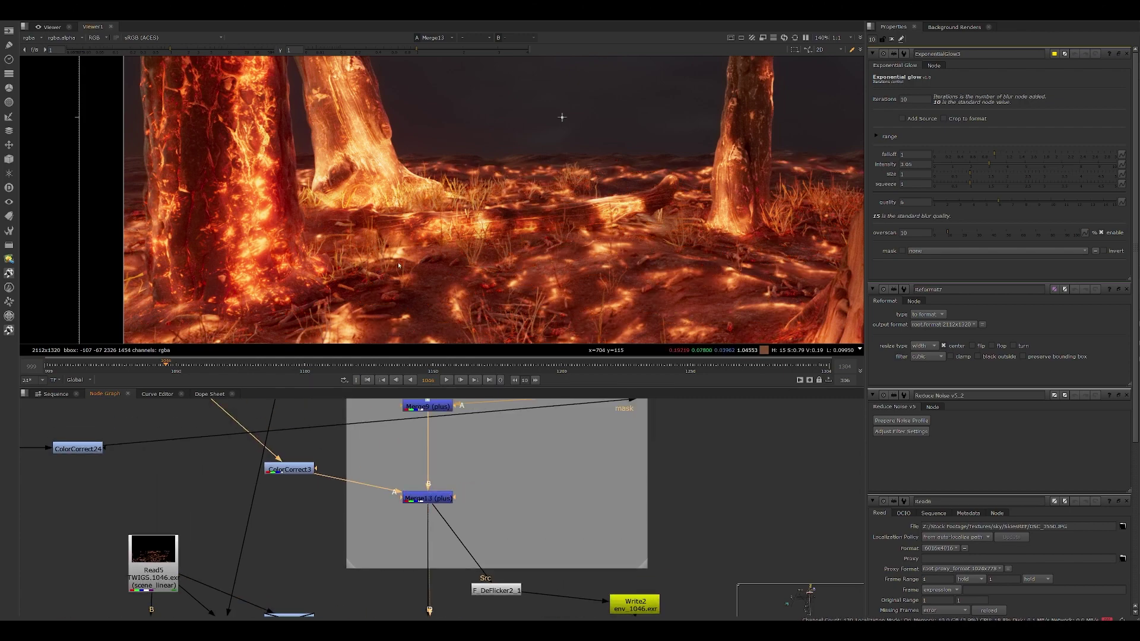
scroll(398, 266, "up", 4)
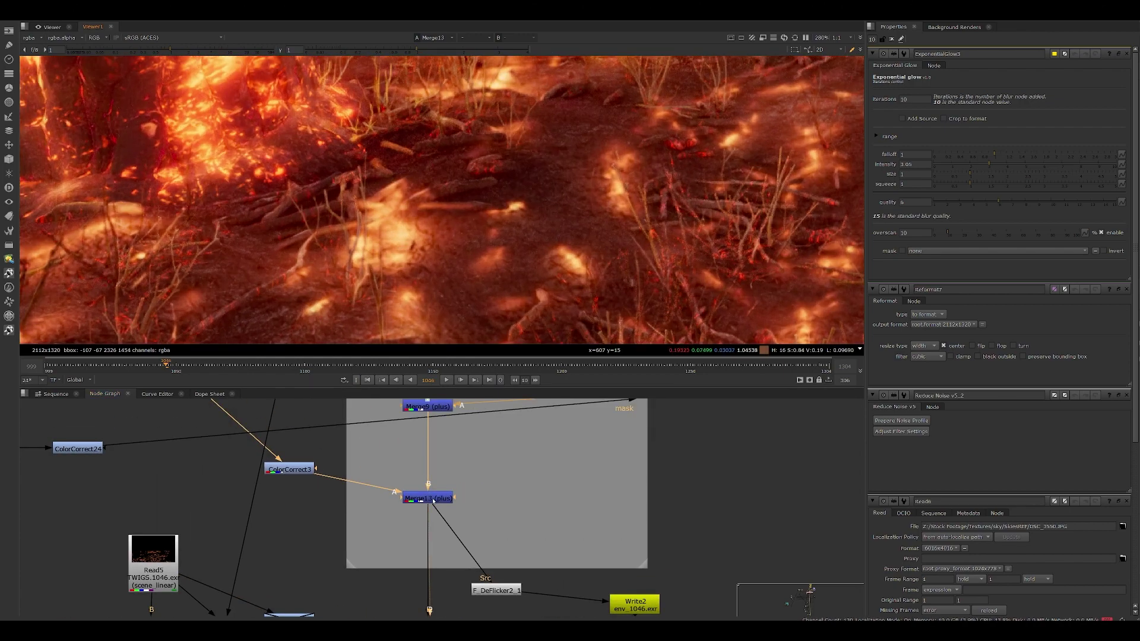
- Display the Merge11 output again and view more of the ground with the twigs added
left_click(440, 517)
scroll(480, 407, "down", 1)
middle_click_drag(427, 604, 405, 530)
left_click(409, 527)
key("1")
scroll(528, 253, "down", 5)
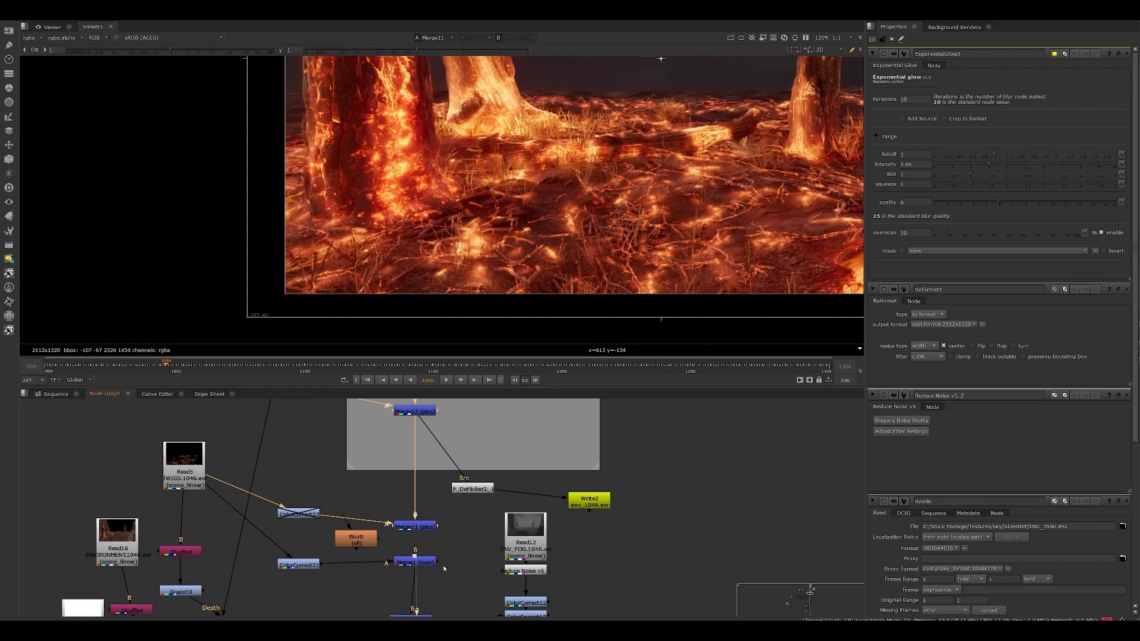
- Display the Merge1 output and the Merge17 fog merge beneath it, viewing the whole frame
left_click(426, 563)
key("1")
left_click(454, 541)
key("Down")
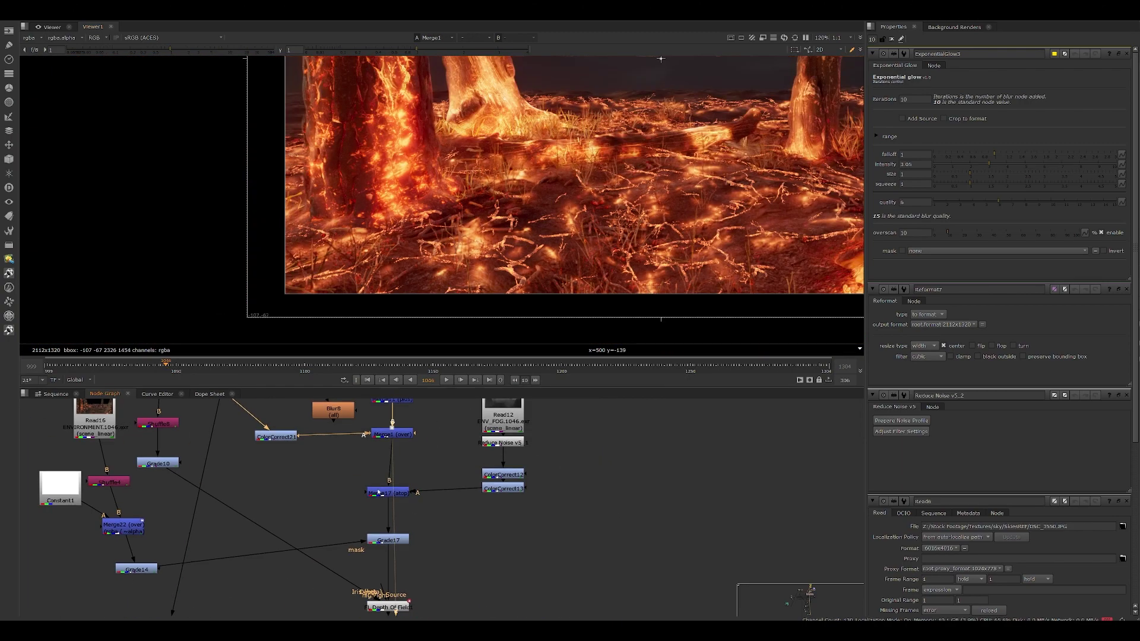
middle_click_drag(661, 65, 514, 208)
scroll(514, 207, "down", 5)
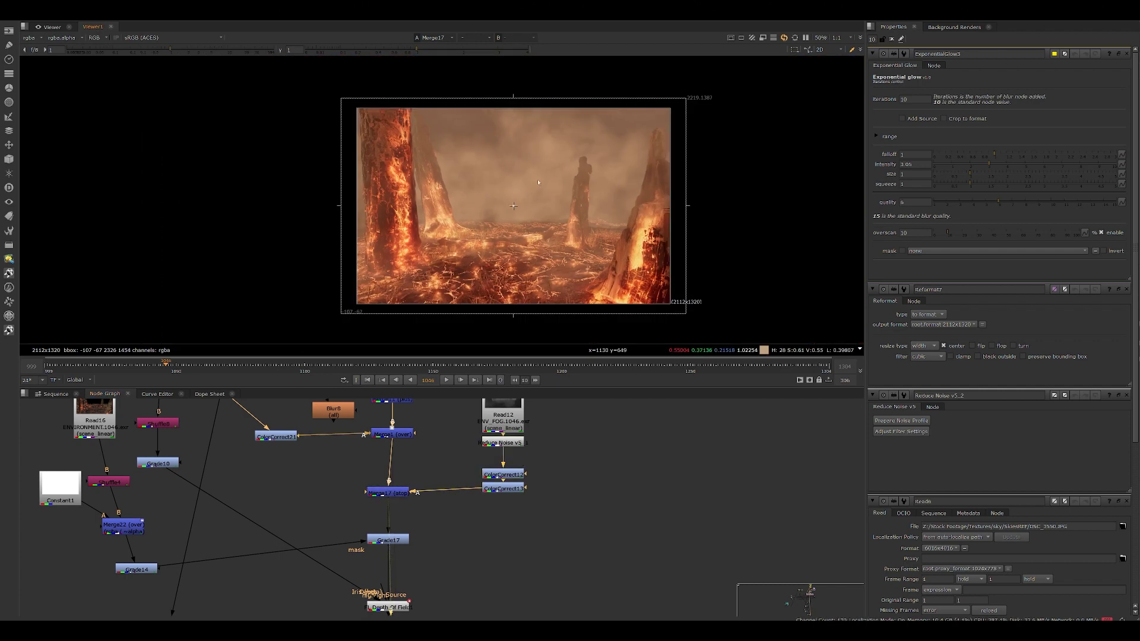
- Compare the Merge1 output with the Merge17 fog merge to examine how the fog changes the frame
middle_click_drag(619, 462, 560, 570)
key("Up")
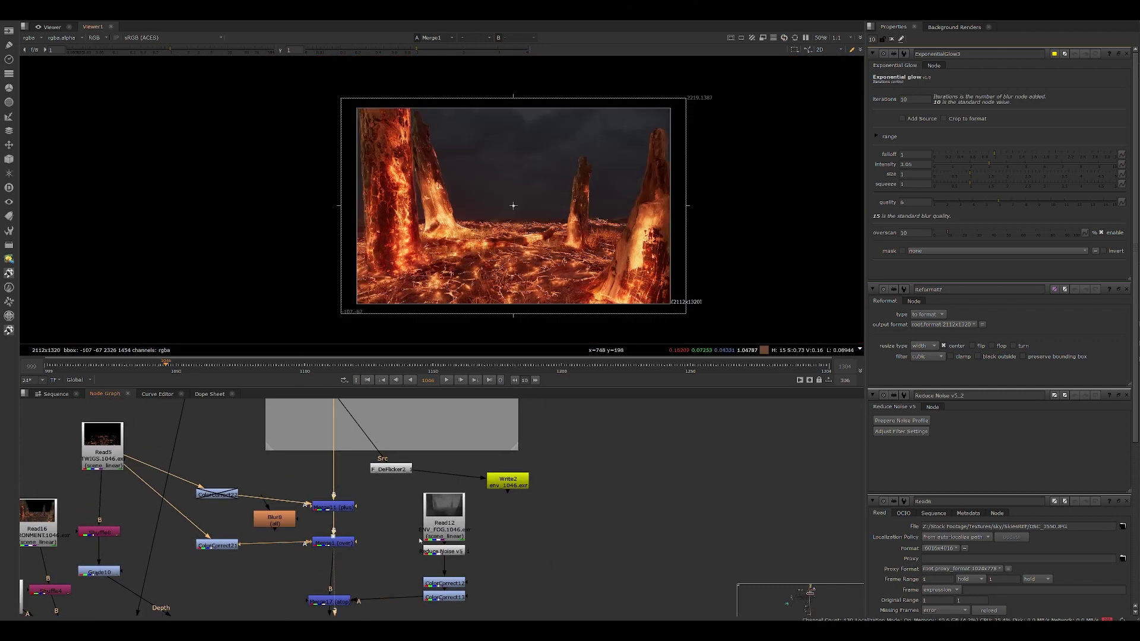
left_click(326, 603)
key("2")
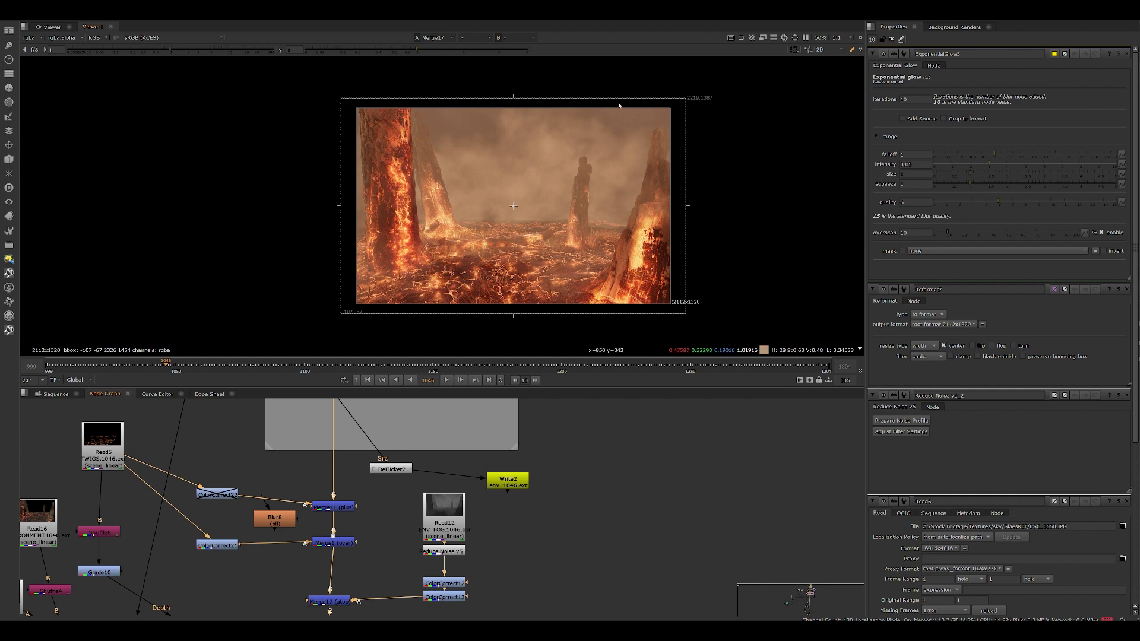
middle_click_drag(574, 242, 602, 207)
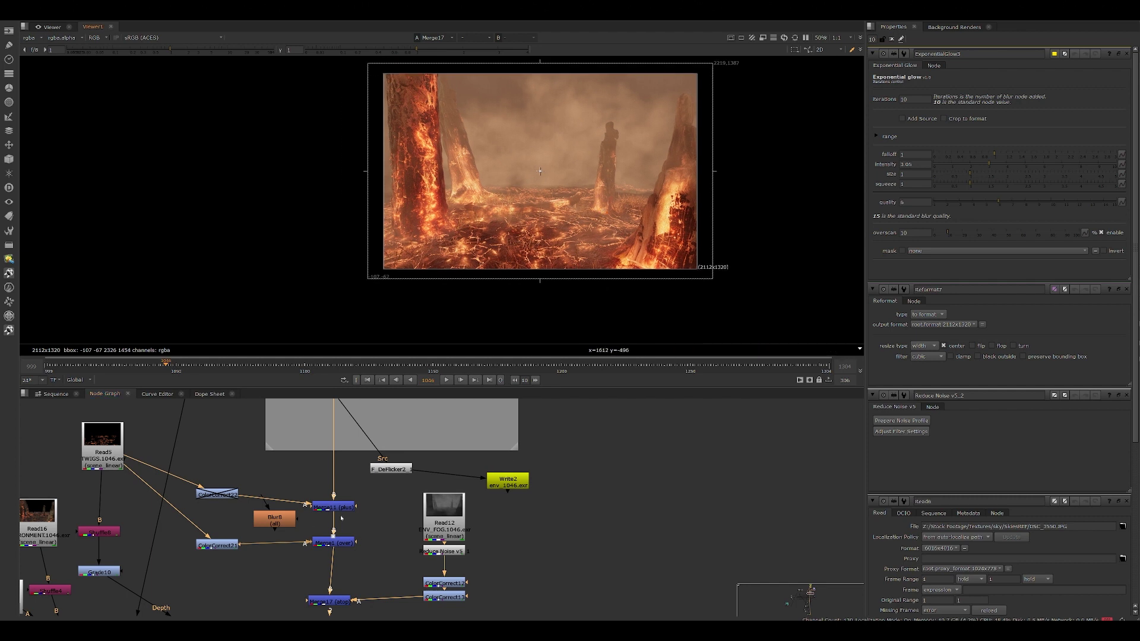
- Switch again between the upper twigs merge and Merge17, and examine the foreground and whole frame under the fog
left_click(338, 508)
key("2")
key("Down")
key("Down")
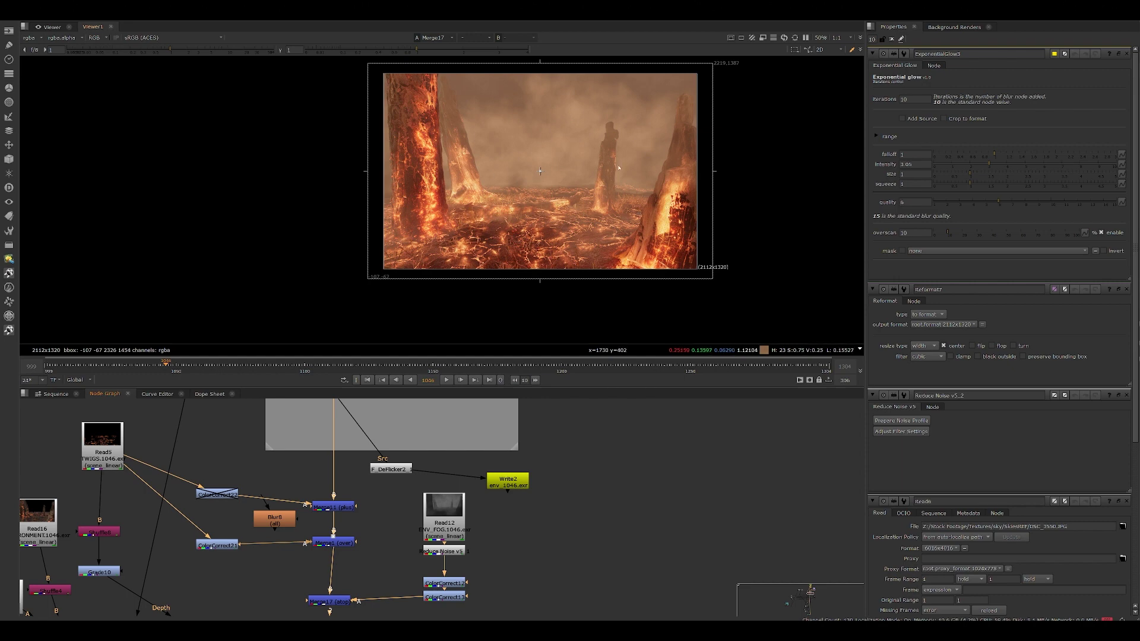
scroll(637, 148, "up", 6)
middle_click_drag(314, 277, 515, 174)
scroll(515, 174, "down", 5)
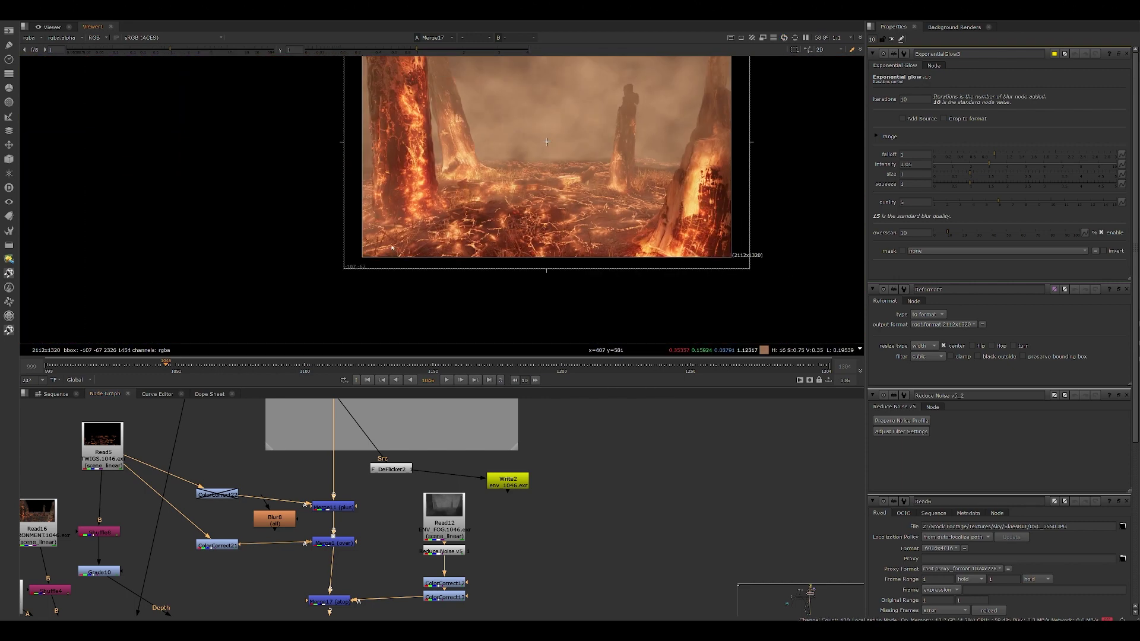
middle_click_drag(390, 242, 367, 271)
scroll(462, 342, "down", 1)
- Display the Grade14 depth mask that feeds the Grade17 mask input
middle_click_drag(358, 606, 431, 447)
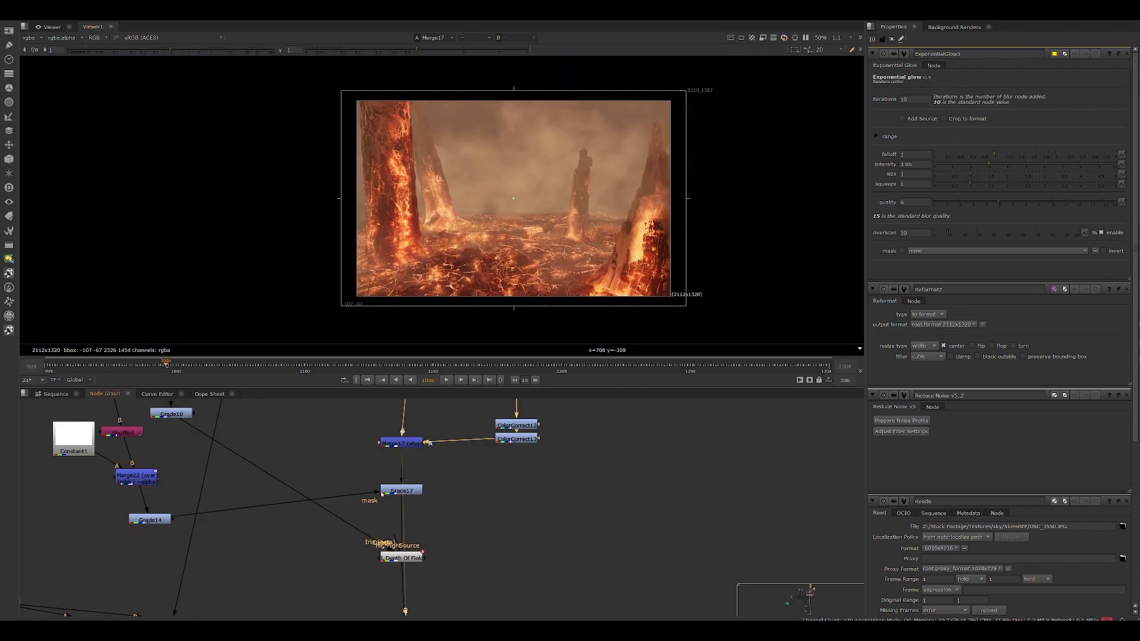
left_click(394, 492)
left_click(141, 520)
key("1")
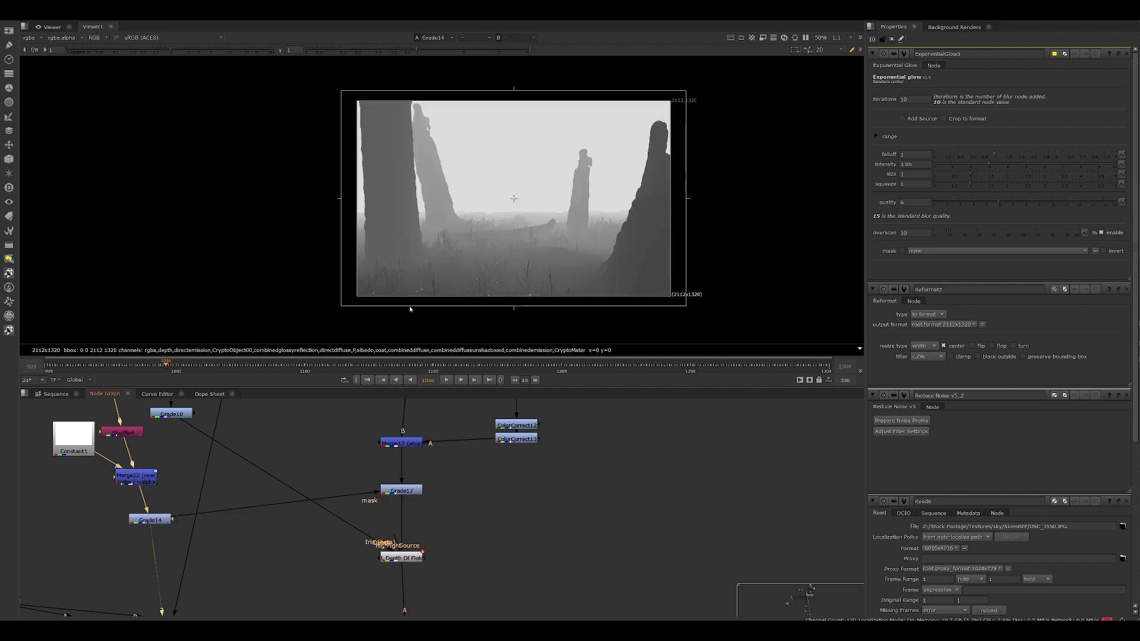
- Compare the Merge17 output with Grade17 to examine the effect of the depth-masked grade
left_click(393, 490)
key("1")
left_click(156, 522)
left_click(399, 443)
key("1")
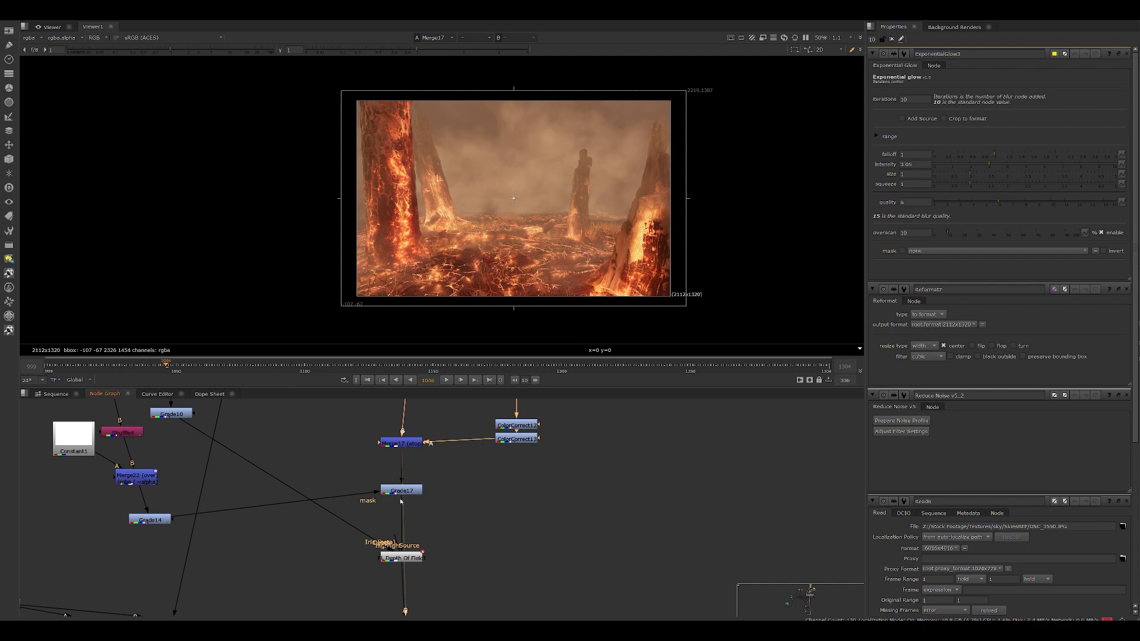
left_click(401, 490)
key("1")
- Open the Grade14 properties and display the Shuffle4 depth pass and the Merge22 output
double_click(149, 520)
middle_click_drag(117, 432, 298, 509)
left_click(298, 508)
key("1")
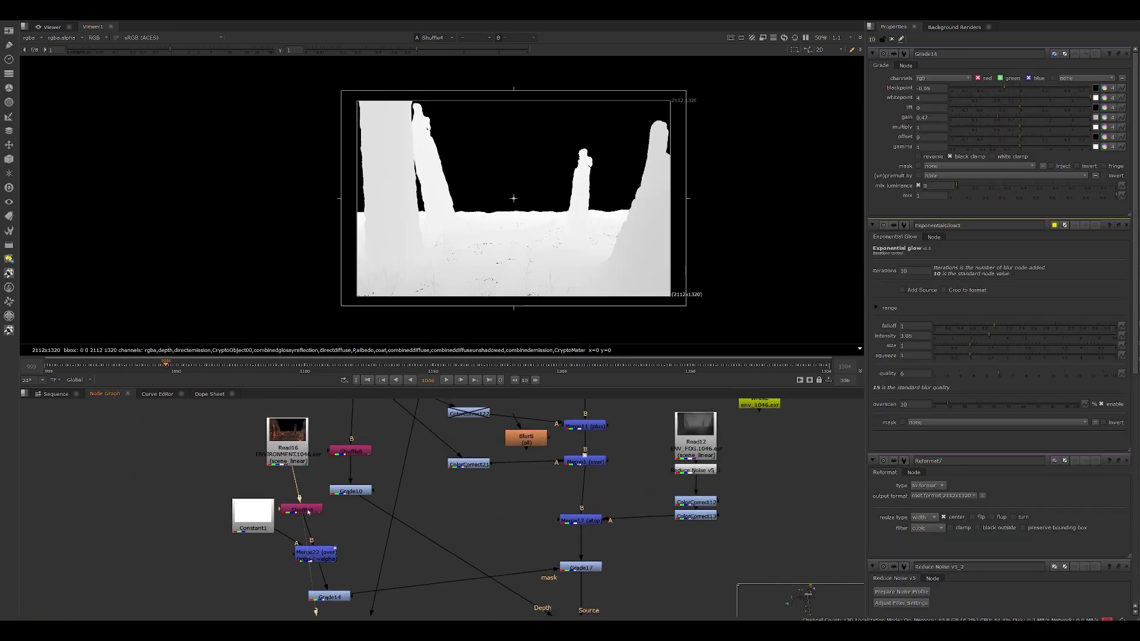
left_click(315, 554)
key("1")
- Examine how Constant1 and Shuffle4 combine in Merge22, viewing the resulting depth image closely
scroll(288, 523, "up", 3)
scroll(273, 525, "up", 1)
left_click_drag(235, 530, 201, 515)
left_click_drag(340, 586, 333, 563)
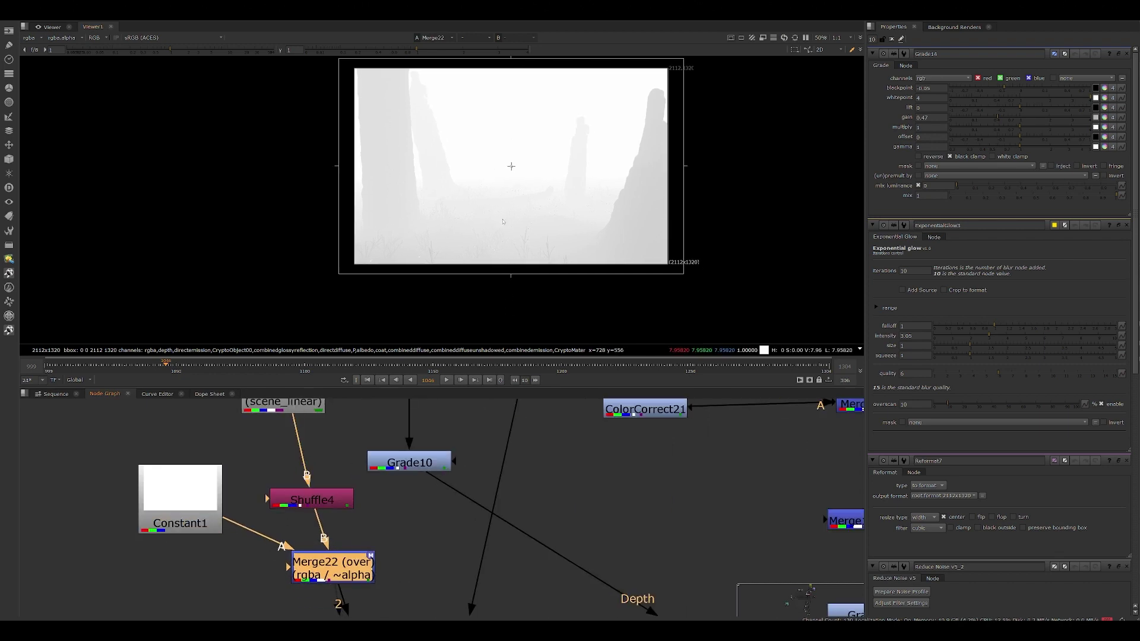
middle_click_drag(501, 183, 438, 224)
scroll(438, 224, "up", 3)
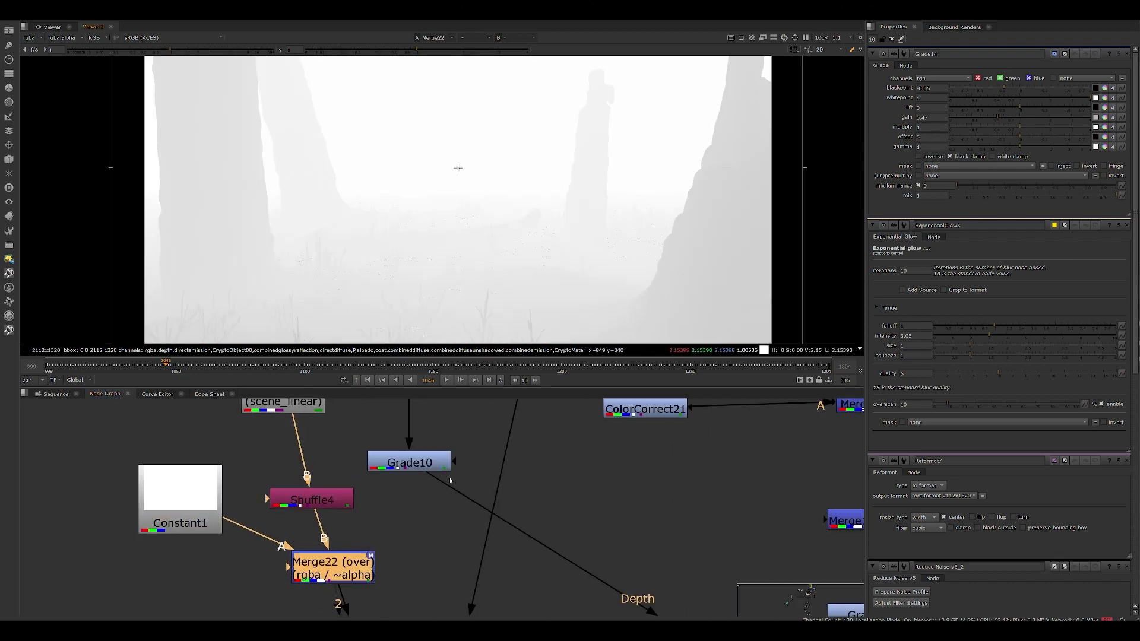
- Follow the depth mask through Grade14 and display the Grade17 output
middle_click_drag(439, 607, 373, 430)
left_click(301, 495)
key("2")
scroll(763, 458, "down", 1)
middle_click_drag(762, 458, 546, 500)
left_click(582, 482)
key("1")
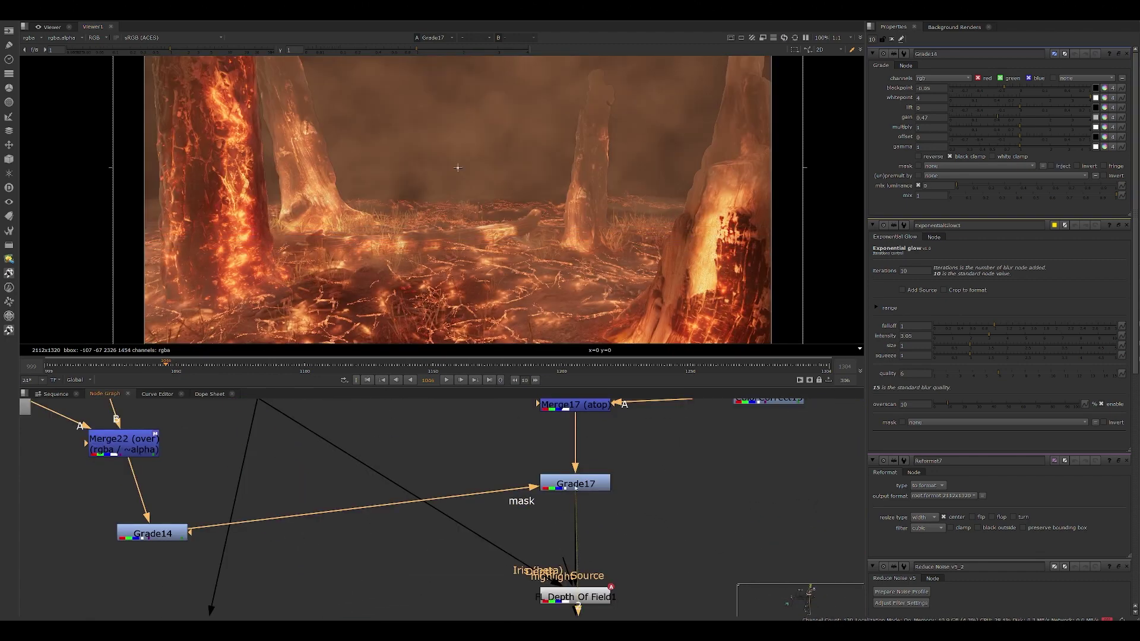
- Try raising the Grade17 gain to 1.94 and undo the change
double_click(582, 482)
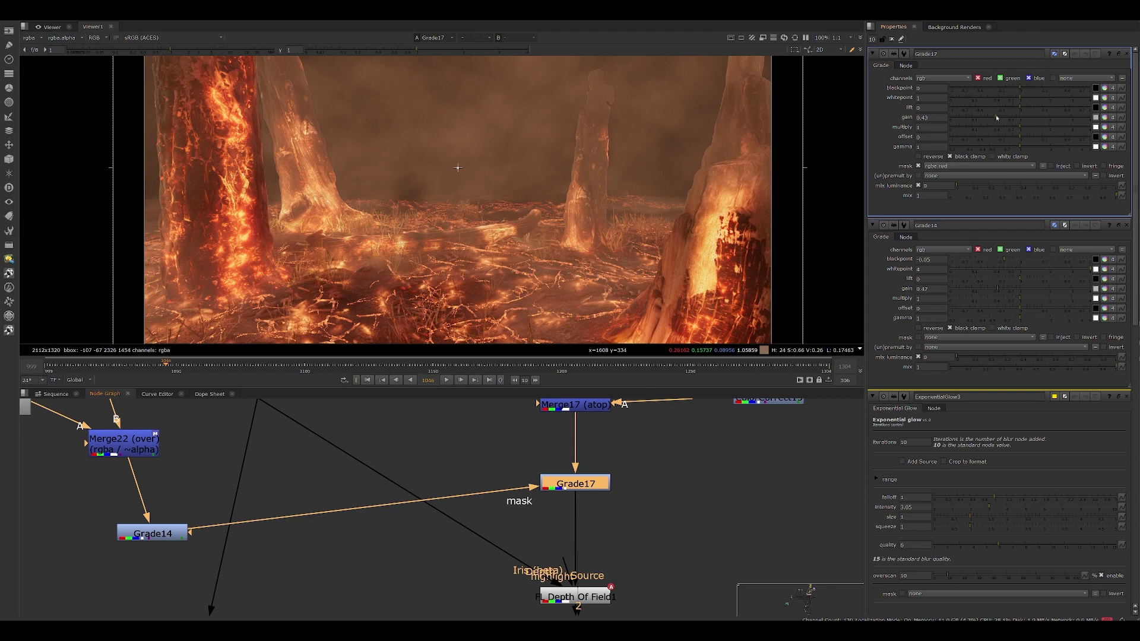
left_click_drag(996, 118, 949, 119)
mouse_move(1055, 126)
left_mouse_down()
mouse_move(949, 127)
mouse_move(1048, 140)
left_mouse_up()
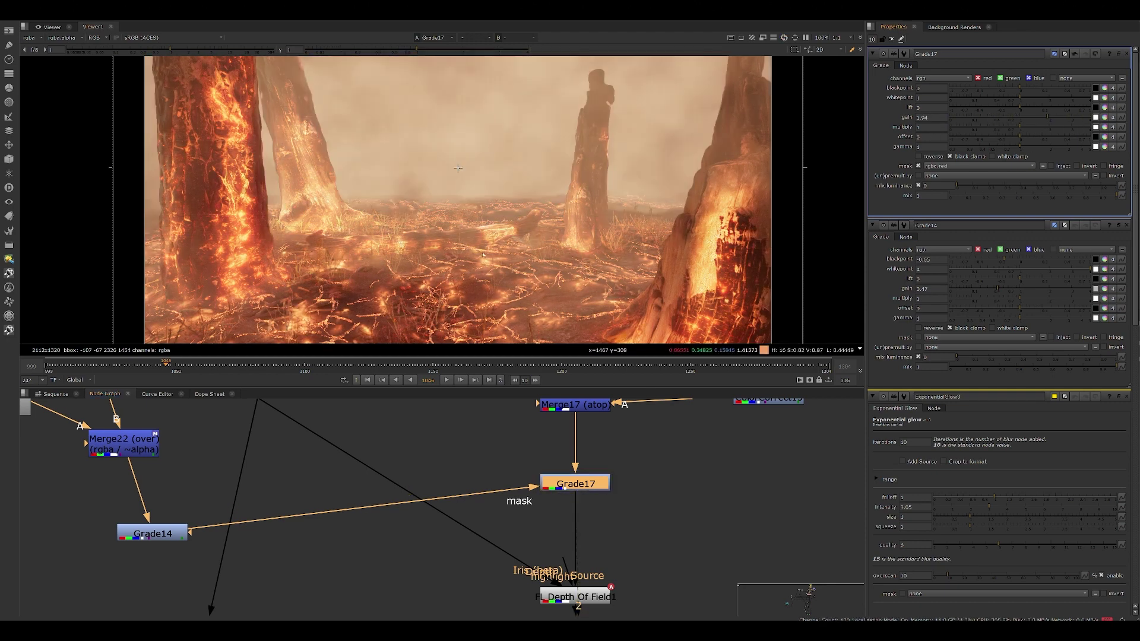
key("ctrl+z")
- Display the Depth Of Field node's output below Grade17 and examine the blurred background and whole frame
scroll(628, 516, "down", 5)
left_click(693, 573)
scroll(692, 572, "down", 1)
middle_click_drag(692, 572, 643, 499)
scroll(643, 498, "up", 5)
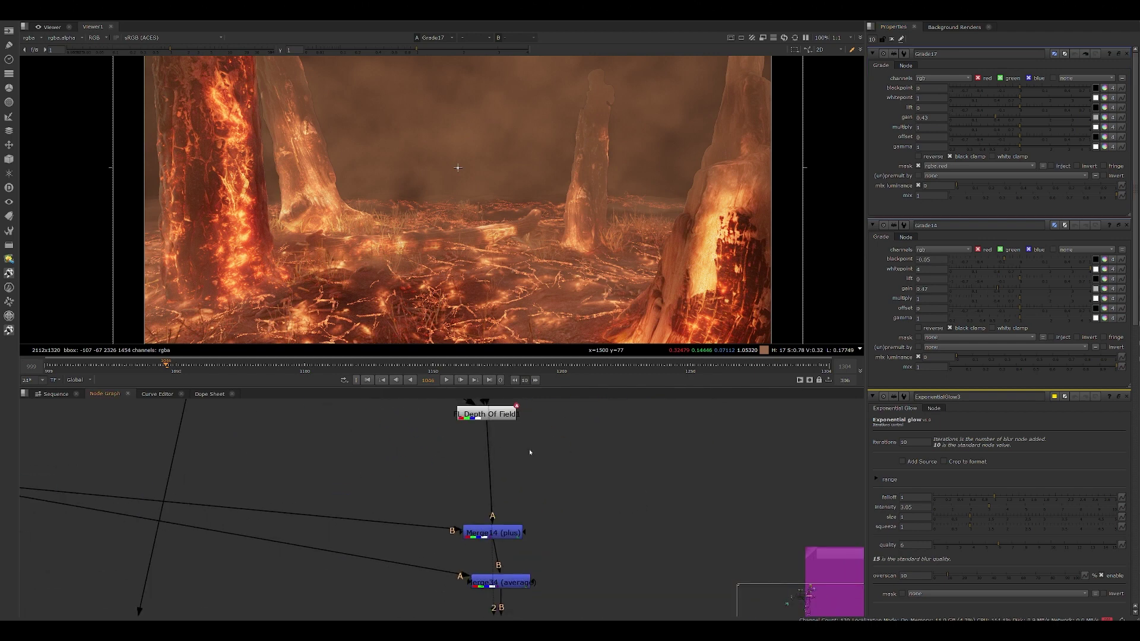
left_click(488, 413)
key("1")
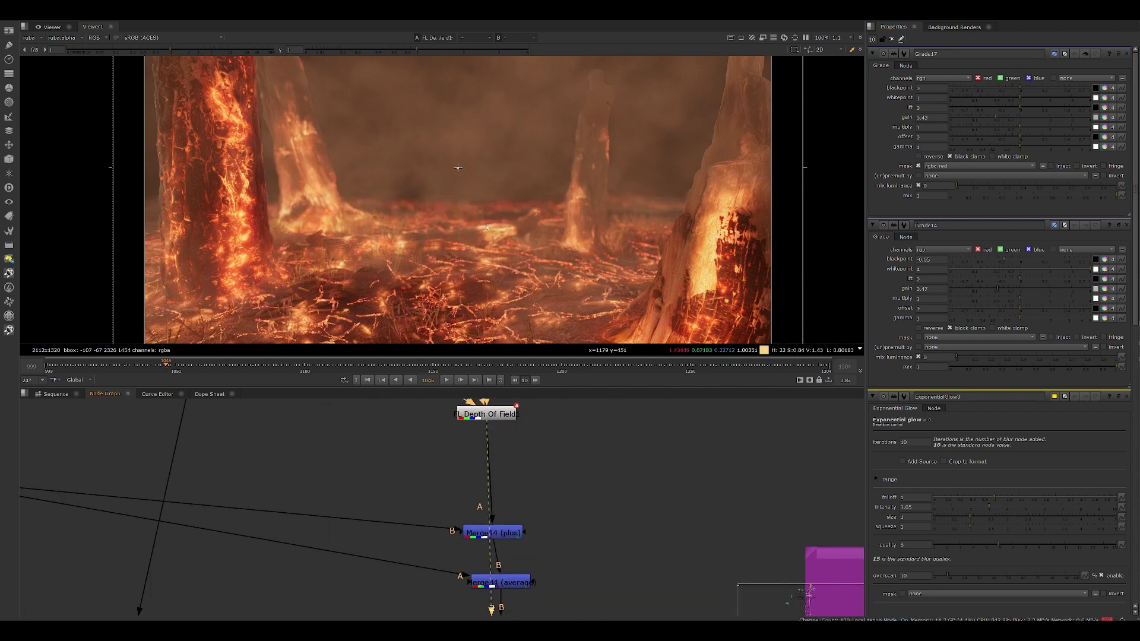
scroll(480, 210, "down", 5)
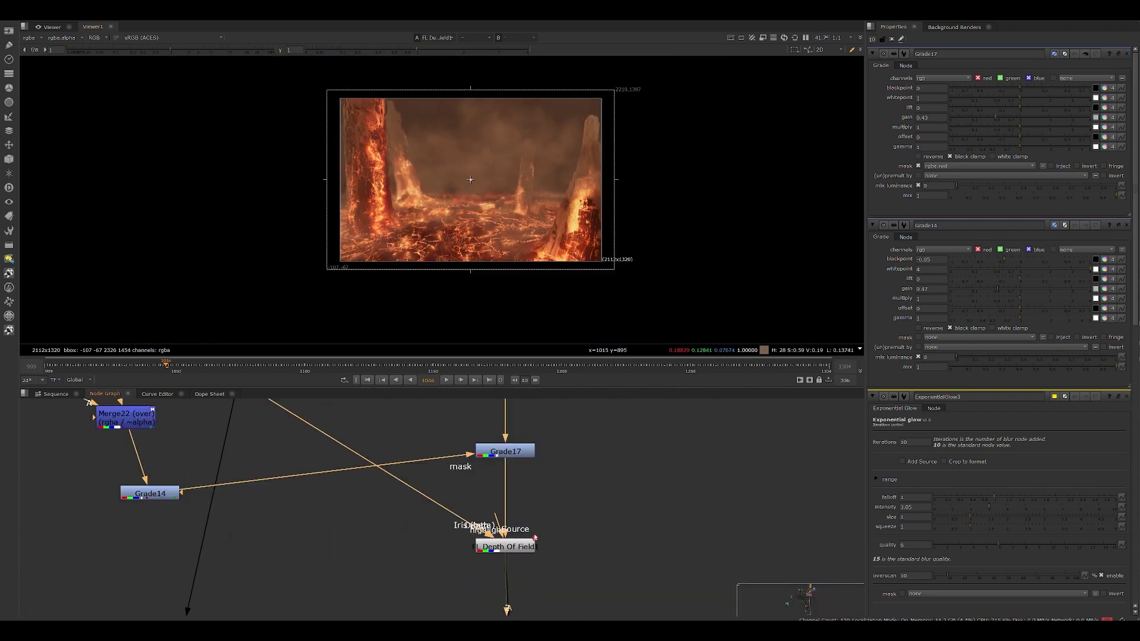
middle_click_drag(622, 536, 602, 448)
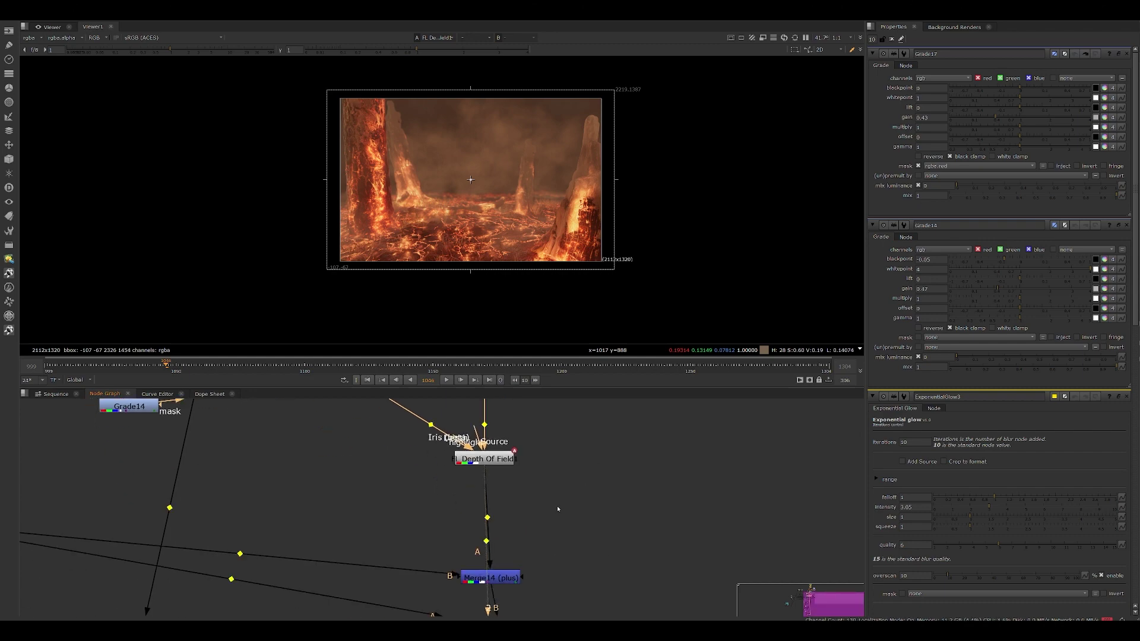
scroll(527, 236, "up", 5)
scroll(463, 226, "down", 2)
middle_click_drag(463, 225, 493, 282)
- Look over the merge chain below the Depth Of Field node and the neighbouring purple fire backdrop
left_click_drag(494, 585, 513, 567)
scroll(512, 547, "down", 5)
middle_click_drag(610, 480, 338, 583)
middle_click_drag(584, 443, 731, 399)
middle_click_drag(466, 605, 589, 471)
scroll(481, 475, "up", 4)
middle_click_drag(531, 447, 346, 381)
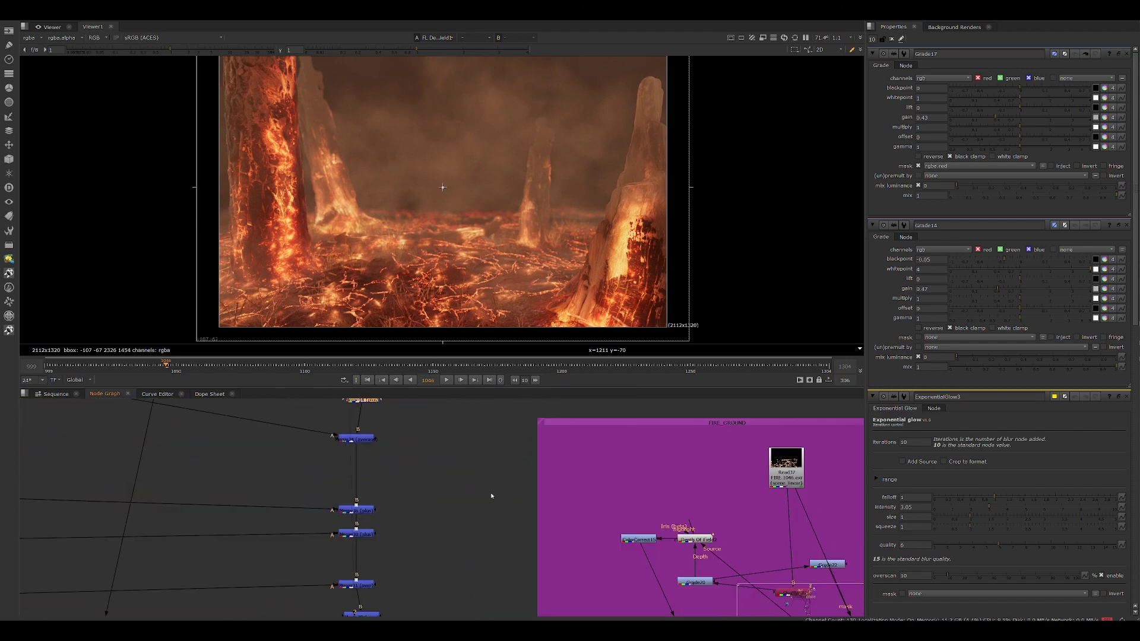
middle_click_drag(516, 501, 579, 599)
scroll(428, 492, "up", 2)
- Straighten the Depth Of Field and Merge14 nodes in the chain and display Merge14 with its properties open
left_click_drag(425, 501, 420, 502)
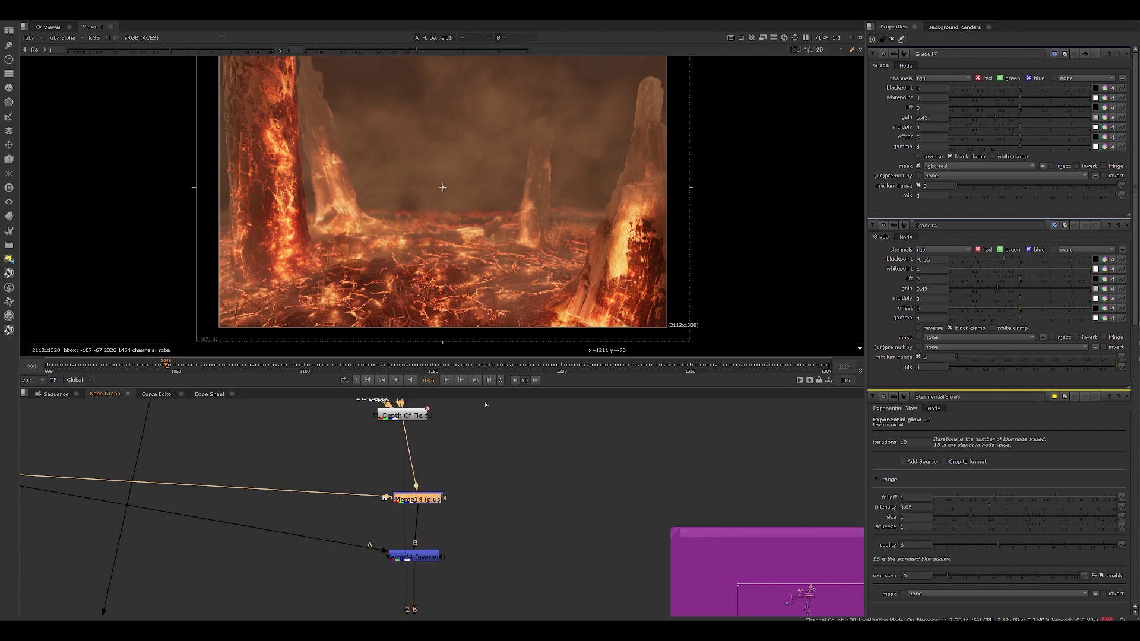
left_click_drag(404, 419, 414, 425)
left_click(422, 454)
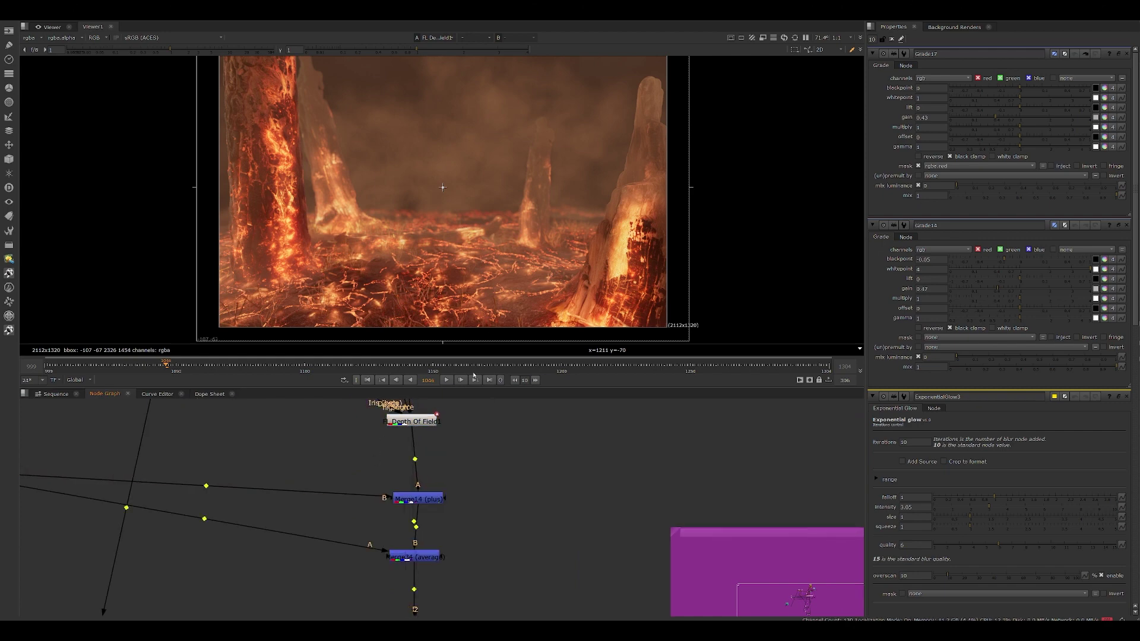
left_click(418, 499)
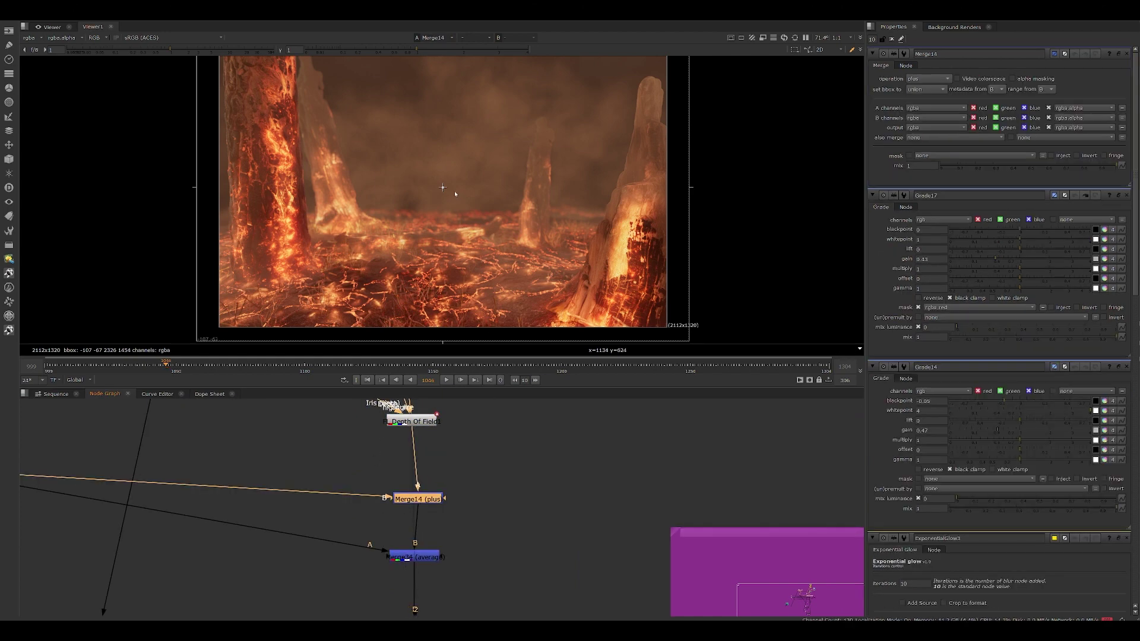
left_click(466, 514)
- Trace the Merge14 input back to the green fire backdrop and display the Read4 FIRE_Burn_tree_log render
middle_click_drag(456, 224, 415, 212)
middle_click_drag(176, 497, 471, 508)
scroll(470, 509, "down", 4)
middle_click_drag(354, 505, 732, 542)
middle_click_drag(316, 503, 399, 504)
scroll(431, 486, "down", 1)
middle_click_drag(486, 433, 486, 607)
middle_click_drag(347, 495, 364, 548)
scroll(364, 548, "up", 5)
scroll(453, 484, "up", 4)
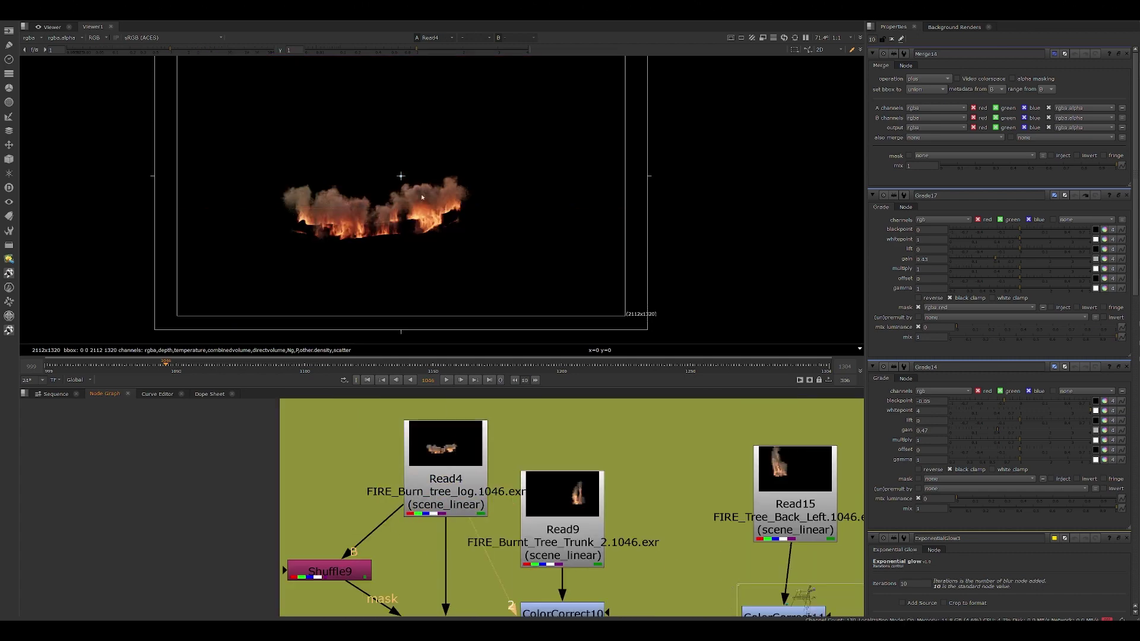
- Examine the Read4 log fire closely and play its animation
scroll(367, 223, "up", 6)
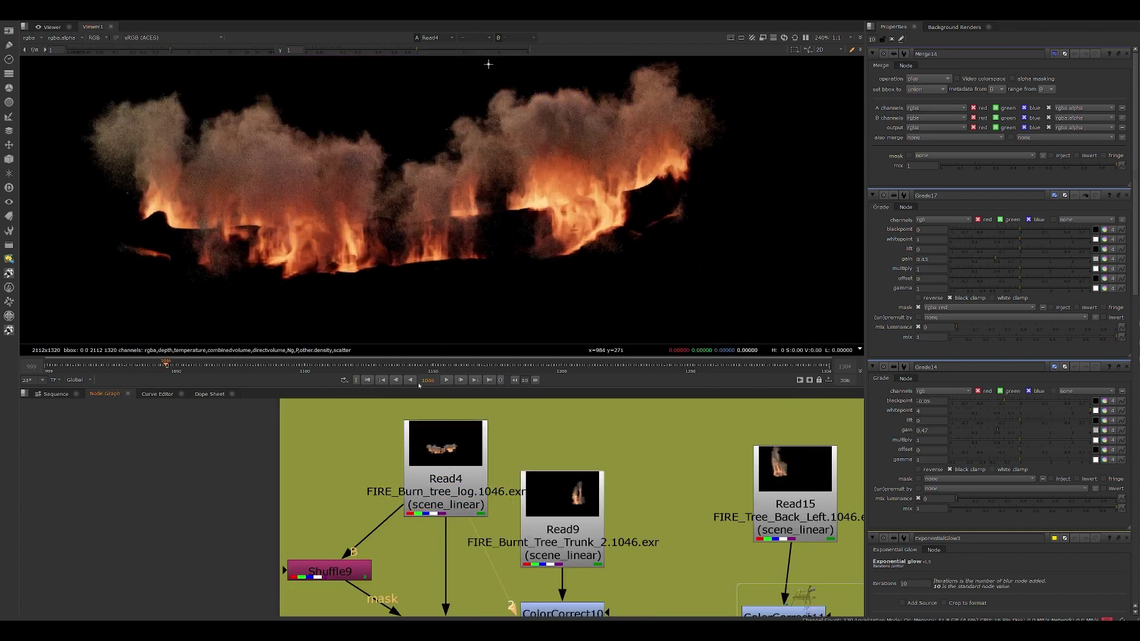
left_click(447, 380)
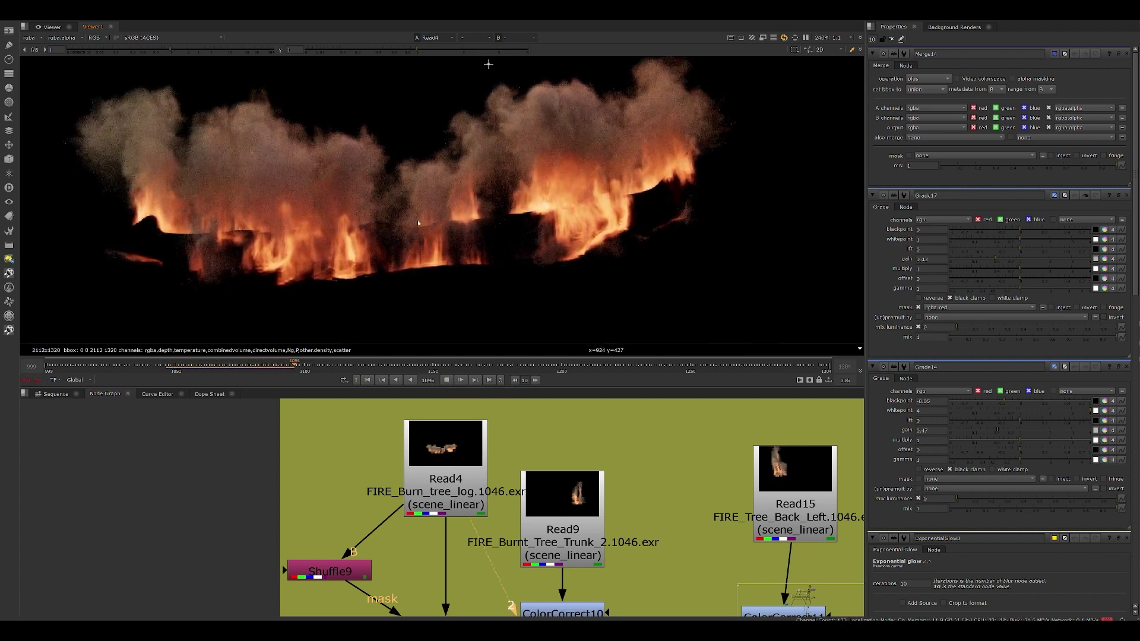
left_click(303, 368)
- Reselect the FIRE_Burn_tree_log.####.exr 1000-1150 sequence as the Read4 file to update its frame range
double_click(443, 449)
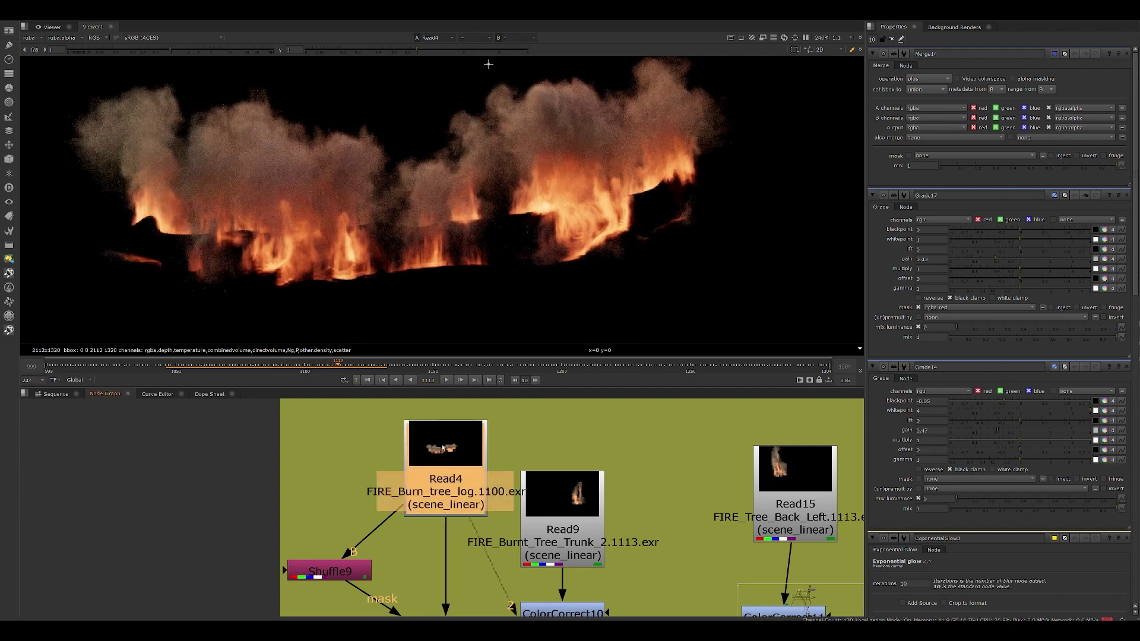
left_click(1123, 79)
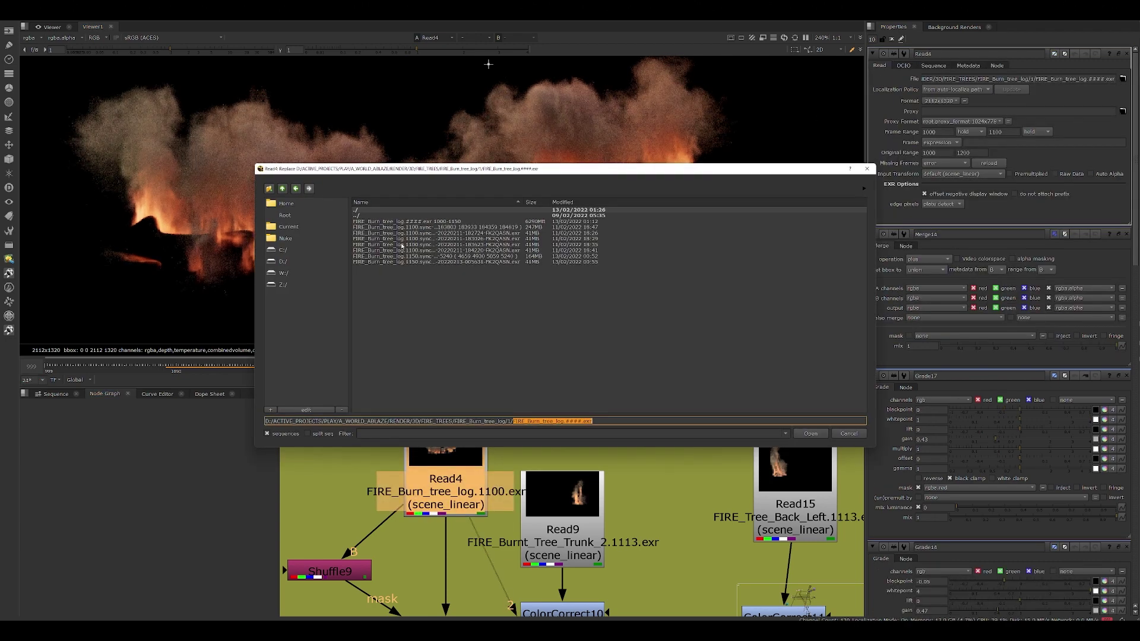
double_click(424, 222)
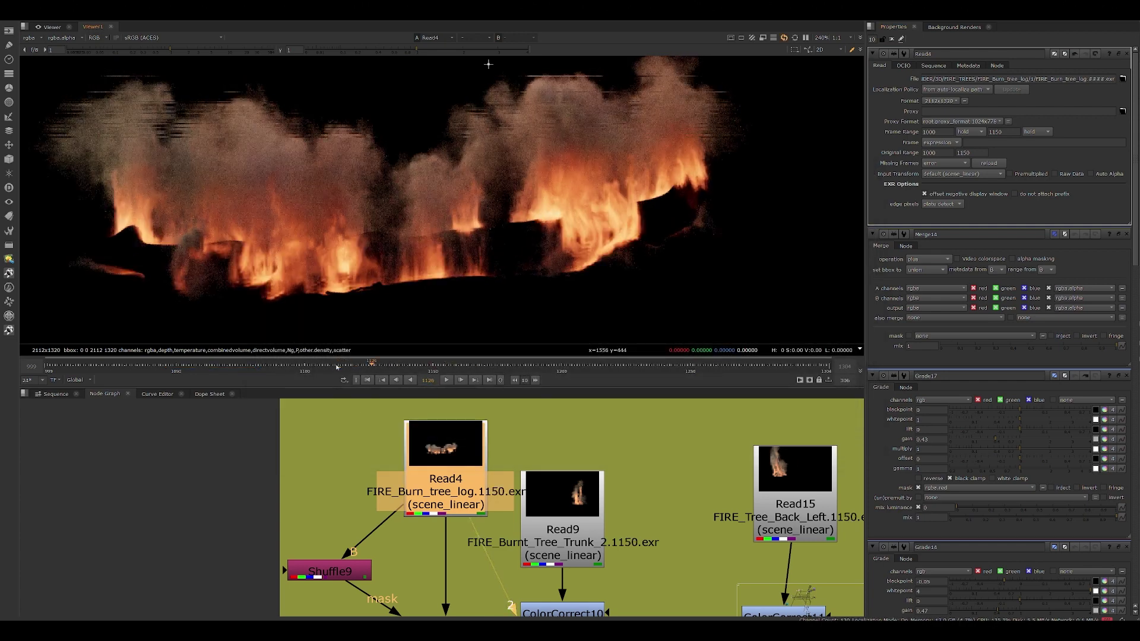
- Play the updated Read4 log fire in a wider view, including a replay from an earlier frame
scroll(458, 252, "down", 2)
scroll(458, 252, "down", 4)
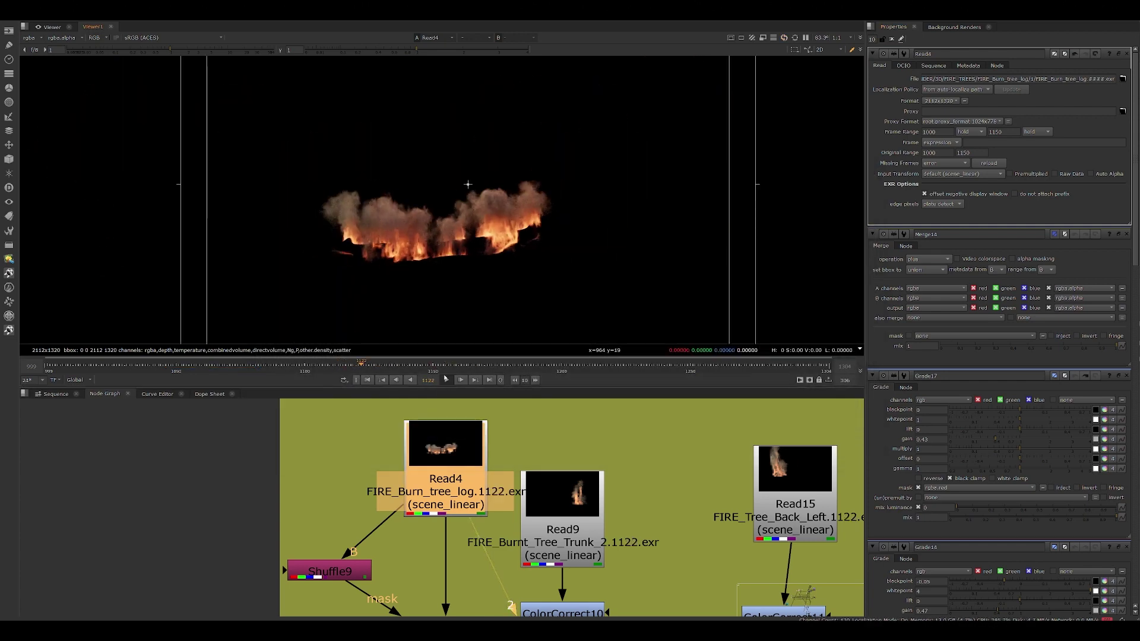
left_click(446, 379)
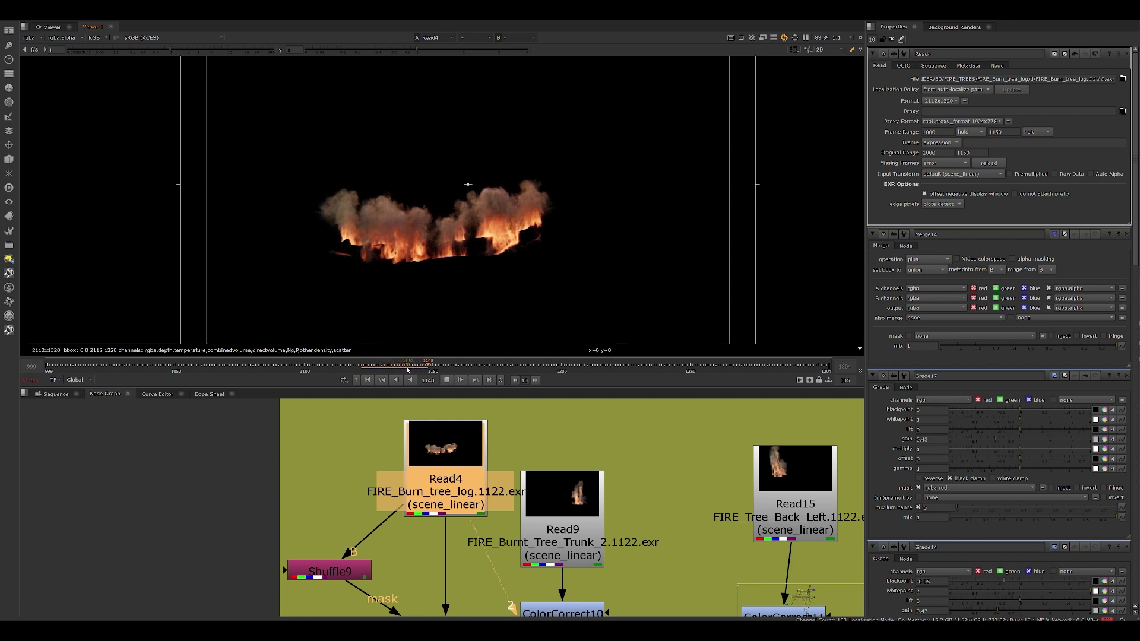
left_click(322, 373)
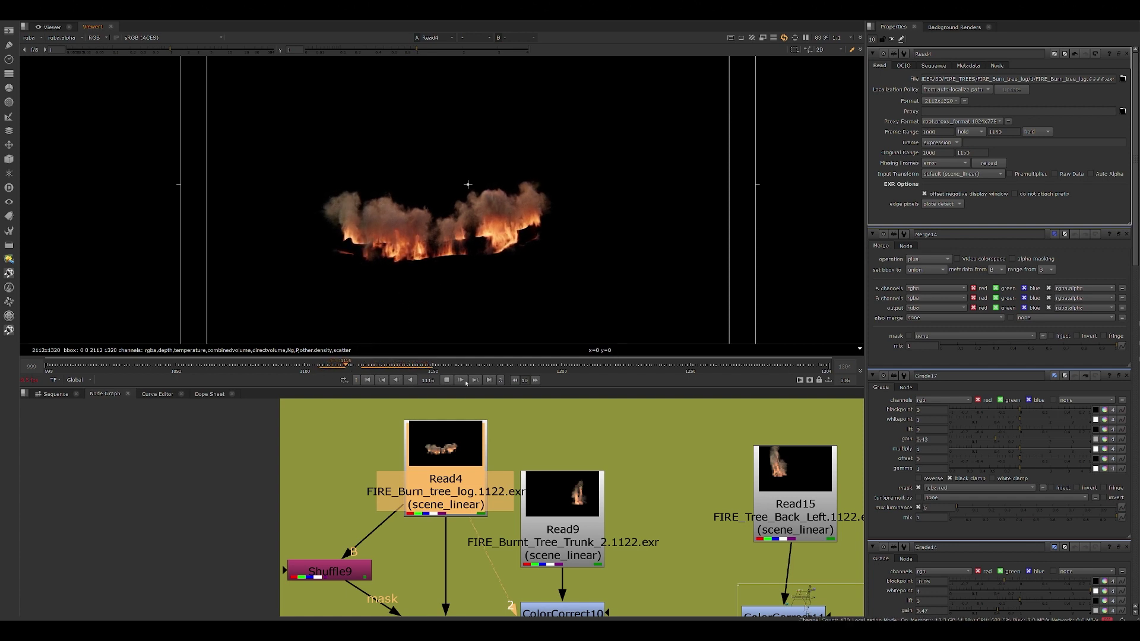
- Display the Read9 FIRE_Burnt_Tree_Trunk_2 render and play its animation
left_click(590, 526)
key("2")
left_click(607, 457)
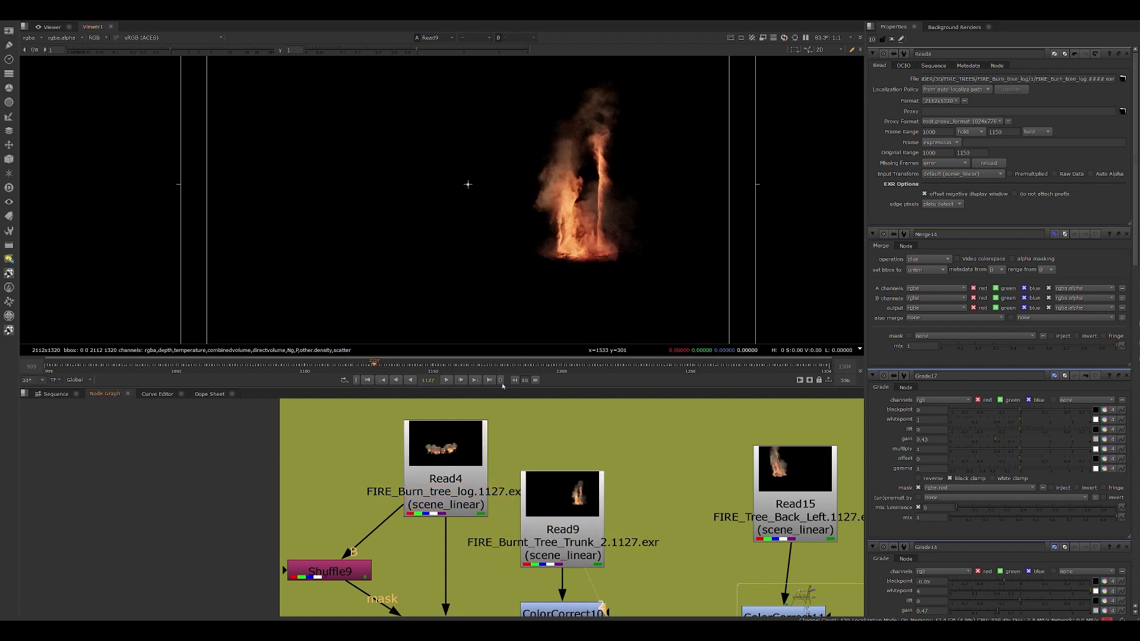
left_click(448, 380)
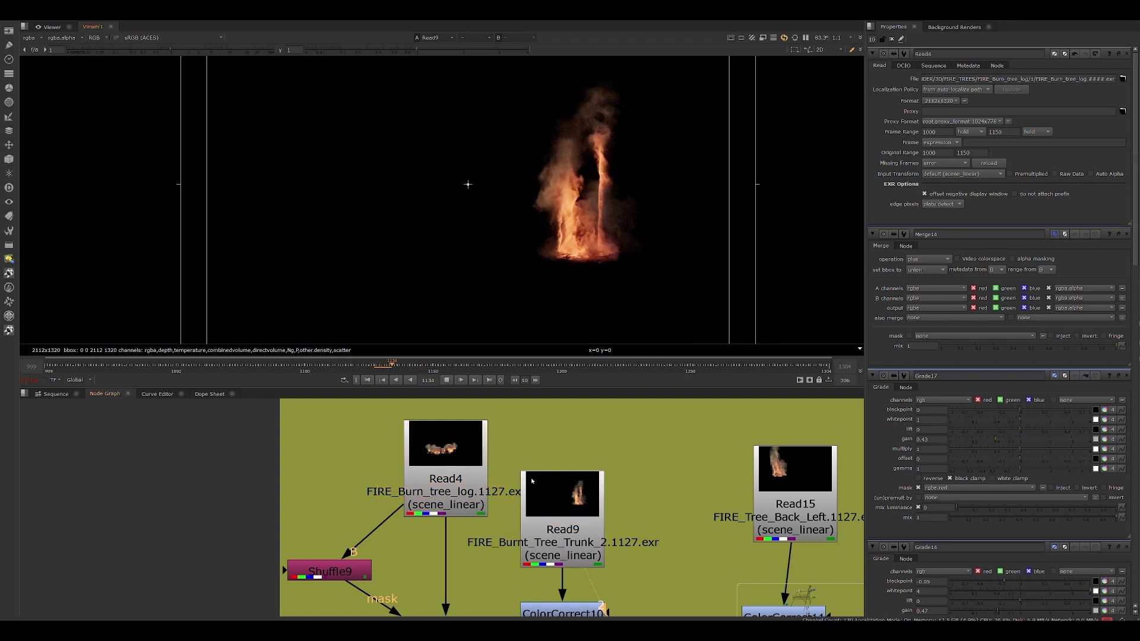
- Display the Read15 FIRE_Tree_Back_Left render and view its animation
middle_click_drag(580, 474, 390, 485)
left_click(605, 504)
key("1")
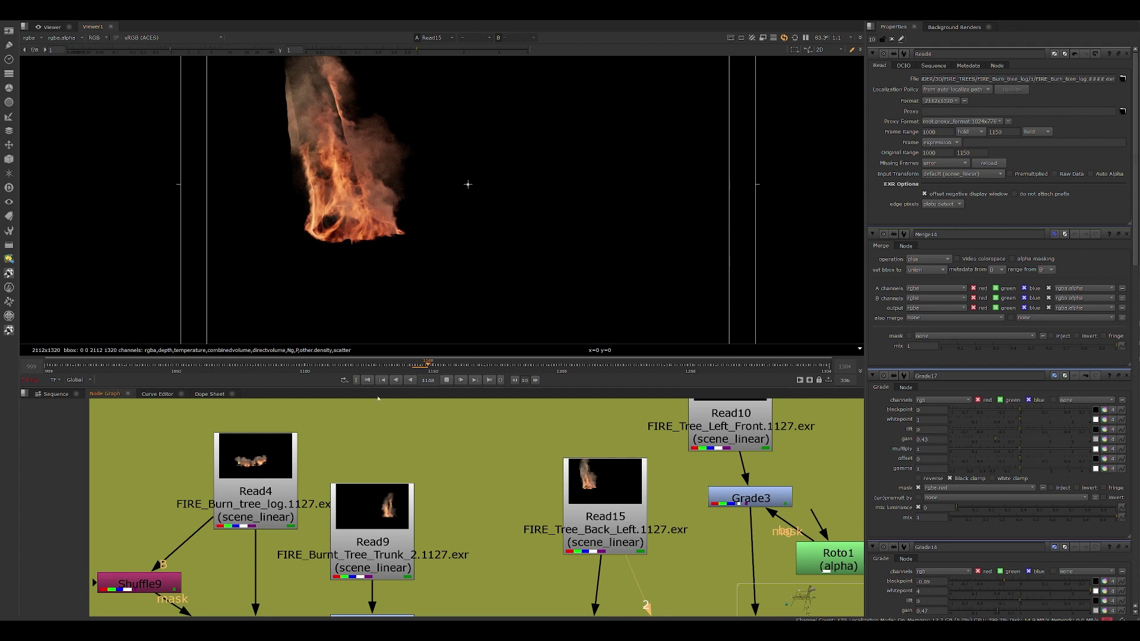
- Display the graded log fire from Grade15 and the colour-corrected trunk fire from ColorCorrect10
middle_click_drag(500, 410, 556, 296)
left_click(312, 544)
key("1")
left_click(452, 514)
key("2")
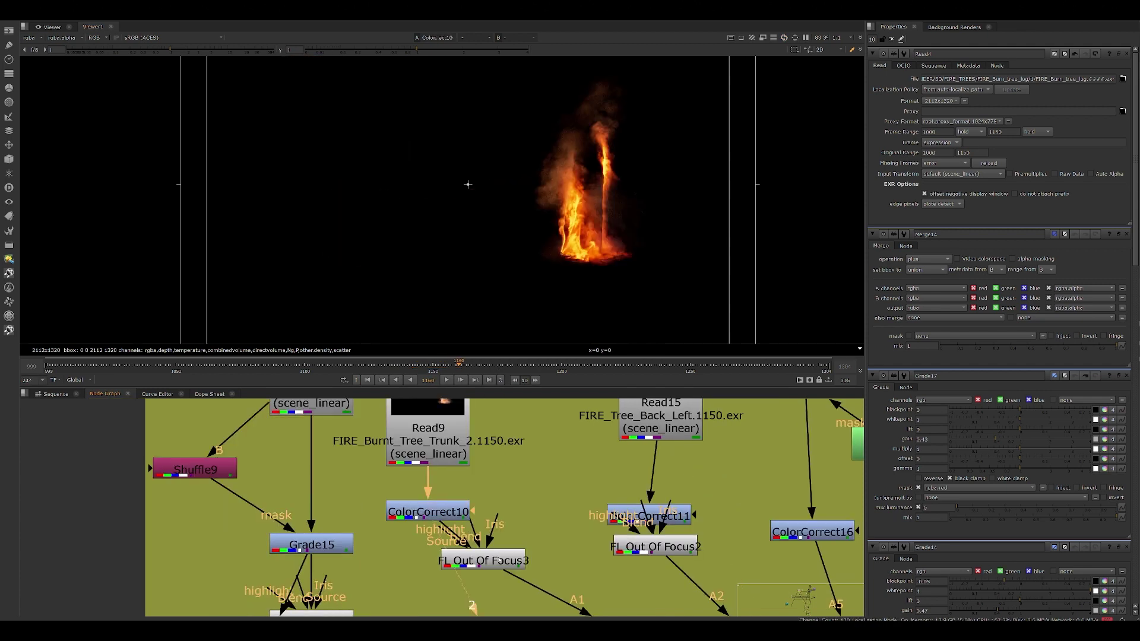
- Display the FL_Out_Of_Focus3, FL_Out_Of_Focus2 and ColorCorrect16 outputs of the fire branches in turn
left_click(491, 560)
key("2")
middle_click_drag(583, 560, 430, 510)
left_click(502, 497)
key("1")
left_click(647, 482)
key("2")
- Display the Merge5 node that combines all the fire branches and examine the merged fire up close
scroll(648, 483, "down", 7)
middle_click_drag(774, 560, 495, 571)
scroll(496, 572, "up", 1)
scroll(460, 561, "down", 4)
middle_click_drag(374, 566, 470, 527)
scroll(469, 524, "up", 3)
scroll(393, 519, "up", 4)
left_click(408, 545)
key("2")
left_click(365, 529)
scroll(337, 211, "down", 5)
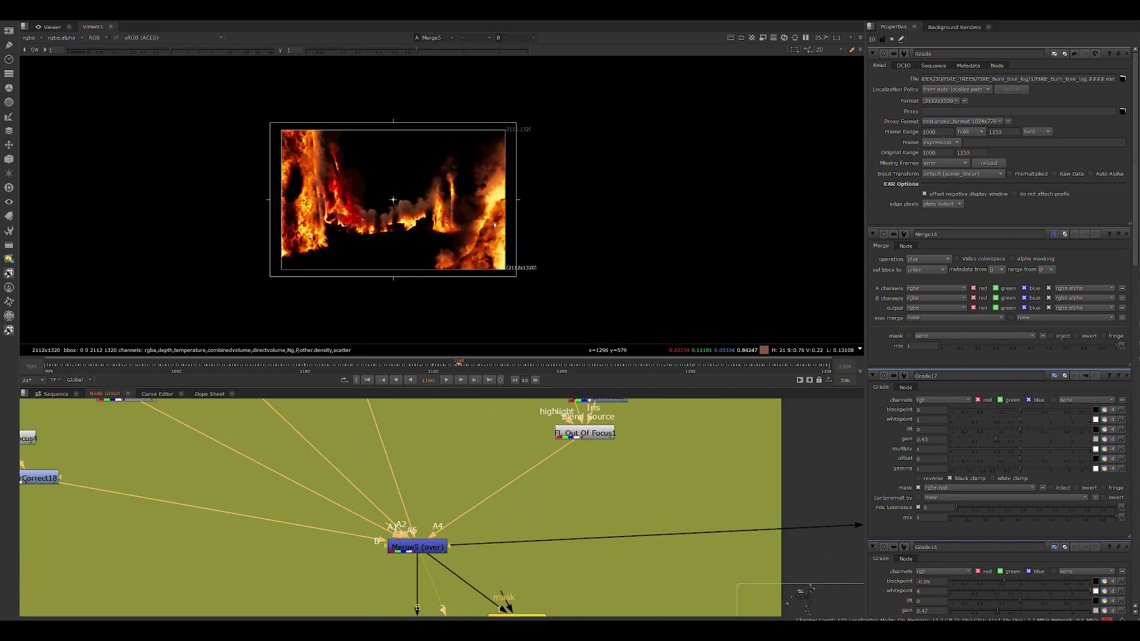
scroll(279, 211, "up", 3)
scroll(650, 506, "down", 4)
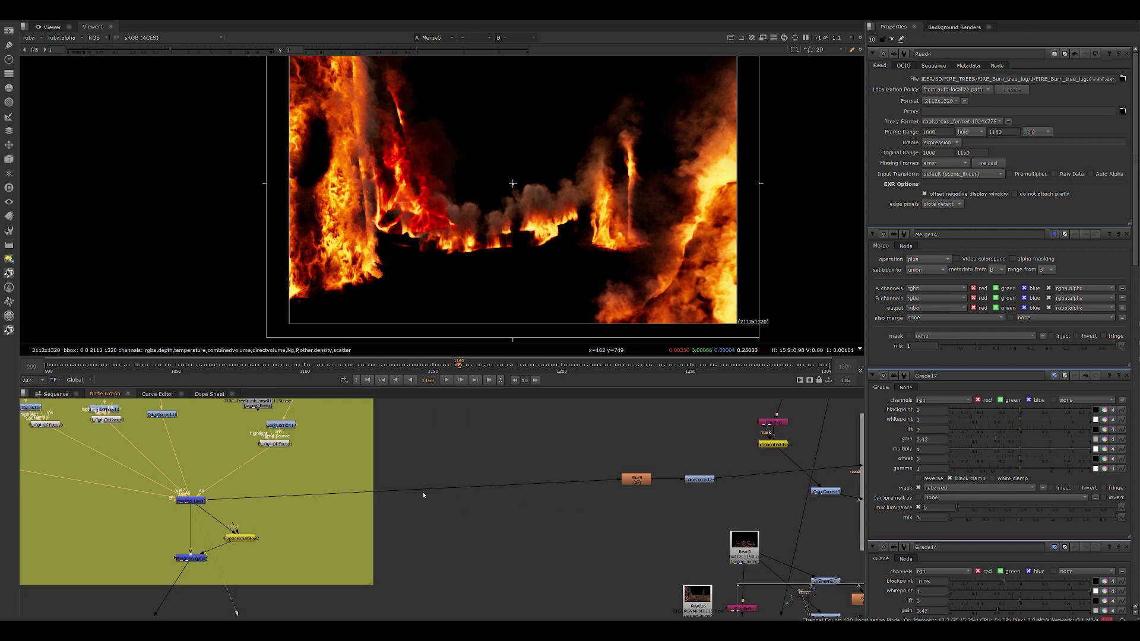
- Display the blurred version of the merged fire and the Merge13 result in the Environment group
left_click(405, 467)
key("1")
middle_click_drag(544, 492, 392, 510)
left_click(526, 515)
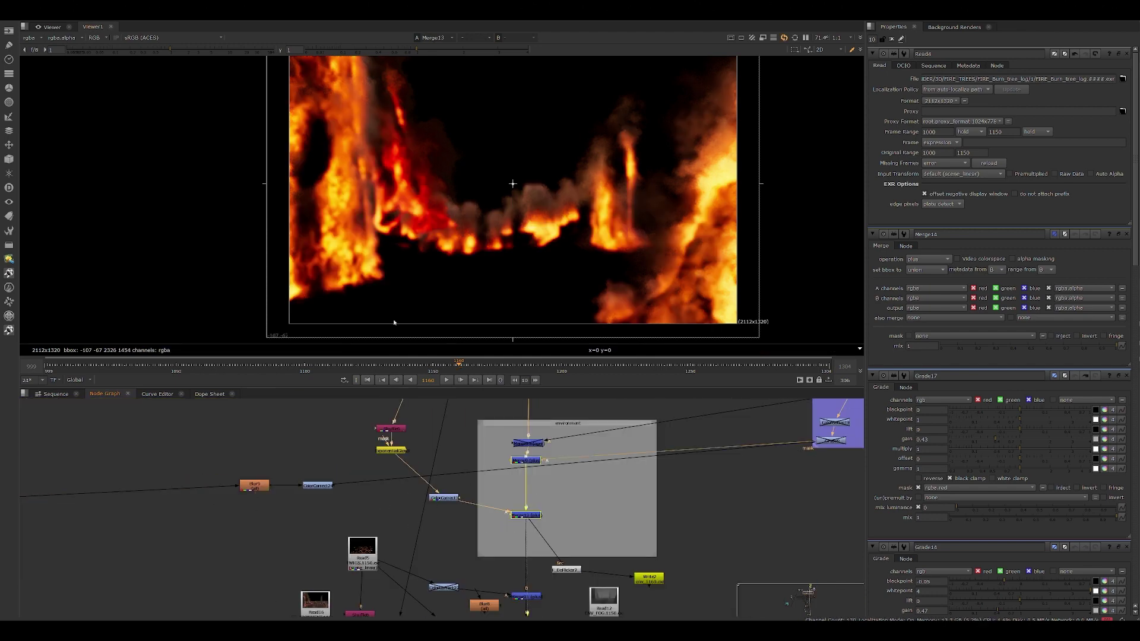
key("1")
middle_click_drag(344, 170, 551, 292)
scroll(415, 525, "up", 2)
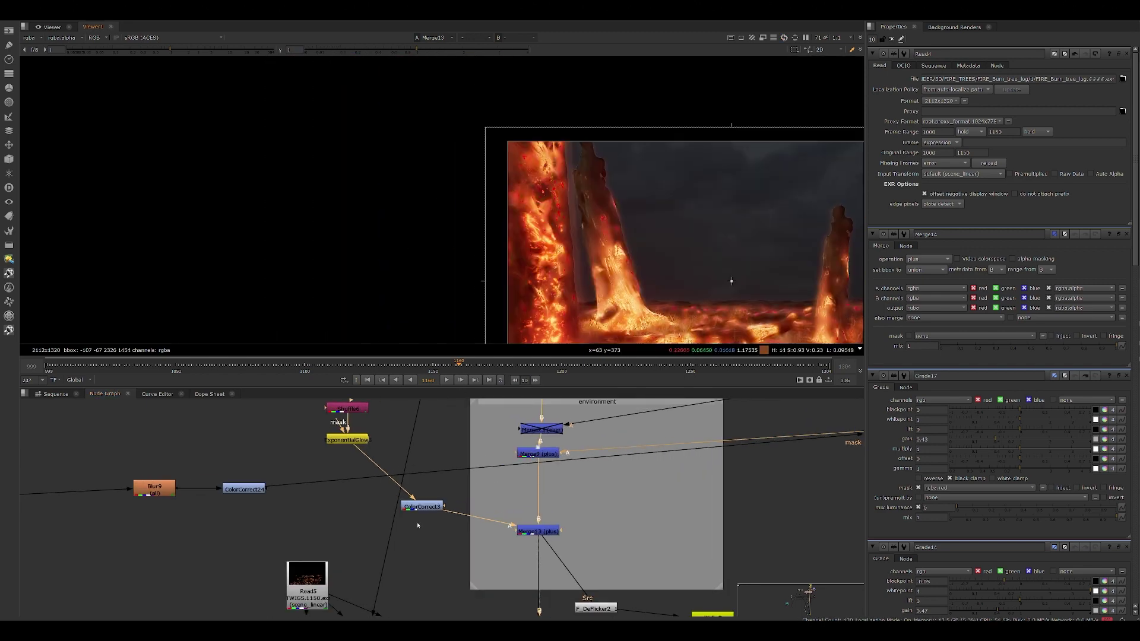
- Display the colour-corrected combined fire from the node below the fire group
middle_click_drag(263, 545, 432, 475)
scroll(327, 490, "down", 4)
left_click_drag(124, 548, 186, 540)
key("1")
middle_click_drag(325, 535, 234, 485)
scroll(491, 516, "up", 3)
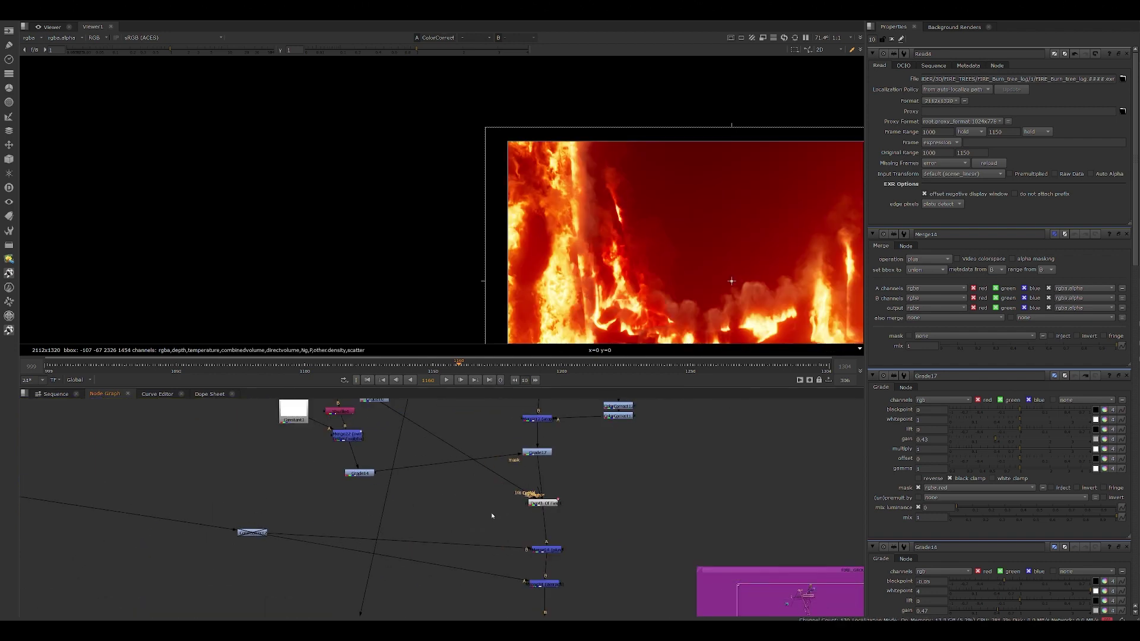
- Display Merge14, examine the fire over the environment up close, and display the merge directly below it
left_click(543, 551)
key("1")
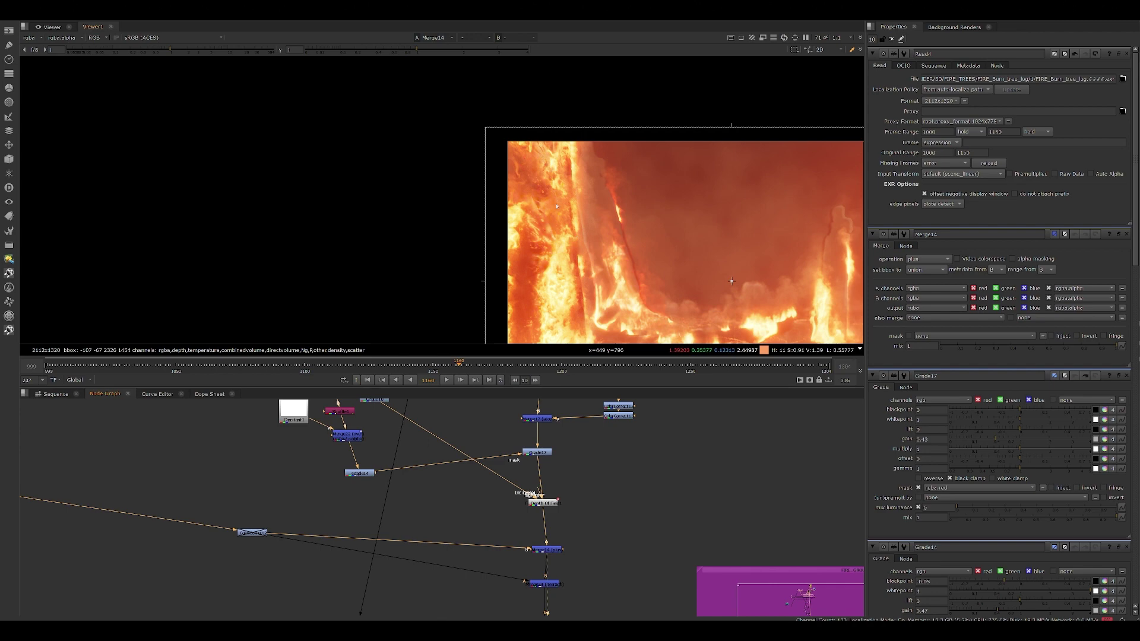
middle_click_drag(549, 225, 513, 172)
scroll(514, 172, "up", 4)
scroll(514, 172, "down", 5)
left_click(543, 586)
key("1")
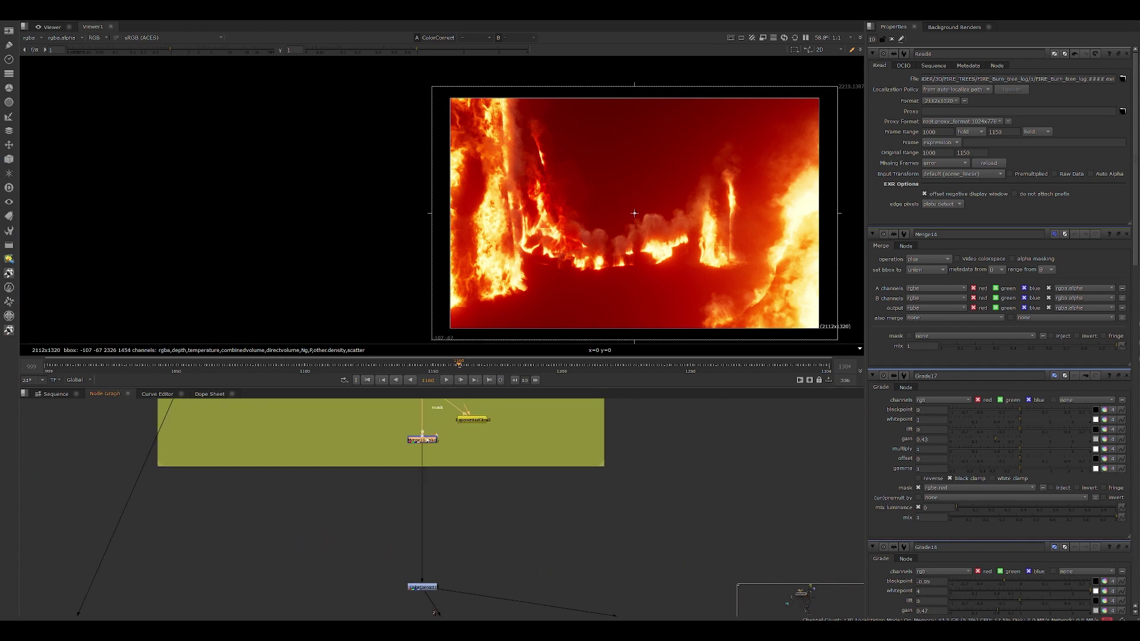
- Display the Merge16 fire in the fire group, followed by the two main-branch merges ending with Merge24
key("1")
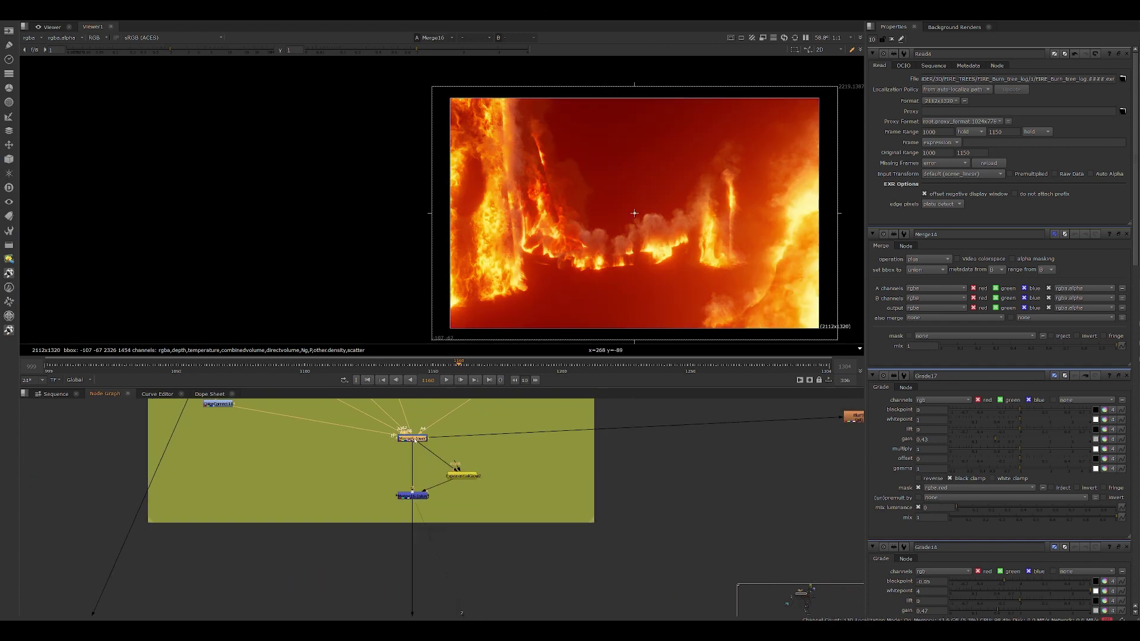
key("1")
middle_click_drag(676, 568, 257, 446)
left_click(592, 564)
key("1")
left_click(595, 595)
key("1")
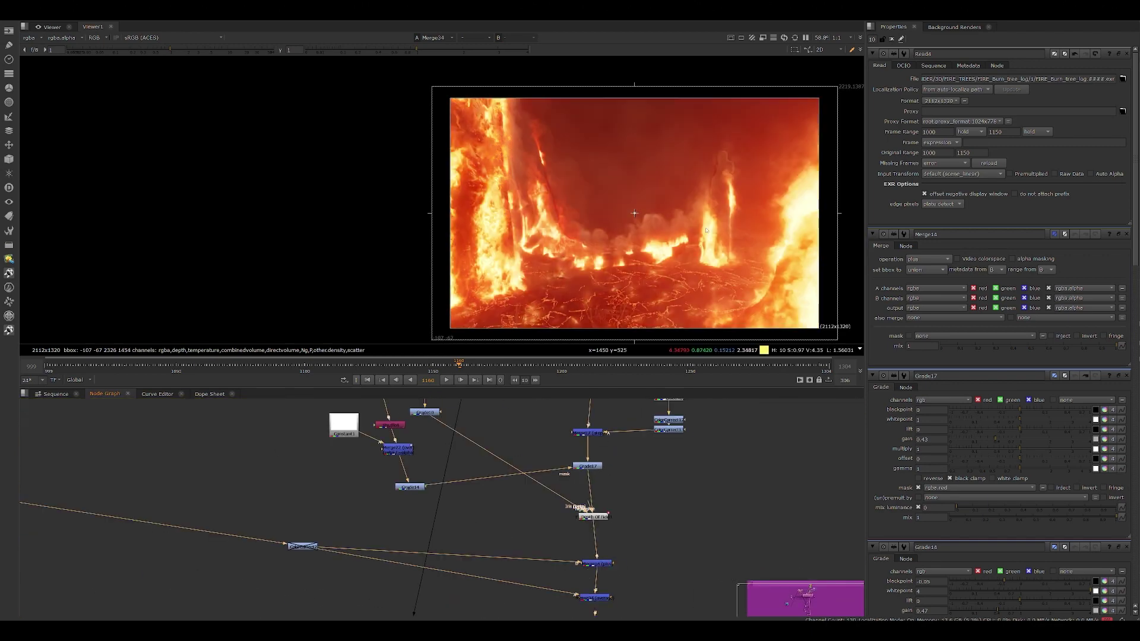
- Display the smoke merge results further down the main branch below Merge24
middle_click_drag(595, 595, 528, 487)
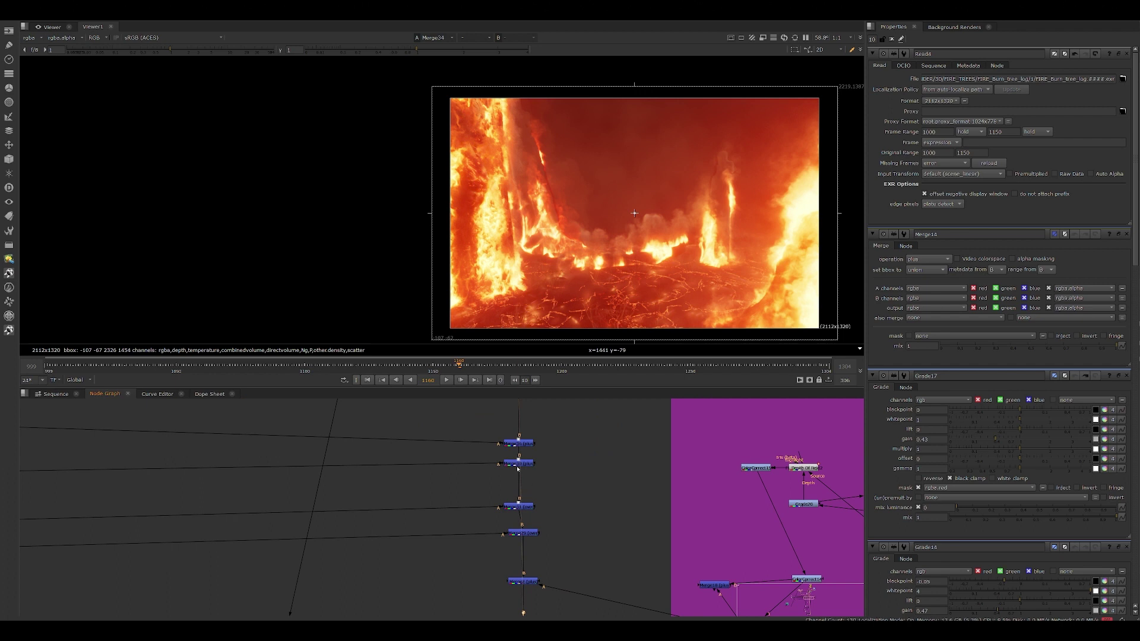
left_click(518, 464)
key("1")
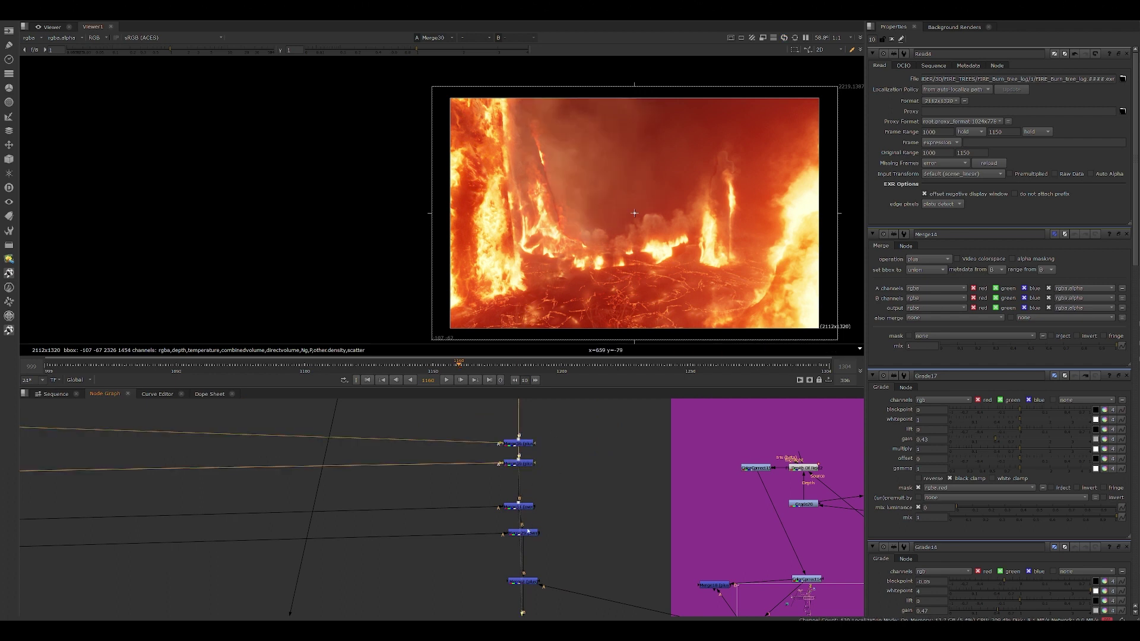
left_click(528, 533)
key("1")
- Display the colour-corrected right-tree smoke and the neighbouring smoke branches that feed the main merges
middle_click_drag(148, 533, 504, 476)
scroll(521, 552, "down", 2)
scroll(521, 552, "down", 1)
scroll(539, 416, "up", 3)
key("1")
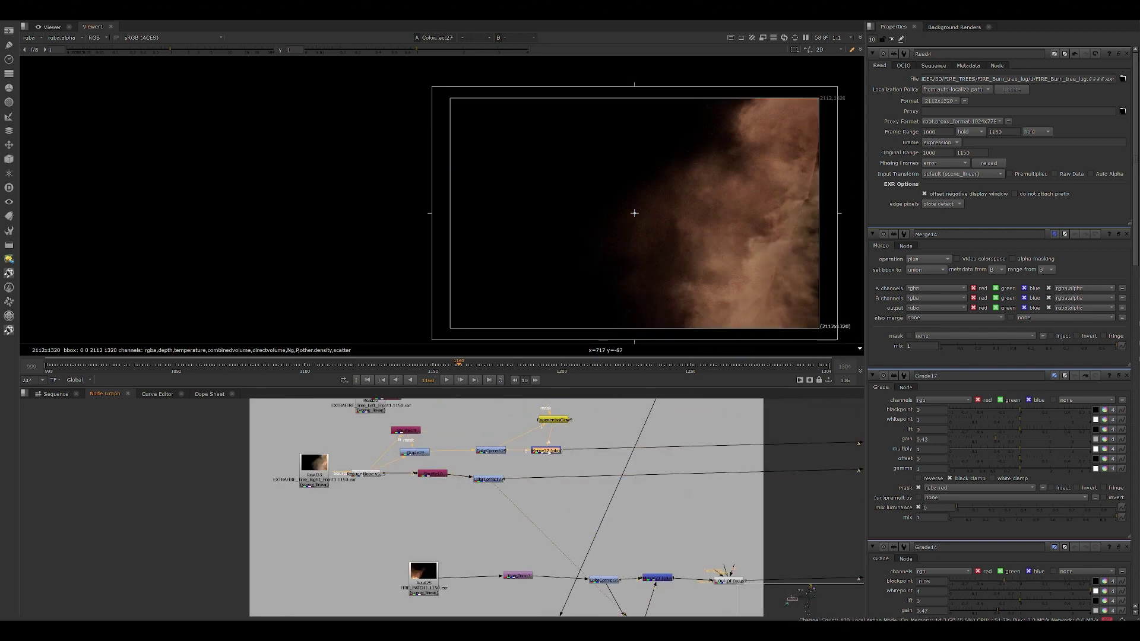
key("1")
middle_click_drag(528, 429, 528, 517)
left_click(454, 485)
key("1")
- Display the Merge6 result further down the main branch
middle_click_drag(789, 440, 368, 483)
scroll(369, 483, "down", 5)
scroll(590, 558, "up", 3)
middle_click_drag(739, 563, 410, 500)
scroll(504, 512, "up", 3)
left_click(513, 491)
key("1")
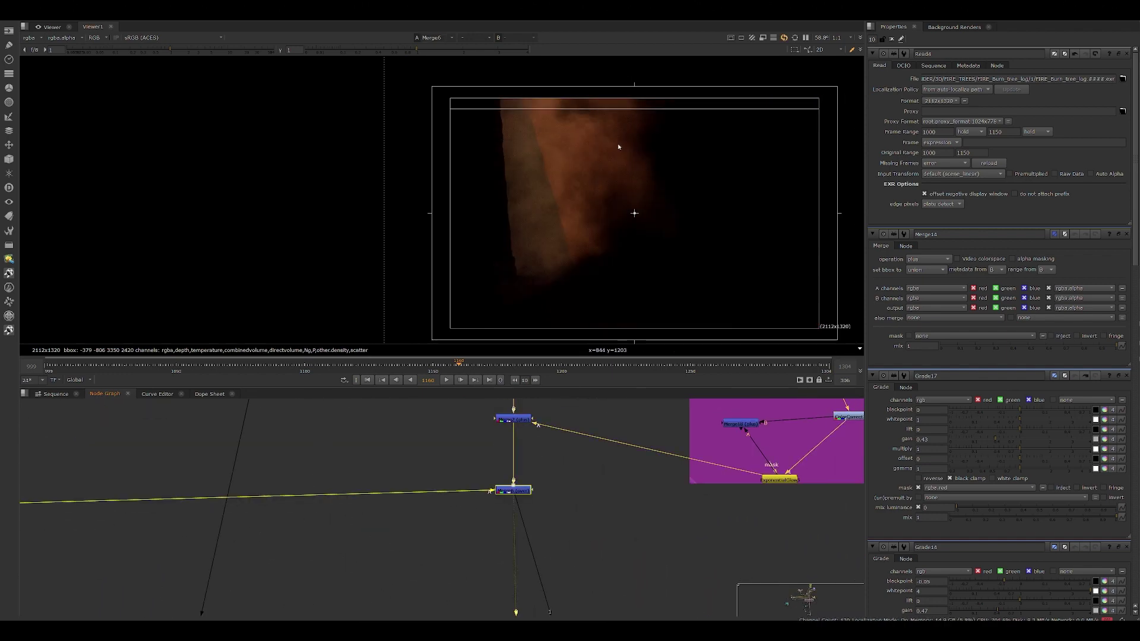
- Follow the main branch down to Grade7 and display the graded composite
scroll(604, 496, "down", 3)
middle_click_drag(584, 598, 581, 469)
scroll(556, 544, "up", 4)
left_click(544, 560)
key("1")
middle_click_drag(492, 583, 491, 351)
left_click(564, 518)
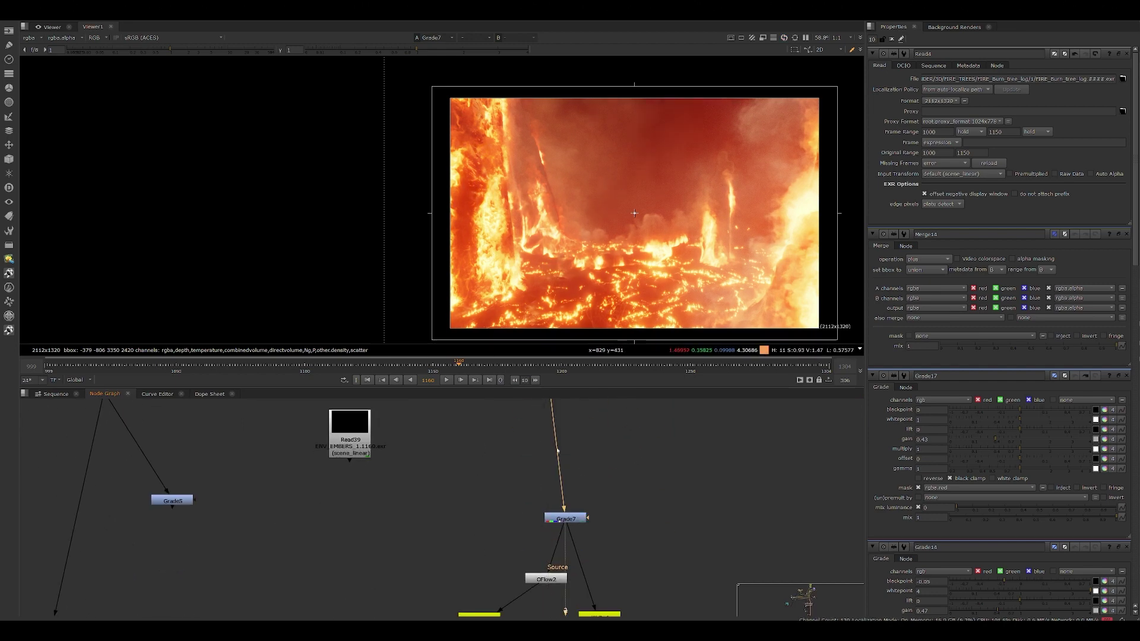
scroll(553, 584, "down", 2)
middle_click_drag(595, 563, 585, 505)
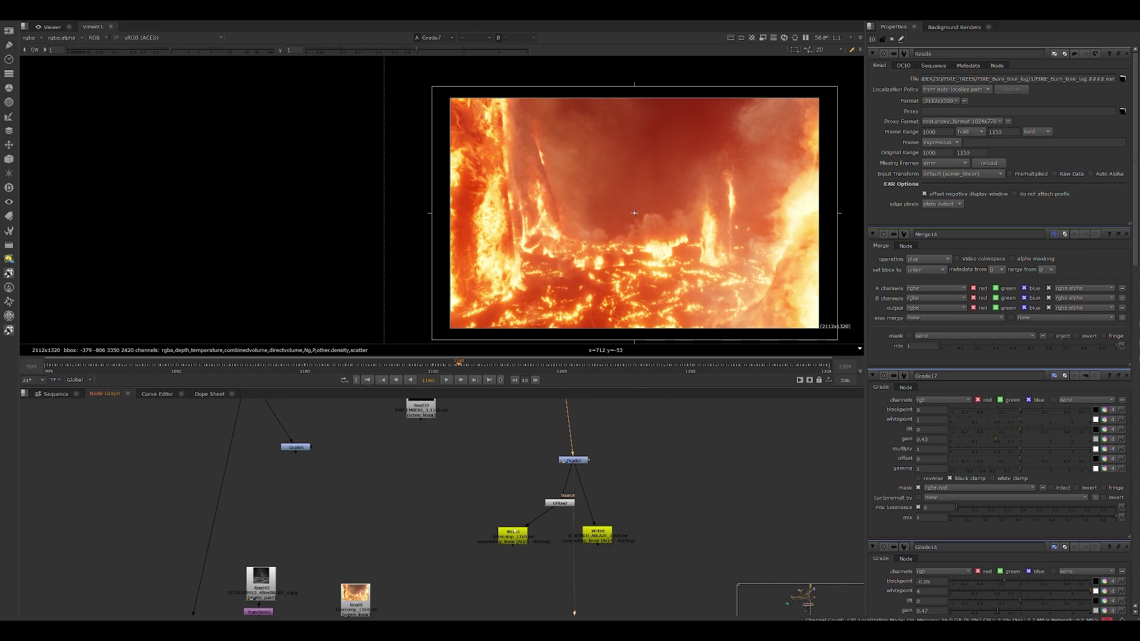
- Open the settings of the OFlow retiming node below Grade7
scroll(514, 525, "up", 2)
left_click_drag(588, 485, 542, 474)
double_click(541, 476)
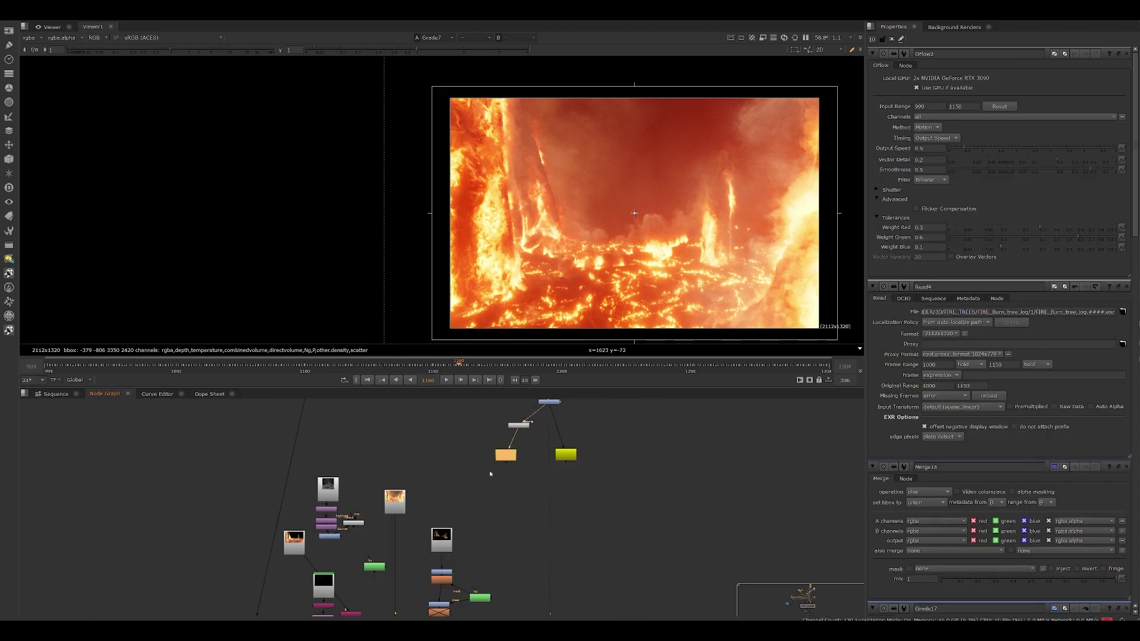
- Display the precomp render read in below the Write nodes and play it from the first frame
scroll(409, 496, "up", 3)
left_click(392, 511)
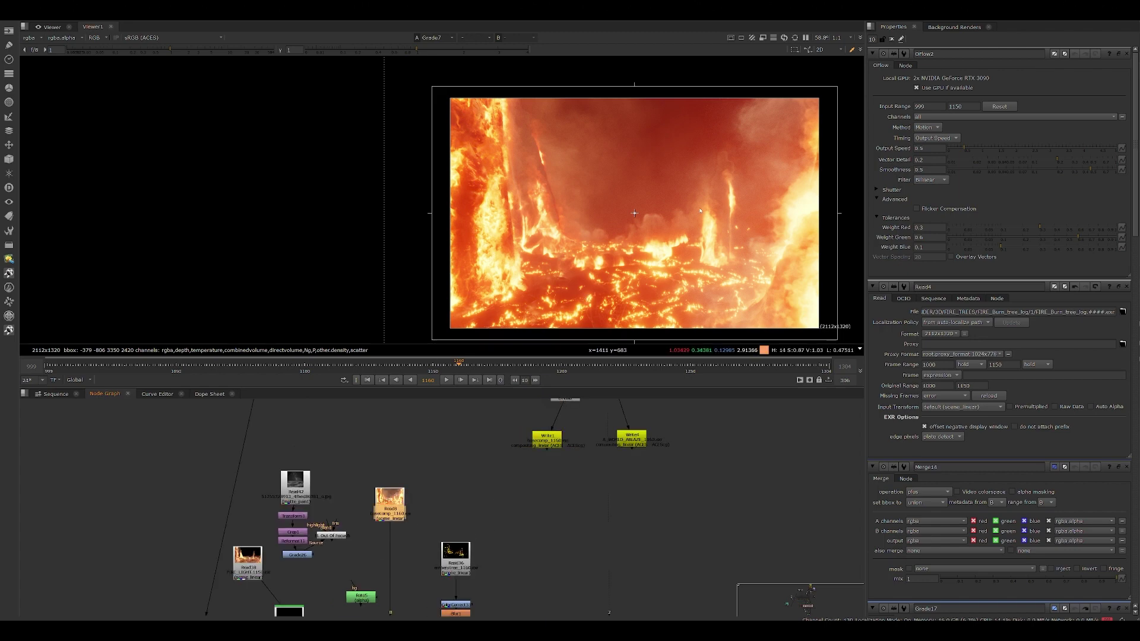
middle_click_drag(637, 229, 510, 214)
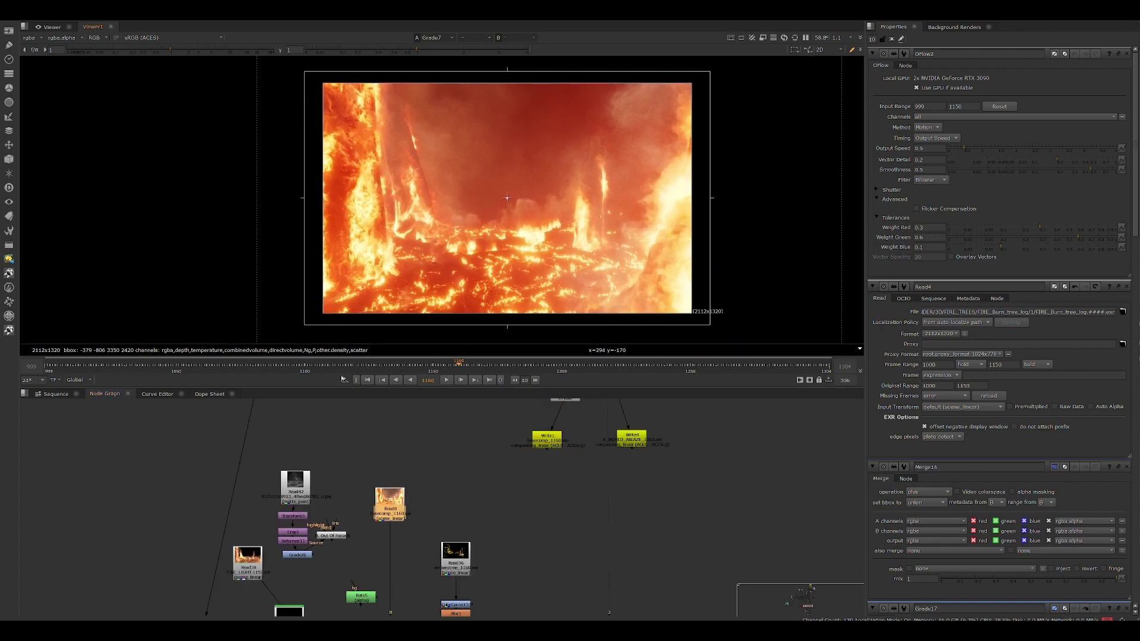
key("1")
left_click(380, 462)
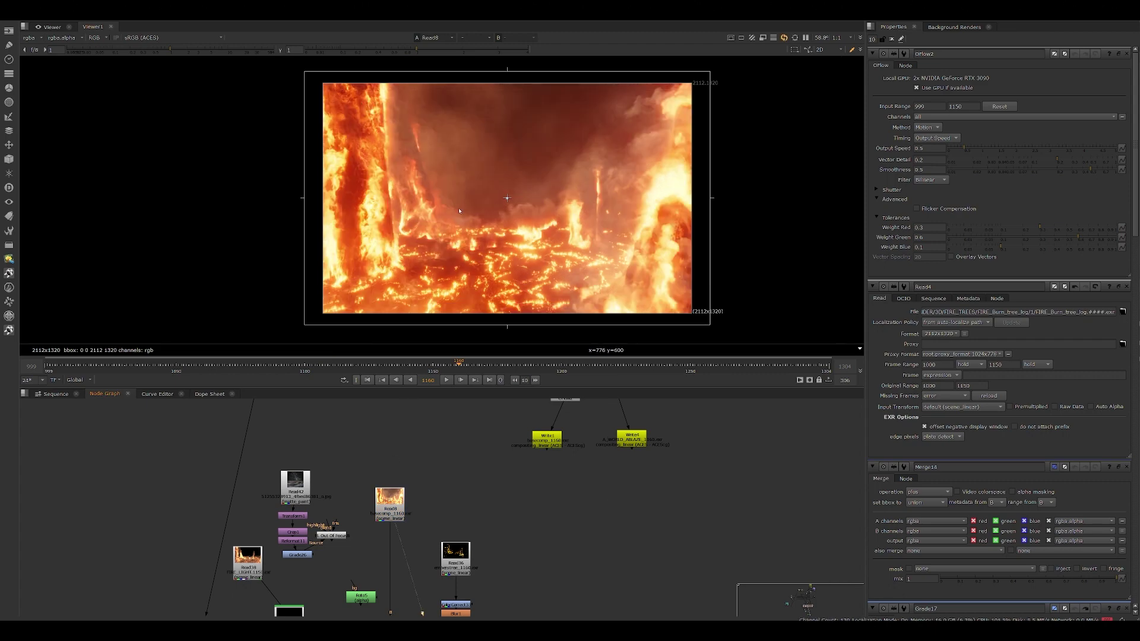
left_click_drag(177, 370, 46, 368)
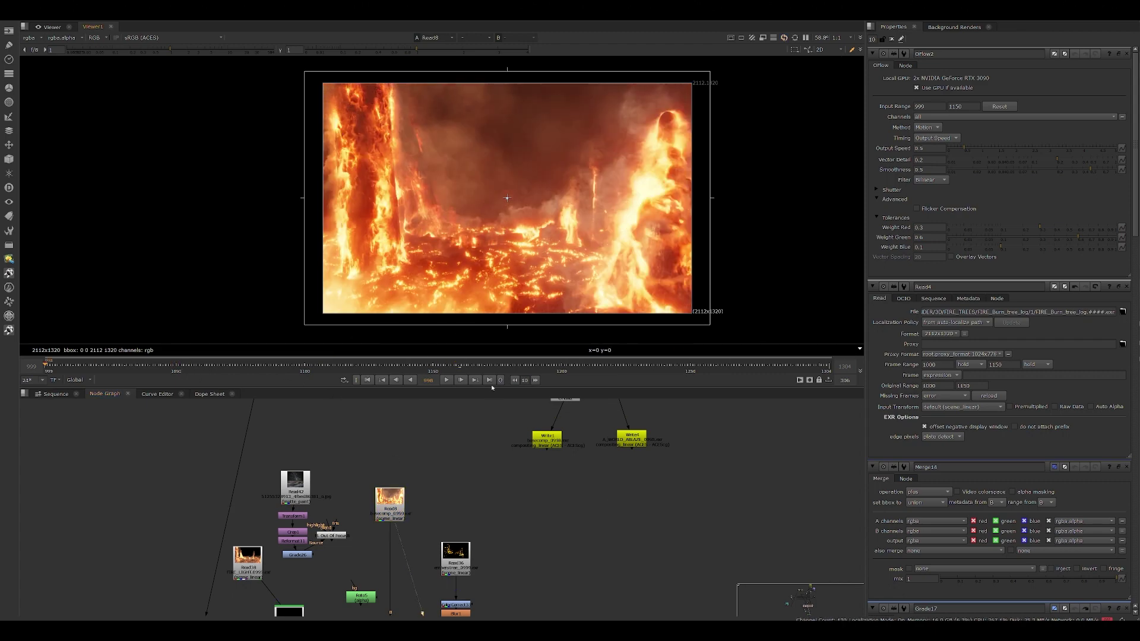
left_click(447, 380)
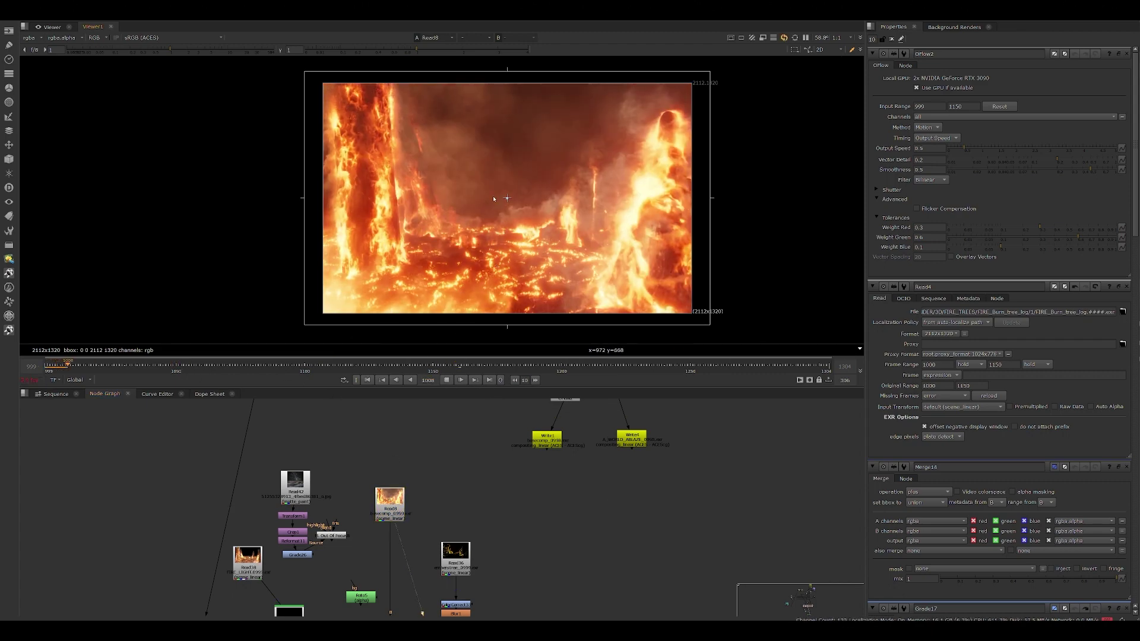
scroll(494, 199, "up", 2)
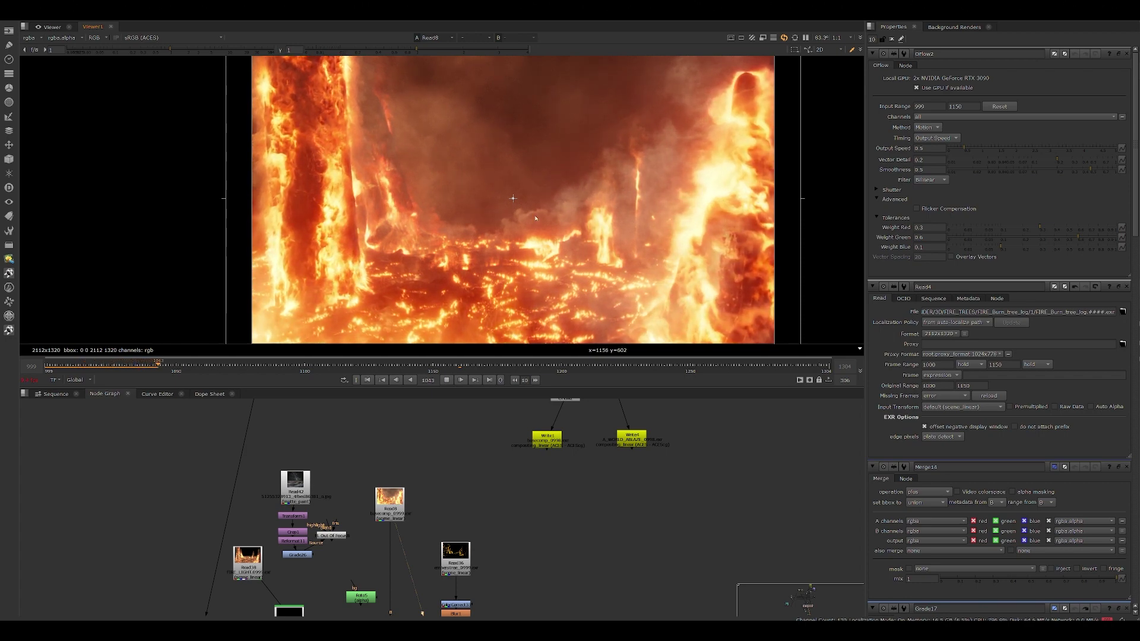
scroll(489, 218, "down", 1)
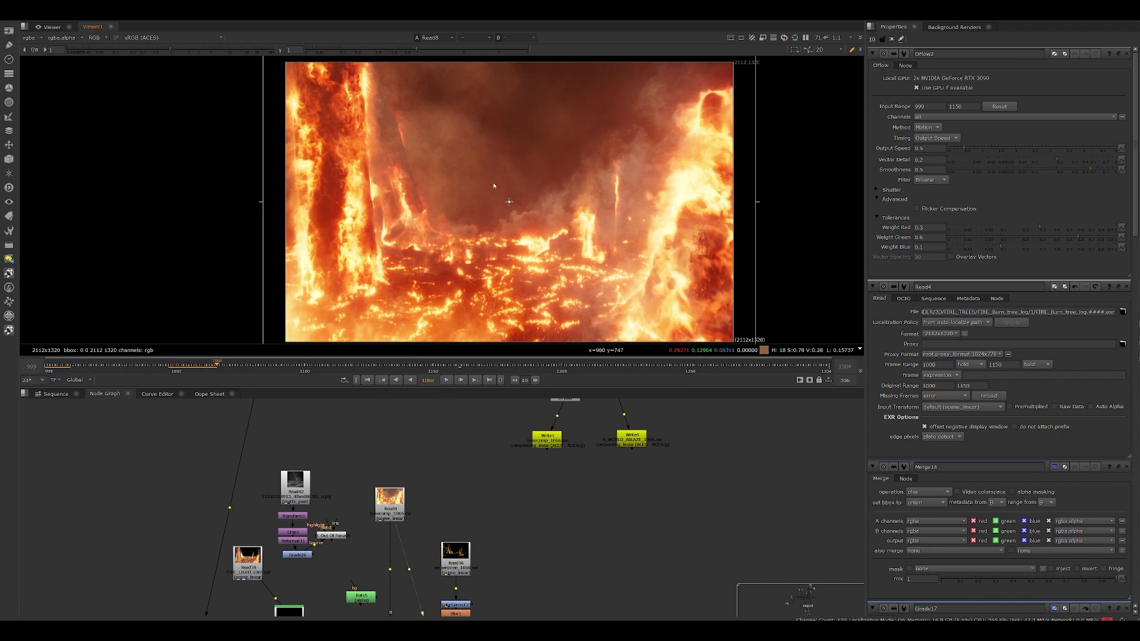
- Delete the unused Read42 image branch together with its transform, grade and Out Of Focus nodes
left_click_drag(292, 438, 353, 572)
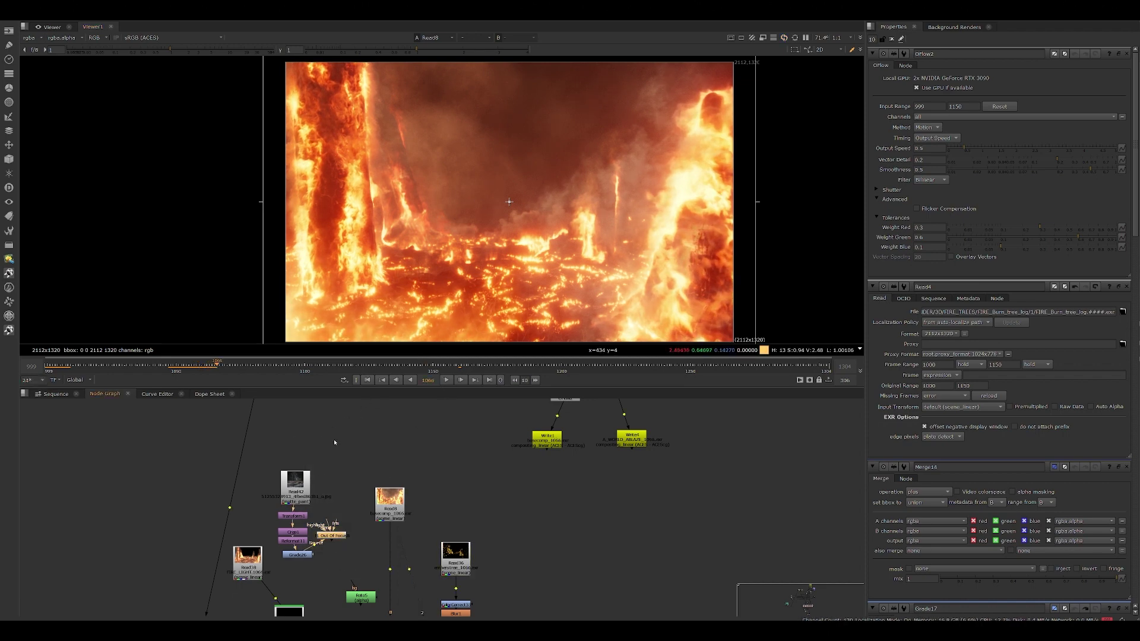
left_click_drag(340, 440, 274, 584)
key("Delete")
left_click(332, 537)
key("Delete")
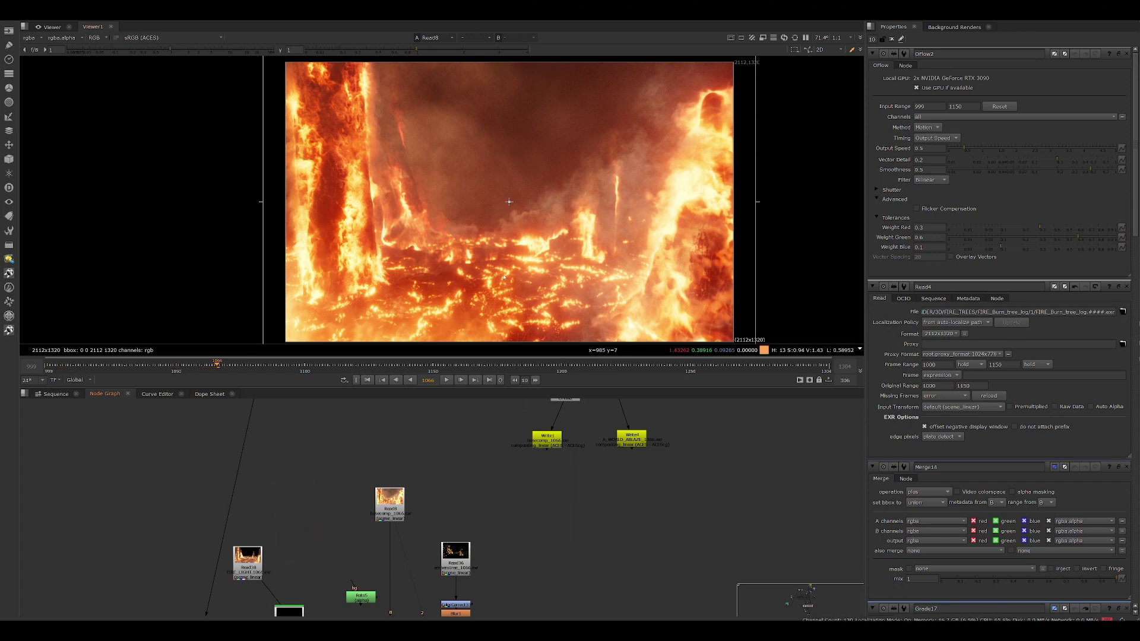
- Move to a later frame of the precomp render and play the animation, stopping it after reviewing the fire
left_click_drag(216, 371, 323, 368)
scroll(648, 171, "up", 3)
left_click(460, 380)
scroll(635, 167, "down", 3)
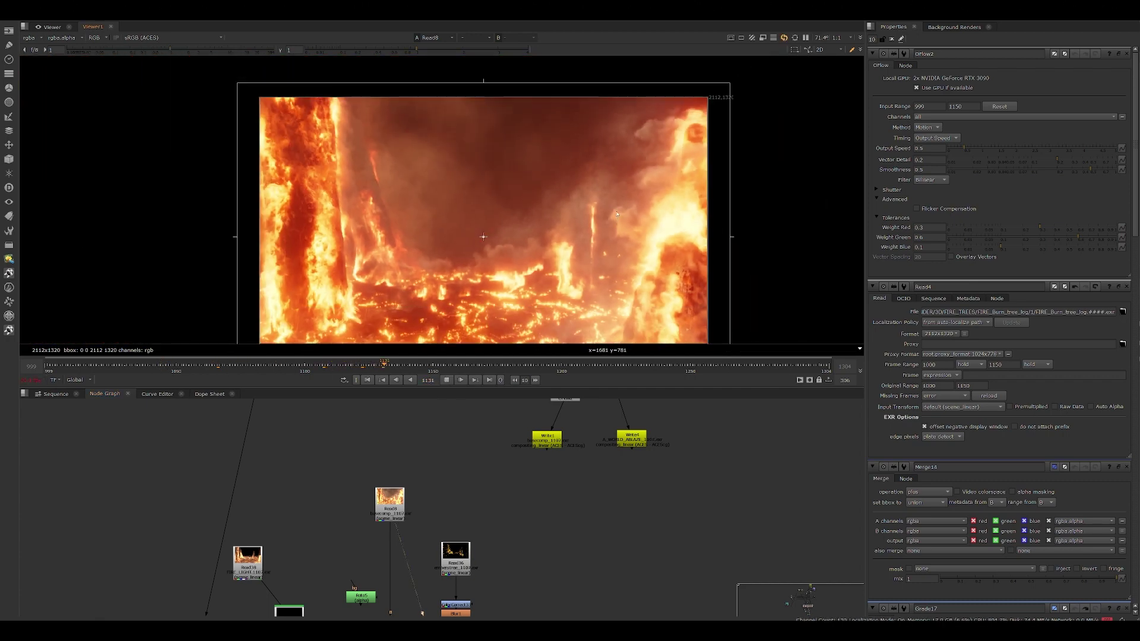
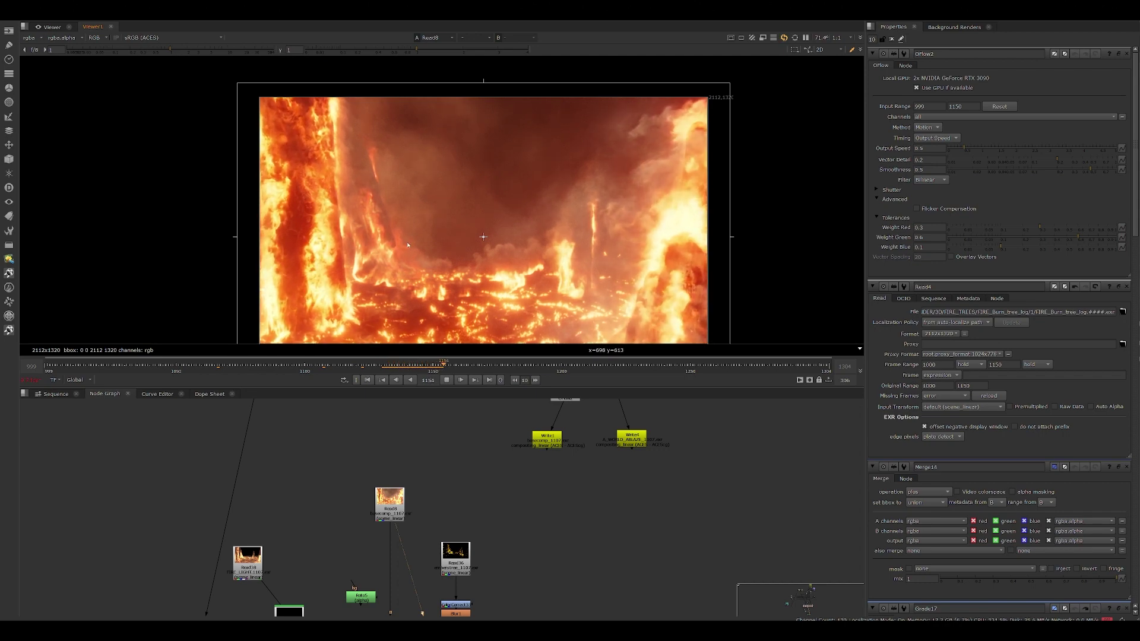
scroll(472, 508, "down", 1)
middle_click_drag(472, 507, 508, 425)
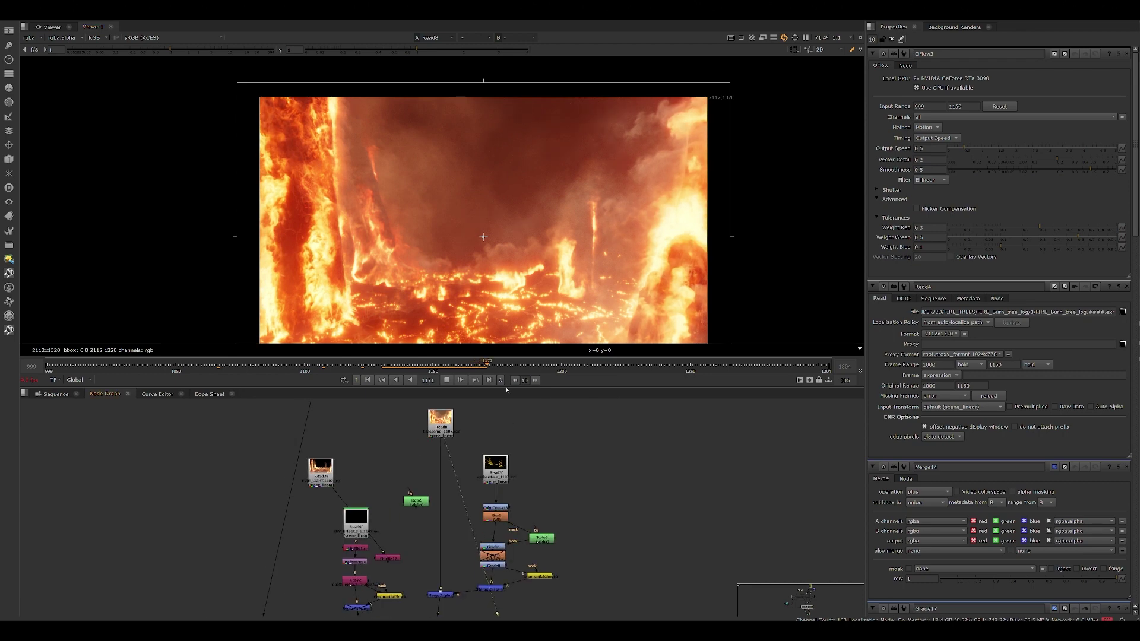
left_click(447, 381)
- Display the Read36 embers render and play its animation
middle_click_drag(534, 473, 528, 453)
left_click(496, 446)
scroll(496, 445, "up", 3)
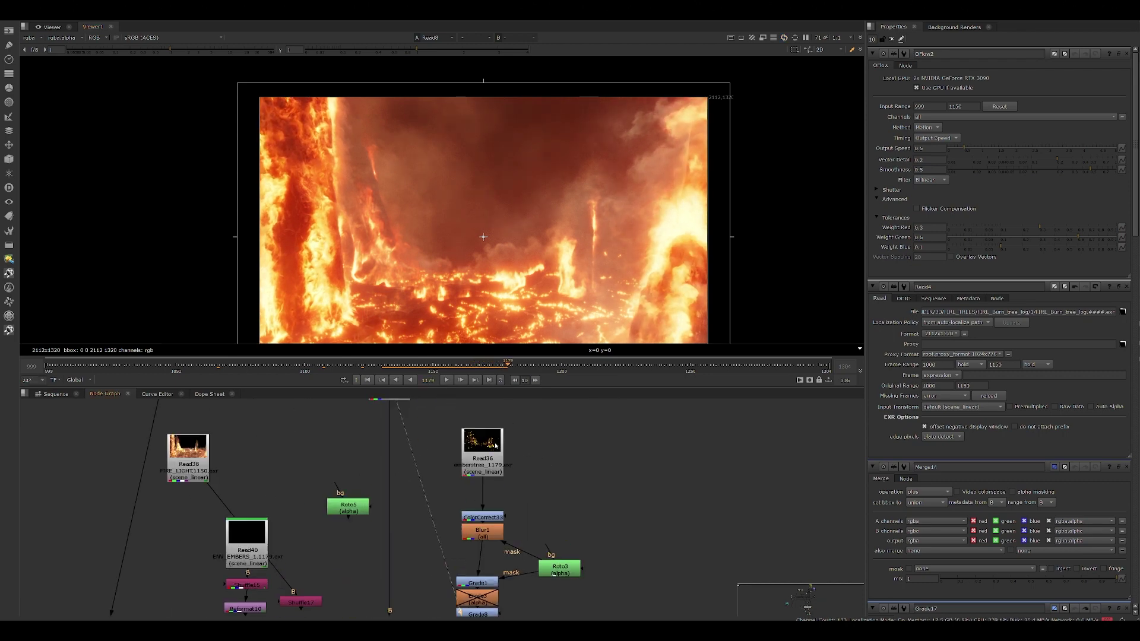
key("1")
middle_click_drag(455, 229, 493, 174)
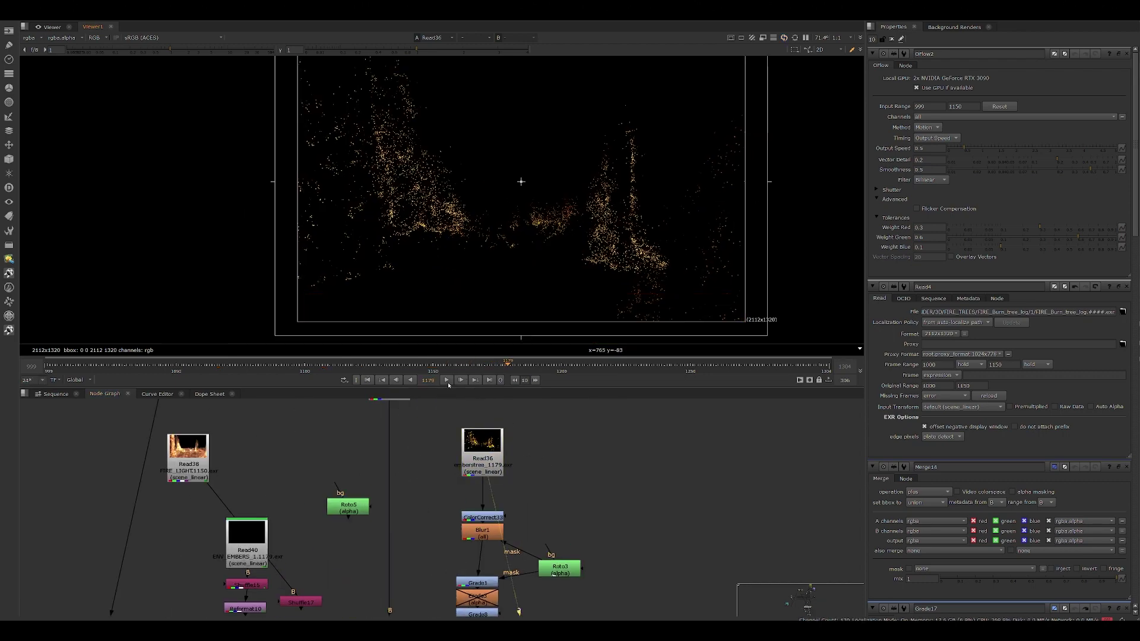
left_click(447, 381)
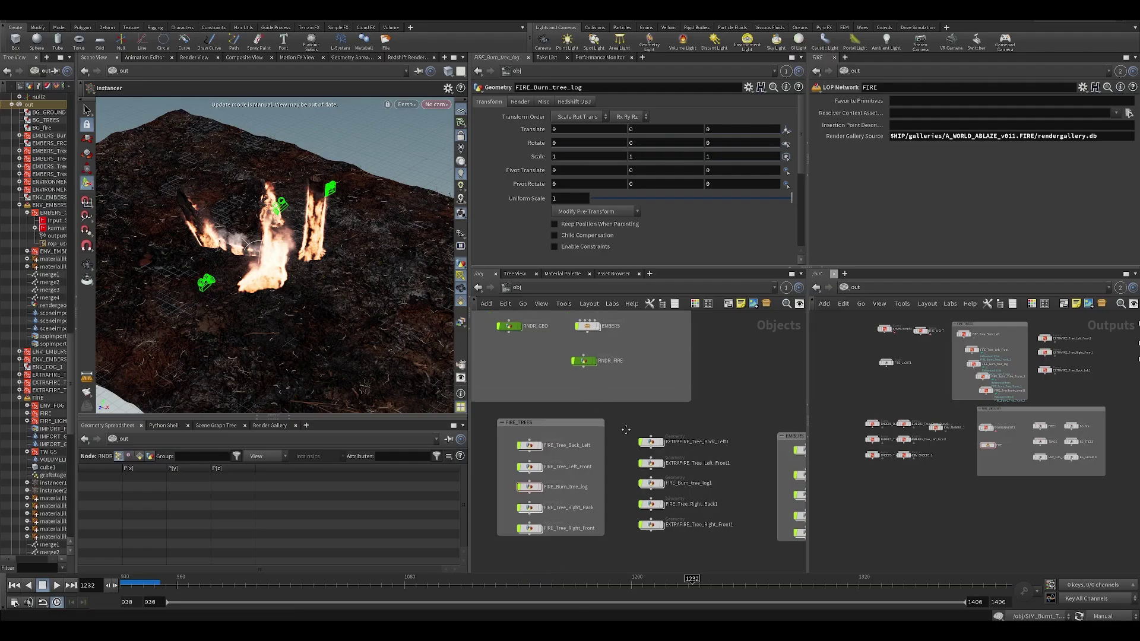
- Switch to Houdini and show the CAM_SLOW camera and the null that drives it in the object network
scroll(664, 417, "down", 6)
mouse_move(626, 430)
middle_mouse_down()
mouse_move(665, 418)
mouse_move(579, 500)
middle_mouse_up()
scroll(697, 448, "up", 5)
left_click_drag(699, 474, 691, 420)
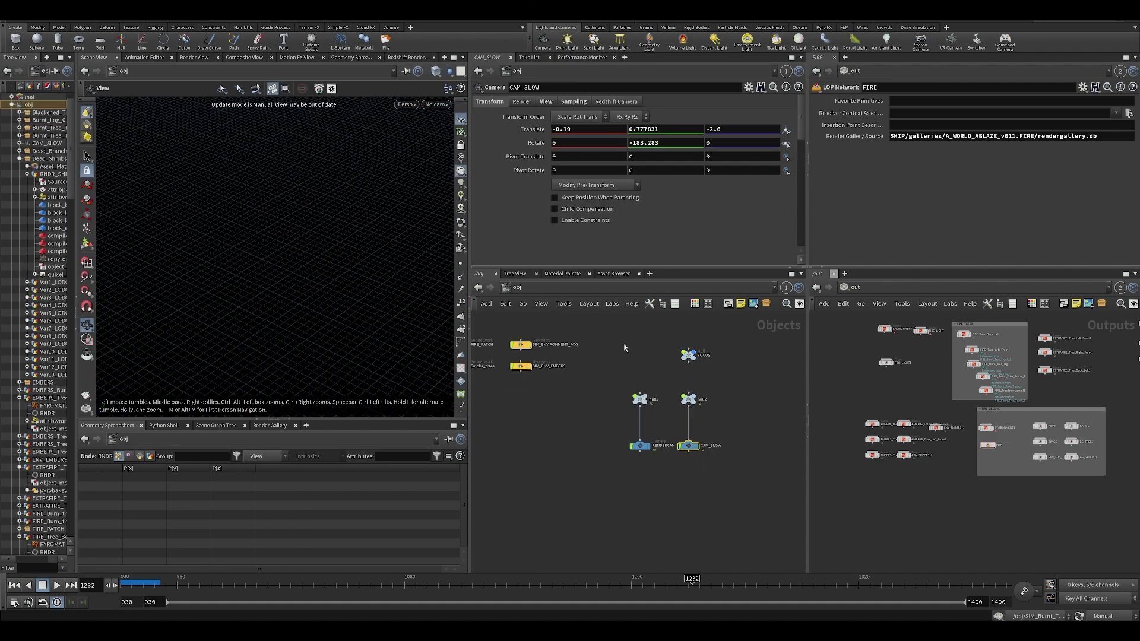
left_click(688, 399)
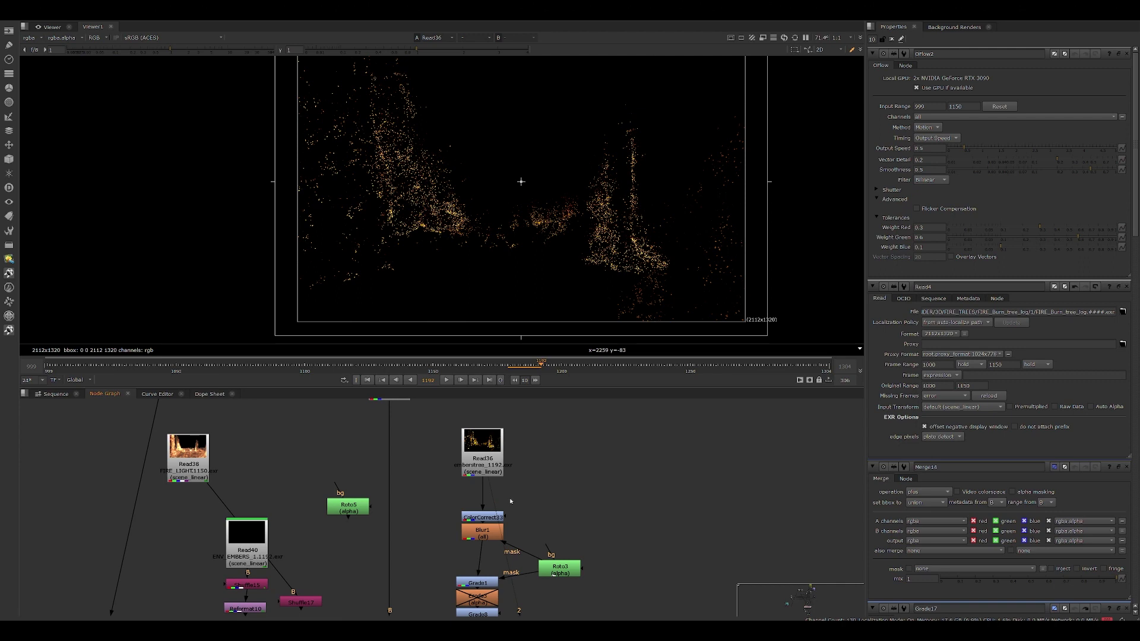
- Display the output of the Merge7 plus merge, where the embers branch joins the fire composite, and examine it closely
scroll(510, 501, "down", 1)
middle_click_drag(510, 501, 491, 456)
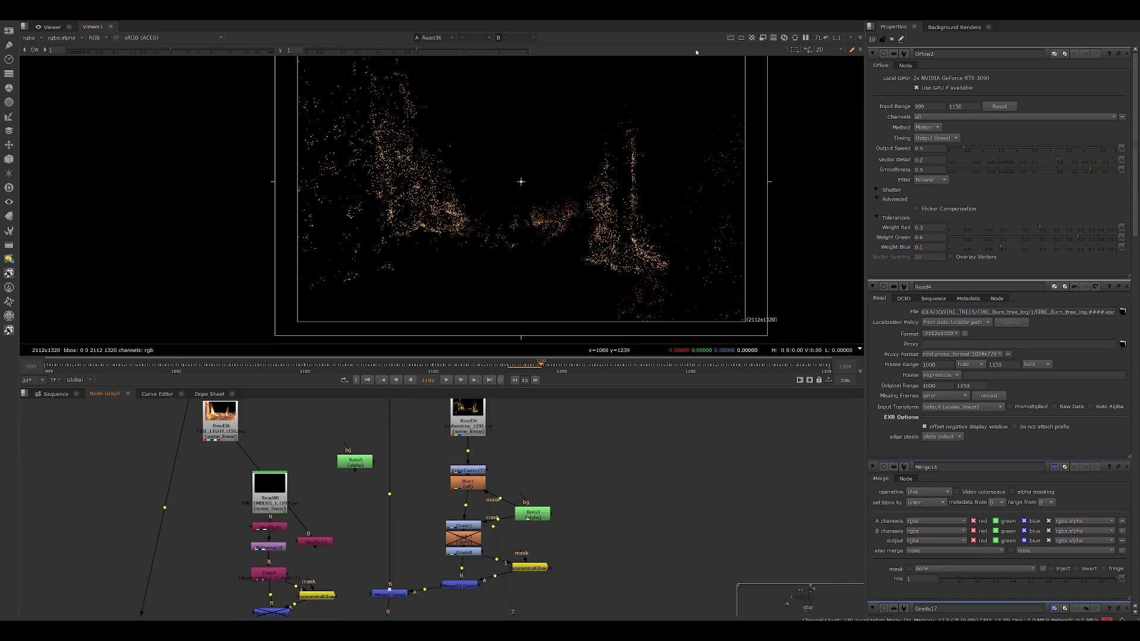
middle_click_drag(423, 561, 509, 498)
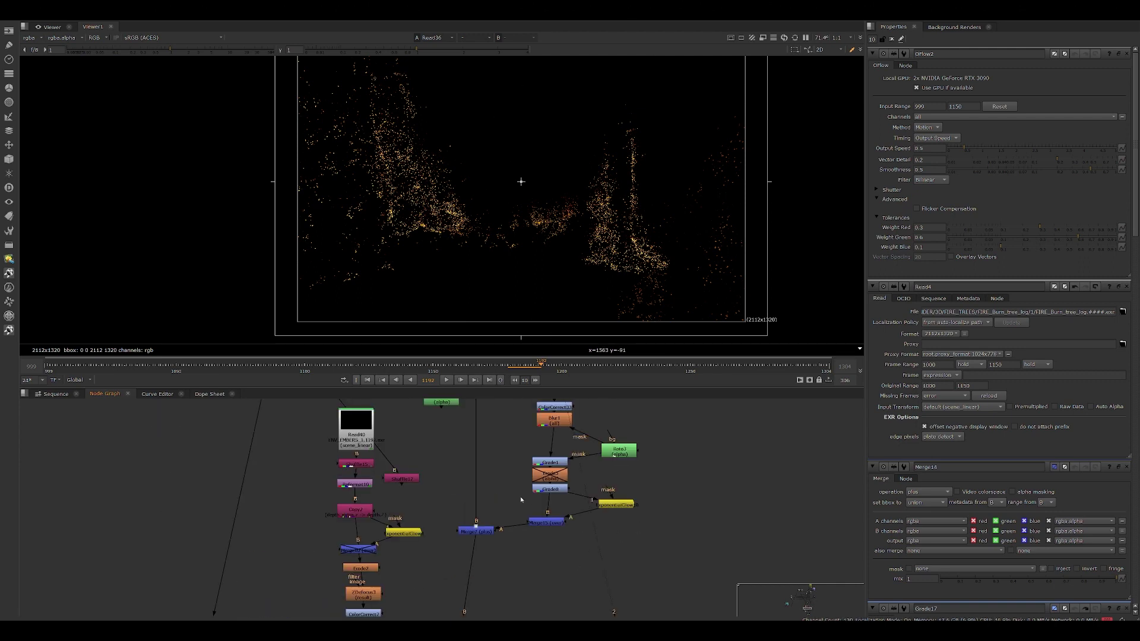
middle_click_drag(705, 499, 635, 578)
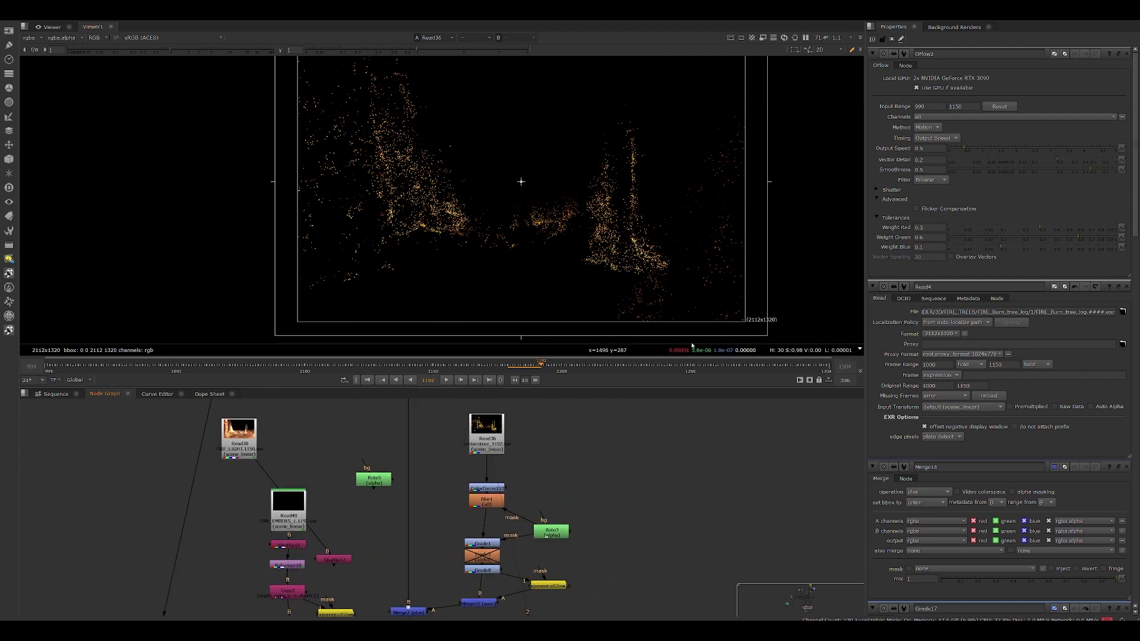
middle_click_drag(455, 600, 541, 556)
scroll(540, 555, "up", 3)
left_click(482, 571)
key("1")
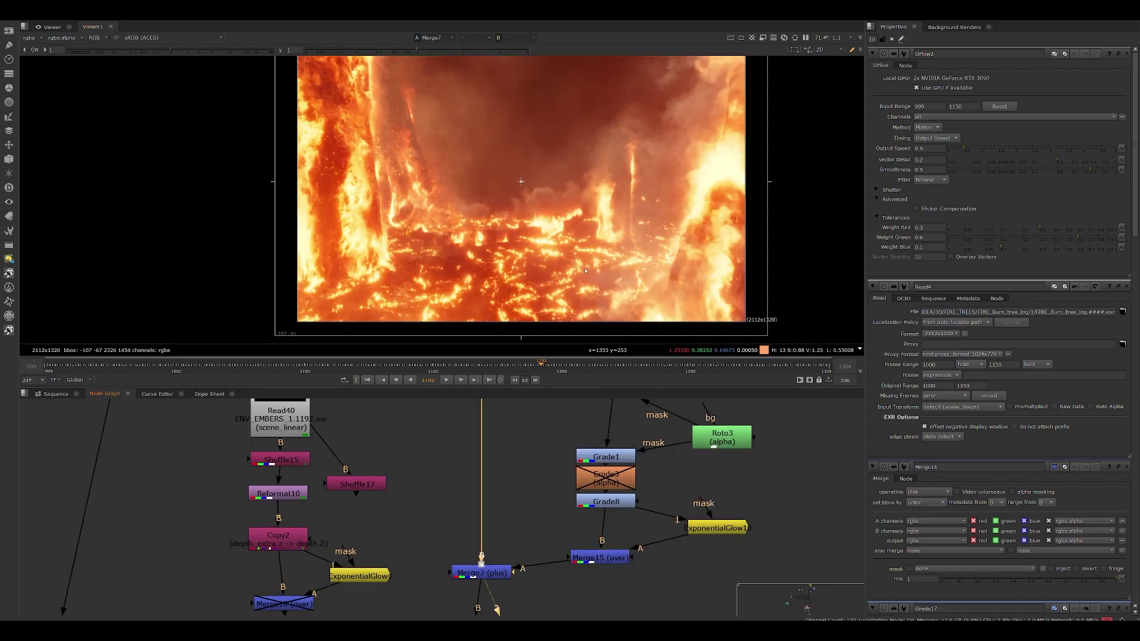
middle_click_drag(491, 112, 425, 229)
scroll(425, 238, "down", 1)
middle_click_drag(422, 273, 425, 192)
scroll(415, 220, "up", 3)
scroll(370, 212, "up", 2)
scroll(356, 213, "down", 3)
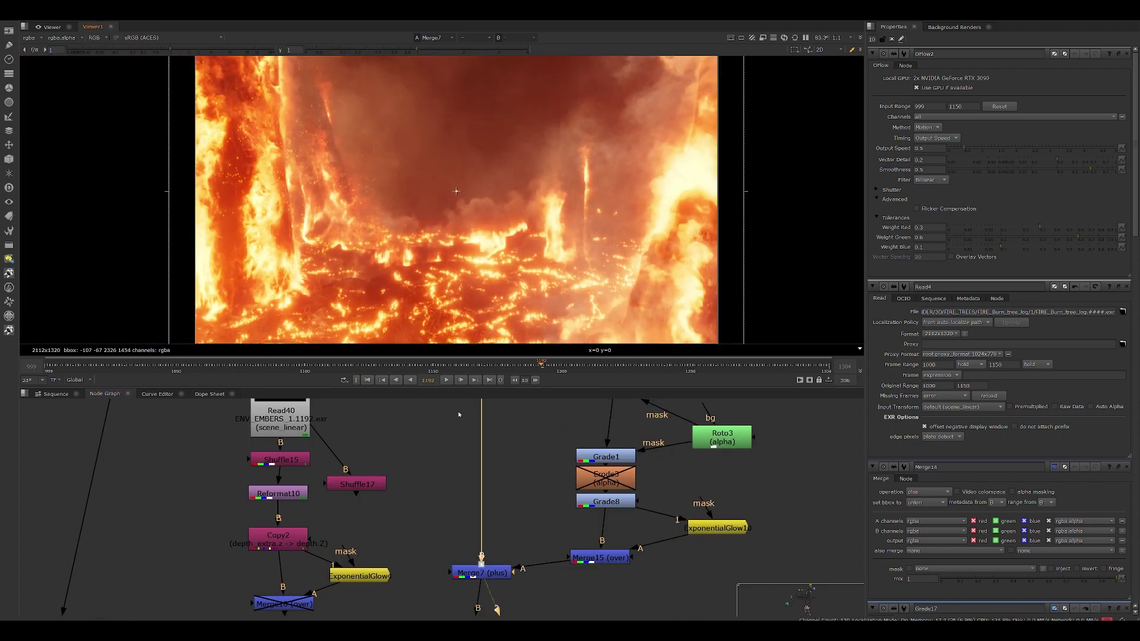
- View the next plus merge below Merge7, and display the Grade25 output of the Read40 embers branch feeding it
scroll(553, 454, "down", 3)
middle_click_drag(554, 454, 547, 522)
middle_click_drag(512, 588, 539, 487)
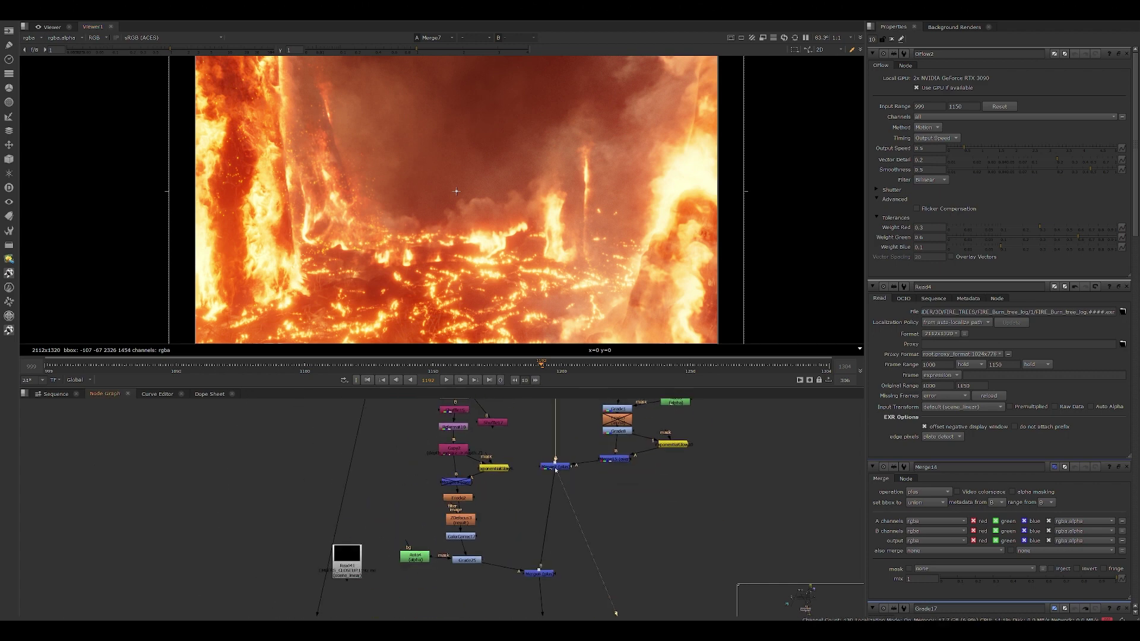
scroll(540, 484, "up", 2)
middle_click_drag(511, 537, 514, 493)
left_click(540, 575)
key("1")
left_click(429, 553)
key("1")
middle_click_drag(451, 529, 476, 609)
scroll(380, 226, "up", 5)
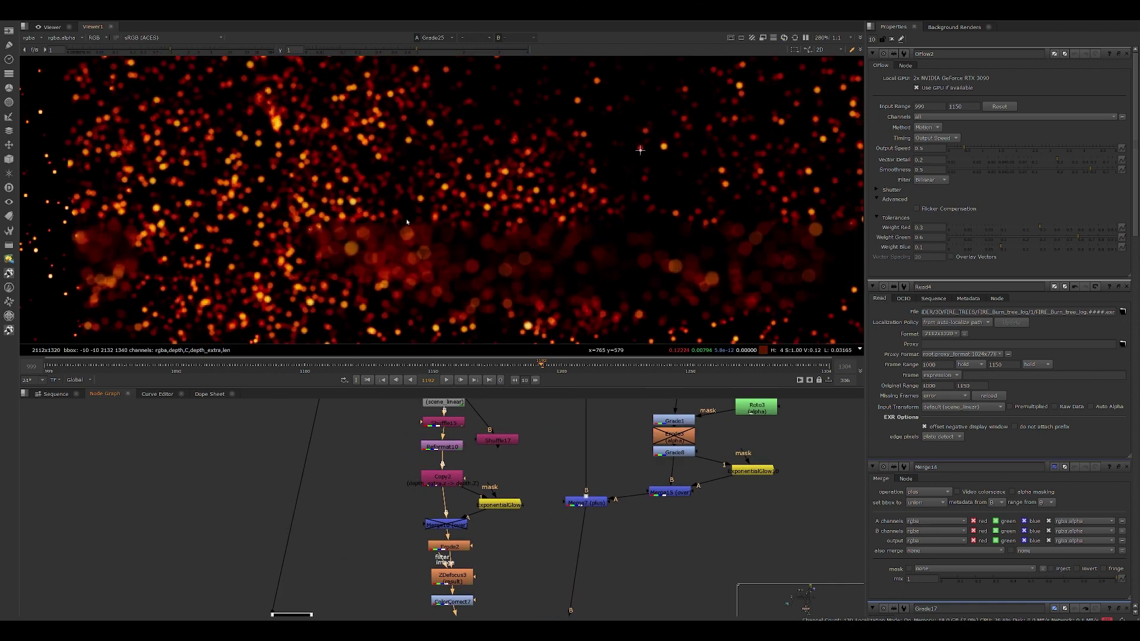
- Compare the Read40 embers before and after defocus by viewing Copy2, ZDefocus3 and Grade25 in turn
middle_click_drag(454, 495, 423, 522)
left_click(413, 505)
key("1")
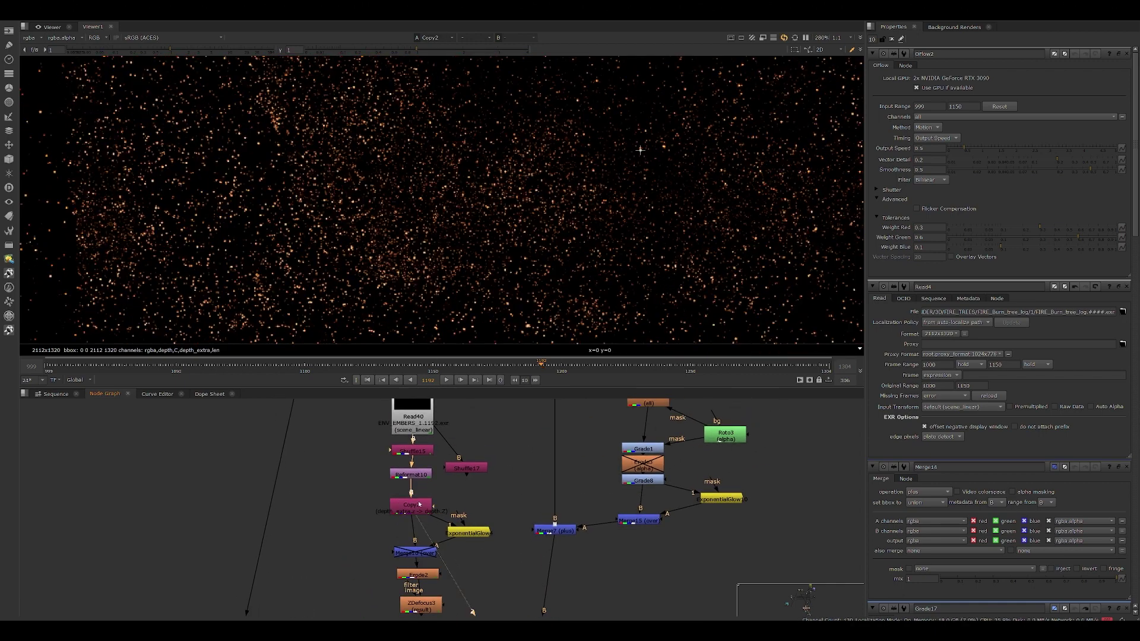
left_click(421, 605)
key("1")
middle_click_drag(506, 614, 509, 491)
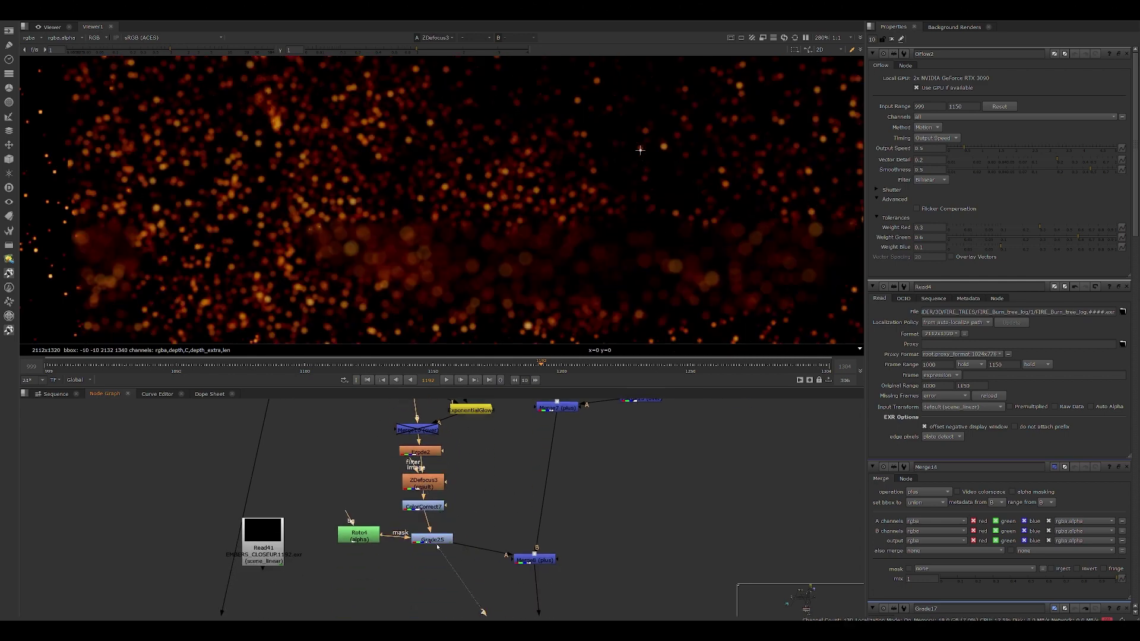
left_click(437, 541)
key("1")
- Display the merge that adds the Grade25 embers to the main composite and examine the frame in detail and in full
scroll(535, 489, "down", 1)
scroll(597, 249, "down", 4)
left_click(535, 552)
key("1")
scroll(532, 252, "up", 2)
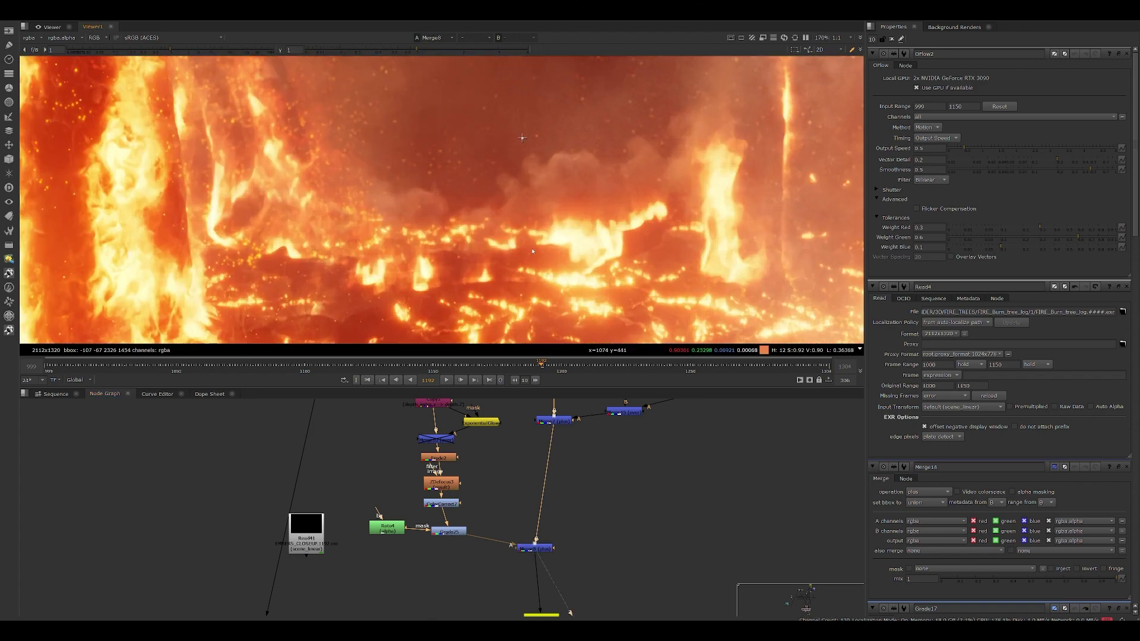
scroll(518, 226, "down", 5)
scroll(499, 234, "up", 1)
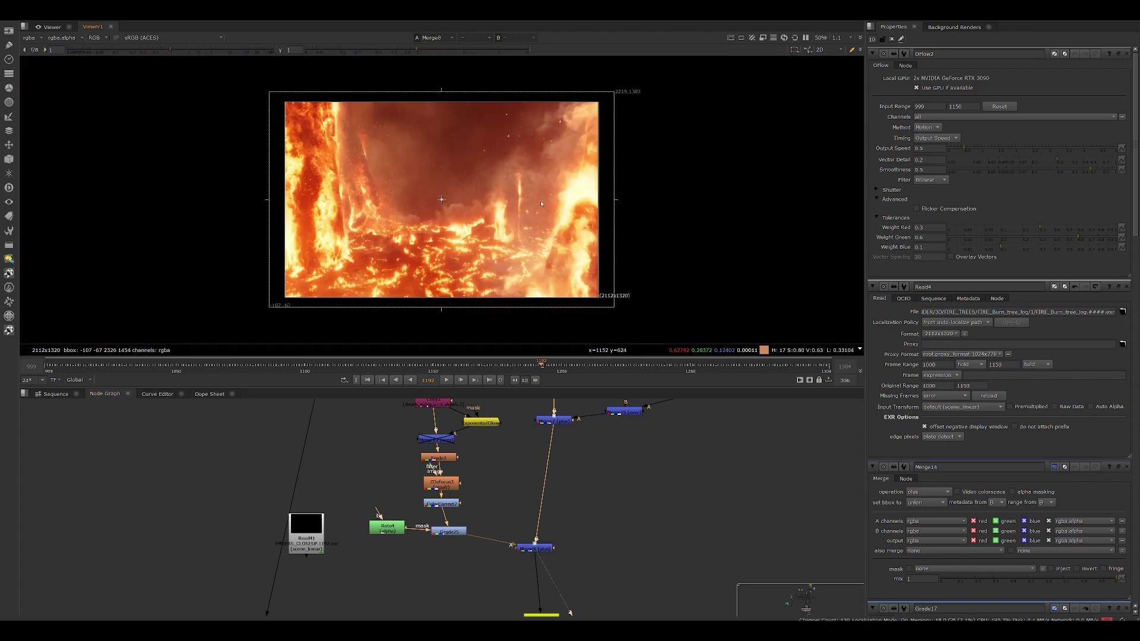
scroll(489, 241, "down", 1)
scroll(490, 242, "down", 1)
- Display the Merge12 output, where the graded blue constant is combined with the rendered A_WORLD_ABLAZE sequence
middle_click_drag(565, 579, 532, 463)
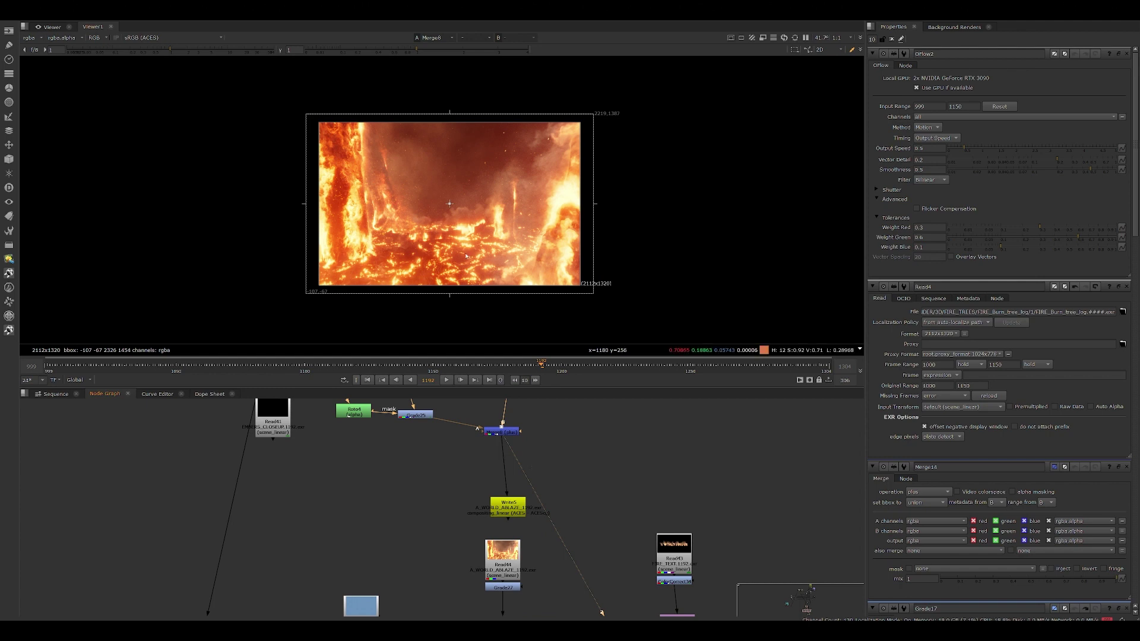
scroll(464, 260, "up", 3)
middle_click_drag(498, 179, 506, 220)
middle_click_drag(530, 595, 522, 435)
left_click(366, 456)
left_click_drag(465, 525, 485, 519)
key("1")
middle_click_drag(526, 427, 504, 508)
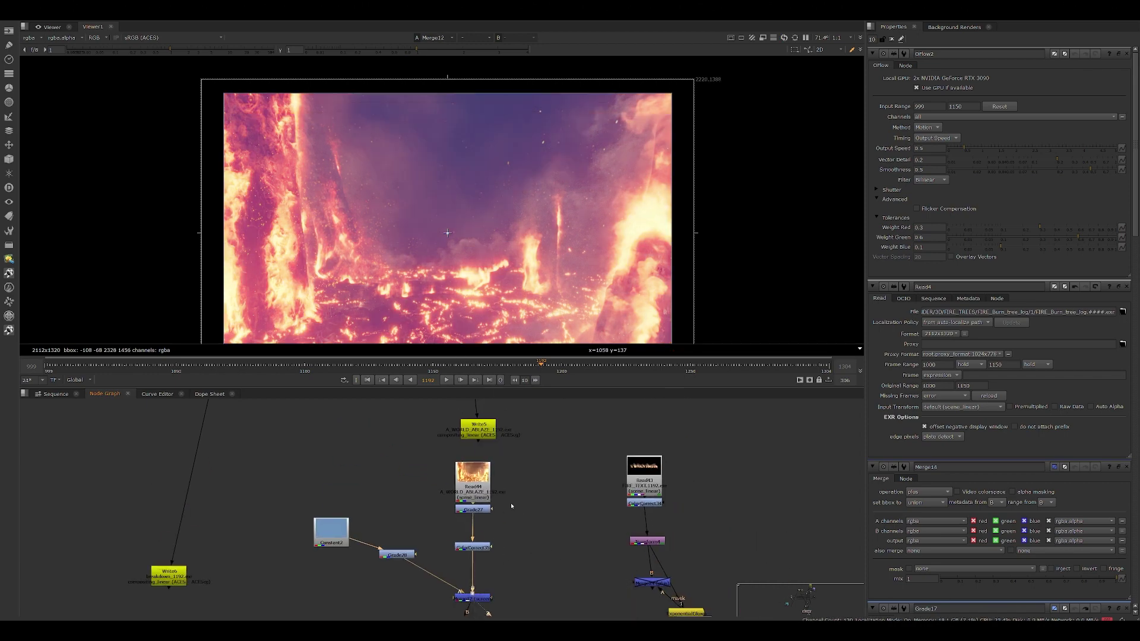
scroll(461, 240, "down", 1)
middle_click_drag(461, 239, 475, 157)
scroll(522, 539, "down", 1)
middle_click_drag(522, 539, 527, 398)
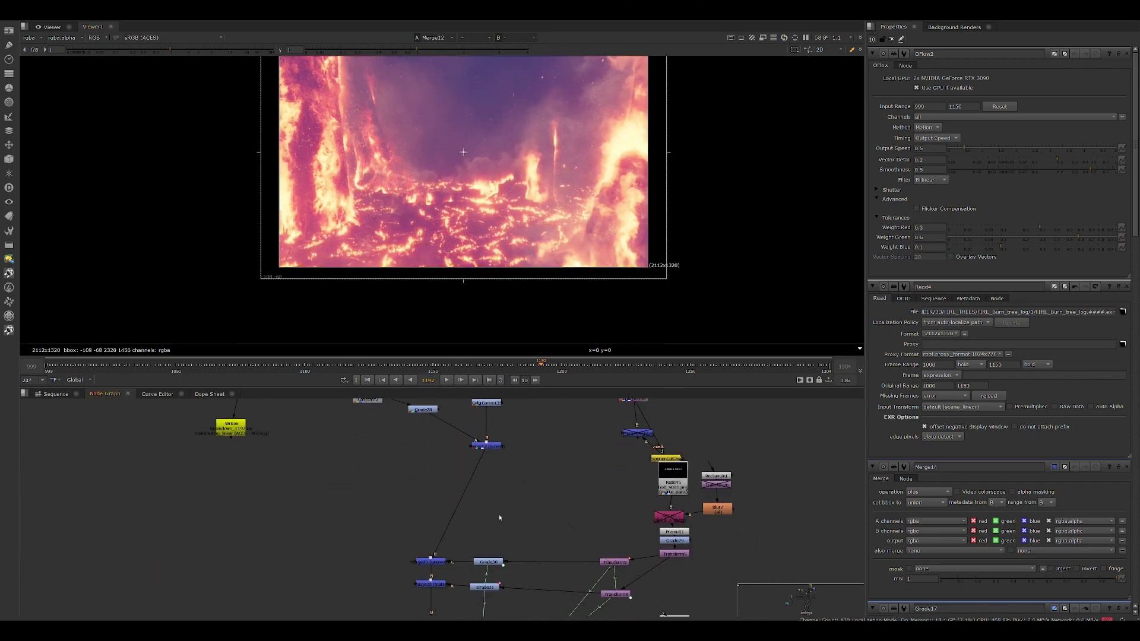
- Find the title text branch in the node graph and display the Read45 "A WORLD ABLAZE" image
middle_click_drag(499, 516, 510, 396)
left_click(605, 552)
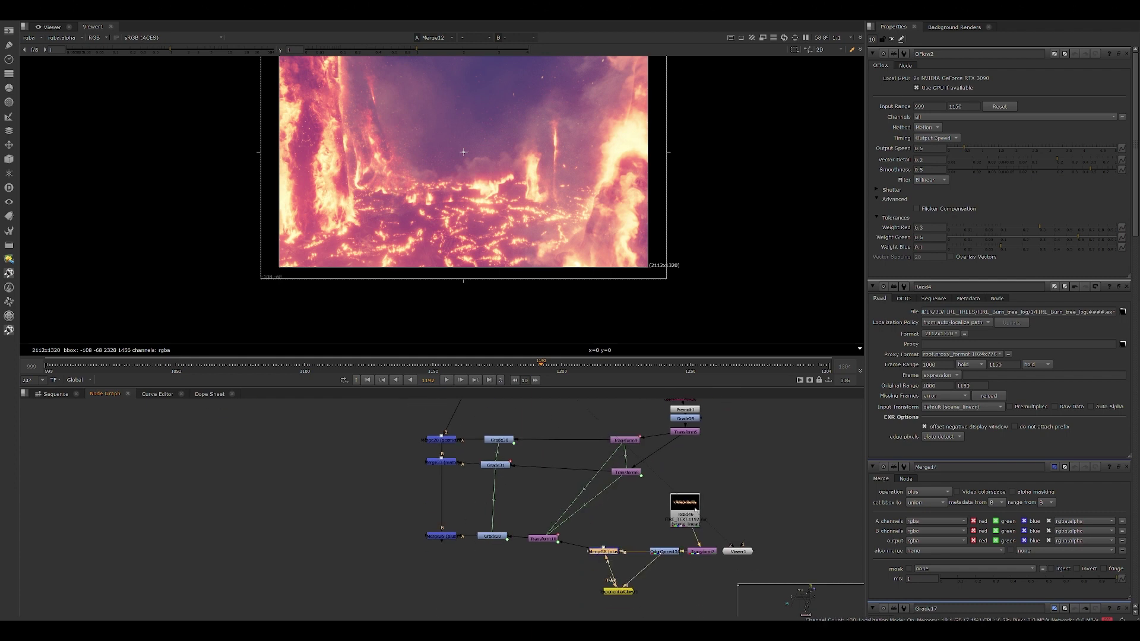
left_click(693, 508)
middle_click_drag(689, 415, 629, 573)
scroll(629, 573, "up", 2)
left_click(619, 500)
key("1")
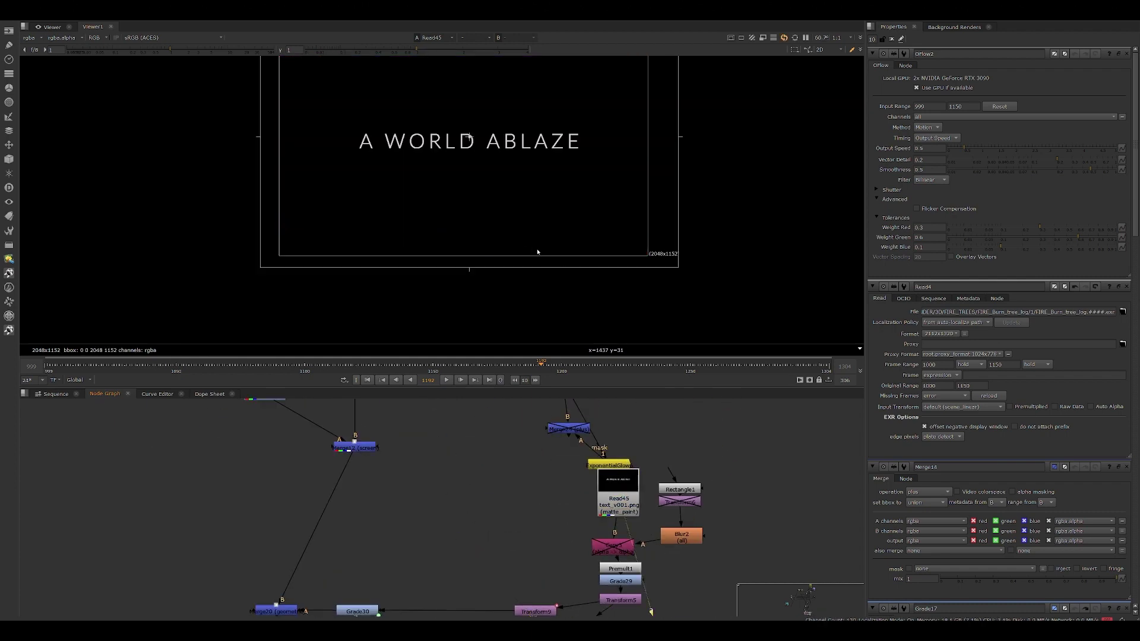
- Display the Read46 FIRE_TEXT render and examine the burning title letters
middle_click_drag(501, 526, 513, 367)
left_click(438, 592)
key("2")
mouse_move(505, 573)
middle_mouse_down()
mouse_move(531, 420)
mouse_move(535, 518)
middle_mouse_up()
left_click(572, 515)
key("2")
left_click(645, 490)
key("2")
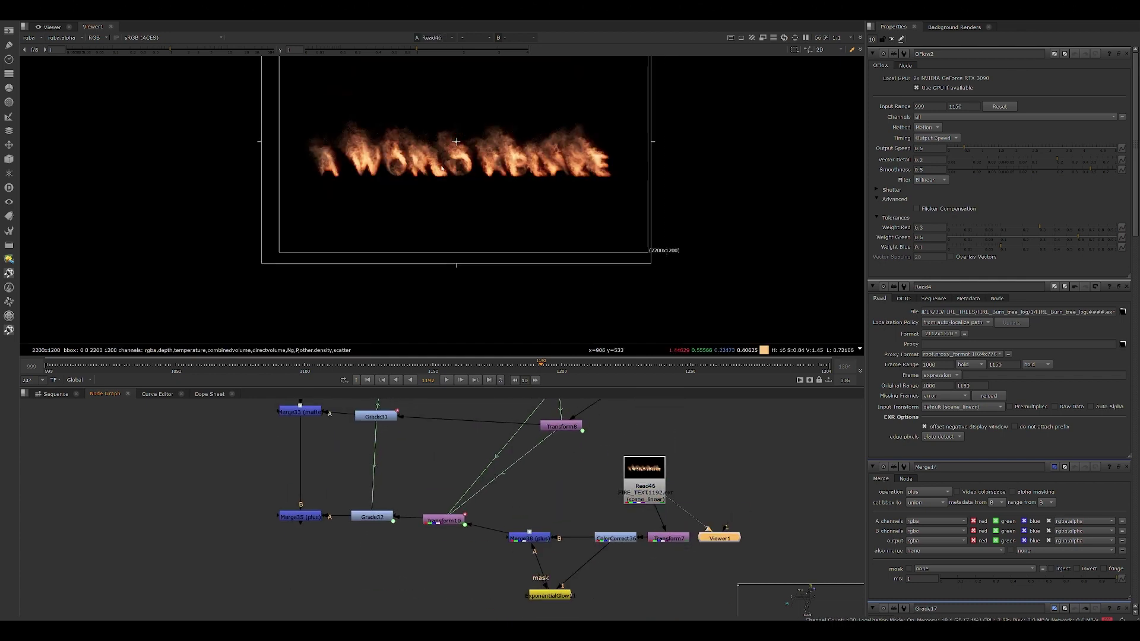
middle_click_drag(447, 170, 454, 204)
scroll(454, 203, "up", 4)
scroll(473, 310, "down", 4)
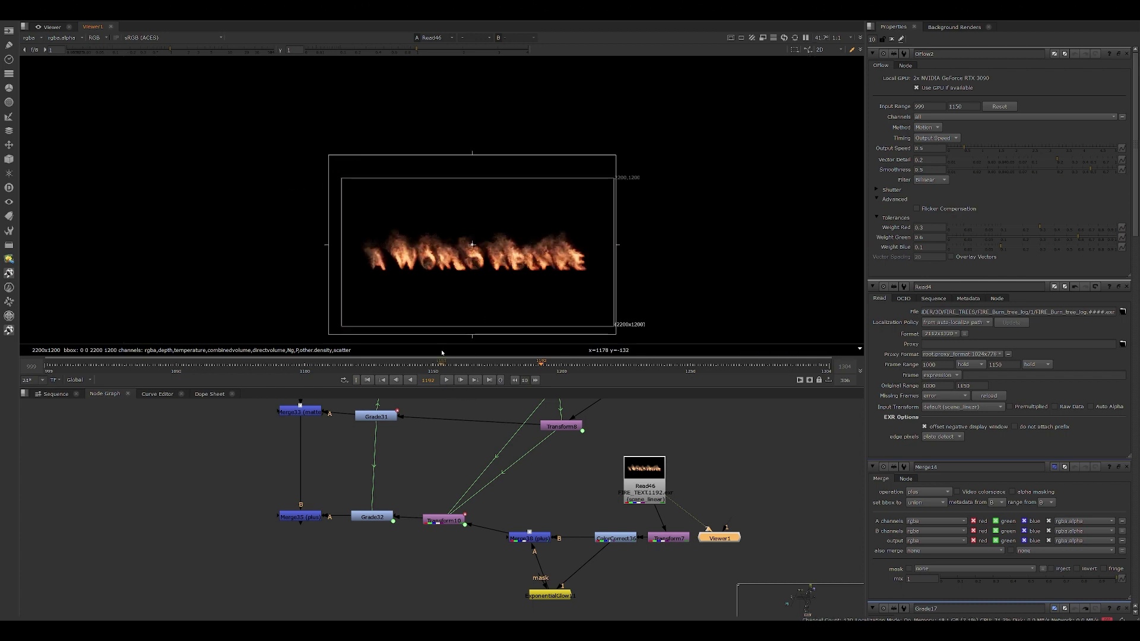
- Switch to the A_WORLD_ABLAZE composition in After Effects and show the effects of the FIRE_TEXT layer and two adjustment layers above it
middle_click_drag(503, 414, 487, 591)
scroll(487, 592, "down", 3)
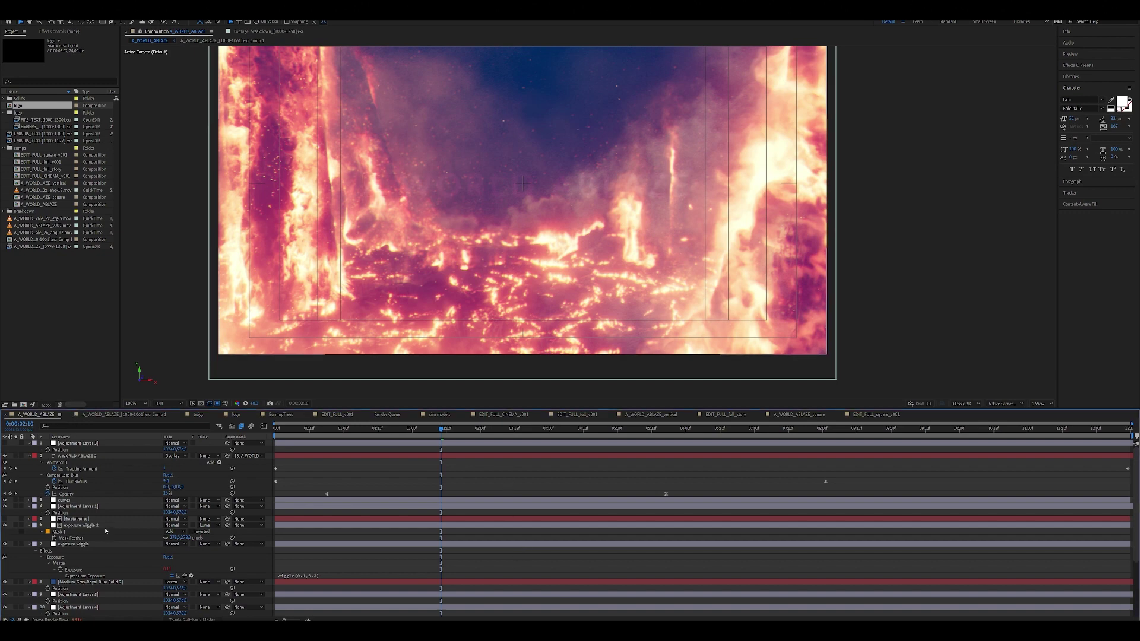
scroll(102, 533, "down", 3)
left_click(90, 514)
left_click(80, 531)
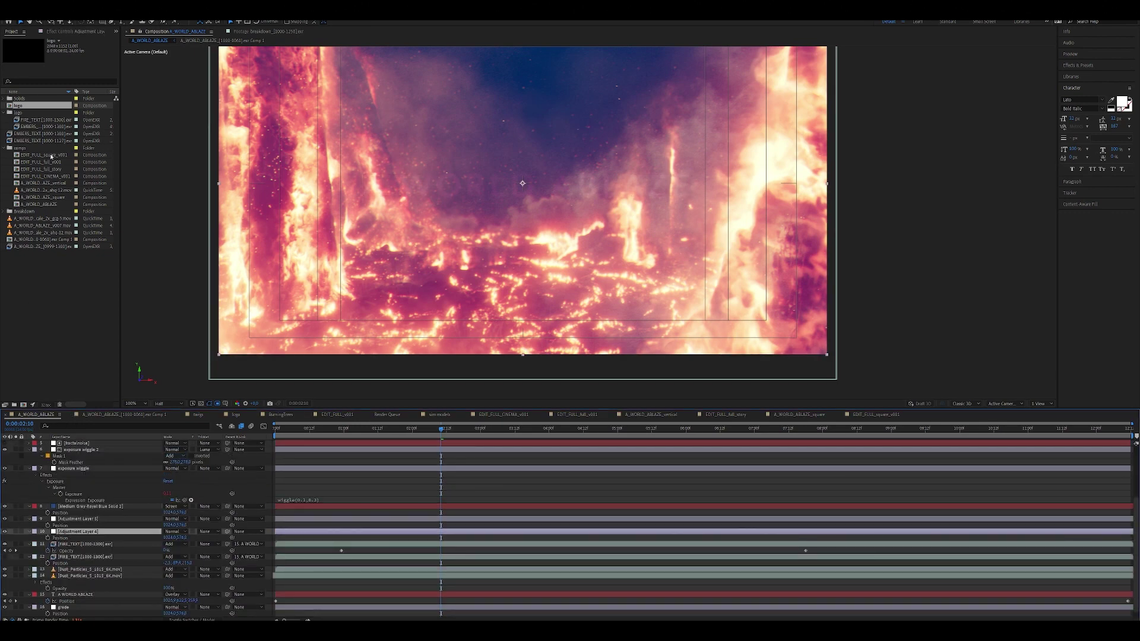
left_click(65, 32)
left_click(76, 544)
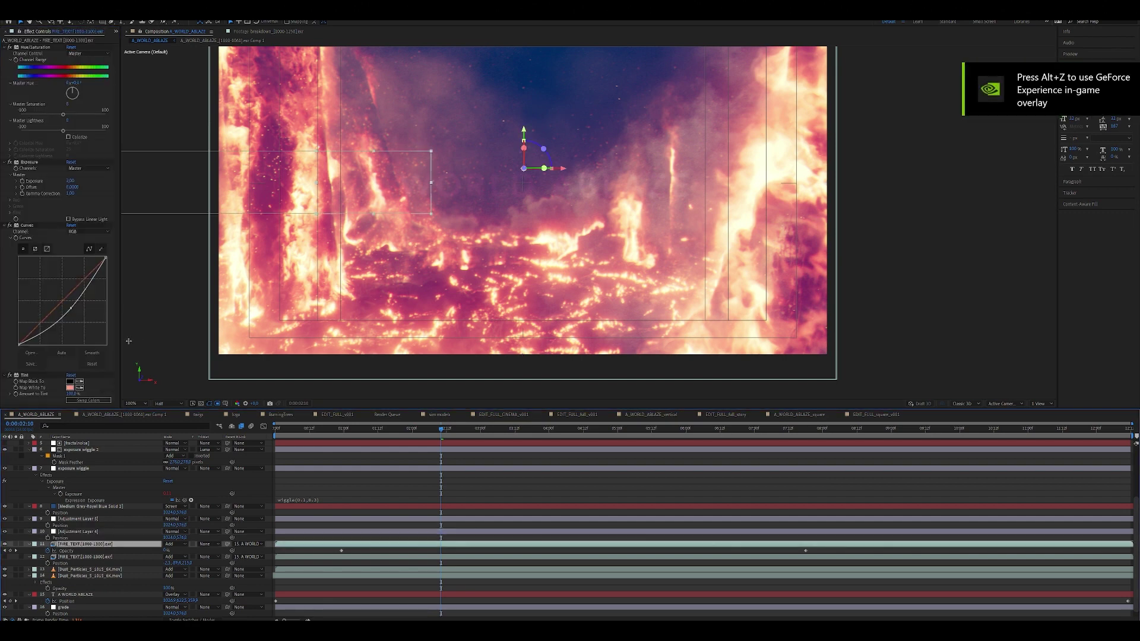
left_click(73, 531)
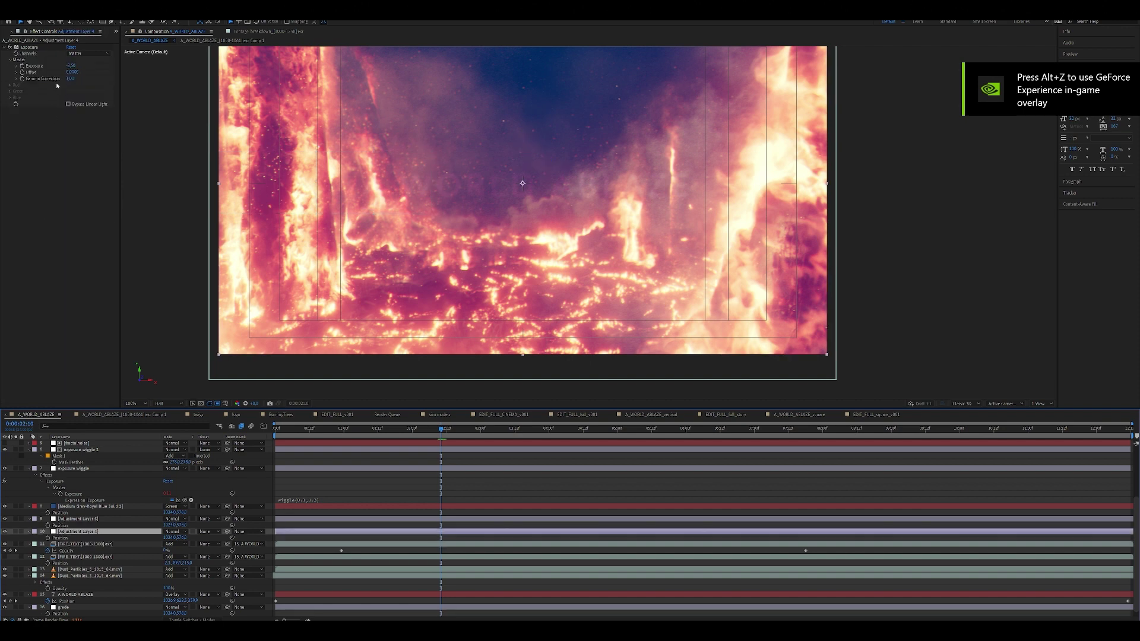
left_click(72, 520)
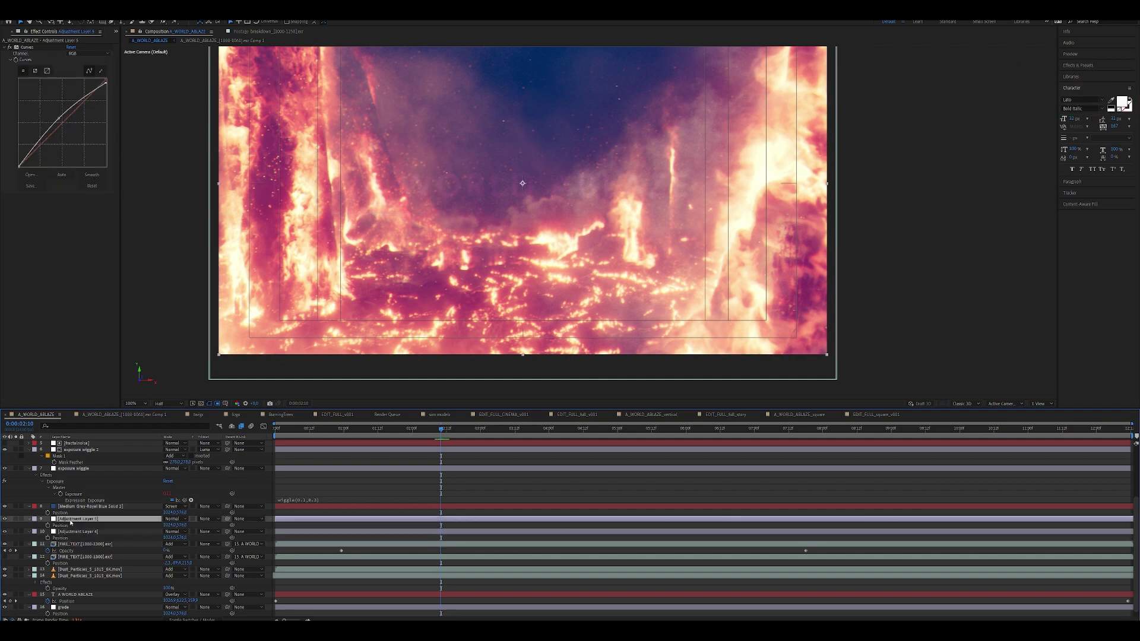
- Show the effects of the Royal Blue solid, exposure wiggle, the upper OpenColorIO adjustment layer and the curves layer
scroll(70, 523, "up", 2)
left_click(71, 525)
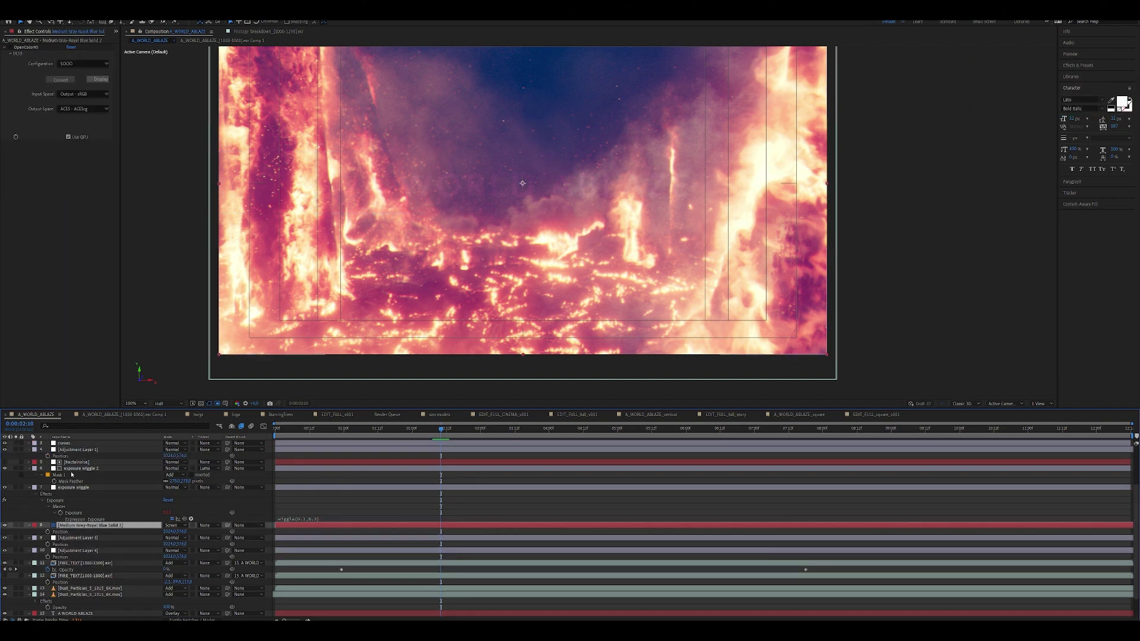
left_click(74, 488)
left_click(68, 450)
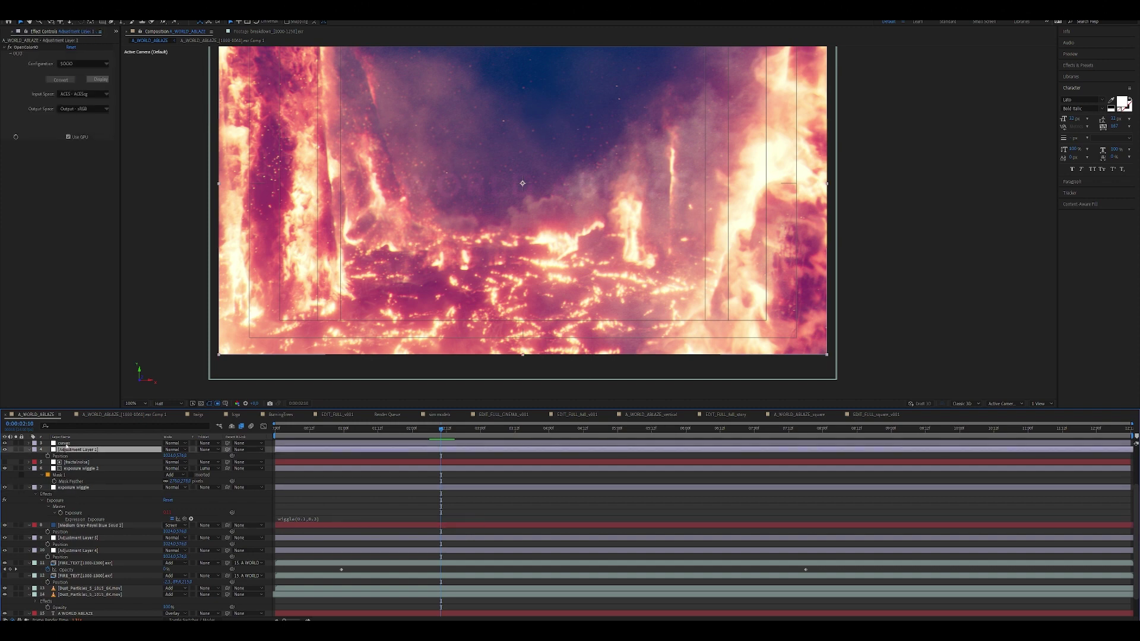
left_click(64, 443)
left_click(62, 449)
left_click(62, 444)
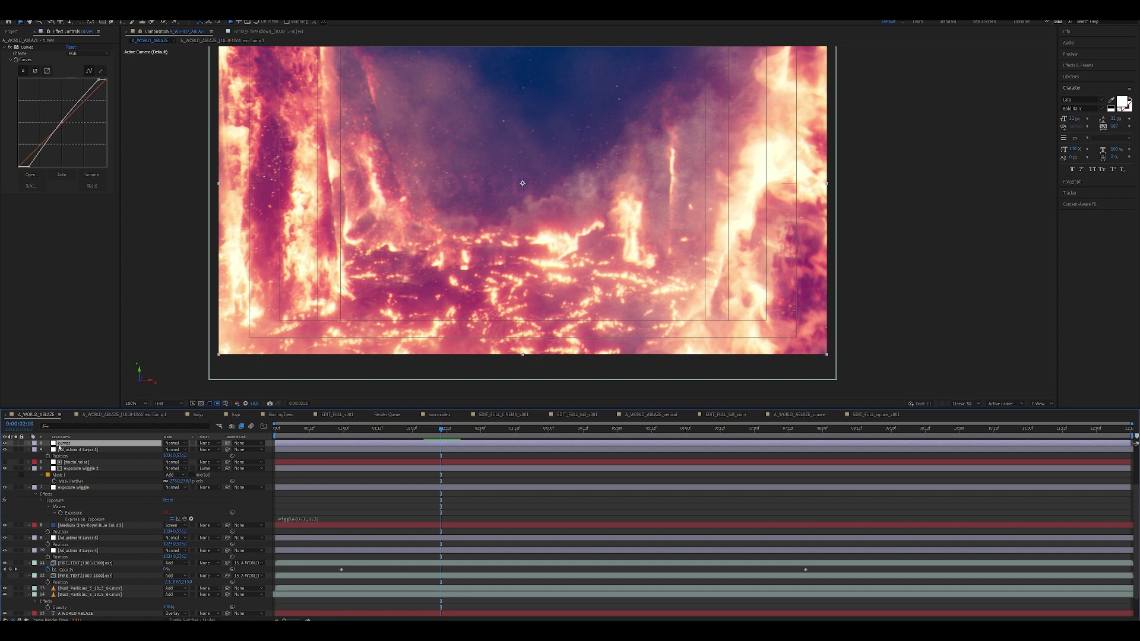
- Toggle the OpenColorIO effect on the Royal Blue solid off and on to compare its influence on the image
left_click(82, 527)
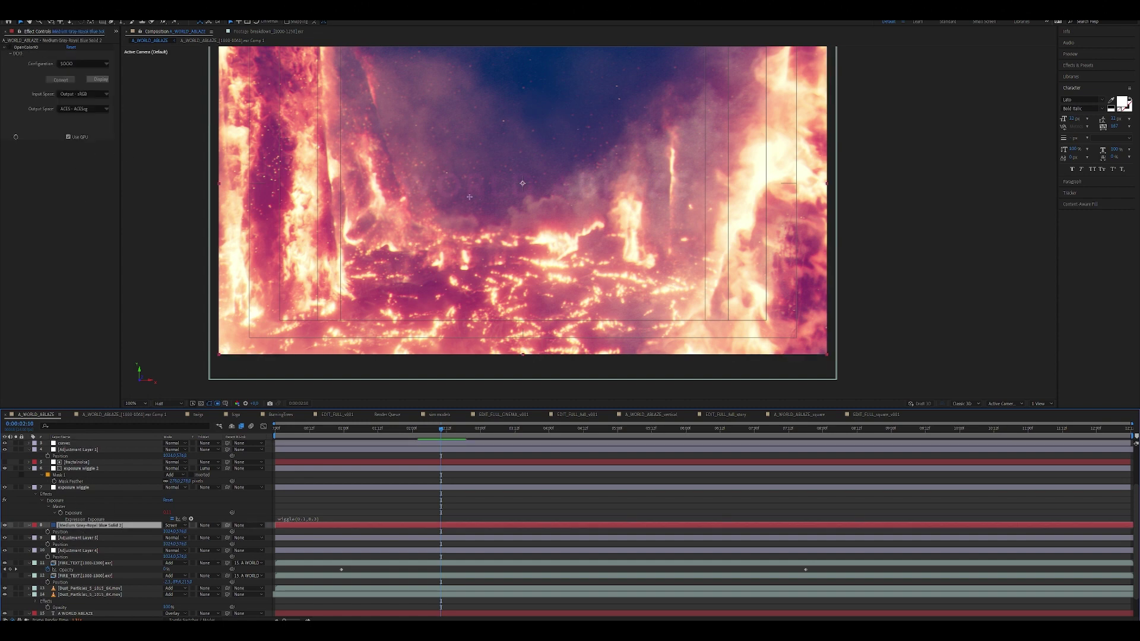
key("comma")
key("comma")
key("period")
key("period")
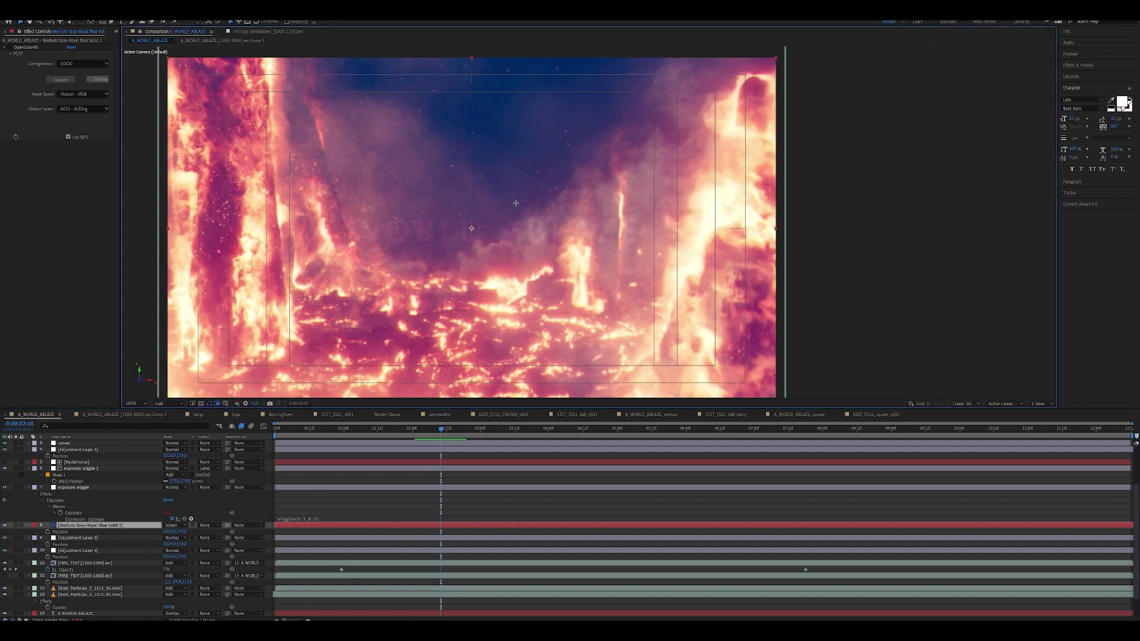
left_click(9, 49)
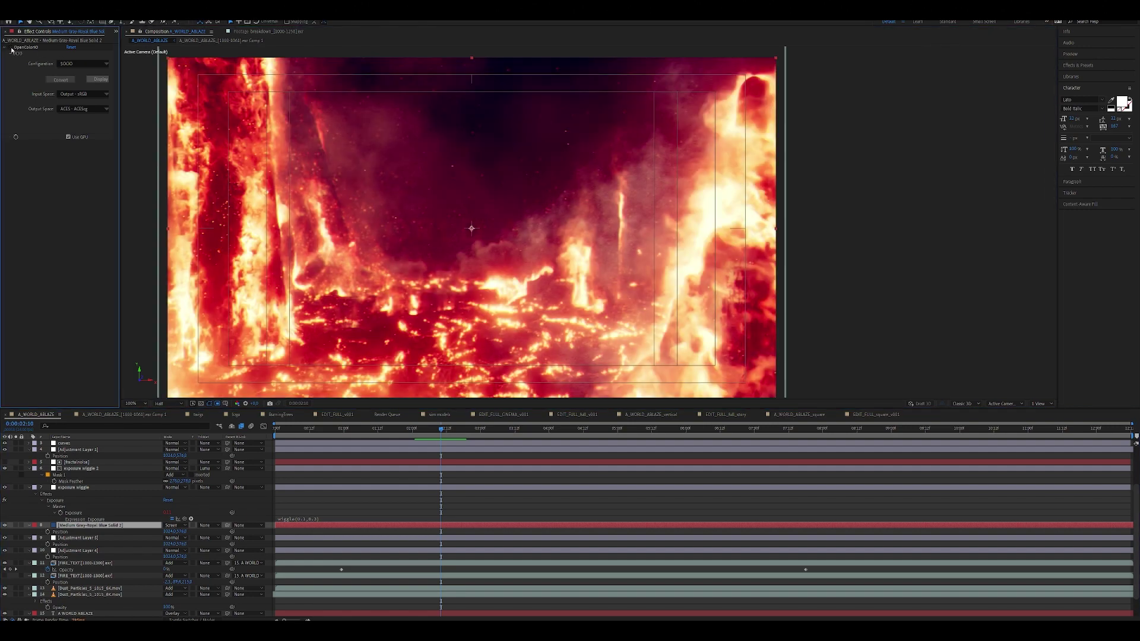
left_click(11, 50)
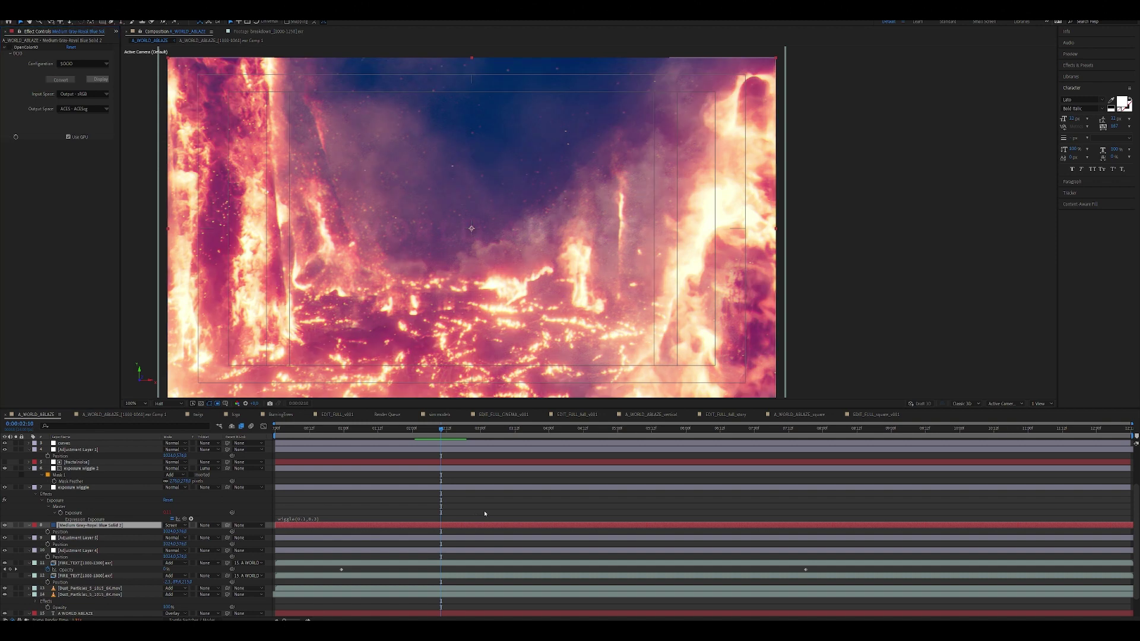
- Select the lower A WORLD ABLAZE text layer and scrub to about 0:00:07:01 to review the title
scroll(83, 578, "down", 3)
left_click(93, 589)
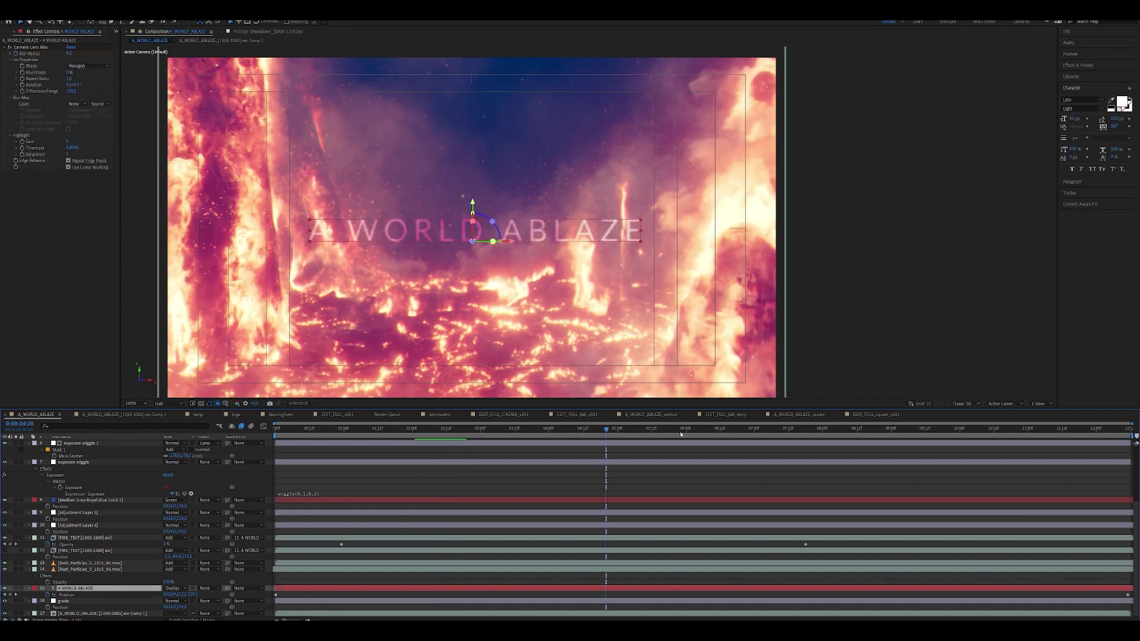
left_click_drag(606, 430, 768, 430)
- Solo the lower Dust_Particles layer and preview its isolated particles around 0:00:08:00
left_click(79, 570)
left_click(16, 569)
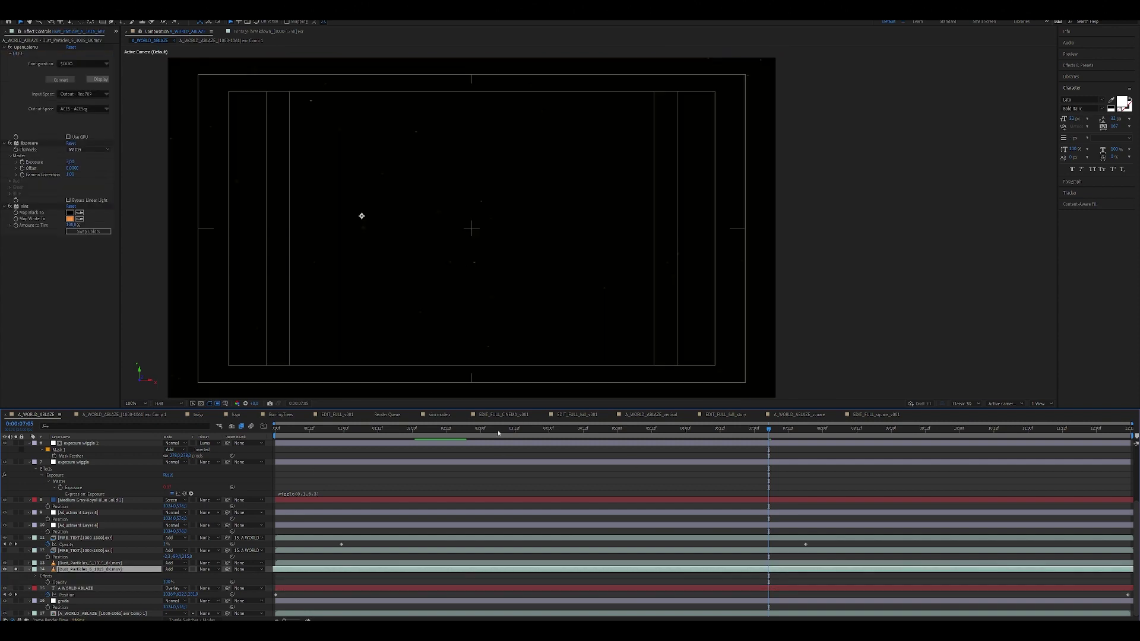
left_click_drag(520, 430, 614, 431)
left_click(828, 428)
scroll(472, 232, "up", 2)
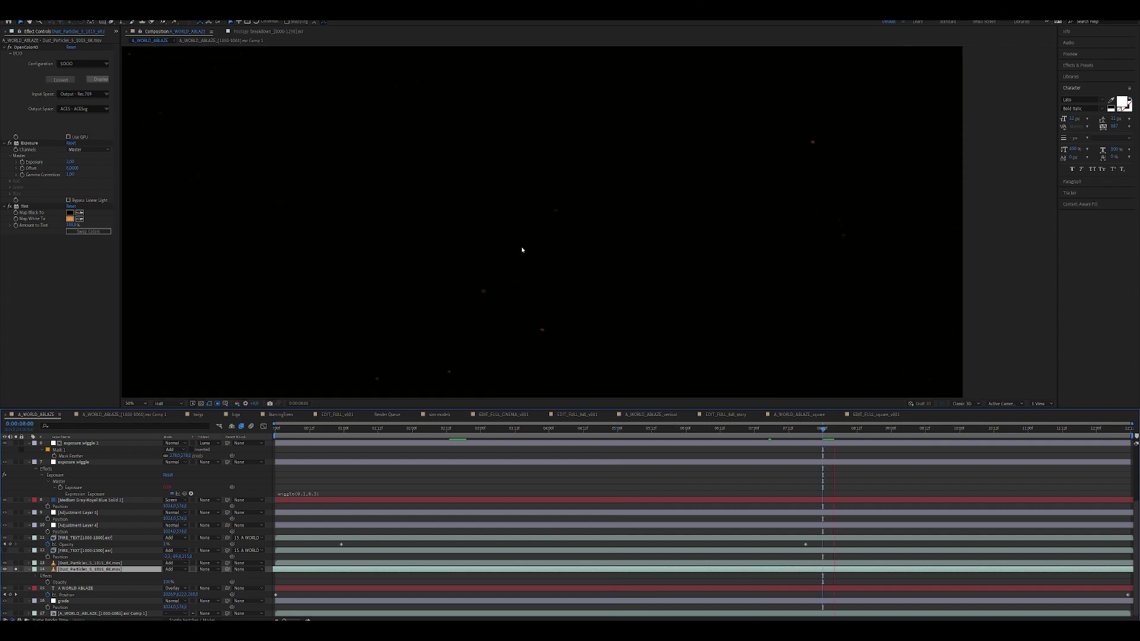
scroll(521, 248, "down", 2)
key("space")
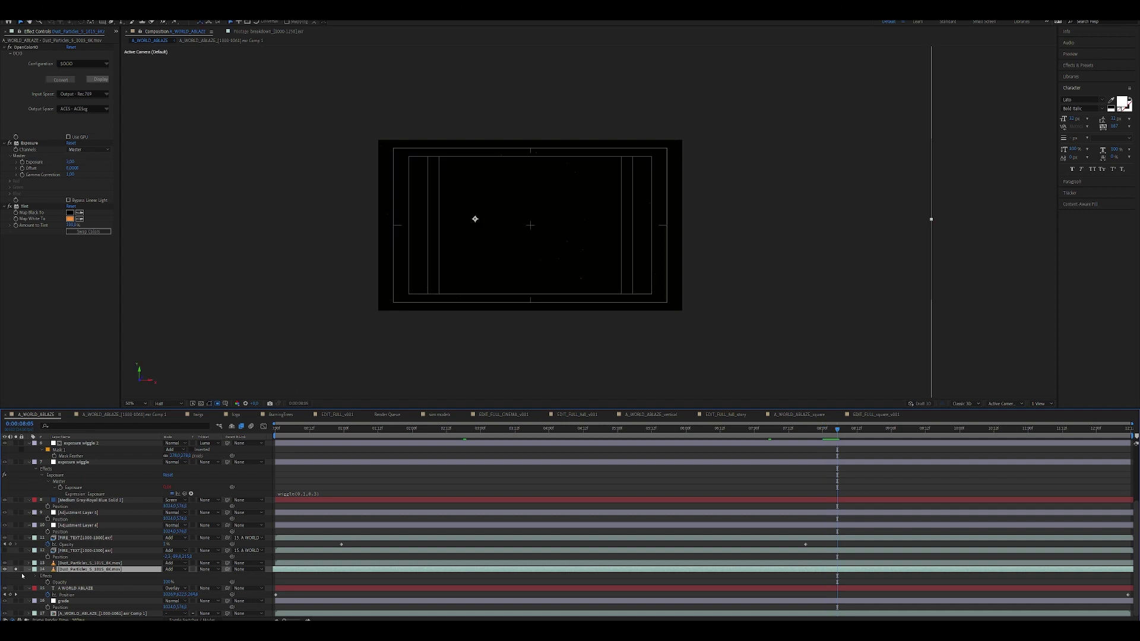
- Solo the upper Dust_Particles layer, preview it around 0:00:10:06, and turn its solo off
left_click(39, 564)
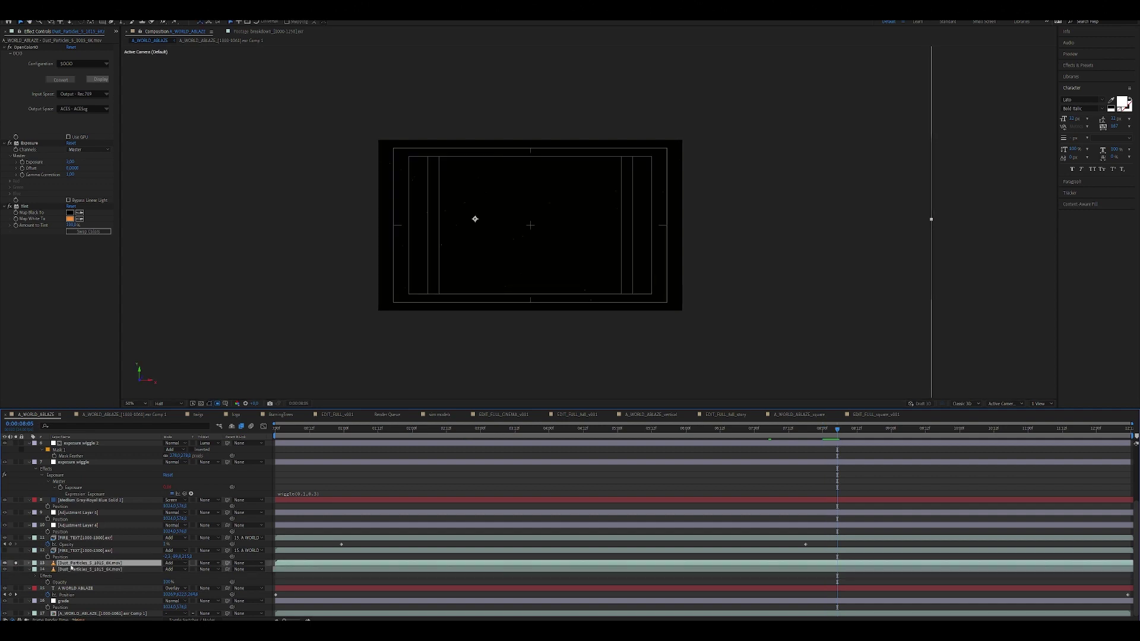
left_click(23, 560)
scroll(473, 298, "up", 2)
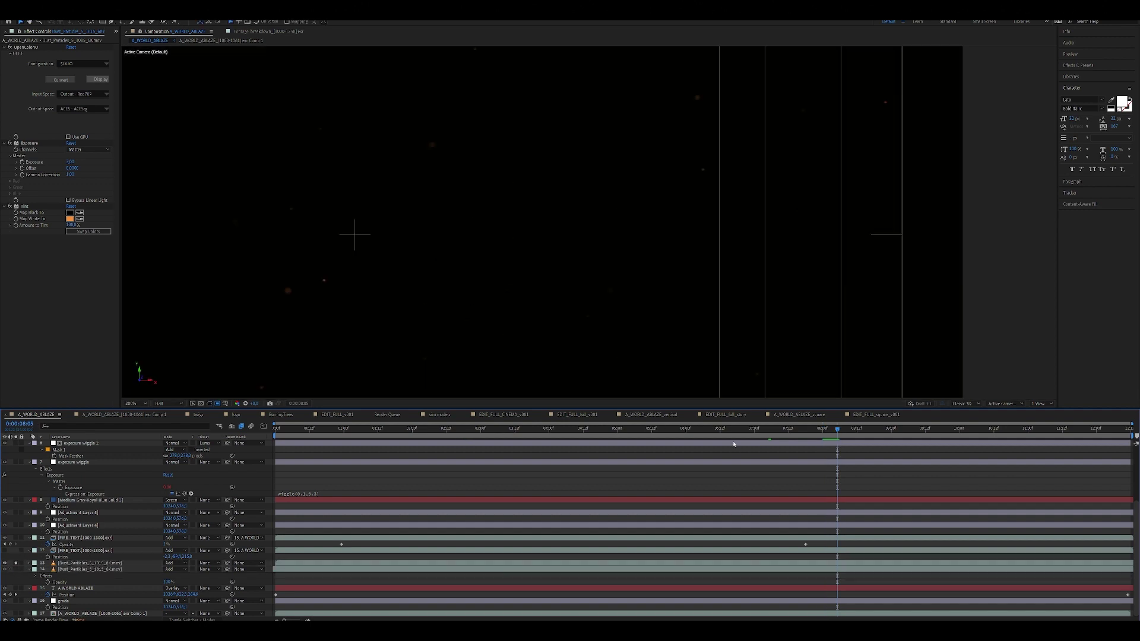
scroll(587, 220, "down", 2)
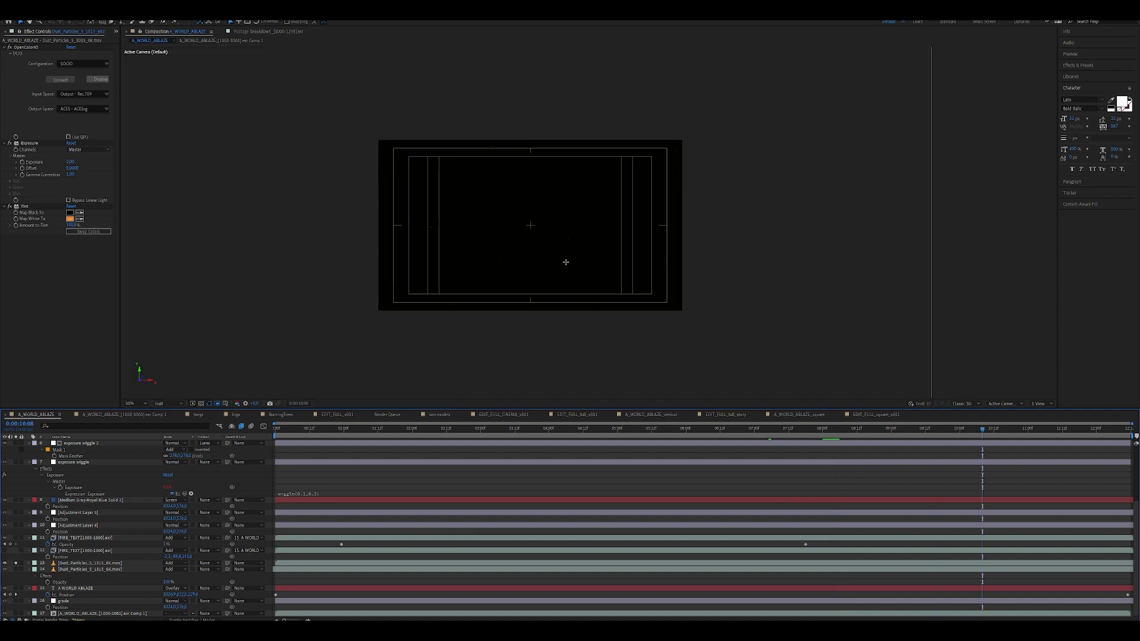
scroll(588, 221, "up", 1)
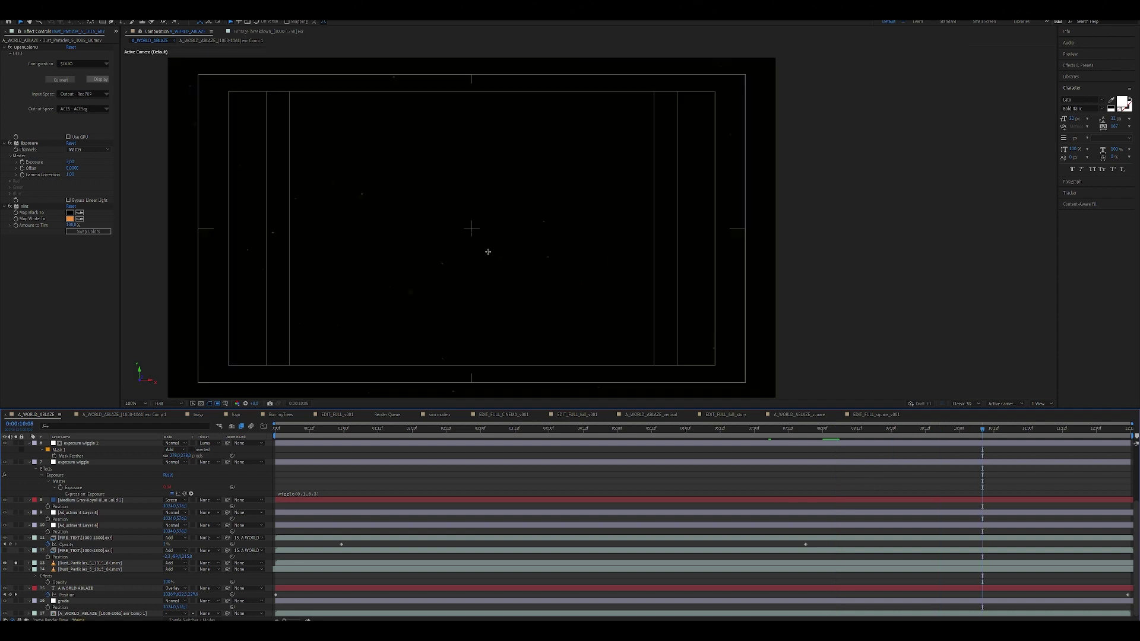
key("space")
left_click(16, 563)
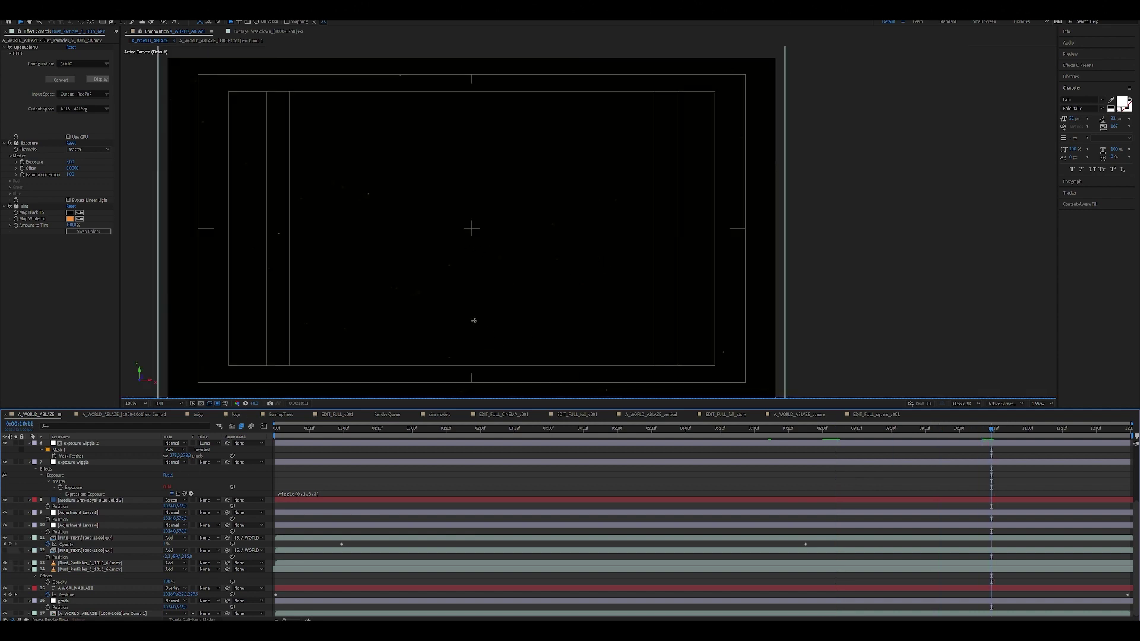
- Inspect the full title composite around 0:00:10:11 and scrub back to about 0:00:05:02
middle_click_drag(464, 241, 527, 274)
scroll(527, 274, "down", 1)
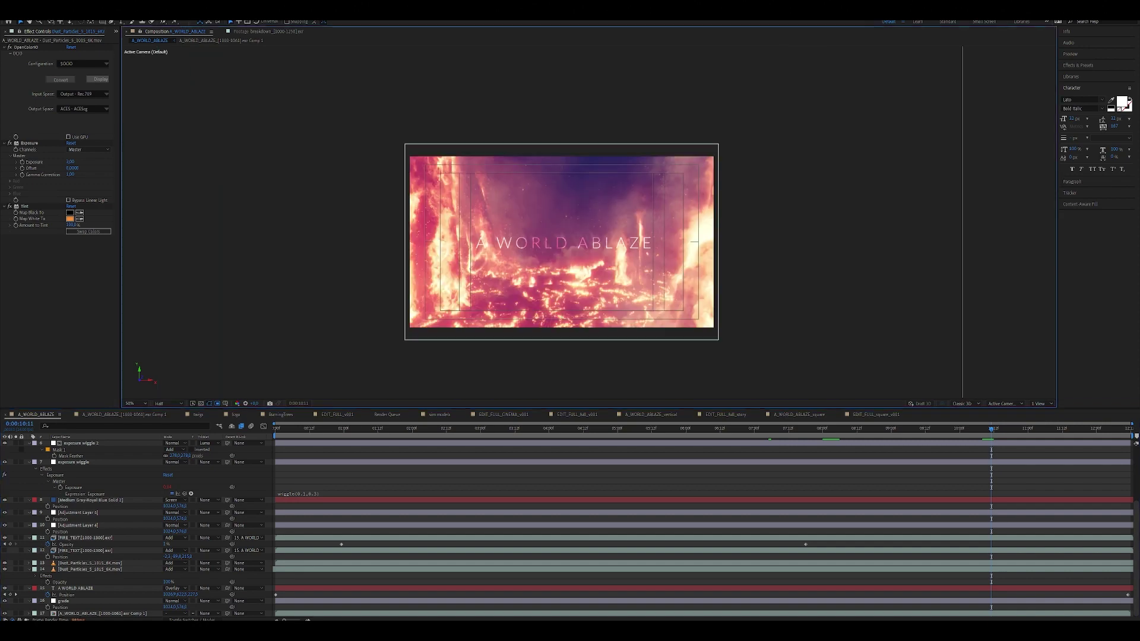
scroll(502, 209, "up", 1)
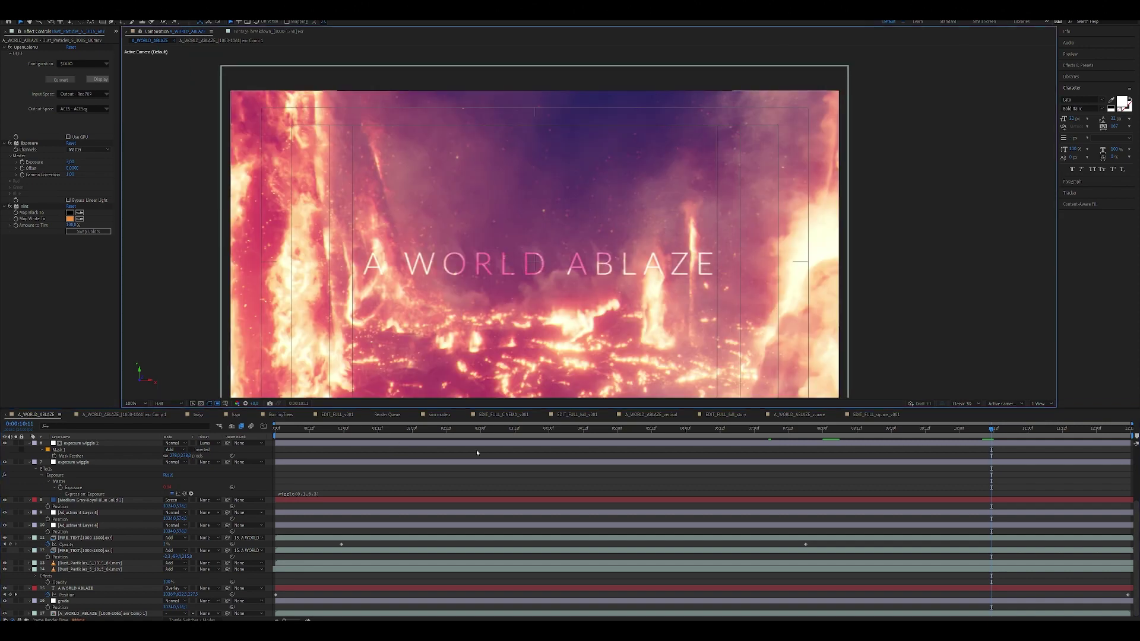
key("comma")
key("comma")
scroll(575, 237, "up", 1)
middle_click_drag(672, 371, 602, 351)
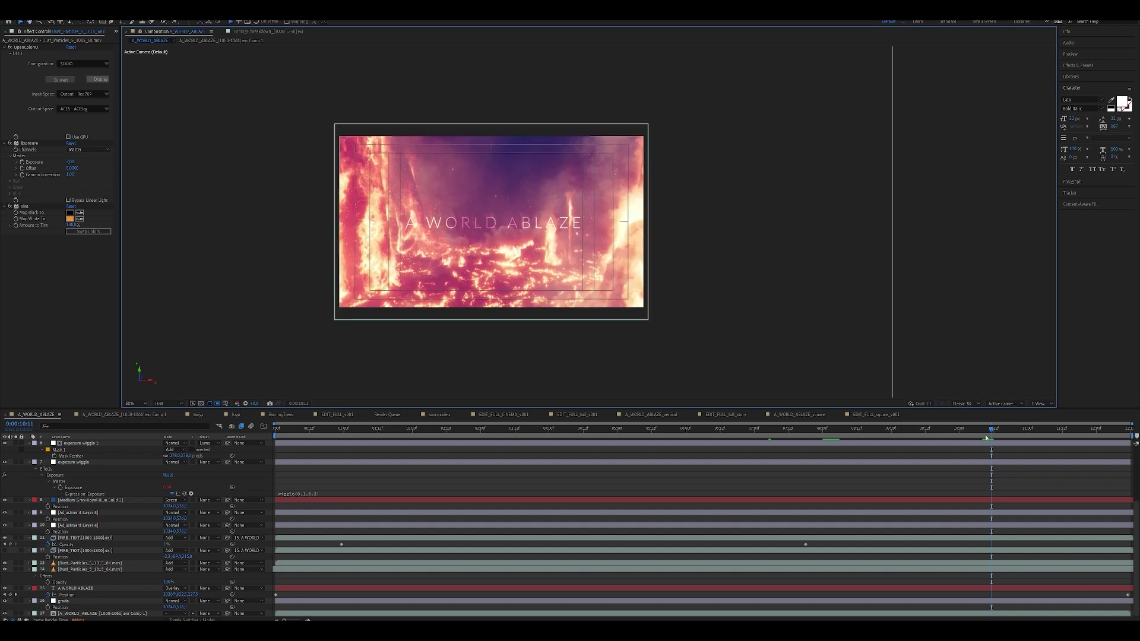
left_click_drag(996, 428, 623, 428)
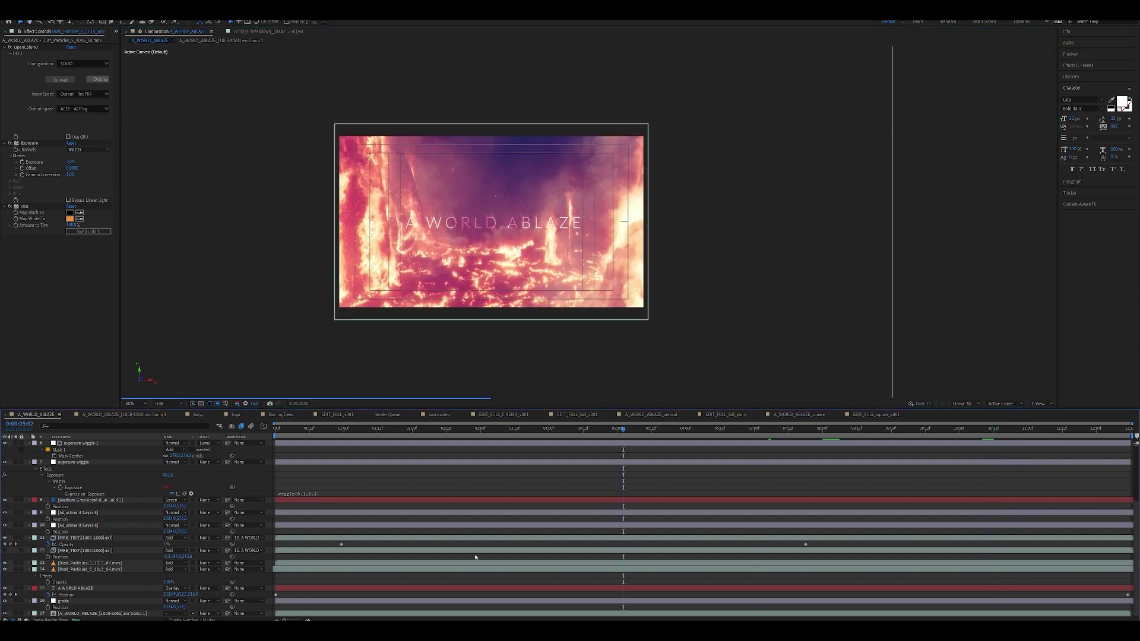
- Select the curves layer and toggle its visibility to compare the grade with and without it
scroll(91, 482, "up", 5)
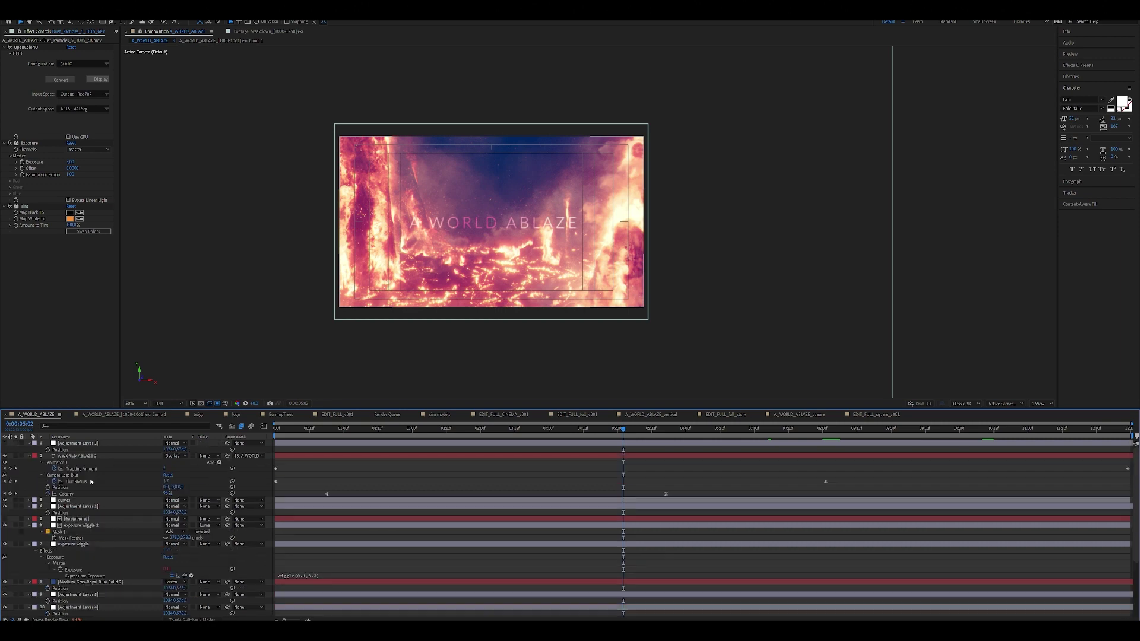
left_click(83, 445)
left_click(65, 500)
left_click(2, 502)
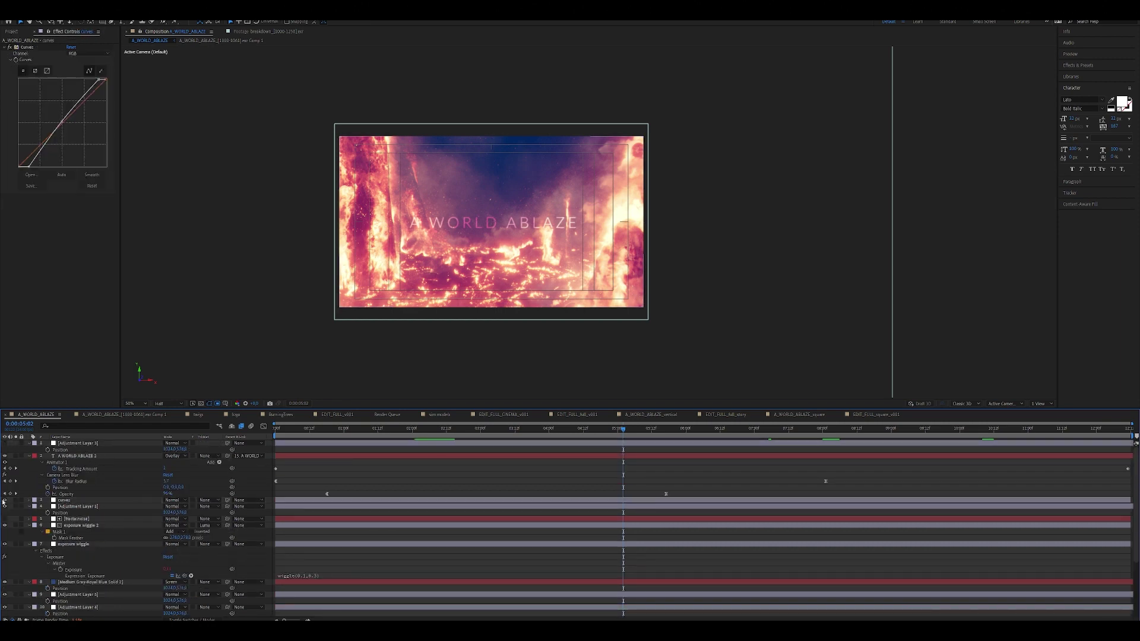
left_click(5, 501)
left_click(5, 501)
- Toggle the OpenColorIO adjustment layer below the curves layer to compare its influence, and show the effects of exposure wiggle 2
left_click(69, 507)
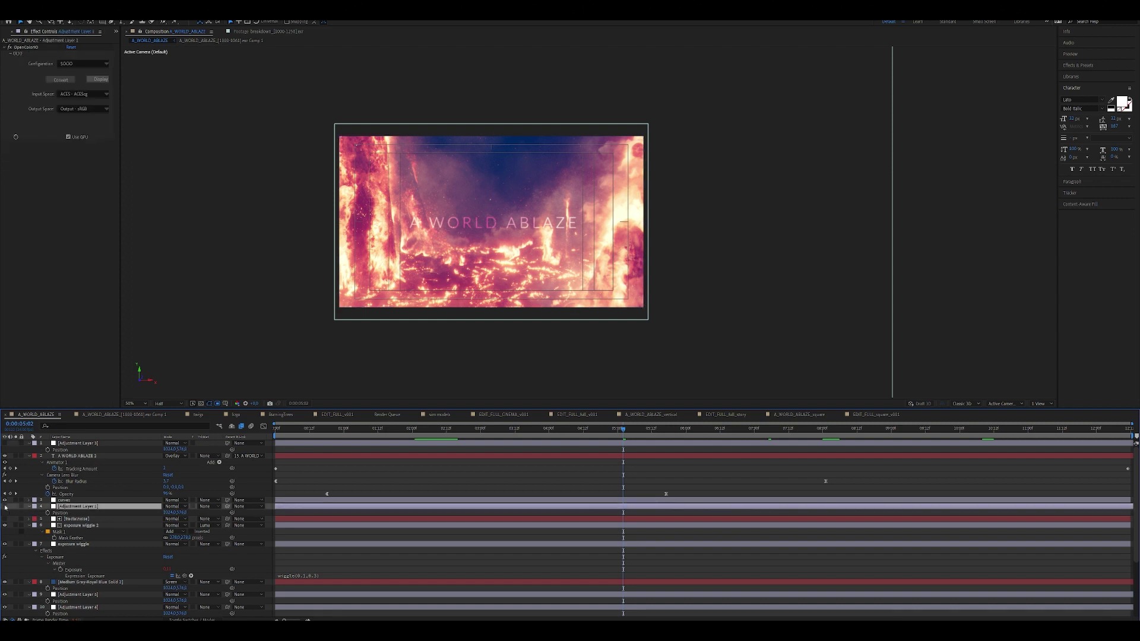
left_click(6, 507)
left_click(5, 507)
left_click(71, 525)
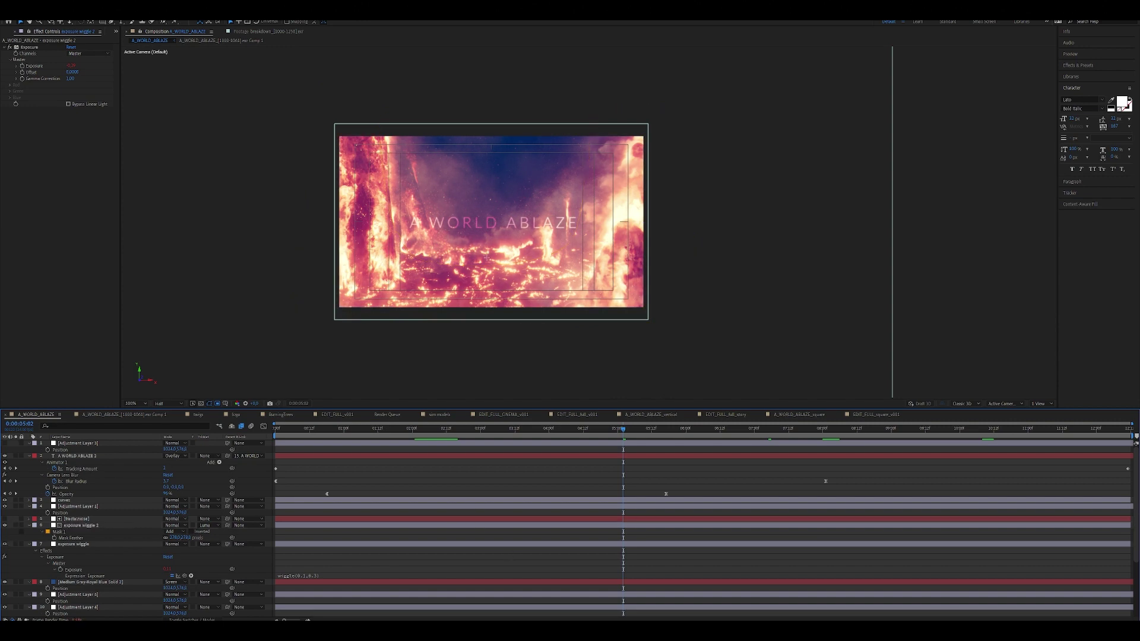
- Try an automatic correction in the Curves effect of the curves layer
left_click(64, 500)
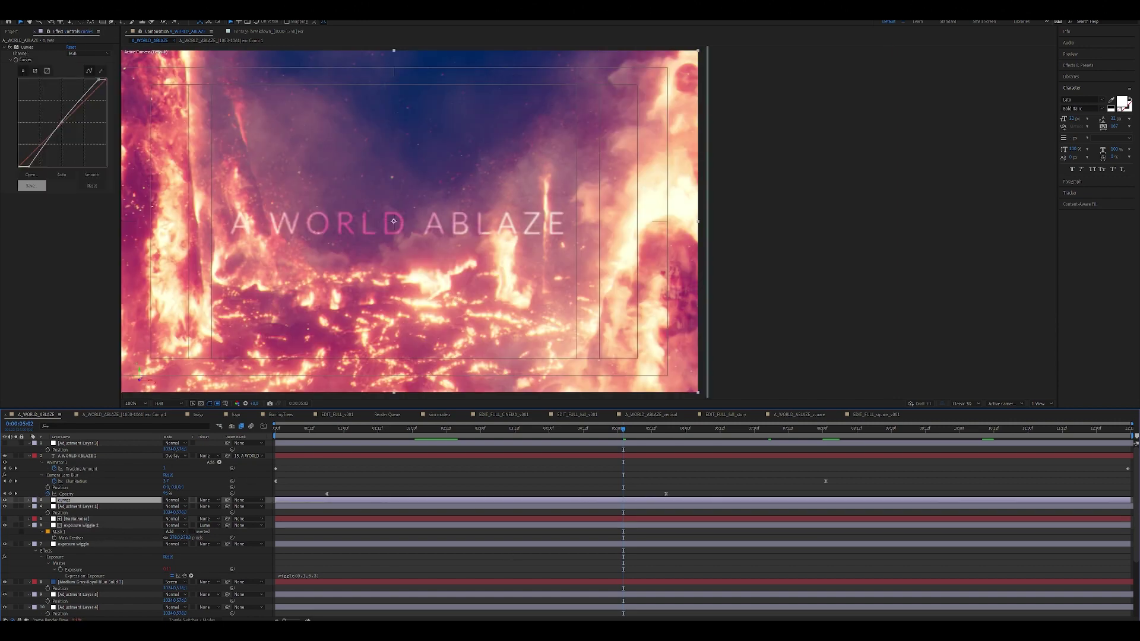
left_click(65, 175)
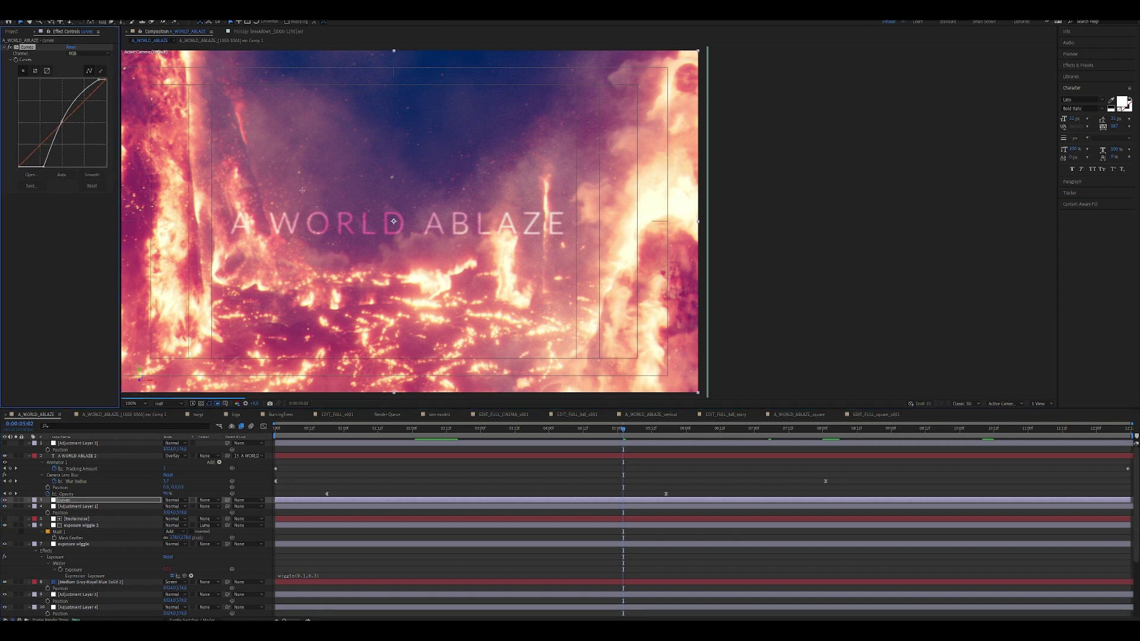
middle_click_drag(522, 228, 580, 230)
scroll(581, 231, "down", 3)
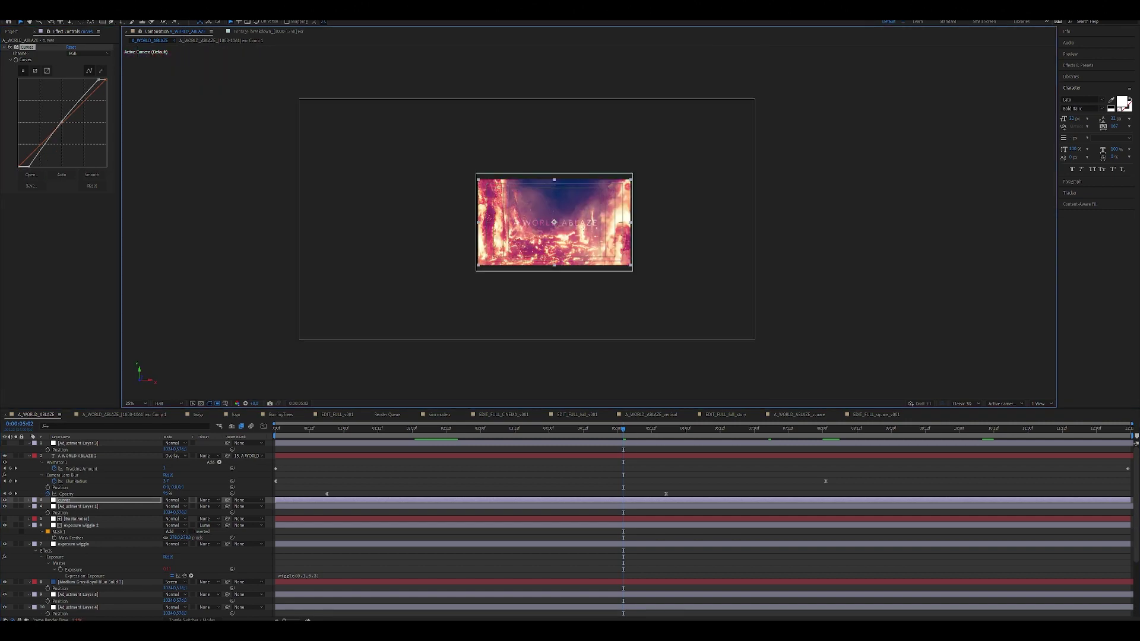
scroll(582, 229, "up", 4)
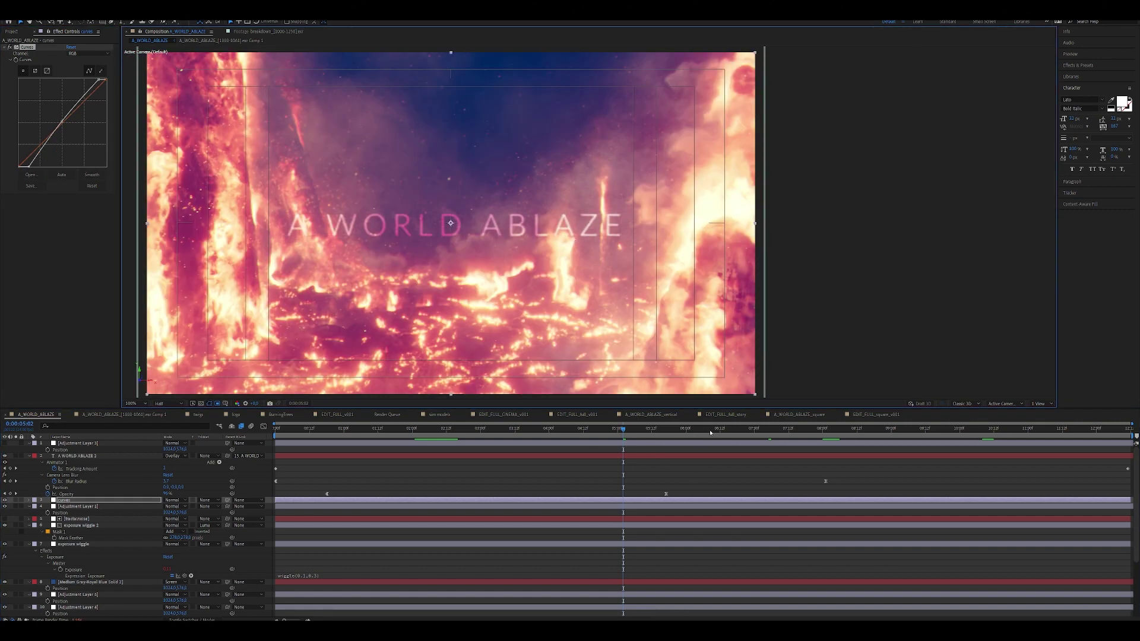
- Review the graded title close up and from a distance at about 0:00:07:02 and 0:00:09:11
left_click_drag(718, 432, 762, 430)
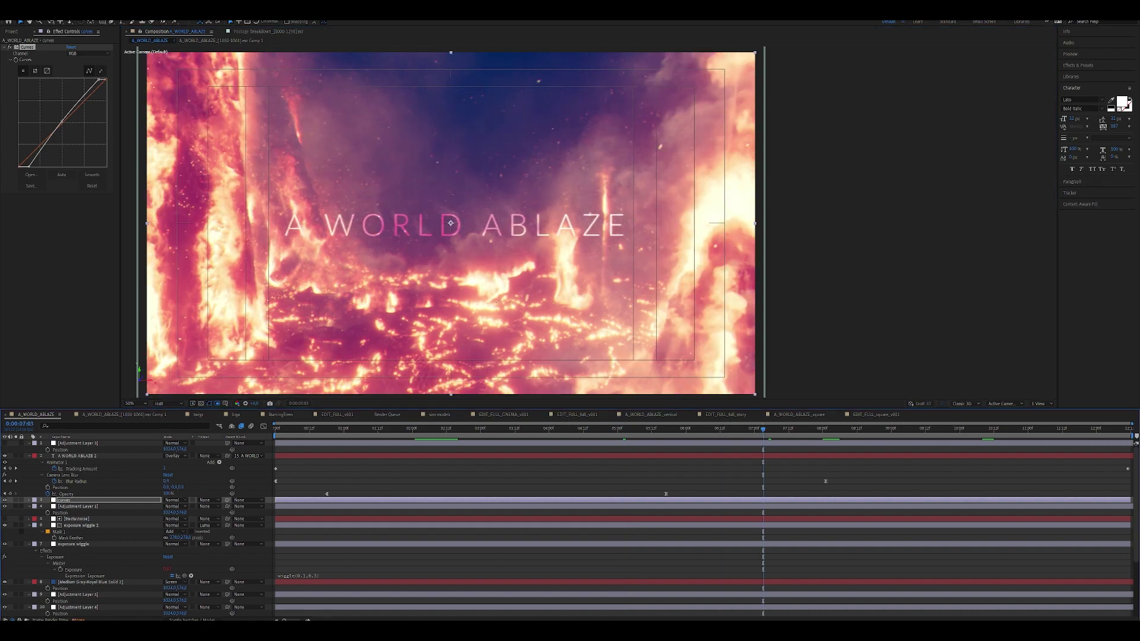
scroll(498, 284, "down", 4)
scroll(483, 210, "up", 4)
scroll(500, 225, "down", 4)
scroll(475, 243, "up", 5)
scroll(448, 264, "down", 2)
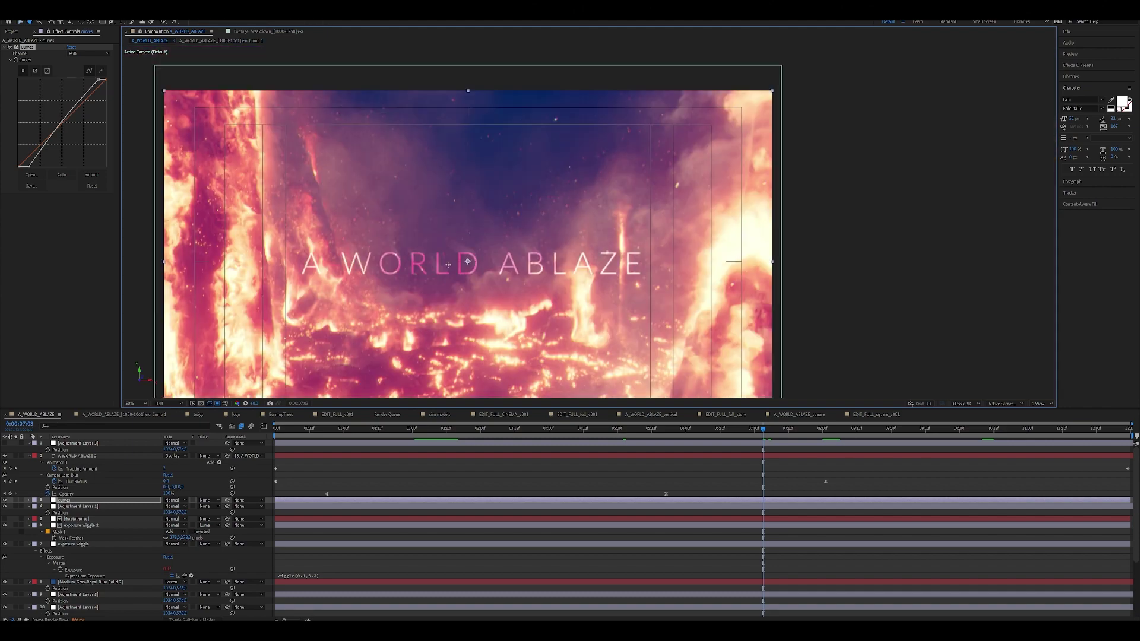
scroll(588, 221, "down", 1)
scroll(588, 220, "up", 1)
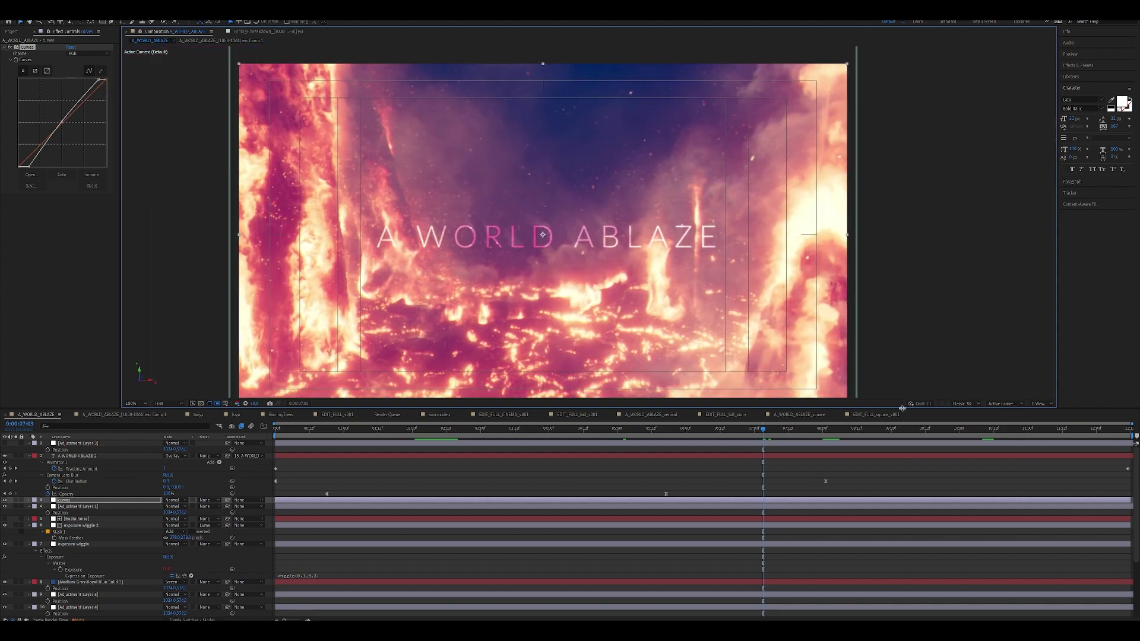
left_click(922, 433)
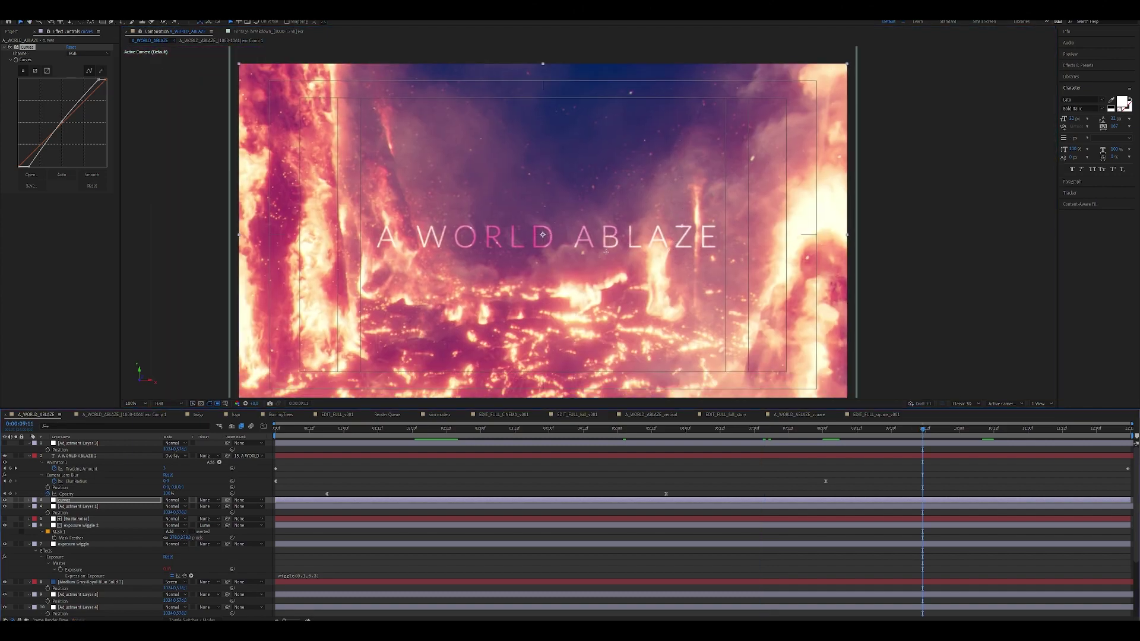
scroll(605, 248, "down", 2)
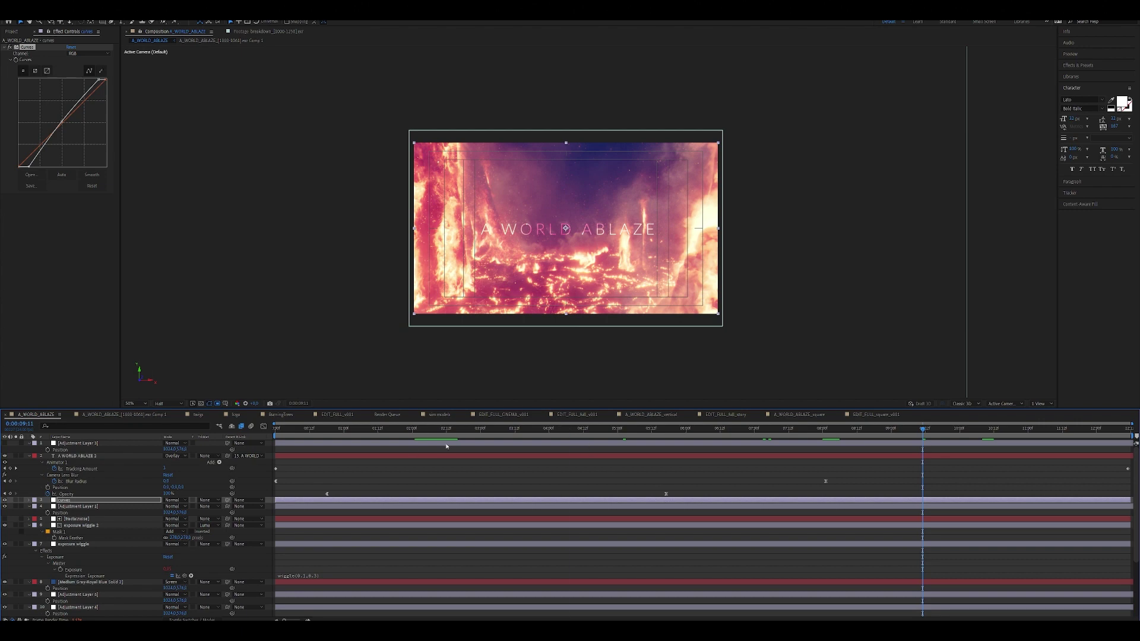
- Show the A_WORLD_ABLAZE exr Comp 1 precomp, and scrub the EDIT_FULL_square composition to about 0:00:24:11
scroll(594, 496, "down", 4)
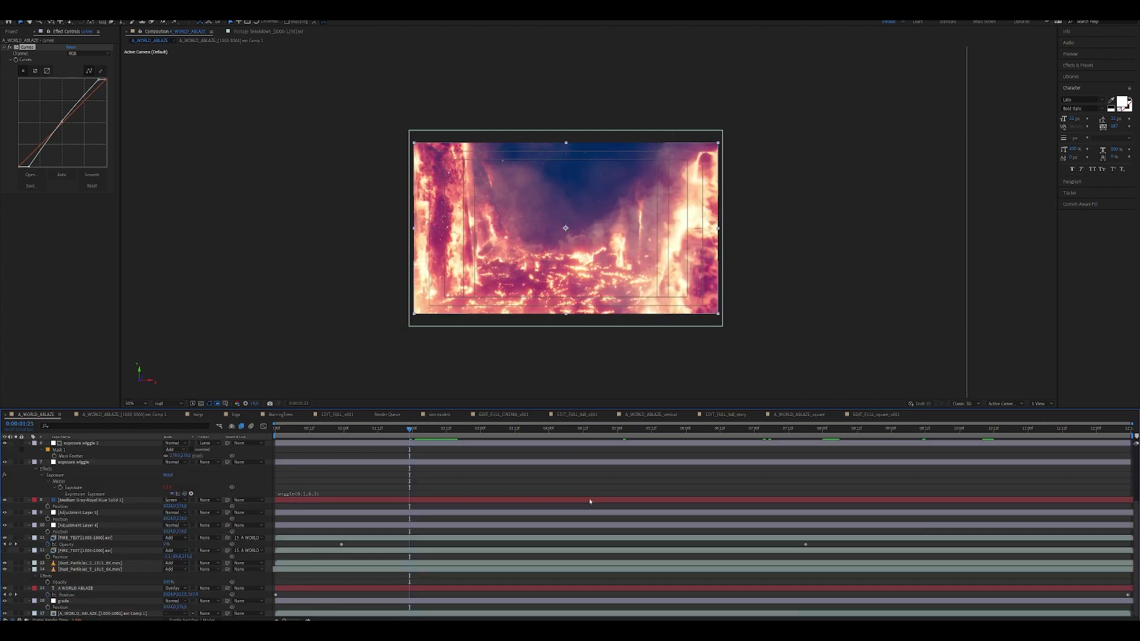
scroll(532, 529, "up", 4)
left_click(126, 416)
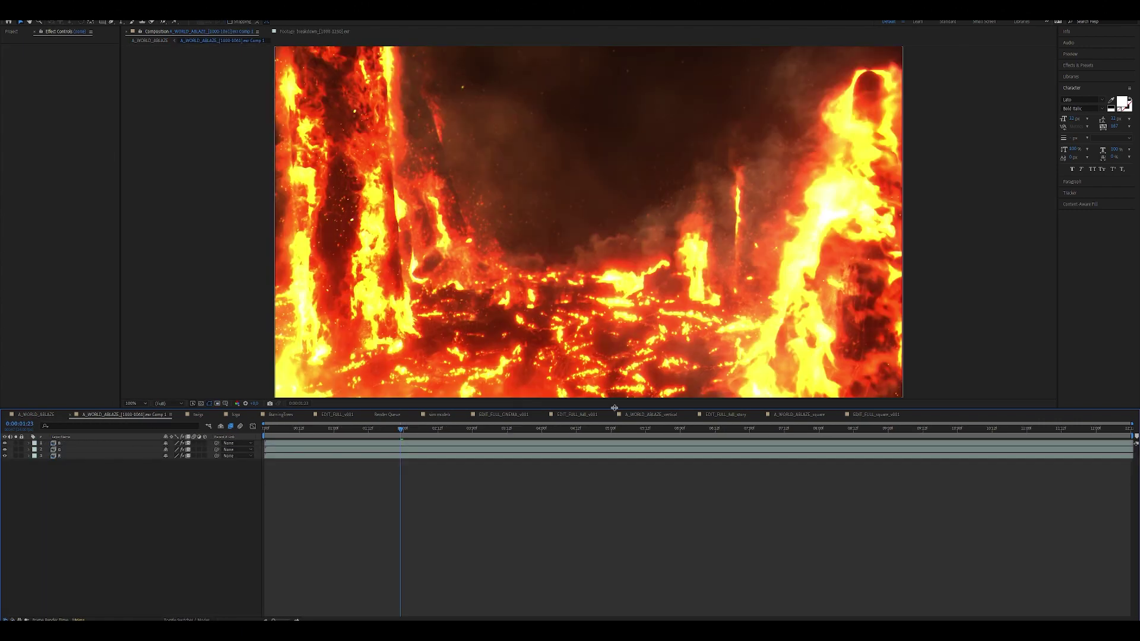
left_click(870, 414)
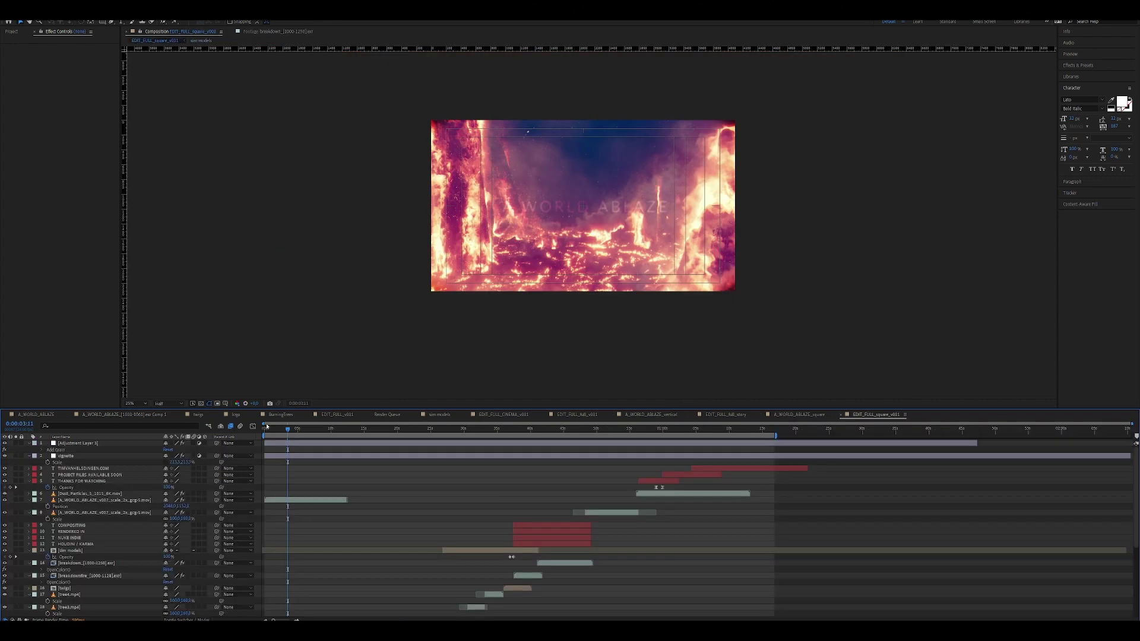
left_click_drag(407, 428, 427, 429)
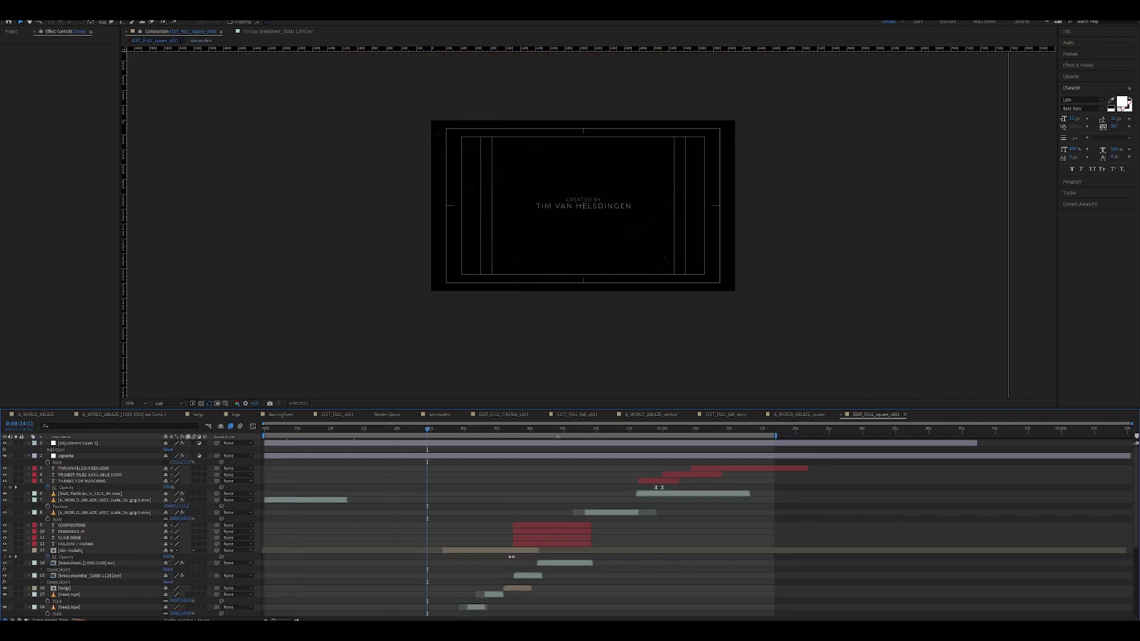
- Return to the A_WORLD_ABLAZE composition and save the project
left_click(39, 414)
left_click(460, 466)
key("ctrl+s")
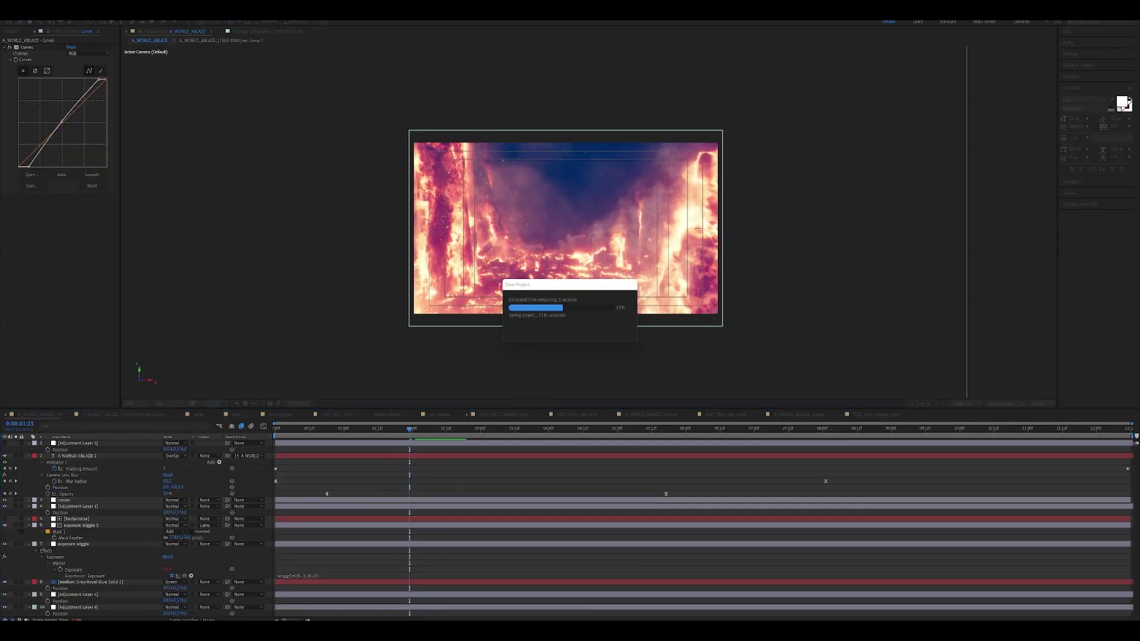
- Switch to Nuke and examine the node graph around the purple backdrop beside the main merge chain
mouse_move(549, 630)
left_click(579, 593)
scroll(582, 550, "down", 5)
middle_click_drag(508, 443, 469, 617)
middle_click_drag(663, 423, 653, 493)
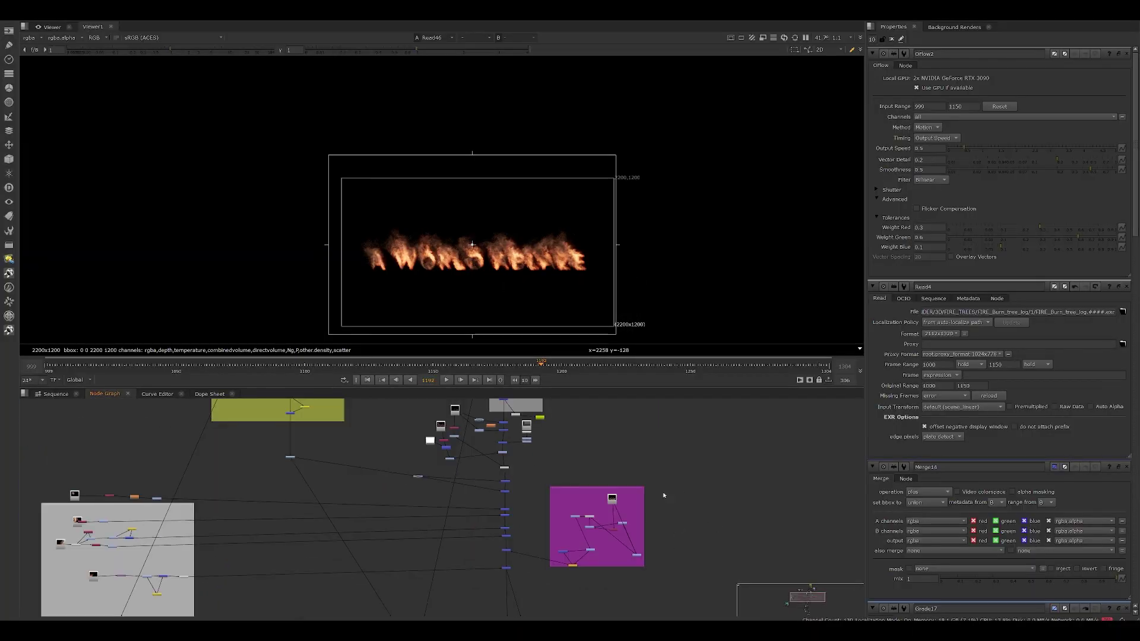
scroll(653, 493, "up", 3)
scroll(606, 576, "down", 3)
- Examine the Read, grade and merge branches along the rest of the main node chain
middle_click_drag(586, 451, 571, 548)
scroll(503, 467, "up", 4)
middle_click_drag(582, 455, 558, 589)
middle_click_drag(283, 539, 355, 430)
scroll(419, 498, "up", 1)
middle_click_drag(419, 498, 229, 616)
middle_click_drag(305, 560, 466, 410)
scroll(461, 540, "down", 1)
middle_click_drag(423, 504, 428, 420)
scroll(428, 420, "down", 3)
middle_click_drag(521, 581, 535, 413)
middle_click_drag(521, 582, 509, 459)
middle_click_drag(469, 570, 506, 452)
scroll(504, 536, "up", 4)
middle_click_drag(427, 614, 447, 563)
scroll(620, 342, "down", 1)
scroll(526, 522, "up", 1)
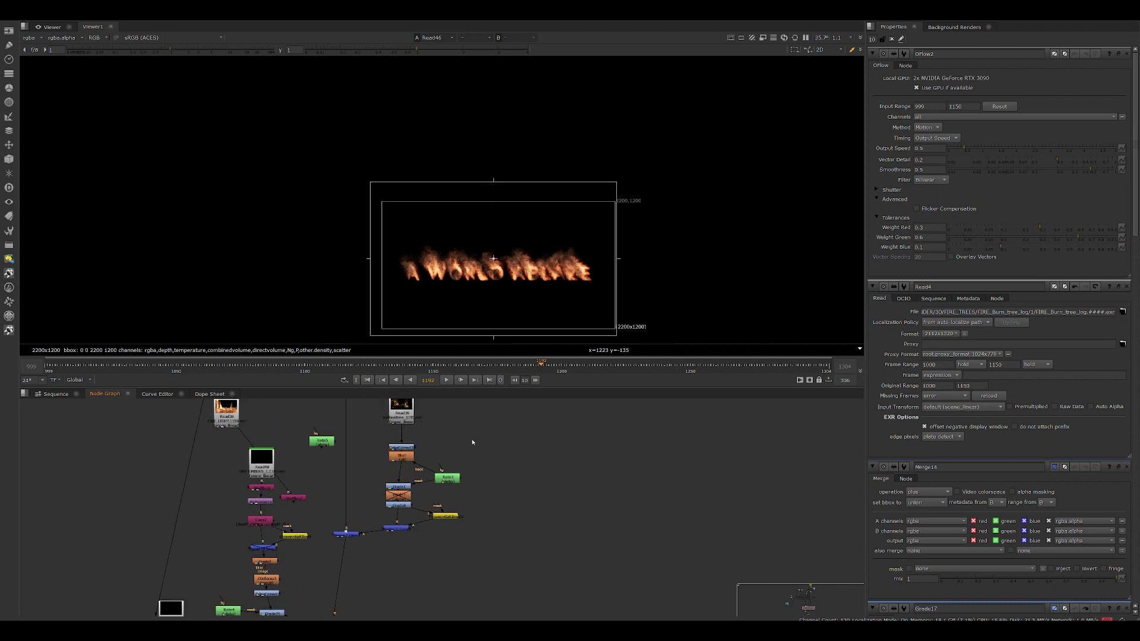
- Follow the main node chain up to the green backdrop holding the ENVIRONMENT and DSC_3550.JPG sky Read nodes
scroll(527, 516, "down", 5)
middle_click_drag(501, 433, 494, 579)
middle_click_drag(482, 421, 472, 567)
middle_click_drag(454, 456, 458, 541)
middle_click_drag(472, 423, 477, 558)
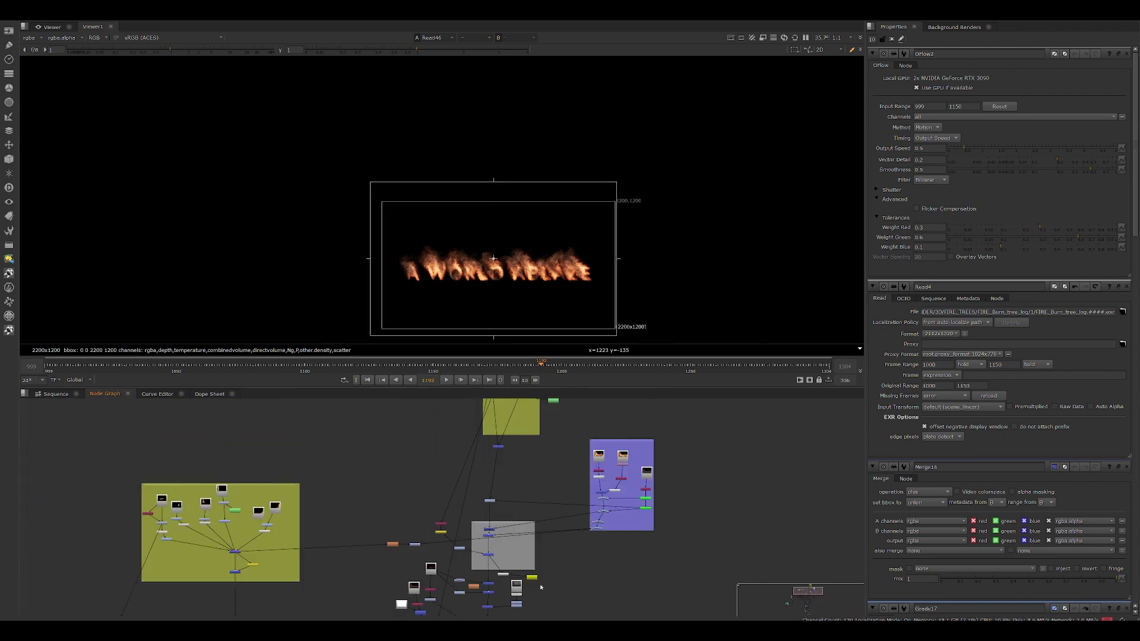
scroll(539, 454, "up", 4)
scroll(571, 461, "up", 1)
middle_click_drag(617, 451, 623, 562)
middle_click_drag(559, 444, 567, 555)
scroll(567, 549, "up", 4)
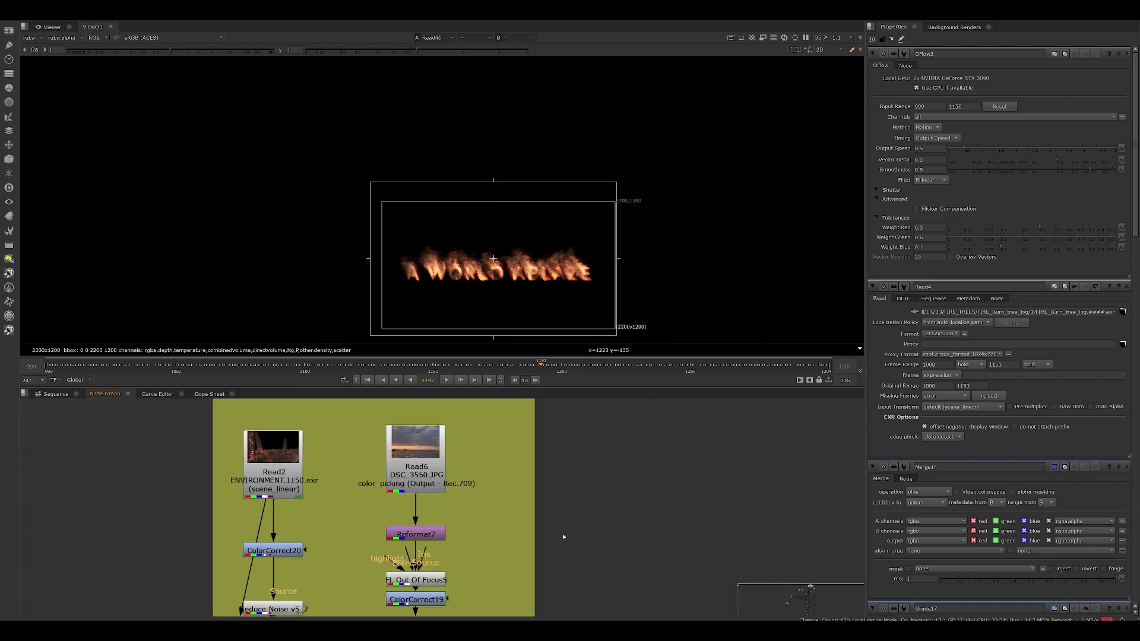
- Trace the tree back down from the sky and environment backdrop to examine the blue, green and grey backdrops
scroll(553, 534, "down", 3)
middle_click_drag(537, 594, 575, 475)
scroll(570, 493, "down", 6)
middle_click_drag(440, 527, 475, 434)
middle_click_drag(664, 502, 456, 385)
middle_click_drag(167, 603, 466, 381)
scroll(416, 488, "up", 4)
middle_click_drag(415, 488, 464, 205)
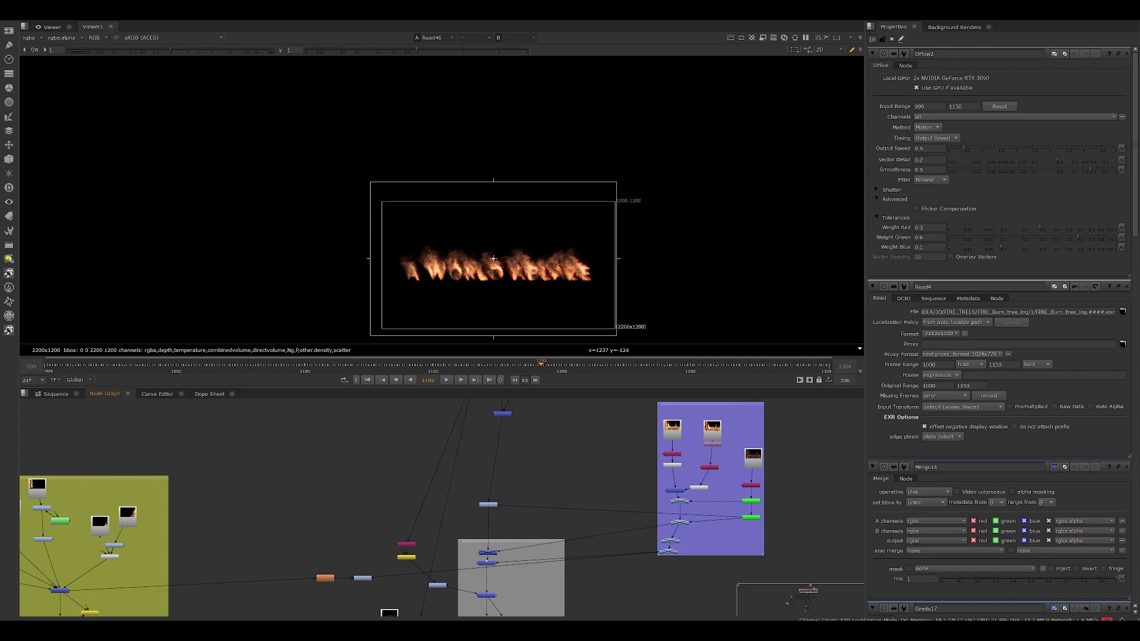
- Examine the node branches running through and below the grey backdrop beside the purple fire-element backdrop
middle_click_drag(590, 478, 482, 550)
scroll(586, 502, "down", 4)
scroll(526, 535, "up", 4)
middle_click_drag(585, 615, 543, 362)
scroll(539, 362, "down", 1)
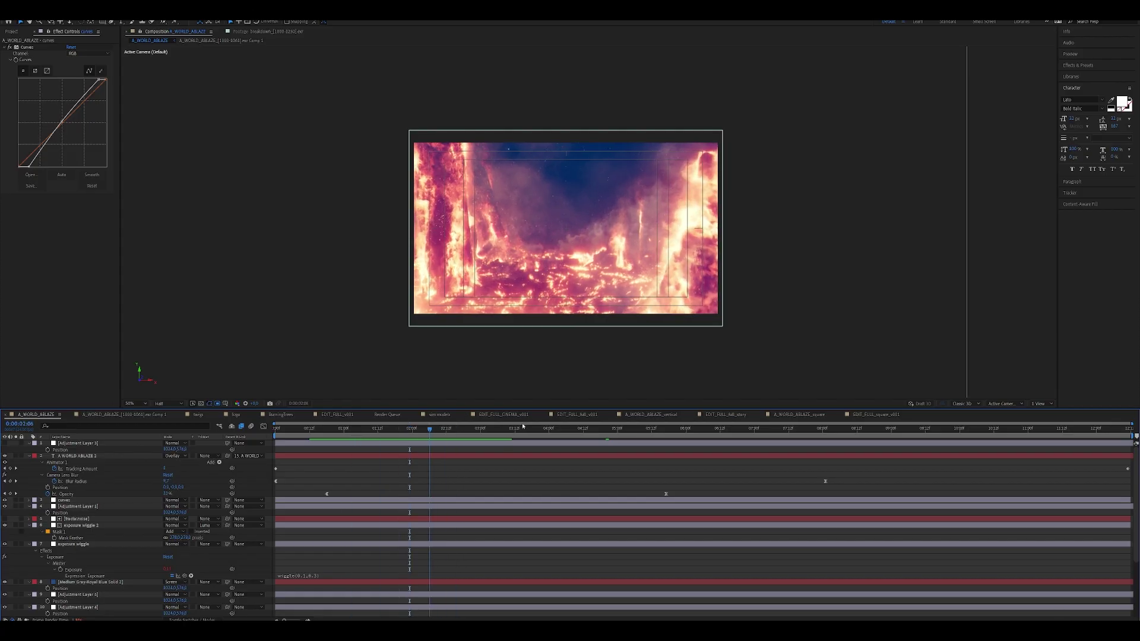
- Switch to After Effects and scrub the A_WORLD_ABLAZE composition through the title's fade-in, stopping at 0:00:04:11
scroll(553, 263, "up", 2)
key("'")
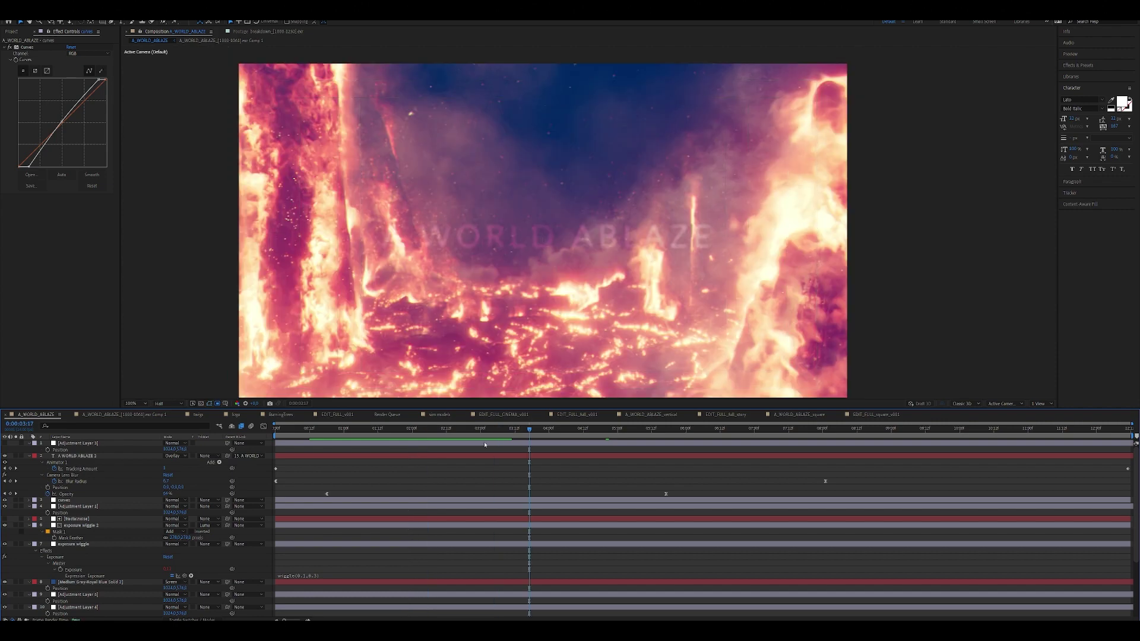
left_click_drag(502, 436, 489, 431)
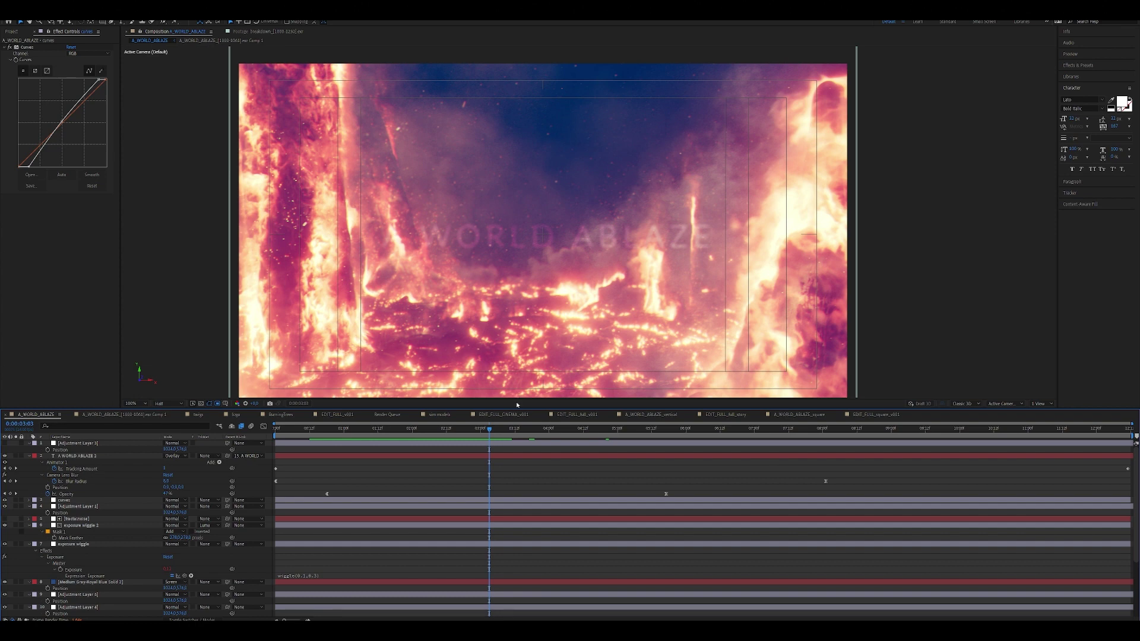
left_click_drag(489, 428, 505, 433)
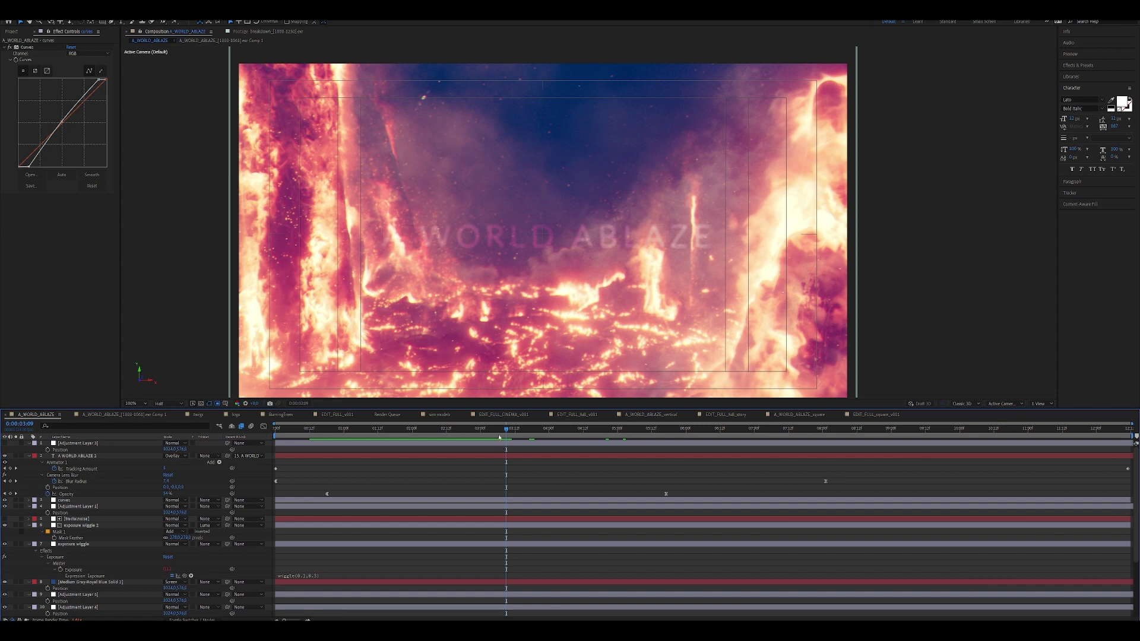
left_click_drag(550, 428, 580, 429)
- Inspect the A WORLD ABLAZE title over the burning forest up close and within the full frame
scroll(596, 276, "down", 1)
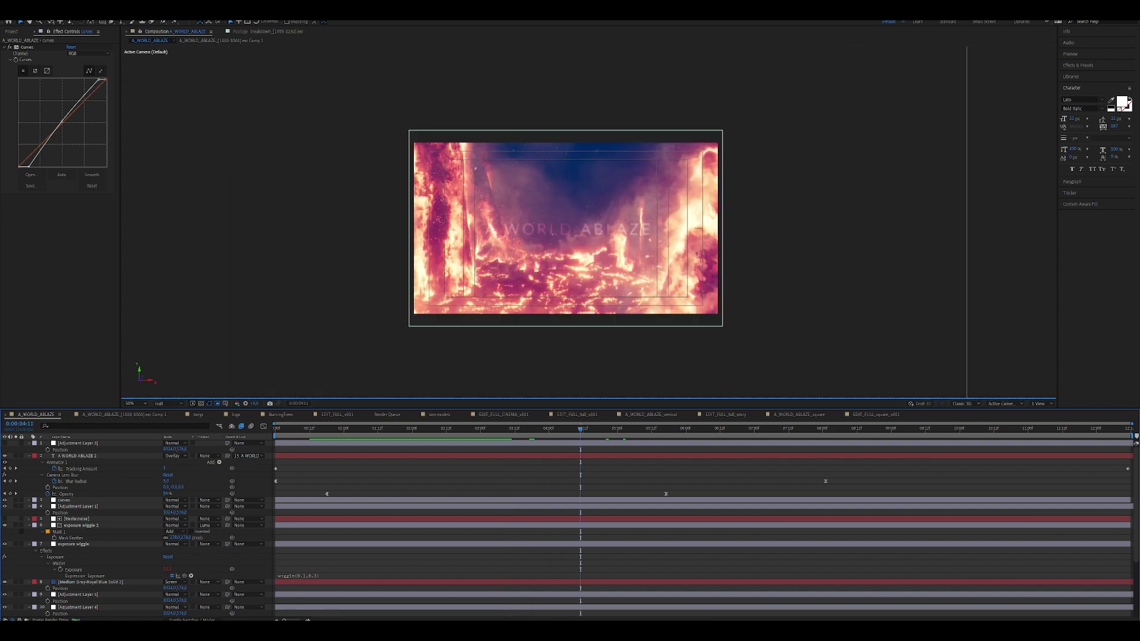
key("period")
key("period")
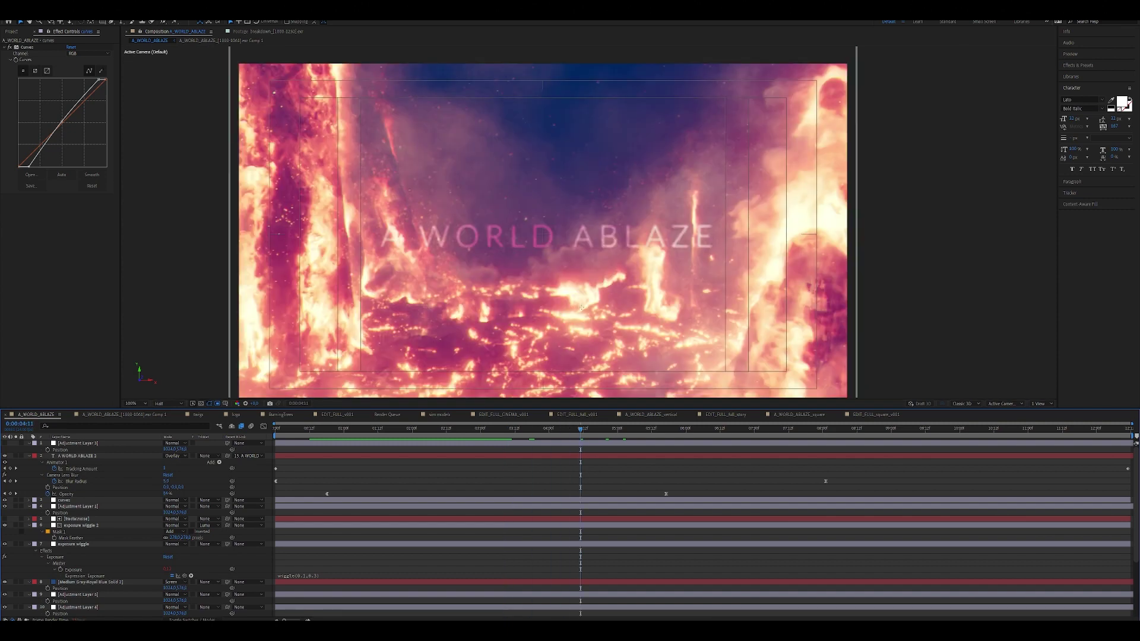
mouse_move(554, 251)
left_mouse_down()
mouse_move(476, 264)
mouse_move(543, 237)
left_mouse_up()
scroll(540, 236, "down", 1)
scroll(539, 235, "up", 1)
scroll(544, 238, "down", 1)
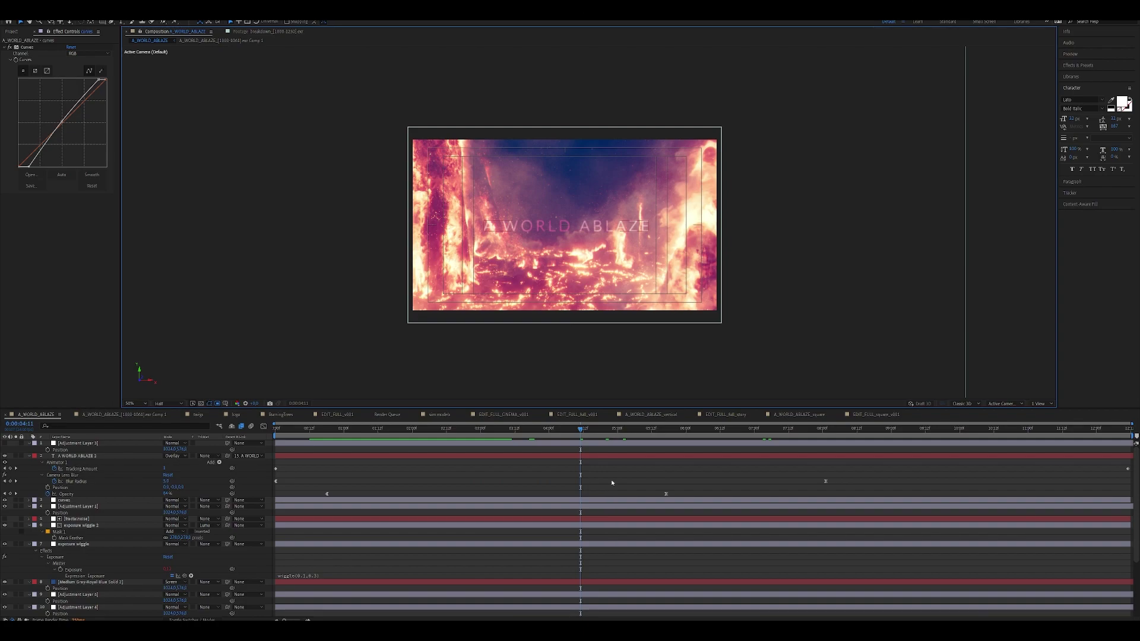